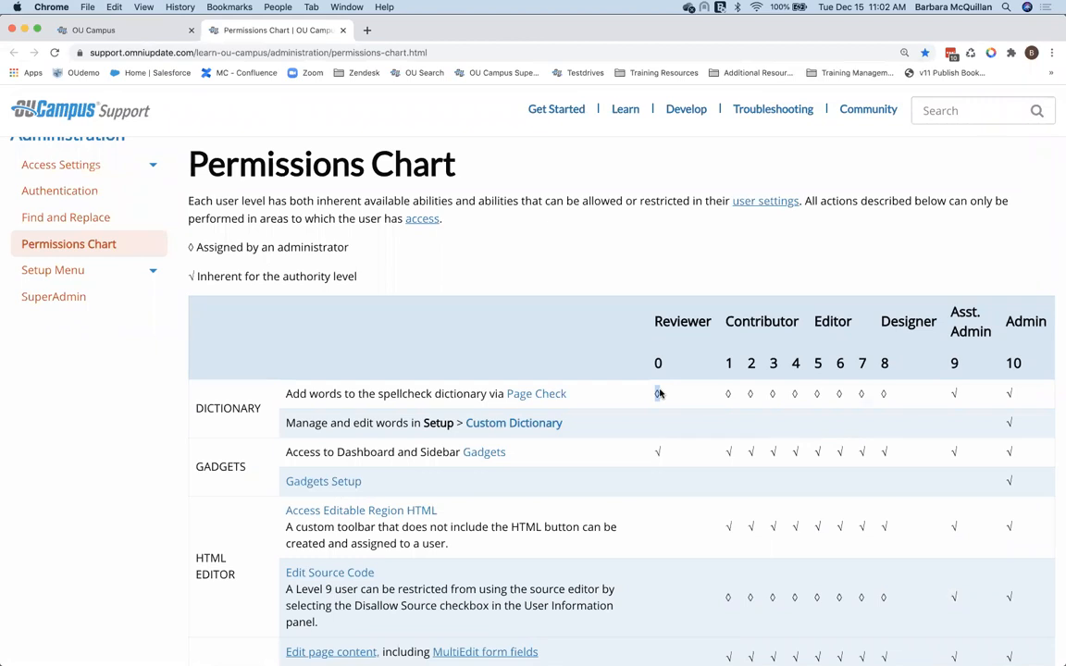
Inspect the Reviewer's dictionary permission in the chart, then open the User Level Flow Chart PDF
double_click(658, 452)
click(663, 457)
scroll(783, 520, down, 10)
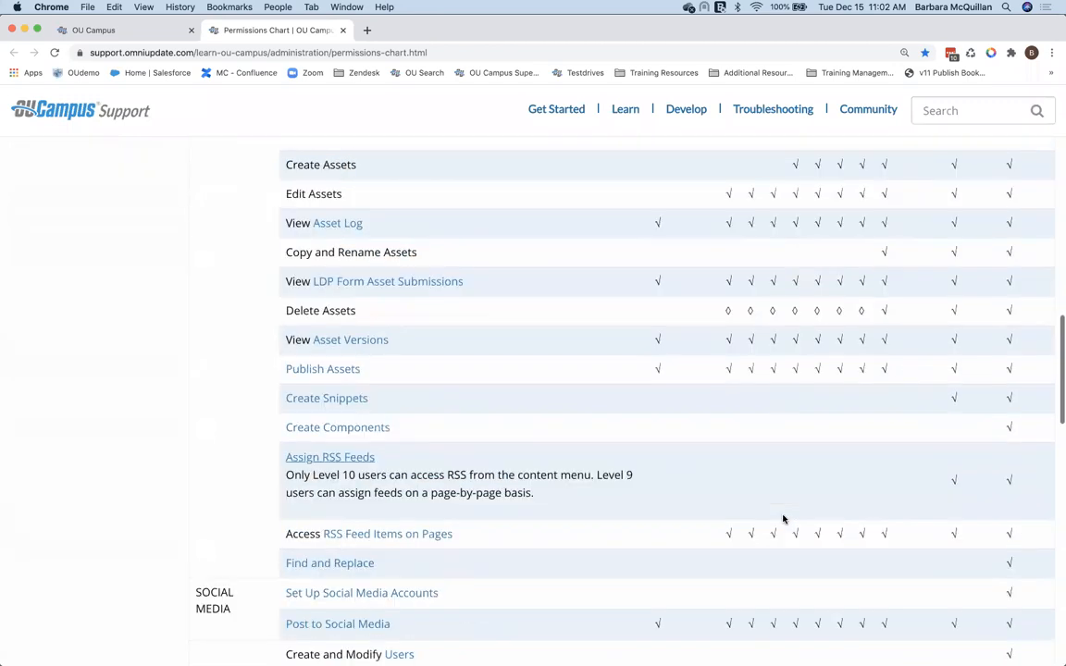
scroll(783, 519, down, 15)
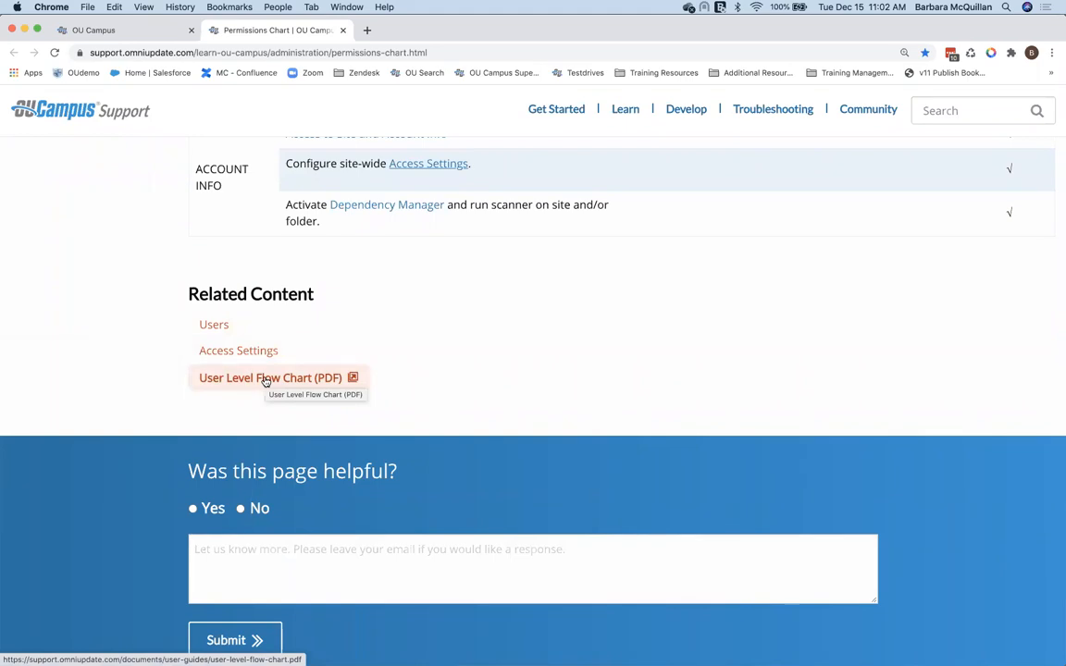
click(265, 380)
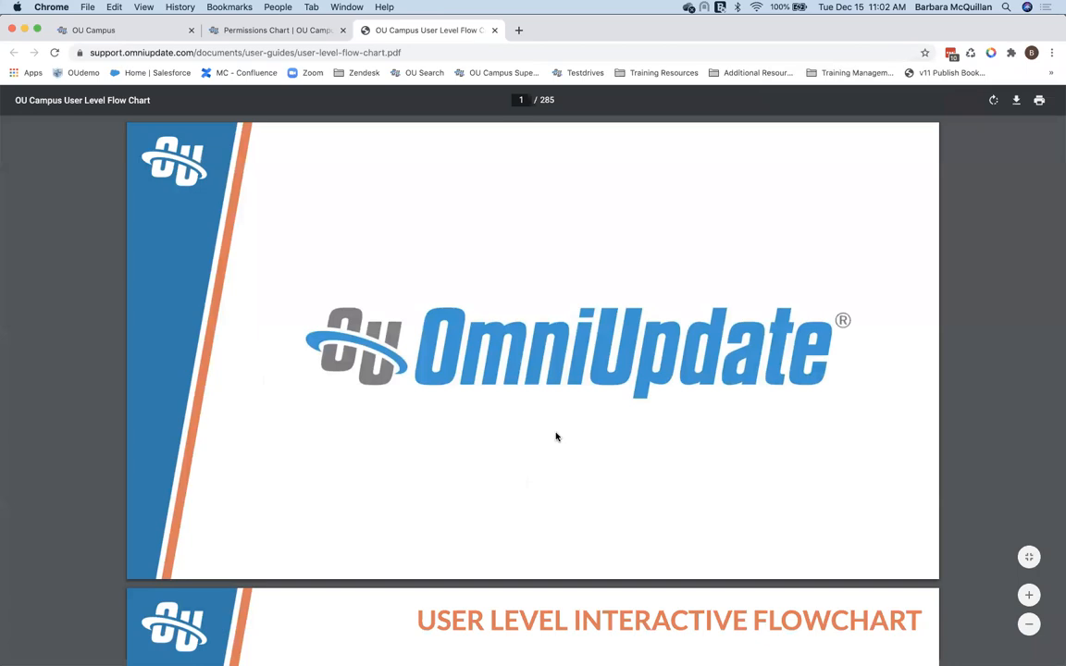
Answer the flowchart: yes to editing, no to new pages, yes to dictionary and source, then the upload and overwrite questions
scroll(557, 437, down, 5)
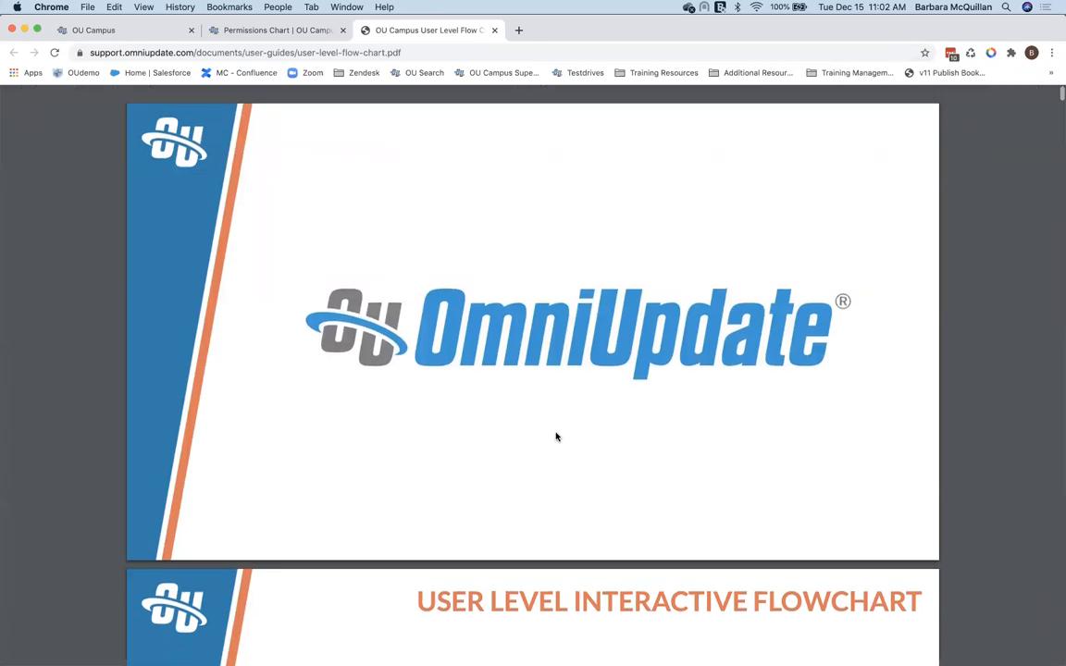
scroll(557, 437, down, 10)
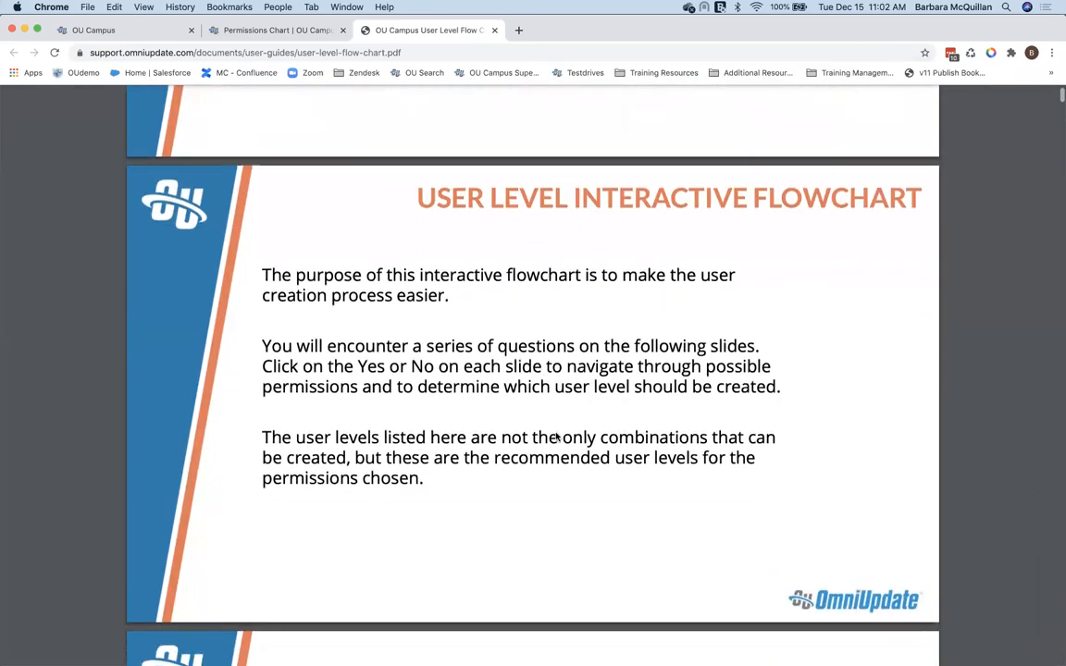
scroll(556, 437, down, 4)
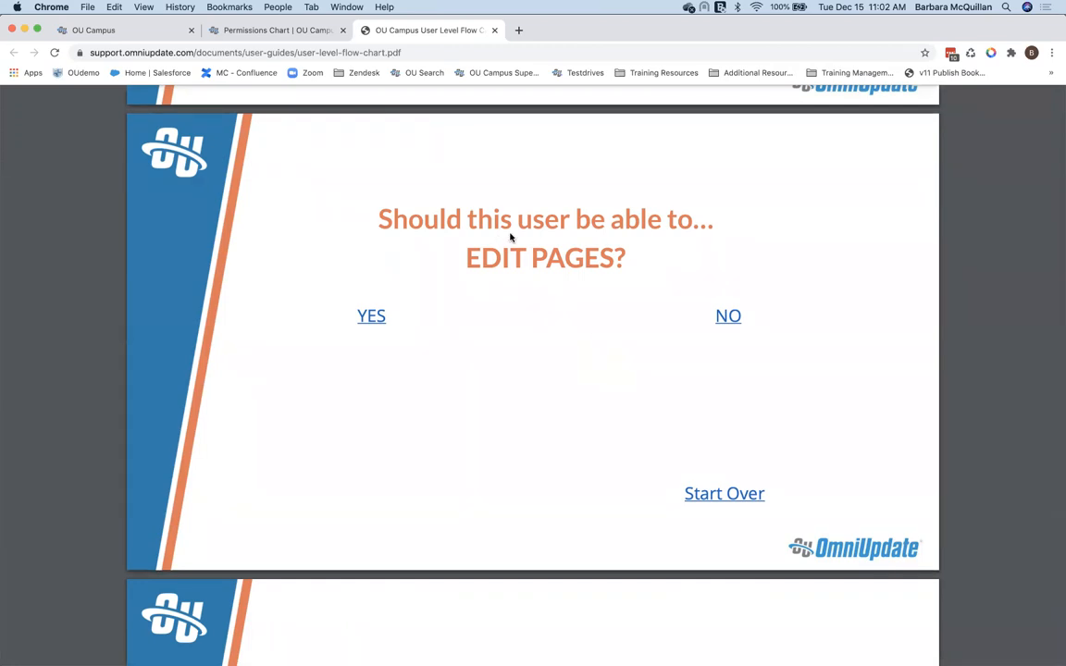
click(369, 321)
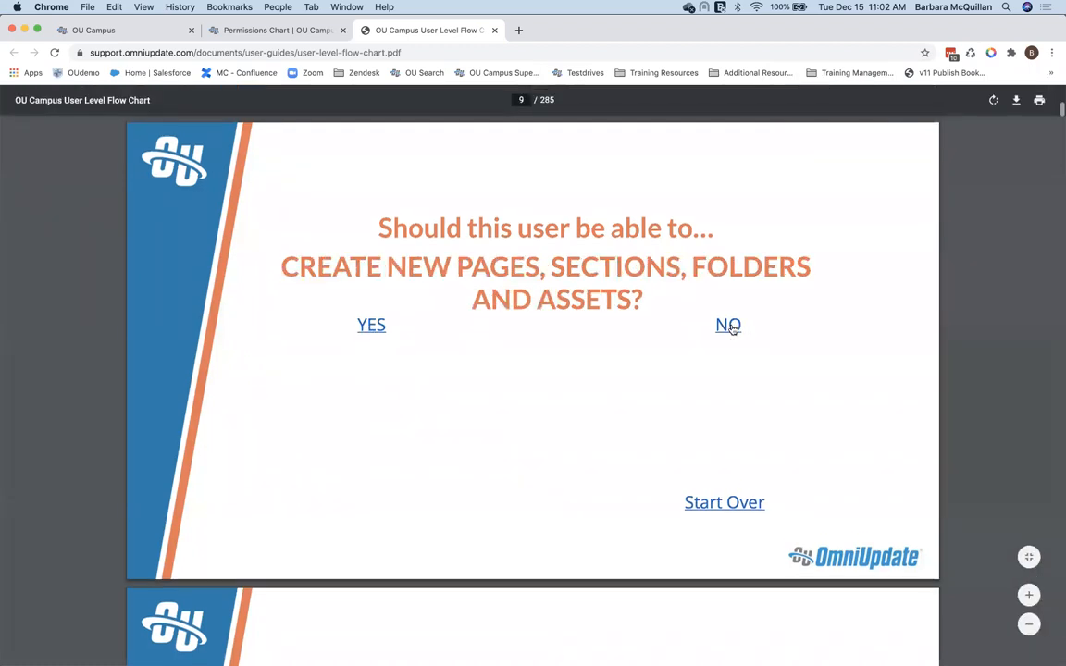
click(728, 326)
click(373, 328)
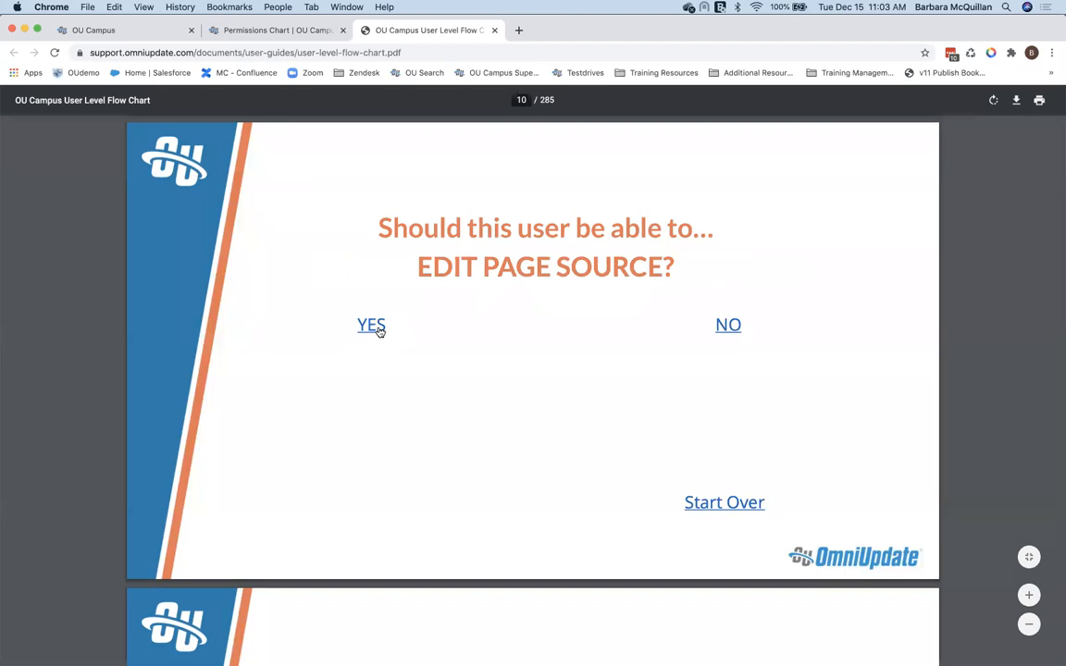
click(373, 328)
click(729, 328)
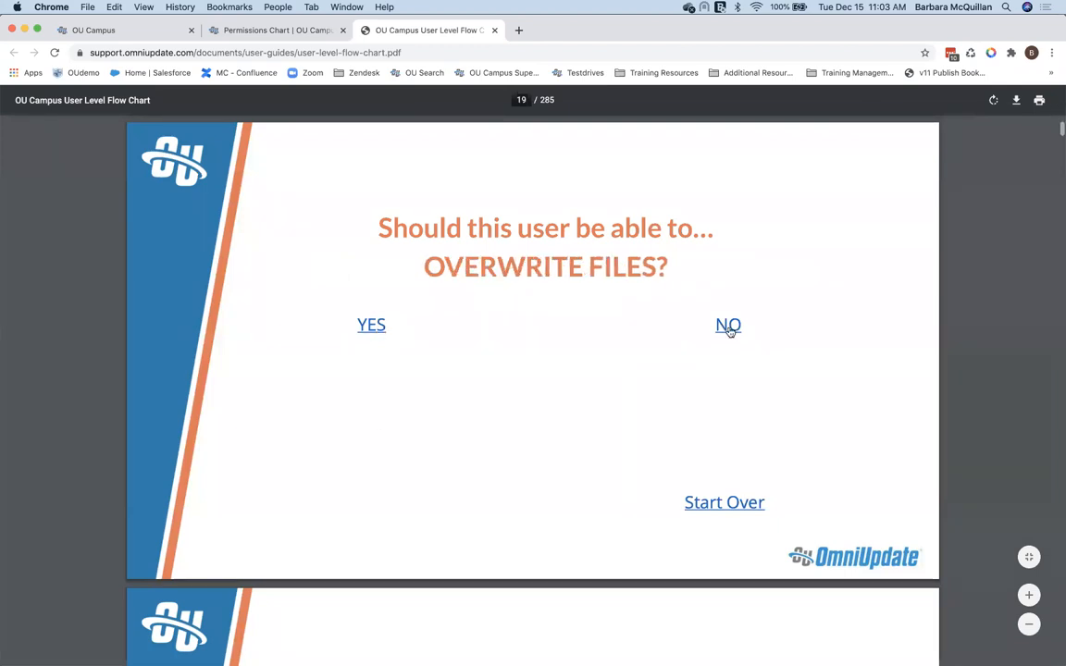
click(729, 328)
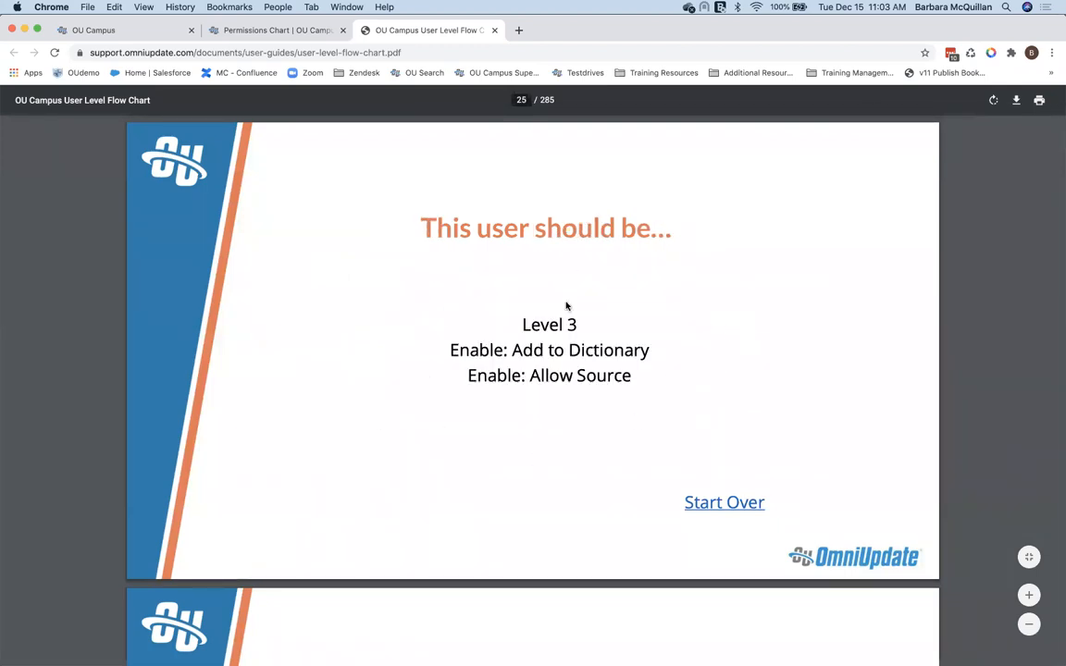
Highlight the Level 3 result text, then return to the OU Campus tab
drag(519, 324, 578, 326)
click(522, 346)
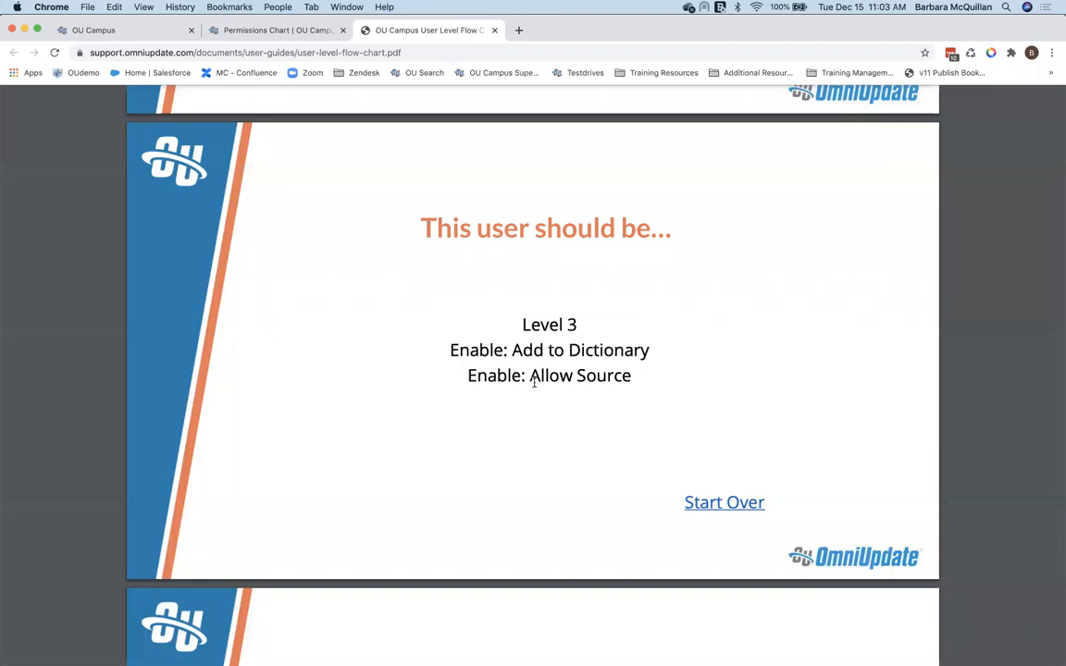
click(97, 31)
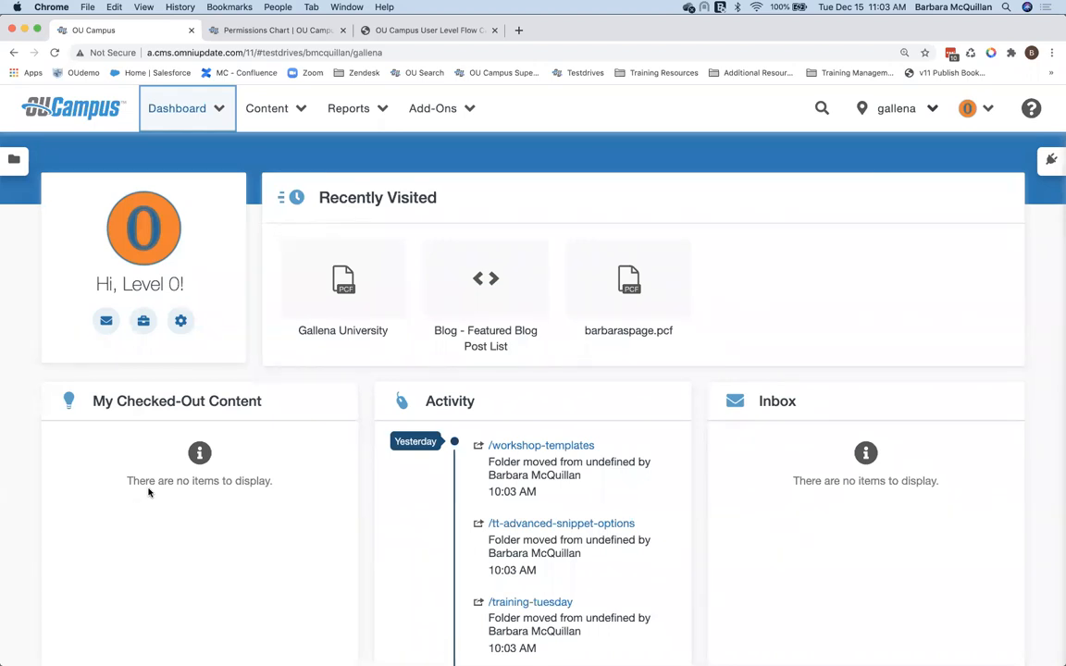
Open the Pages list, look inside the email folder, then return to the staging root
click(276, 119)
click(281, 156)
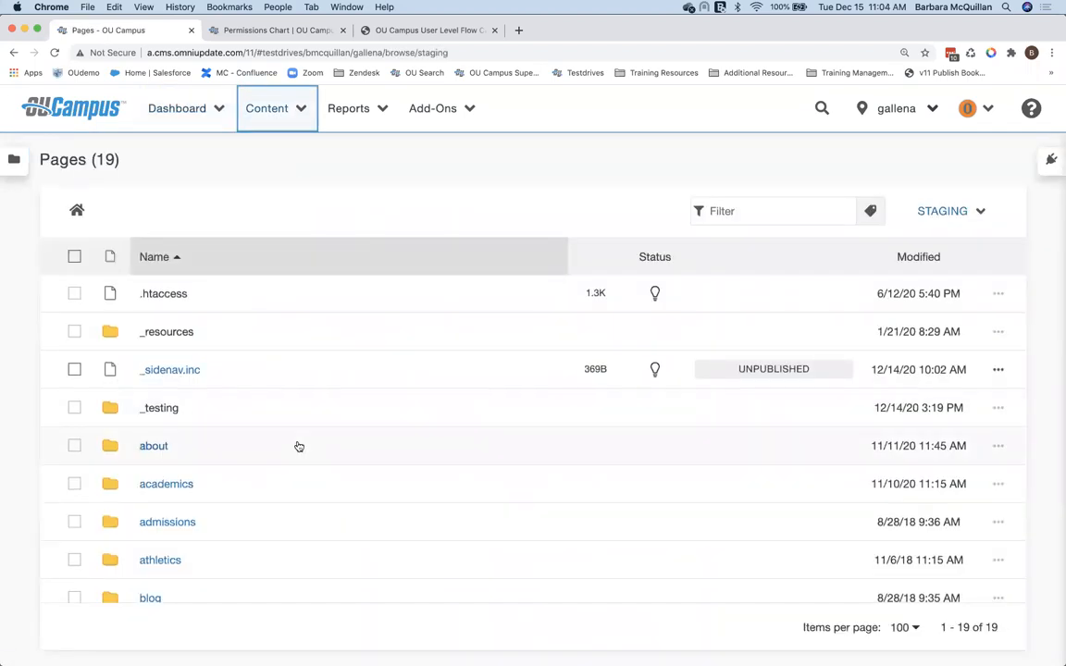
scroll(297, 446, down, 5)
scroll(298, 446, down, 2)
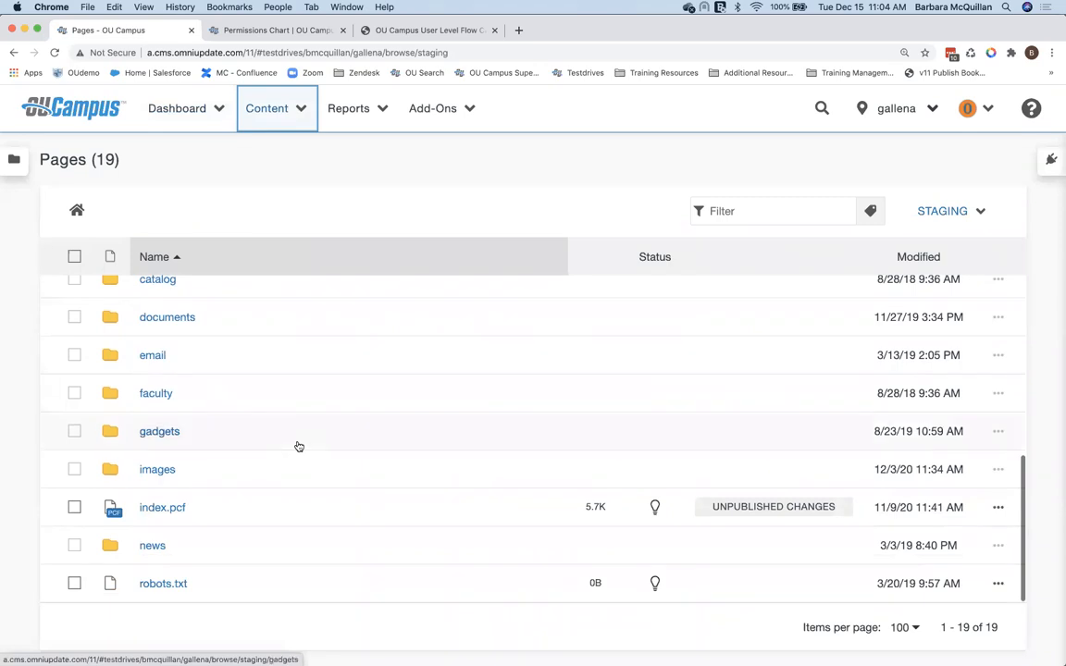
click(157, 356)
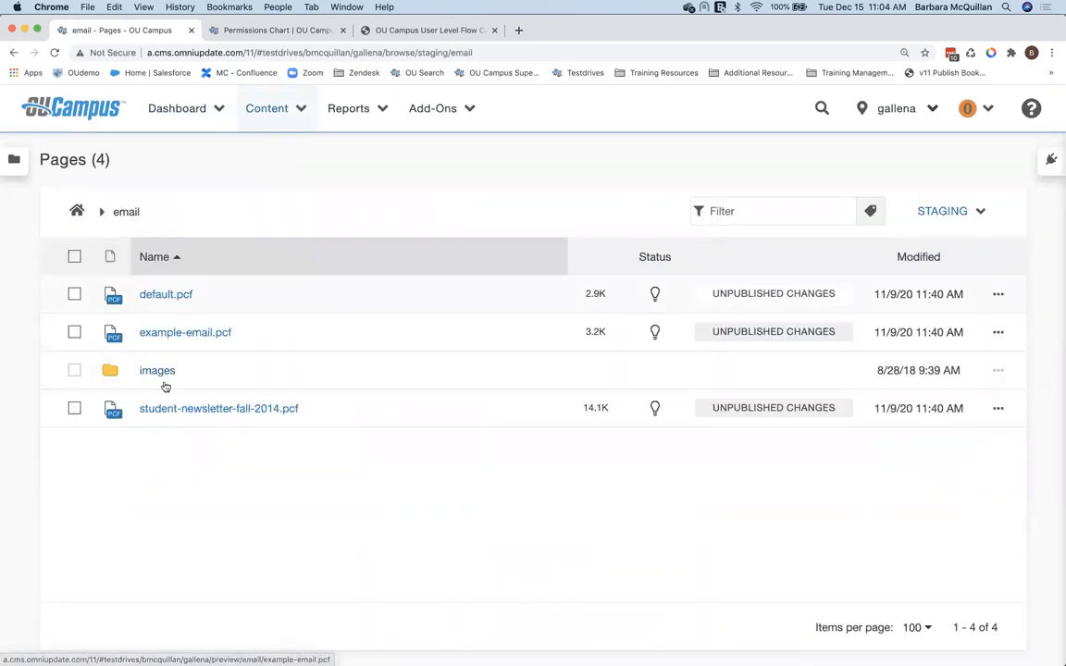
click(77, 213)
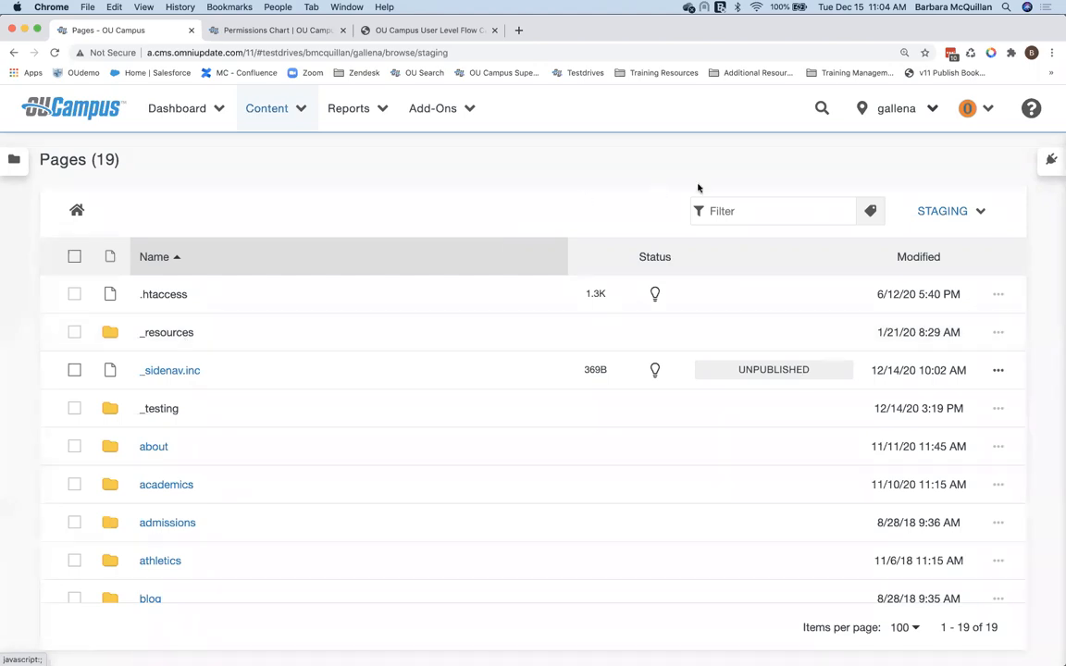
Go to My Dashboard with the Gadgets sidebar reopened, then bring up the Add-Ons menu
click(1050, 162)
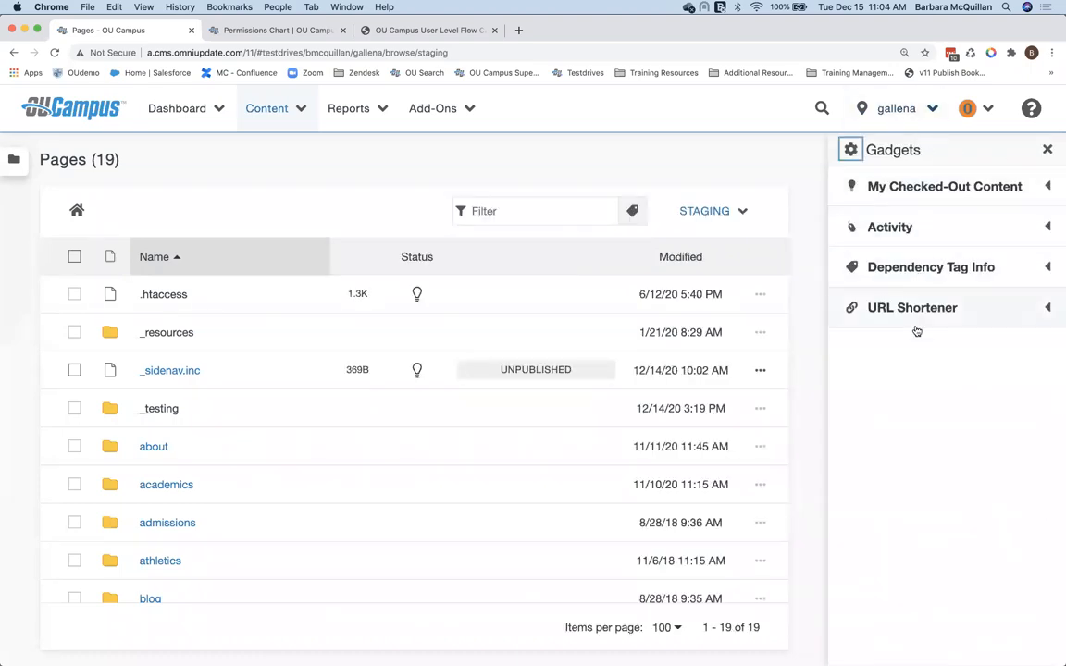
click(175, 116)
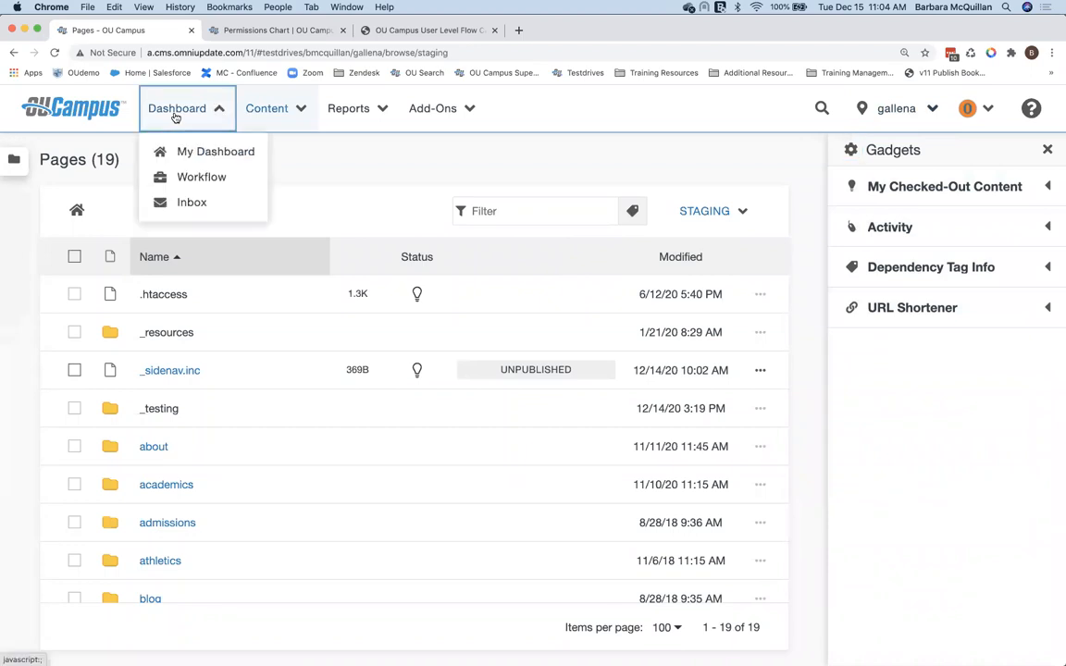
click(196, 151)
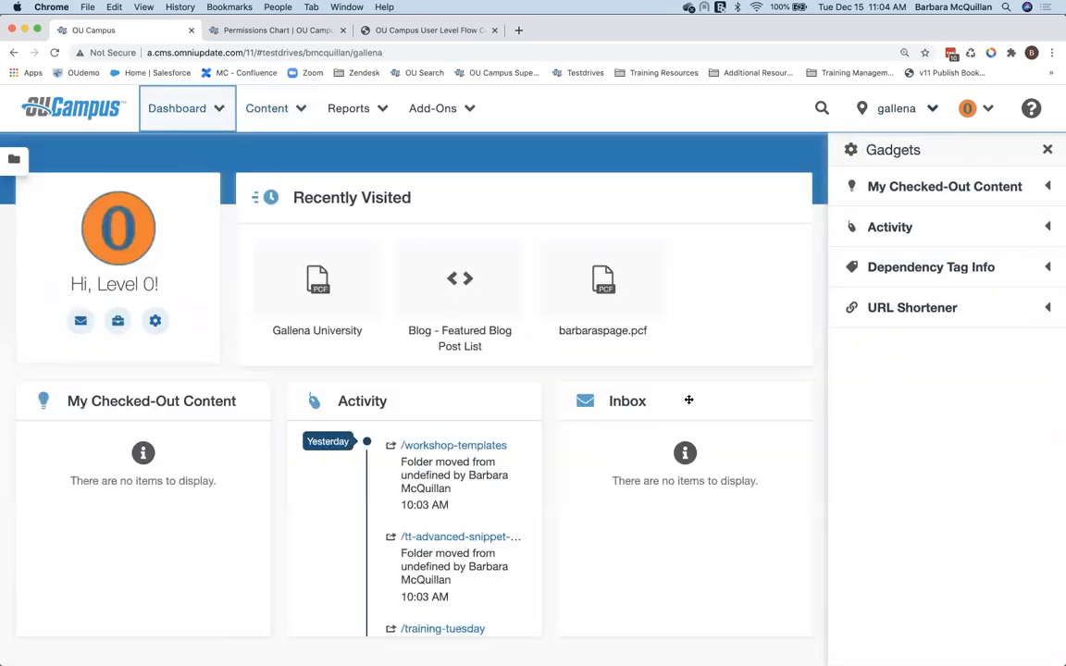
click(1048, 149)
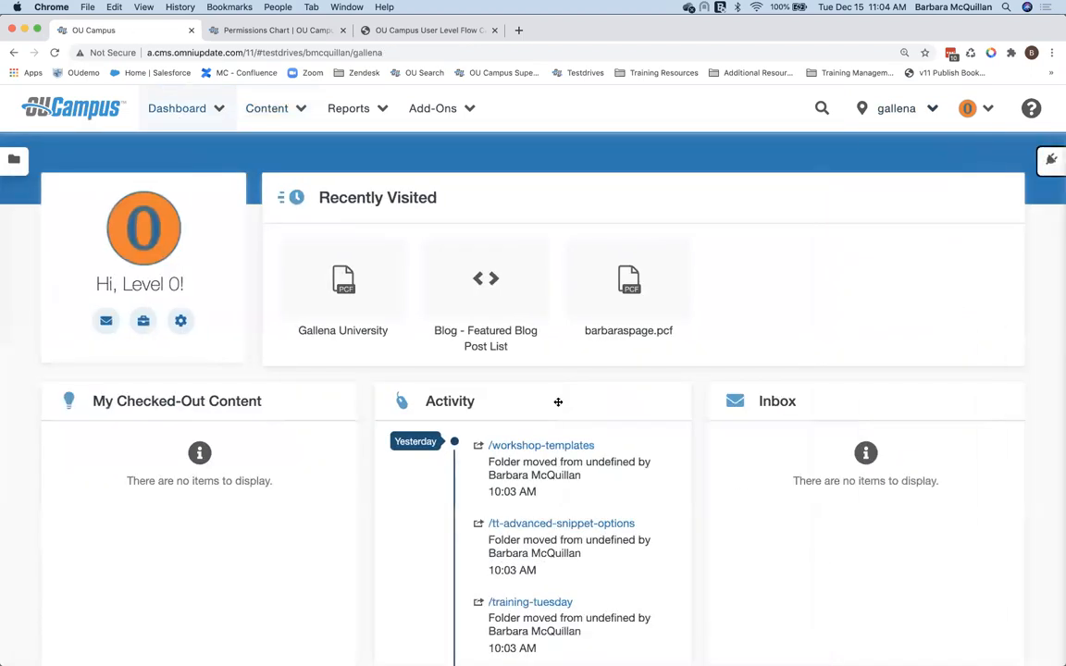
scroll(693, 555, down, 2)
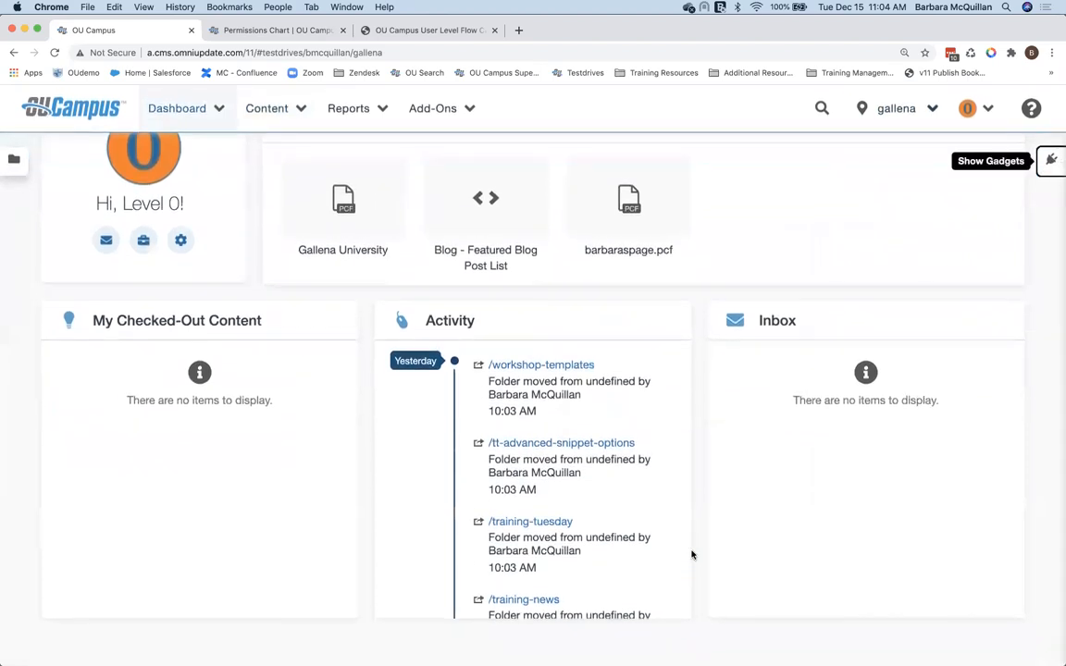
scroll(692, 554, up, 2)
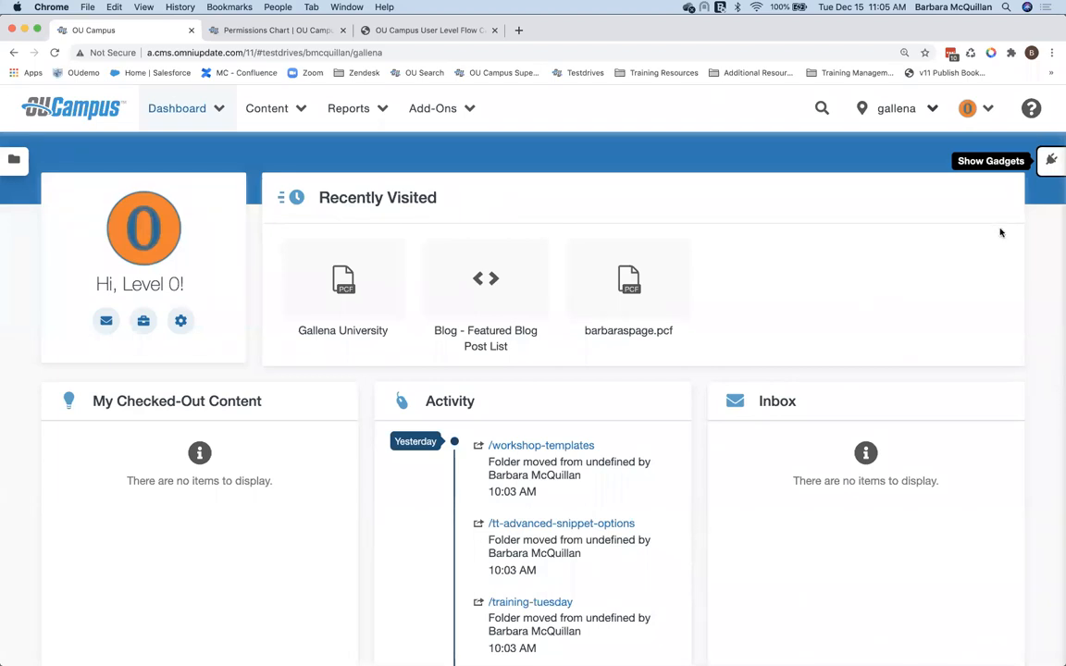
click(1052, 167)
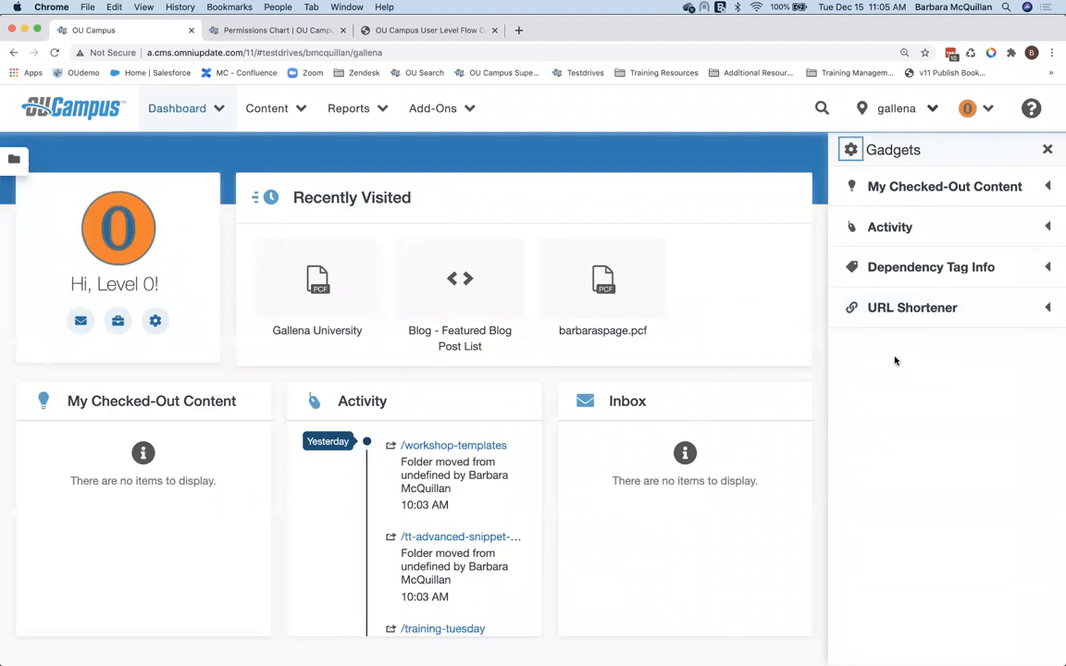
click(442, 110)
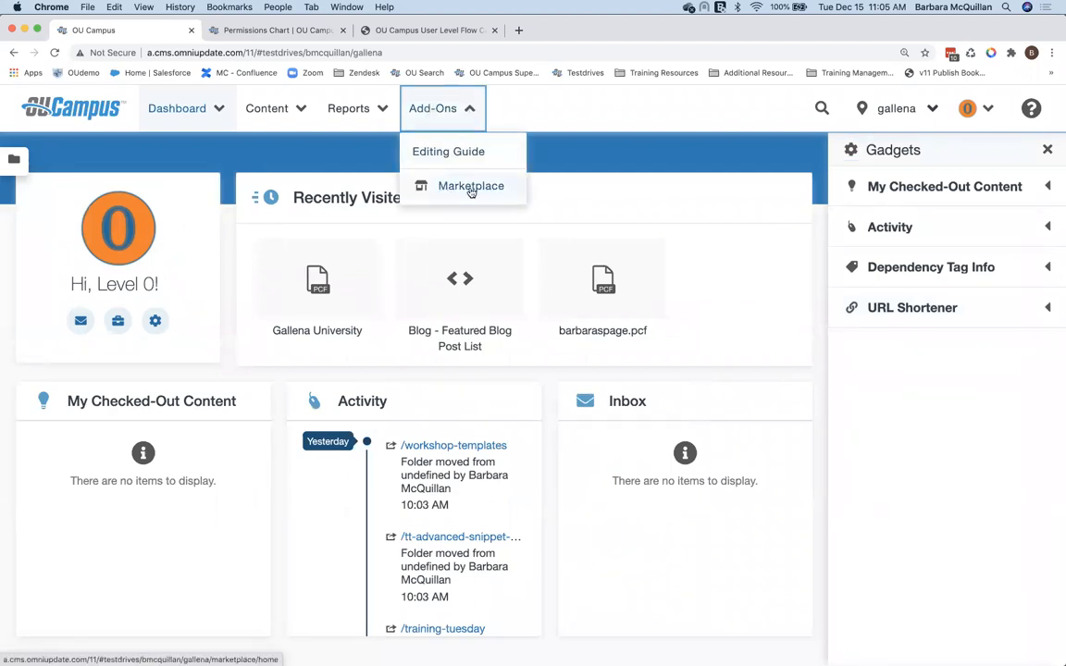
Go to the Marketplace, close the Gadgets sidebar, and bring up the Content menu
click(471, 185)
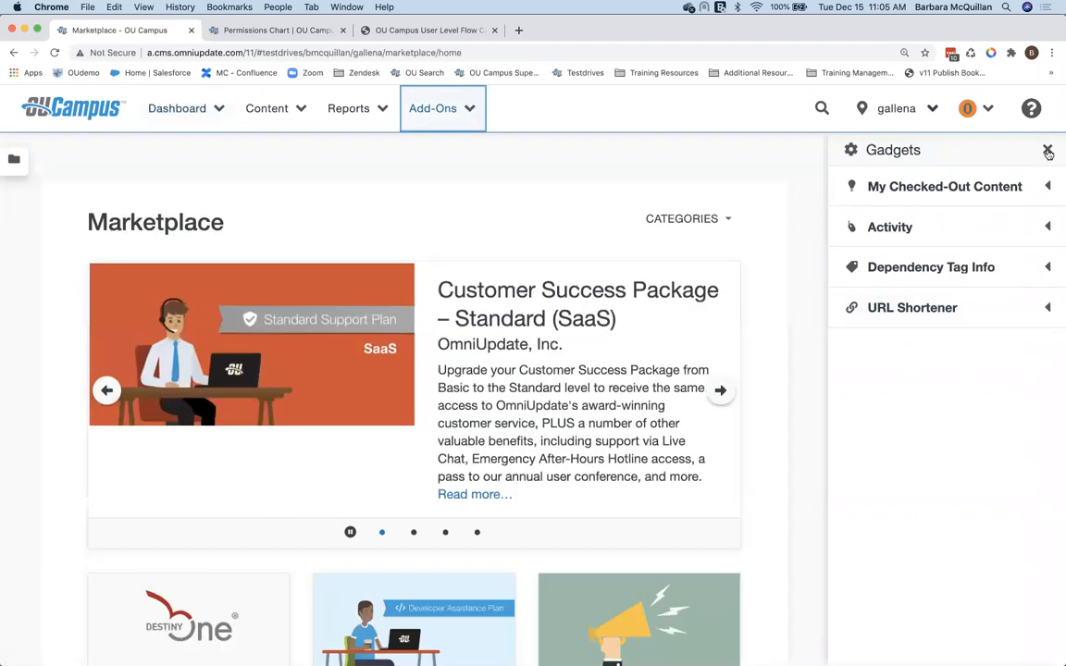
click(1048, 149)
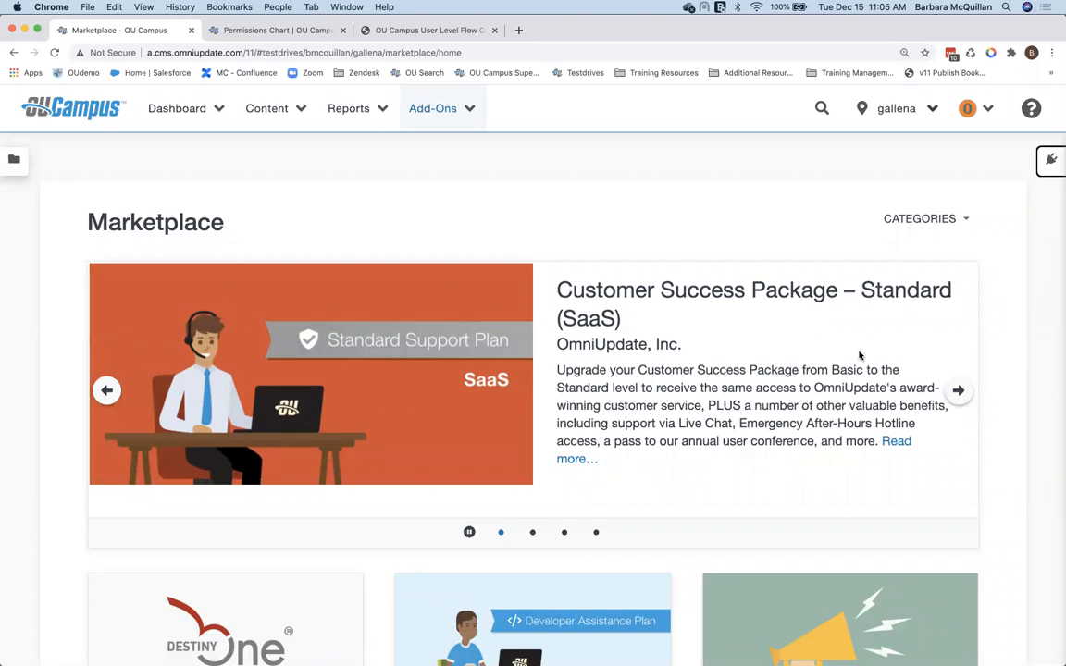
click(281, 115)
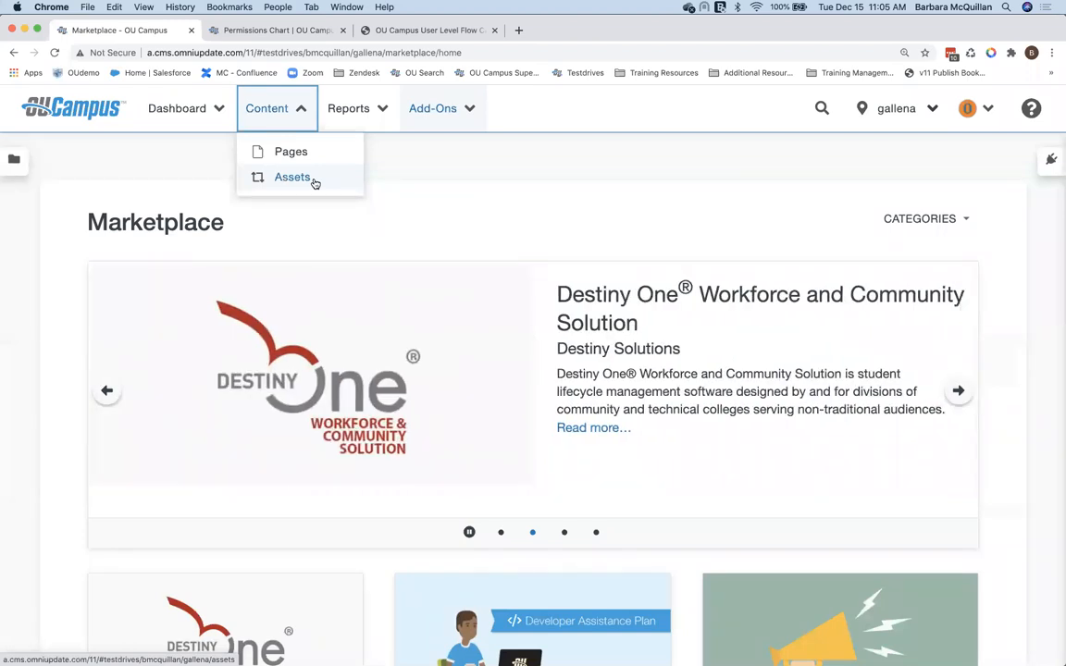
Open the site's 32-item Assets list and bring up the Reports menu
click(314, 183)
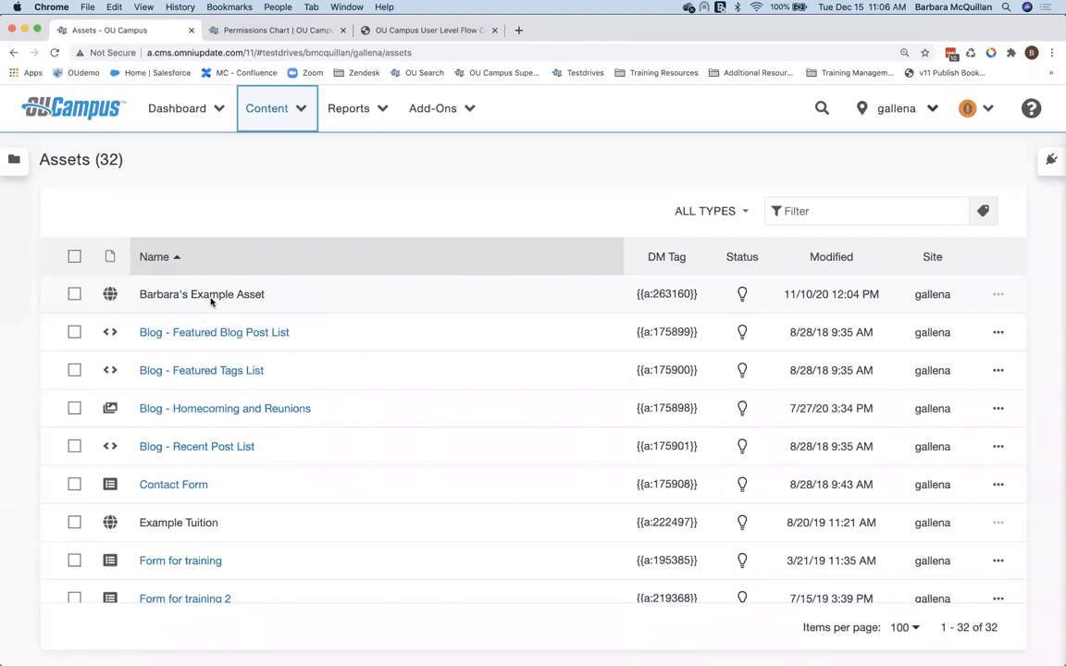
click(370, 116)
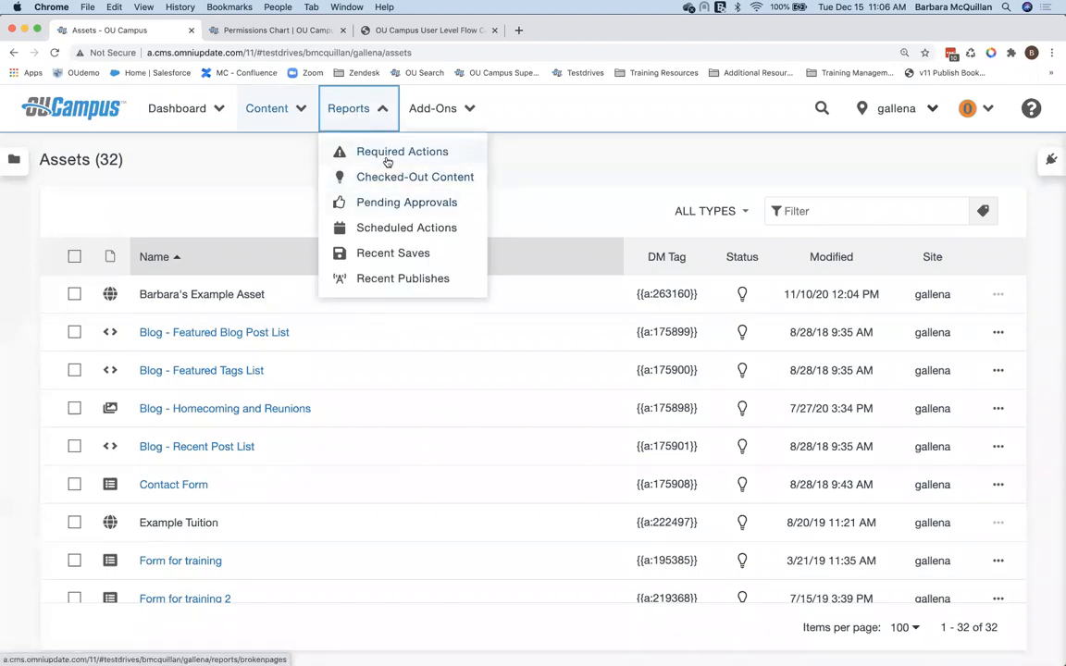
View the Recent Saves report, then preview barbaraspage.pcf from the about folder
click(398, 253)
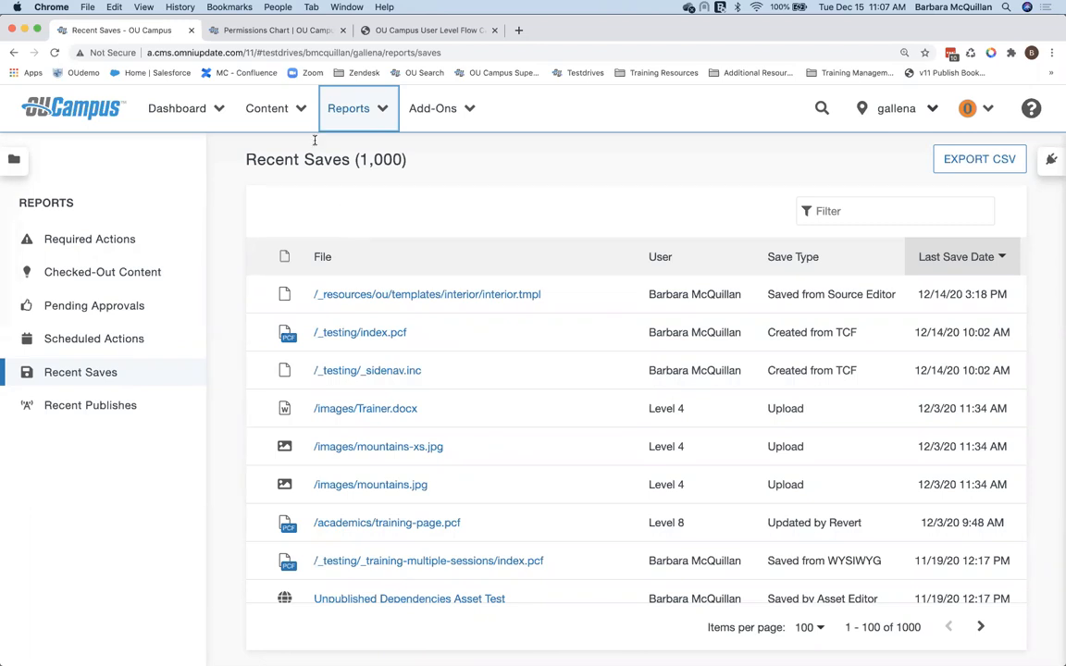
click(265, 114)
click(281, 153)
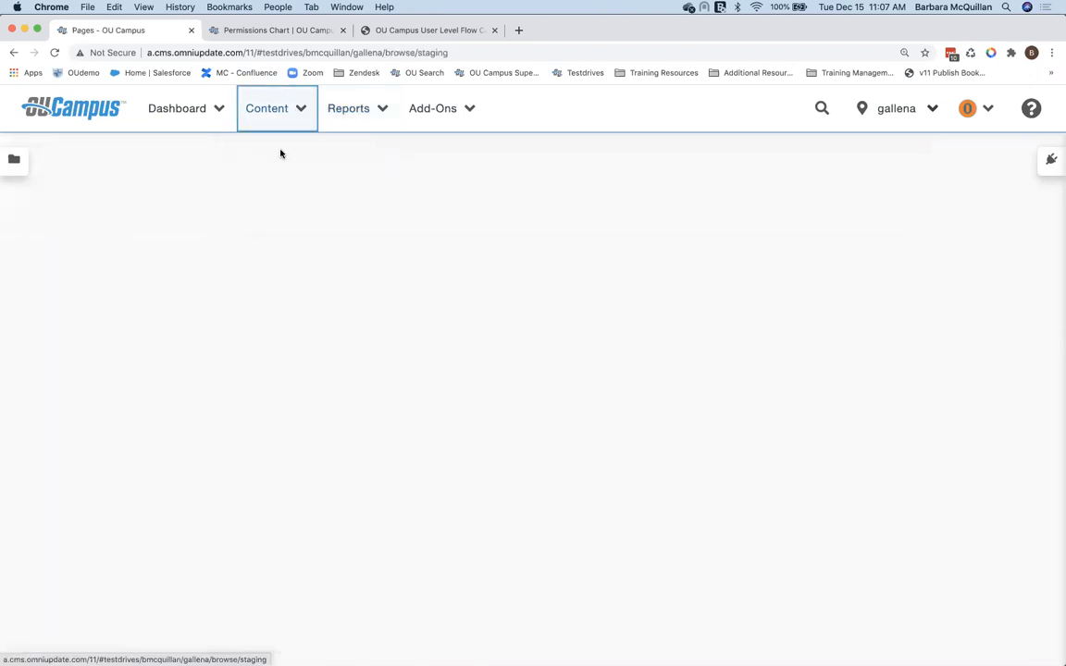
scroll(279, 332, down, 1)
scroll(280, 333, down, 2)
click(166, 352)
click(181, 334)
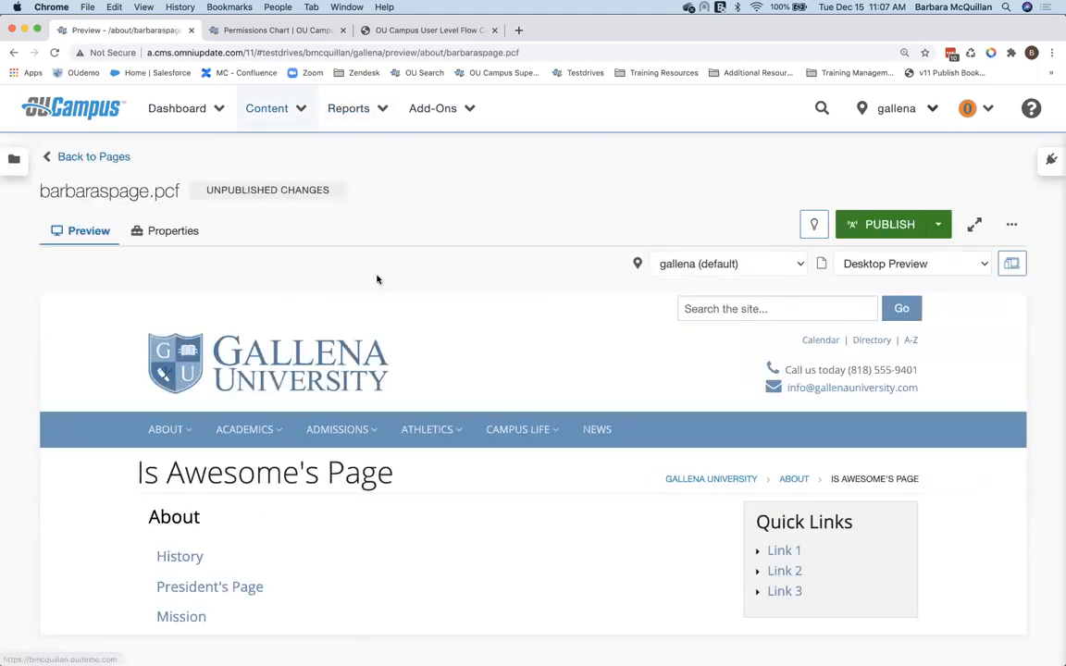
Check out barbaraspage.pcf, view its 7-entry Log, and go to its Reminders settings
click(815, 227)
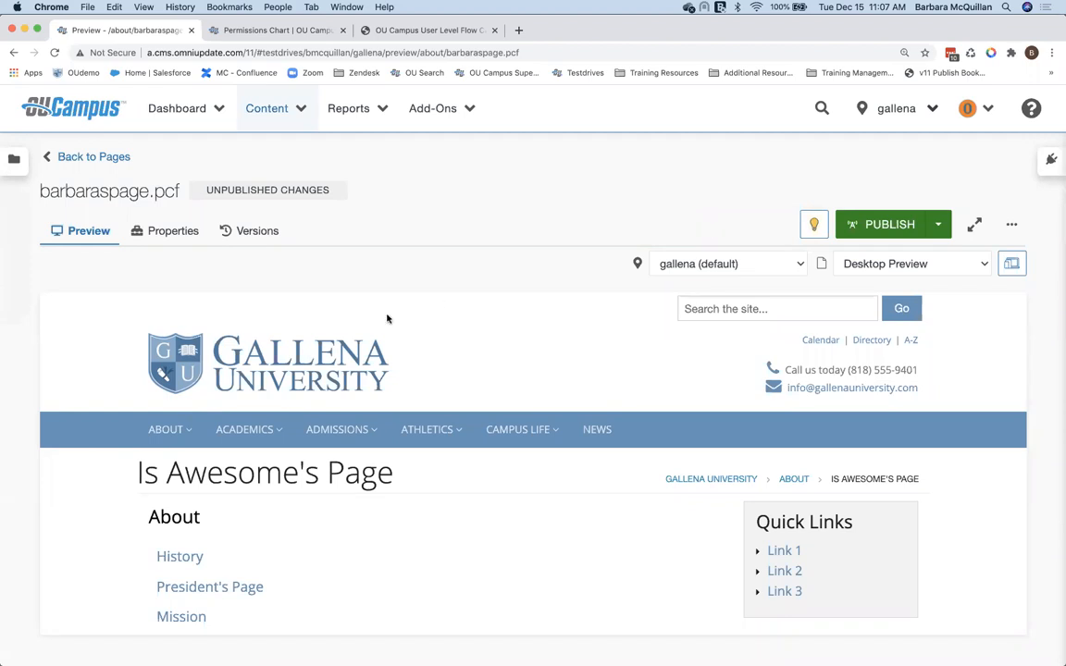
click(185, 248)
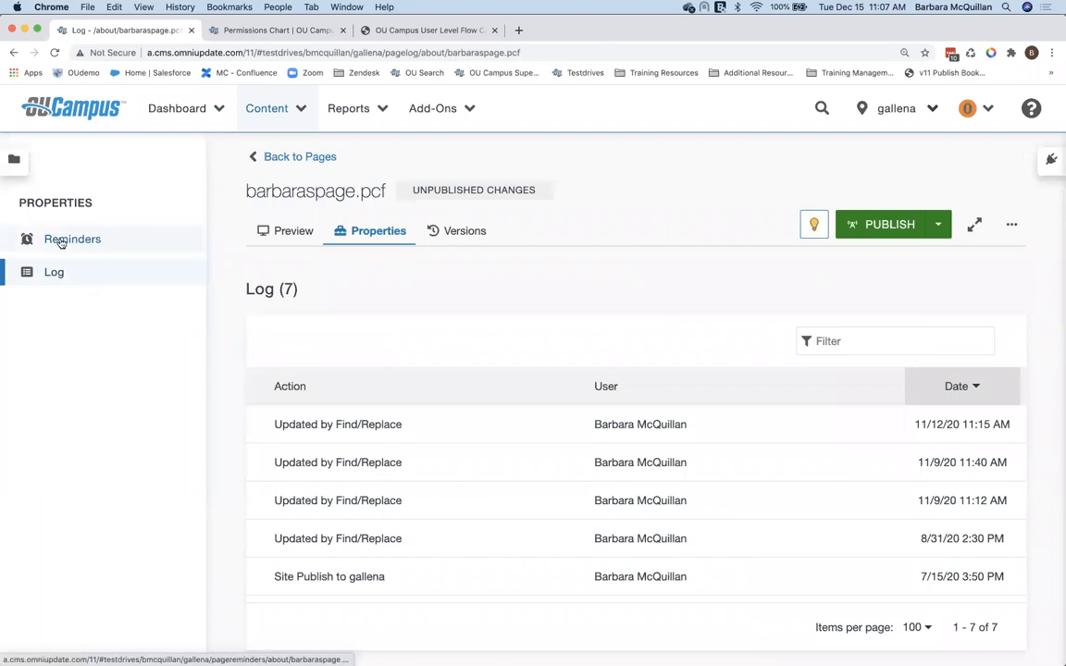
click(61, 241)
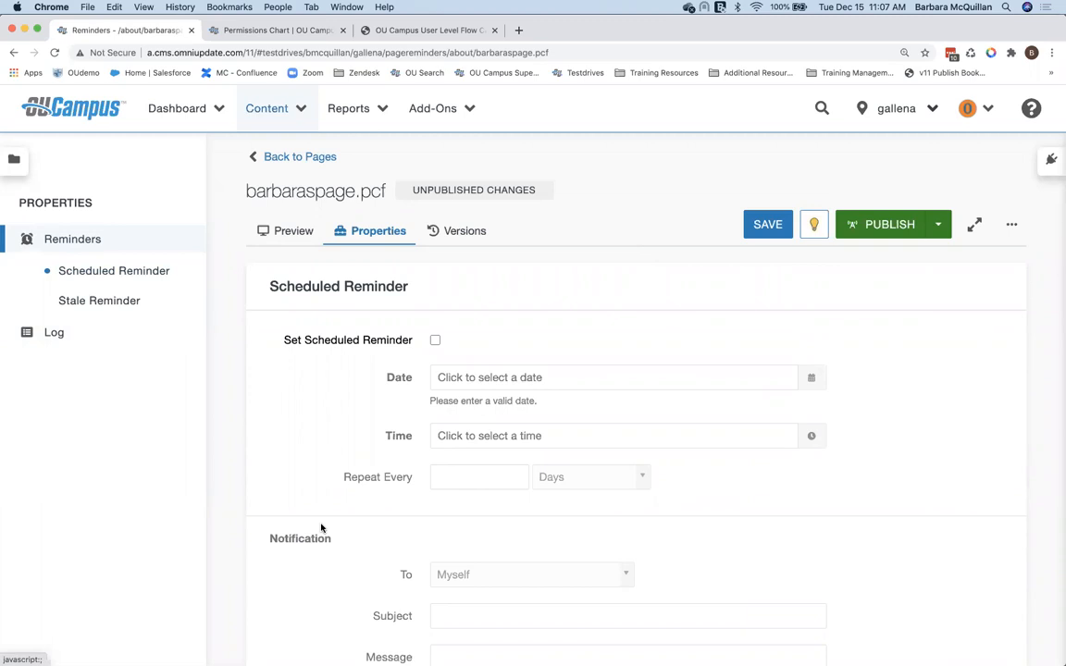
Enable the scheduled reminder, notifying Myself
click(435, 340)
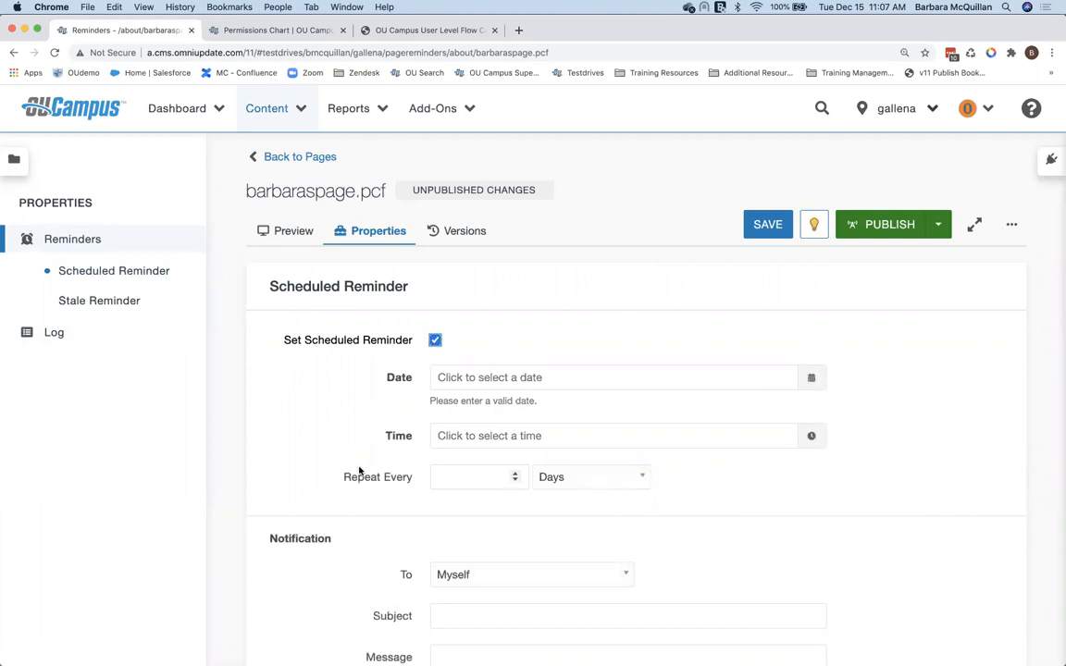
scroll(361, 472, down, 2)
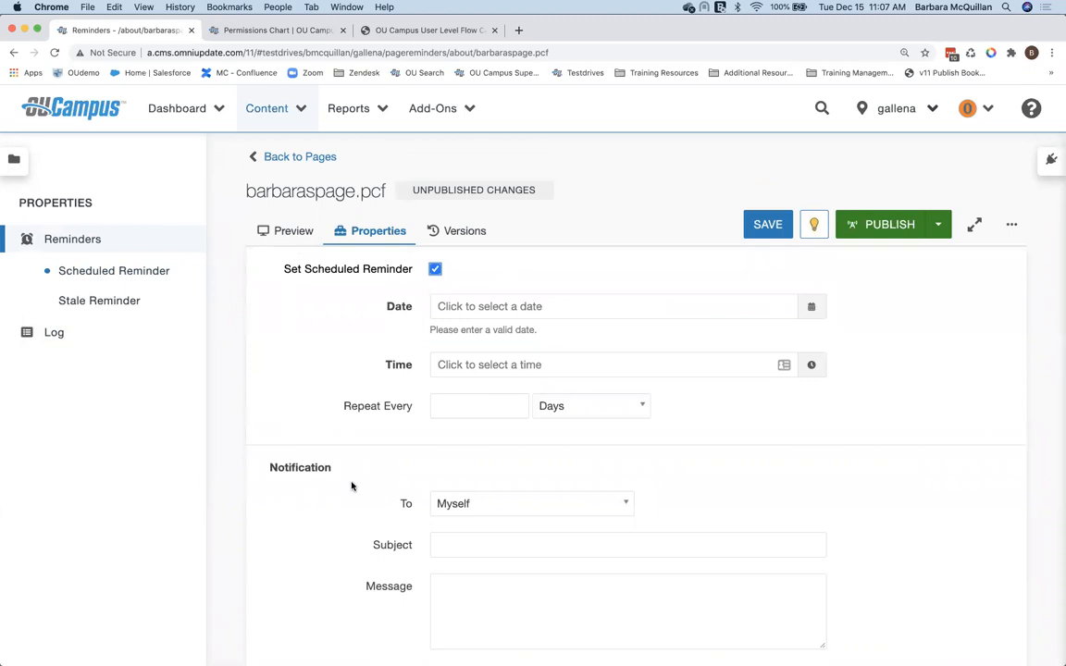
scroll(352, 486, down, 1)
click(436, 445)
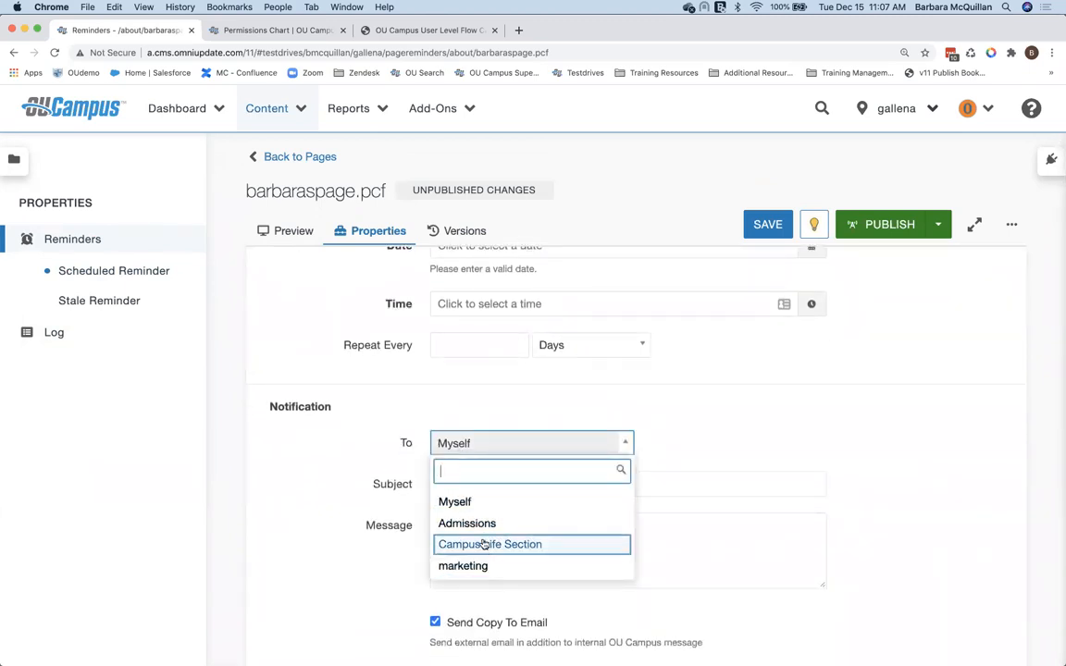
click(475, 503)
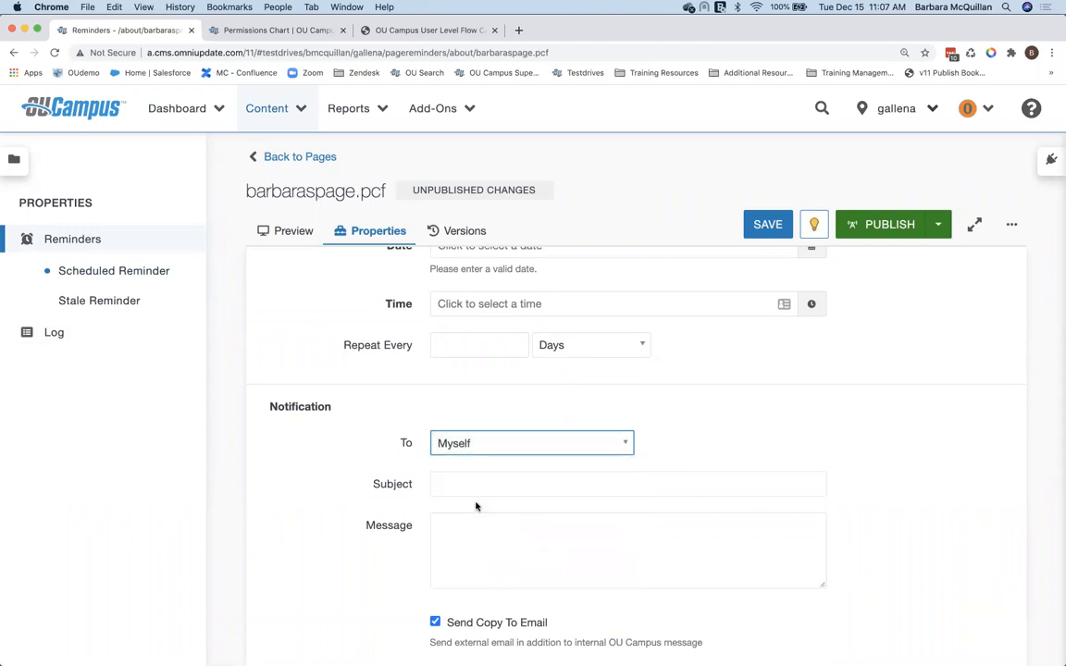
Enable the stale reminder at 14 days, notifying Myself
scroll(333, 466, down, 5)
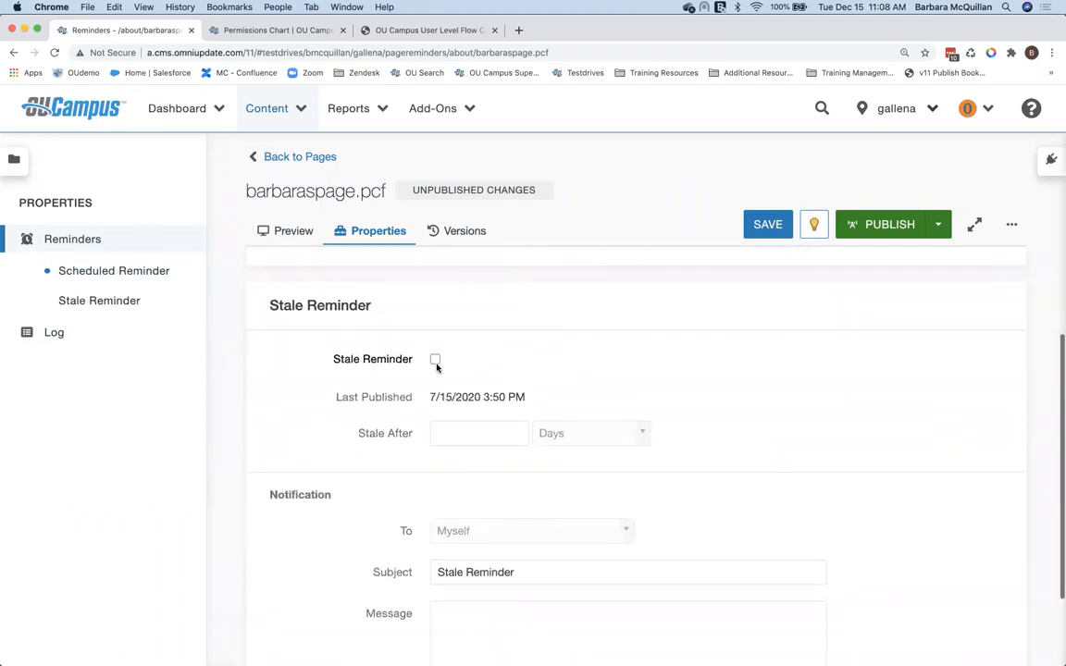
click(435, 360)
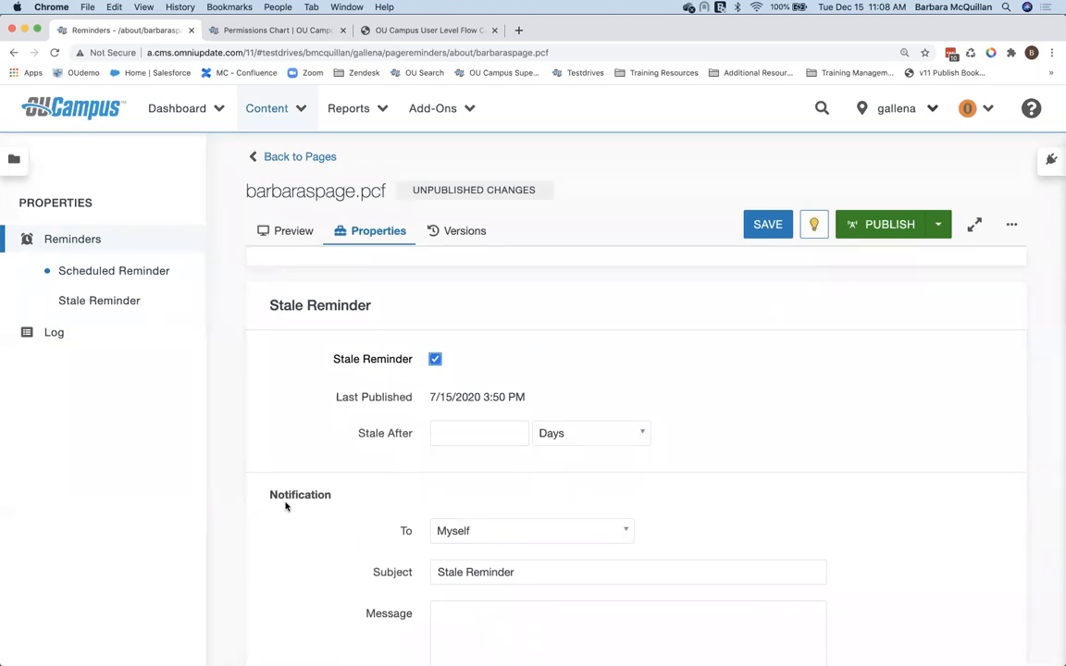
click(446, 433)
text(14)
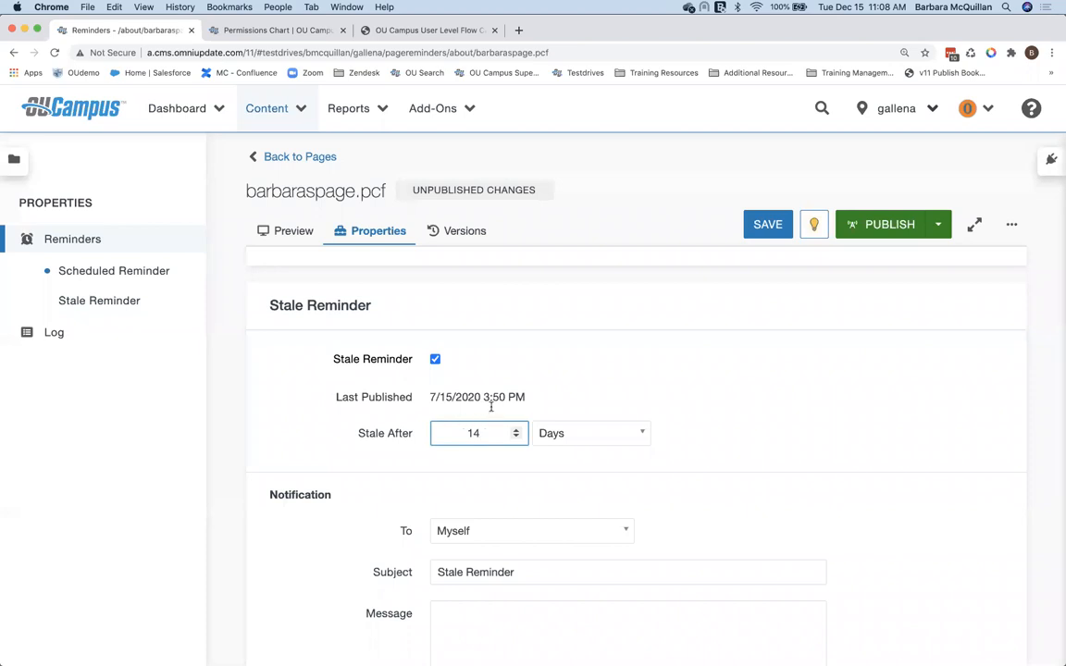
drag(529, 398, 427, 398)
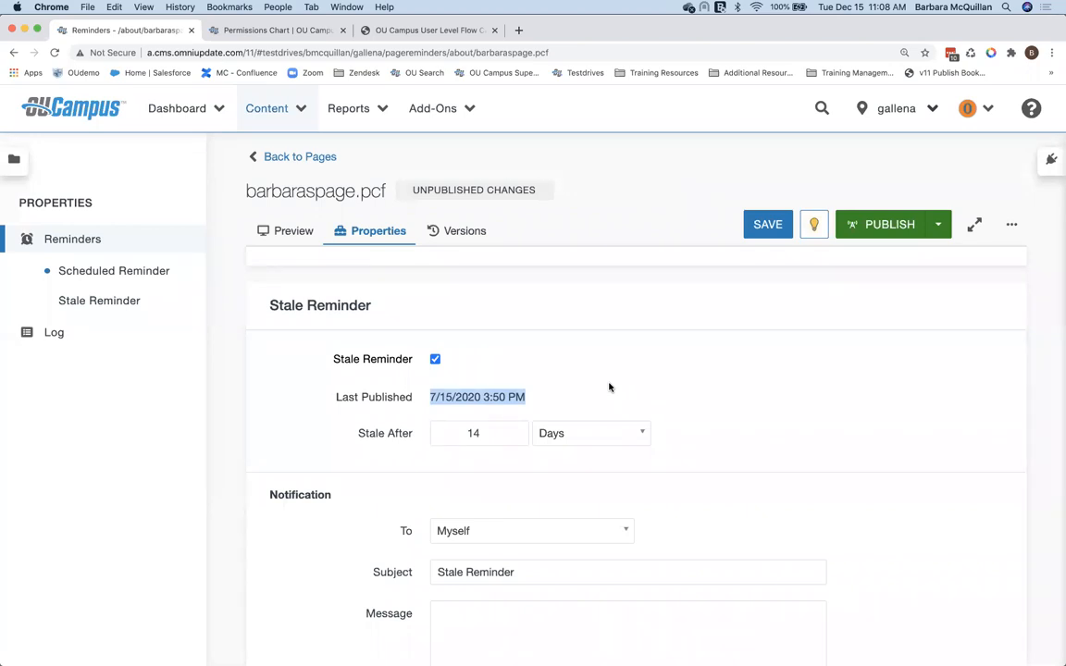
scroll(481, 532, down, 2)
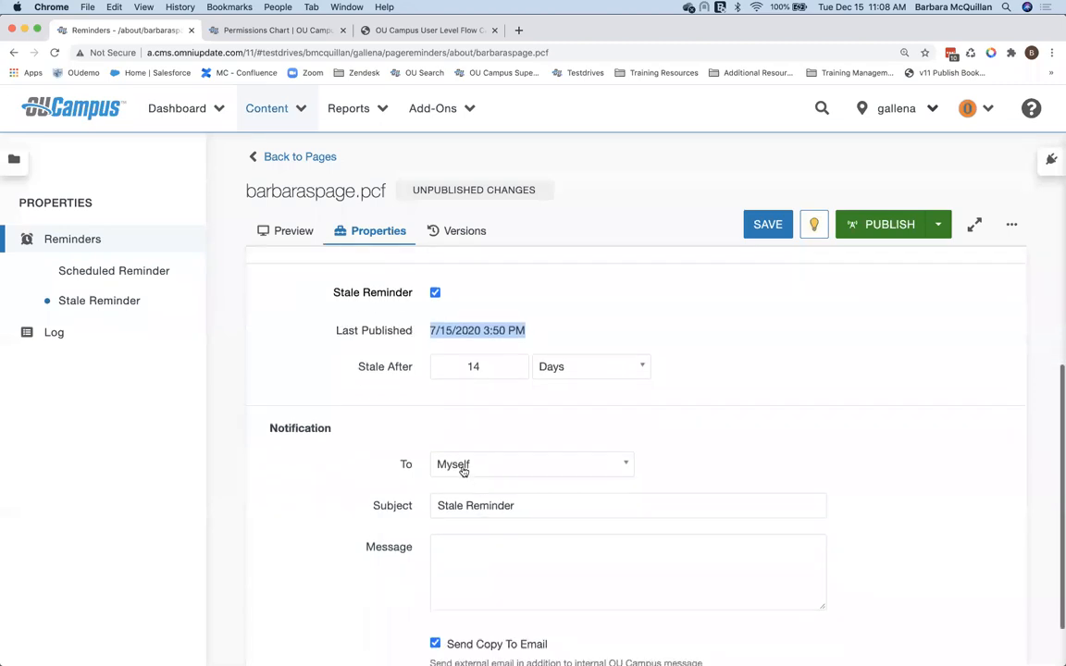
click(463, 468)
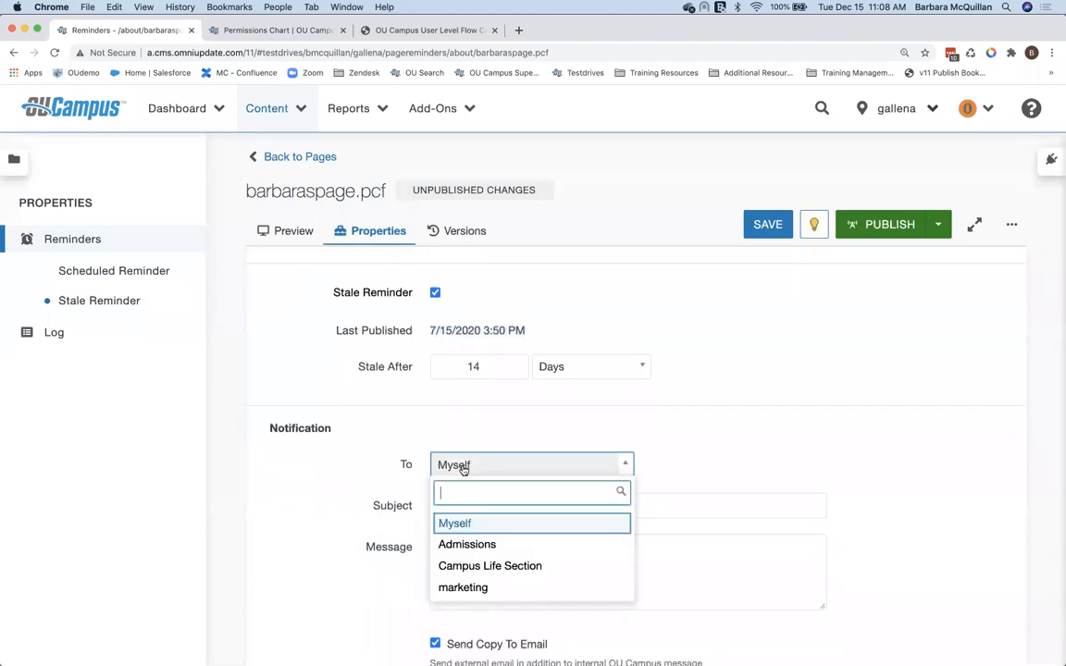
click(477, 525)
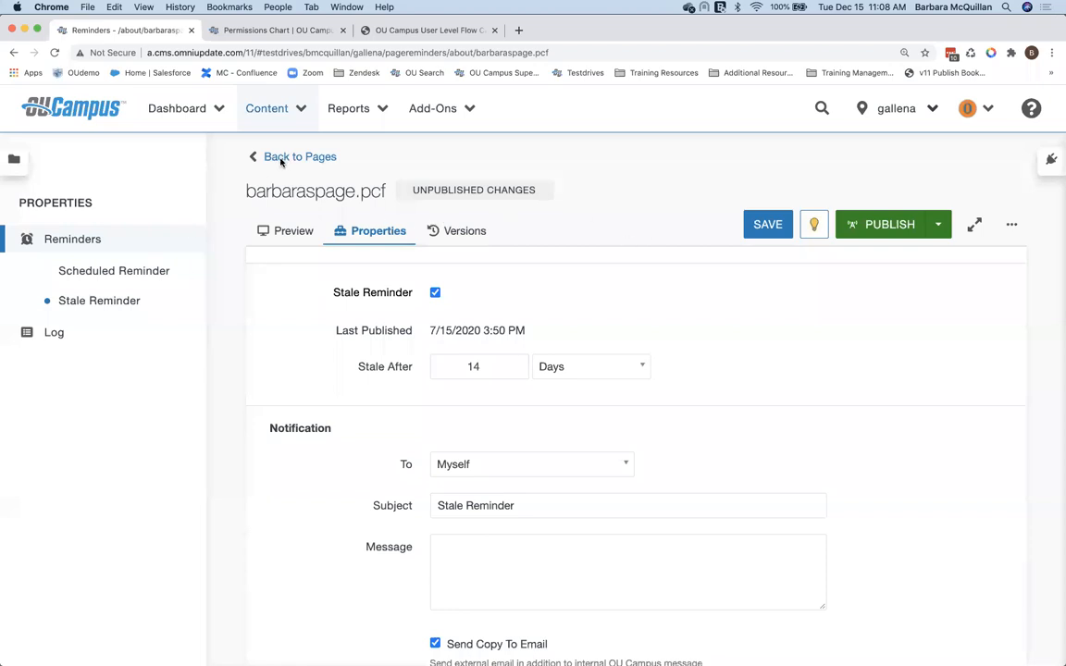
Discard the reminder changes, review the Publish dialog's Social Media options, and cancel without publishing
click(291, 231)
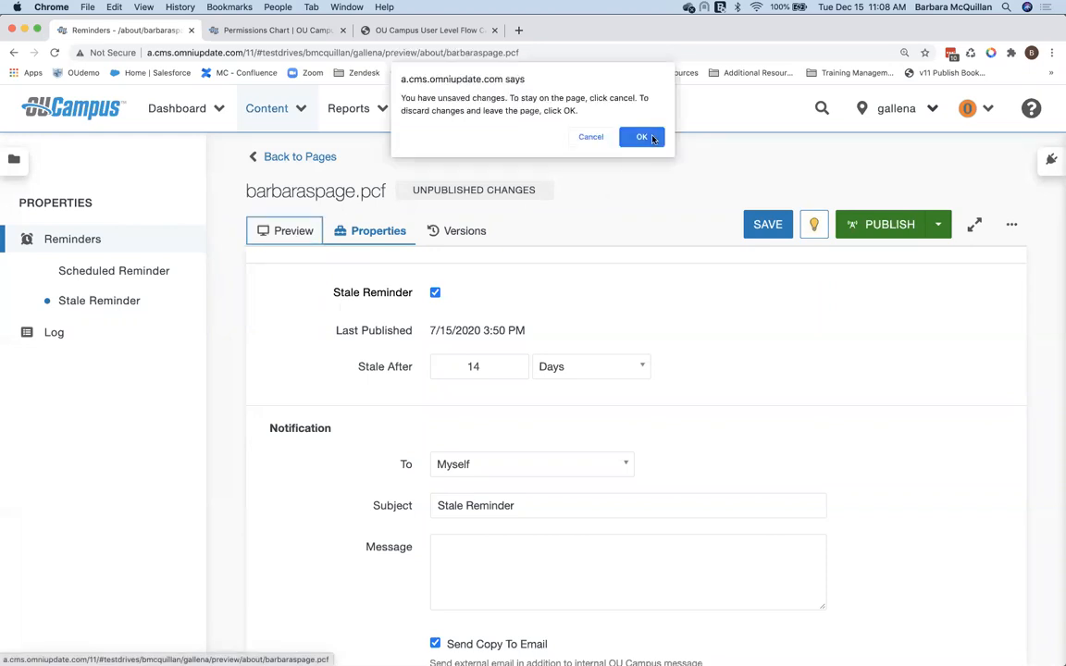
key(Return)
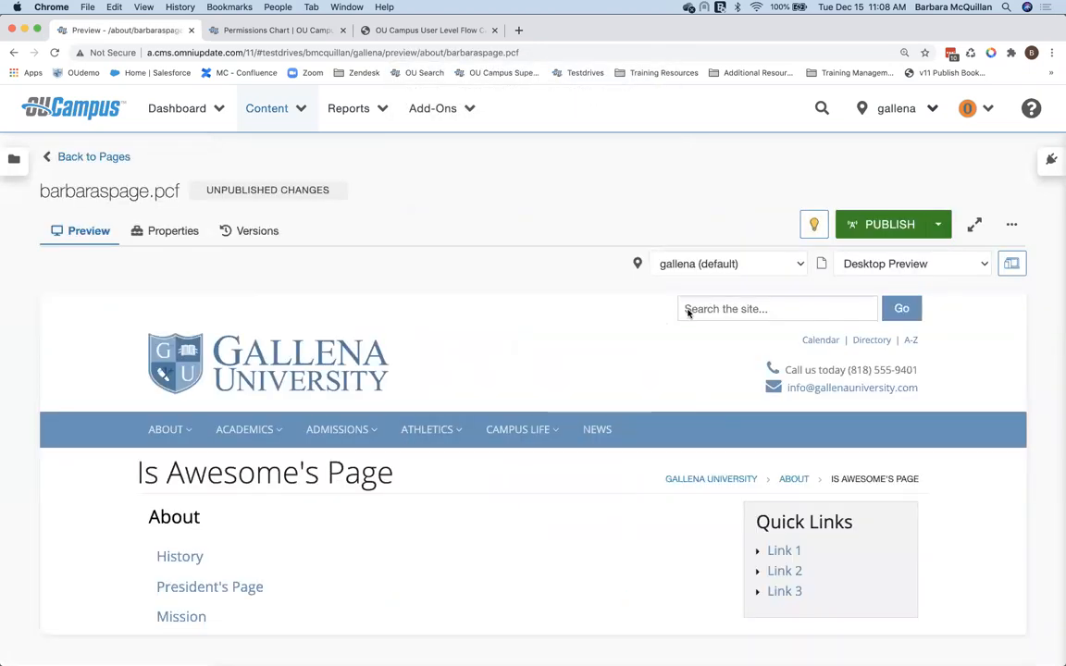
click(885, 225)
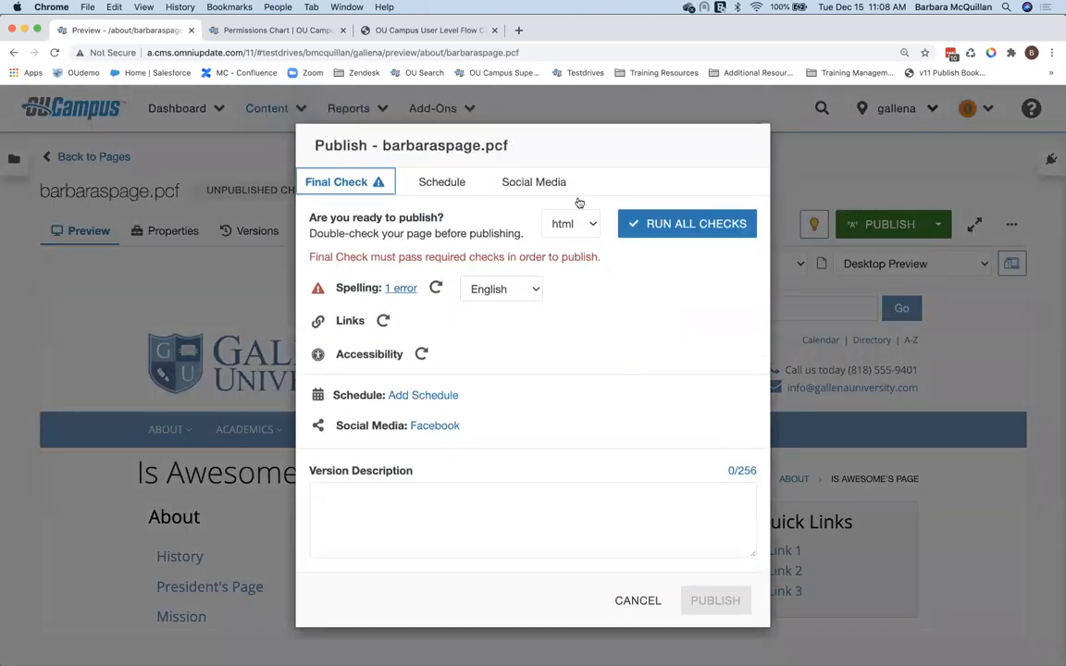
click(533, 182)
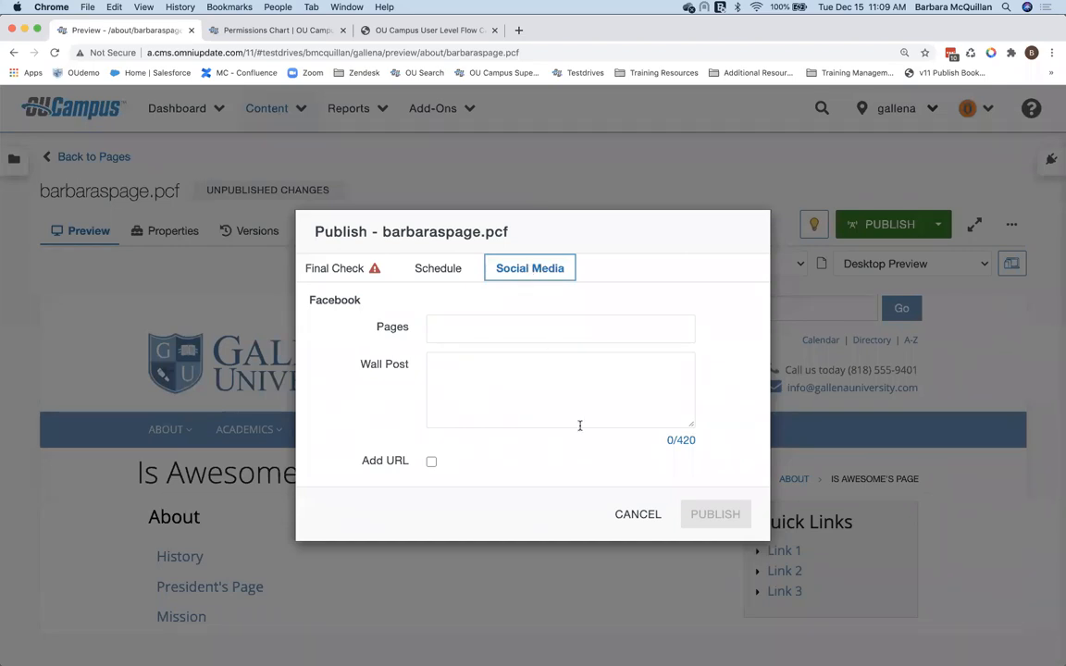
click(636, 517)
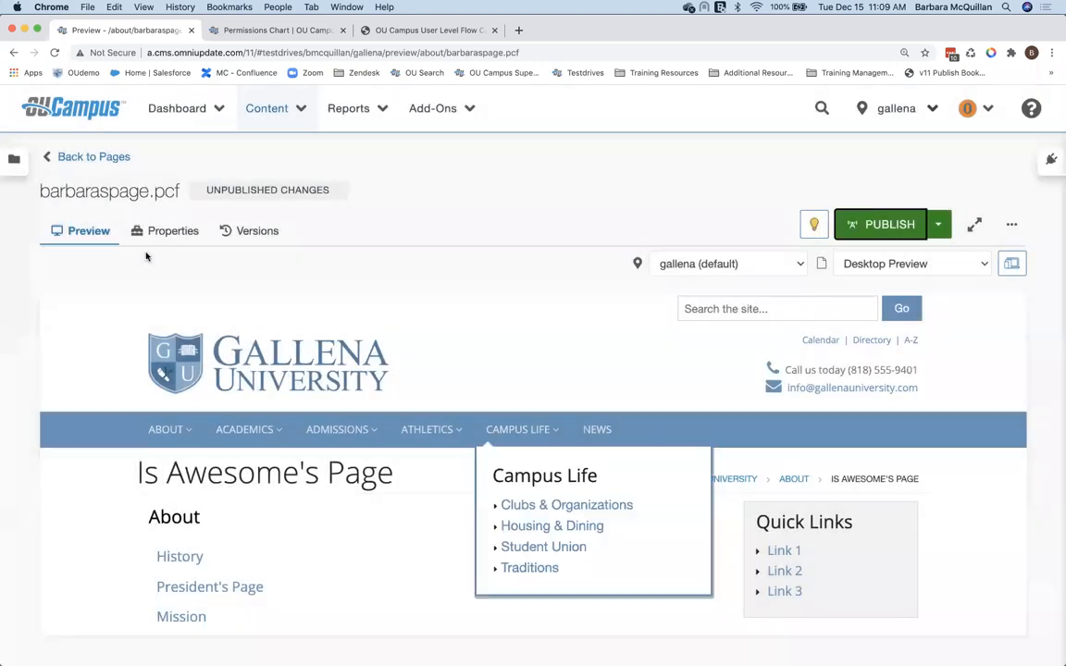
Check Set Scheduled Reminder in barbaraspage.pcf's Properties, notifying Myself with Send Copy To Email on
click(148, 230)
click(74, 239)
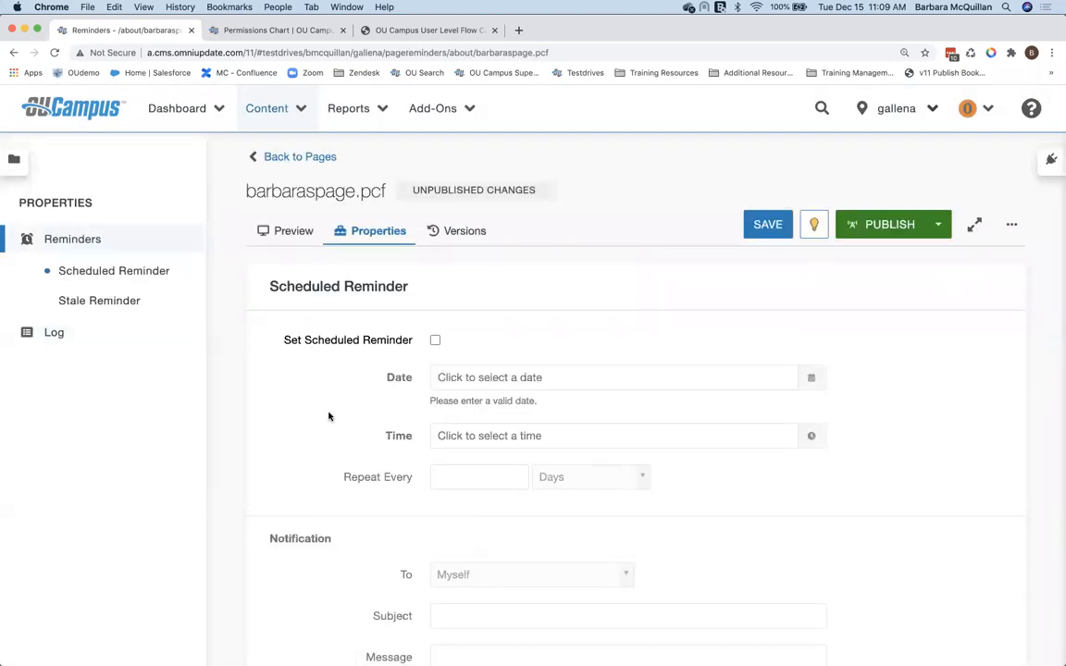
scroll(329, 417, down, 2)
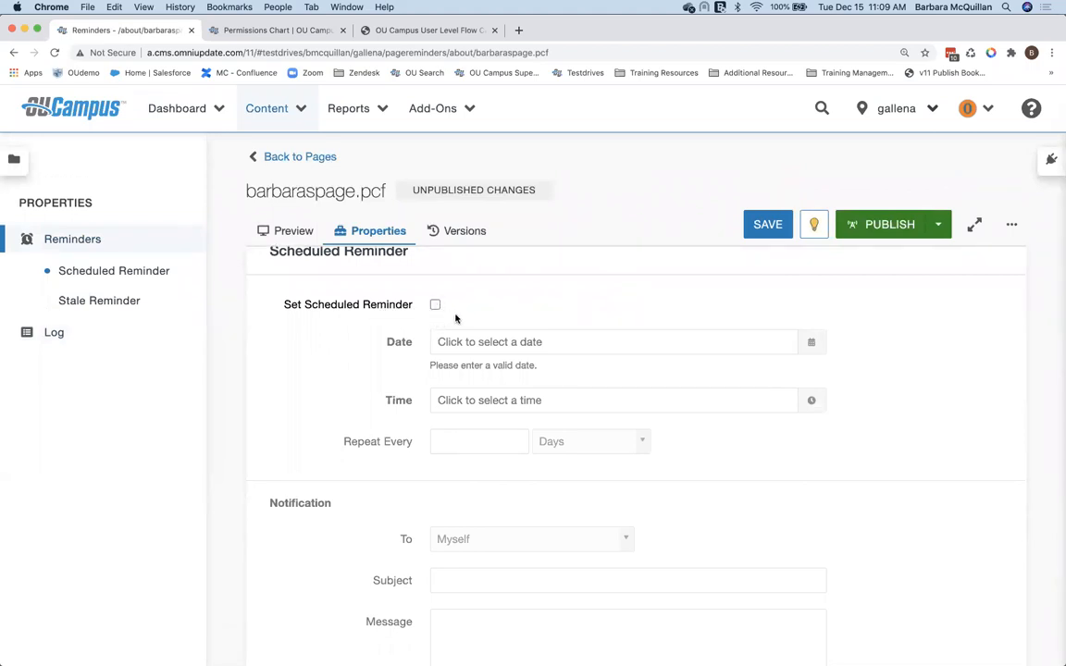
scroll(455, 319, up, 2)
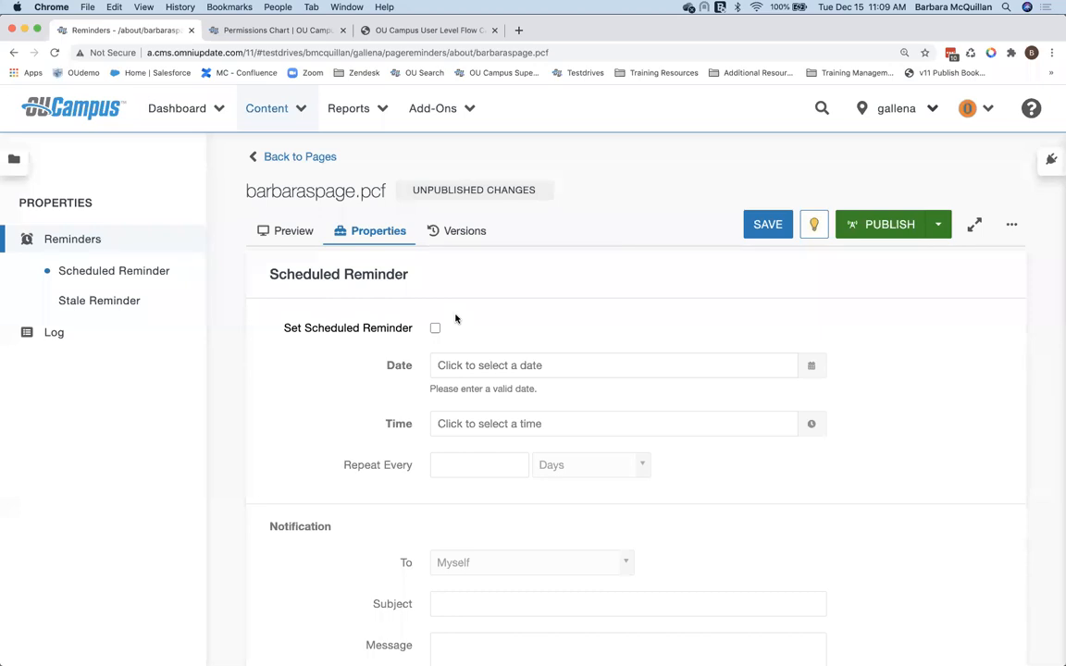
click(435, 328)
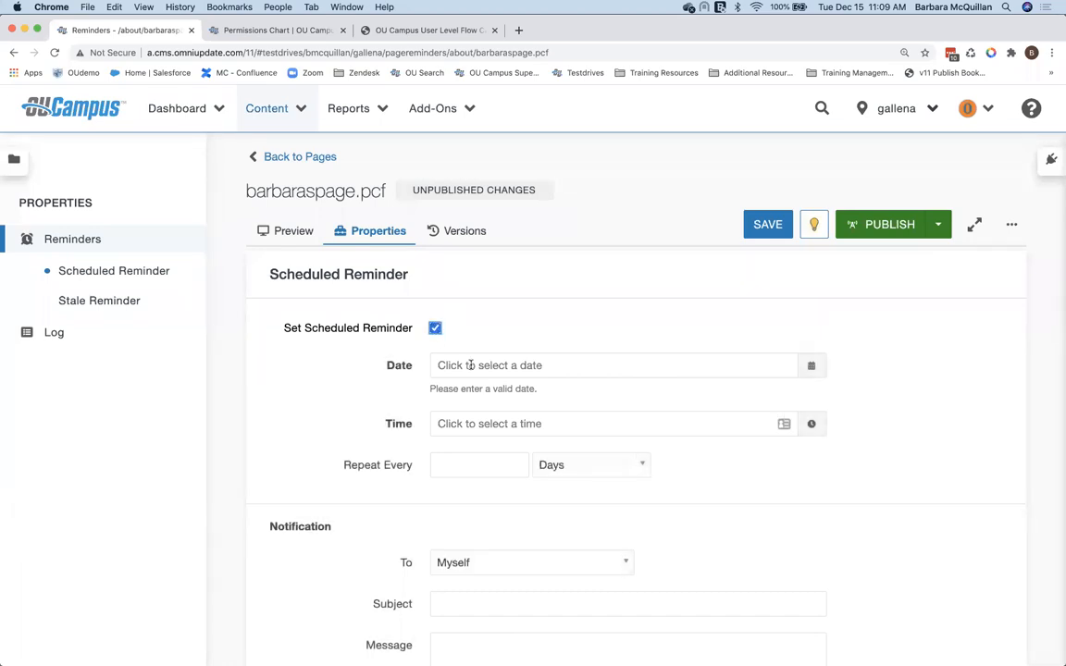
scroll(354, 523, down, 3)
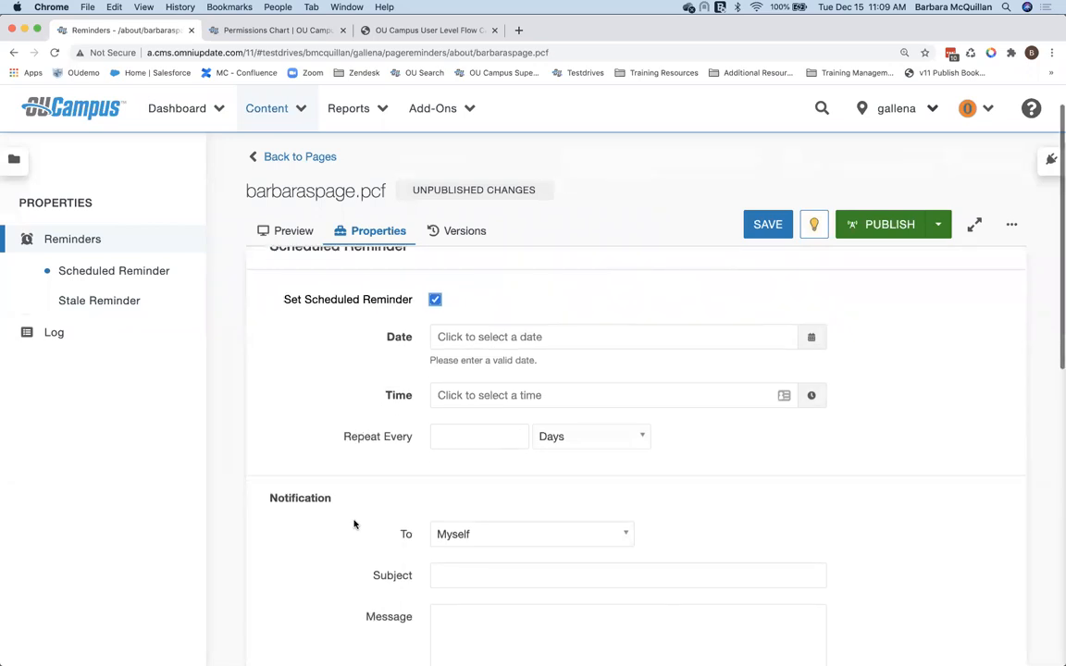
scroll(361, 524, down, 1)
drag(551, 547, 446, 547)
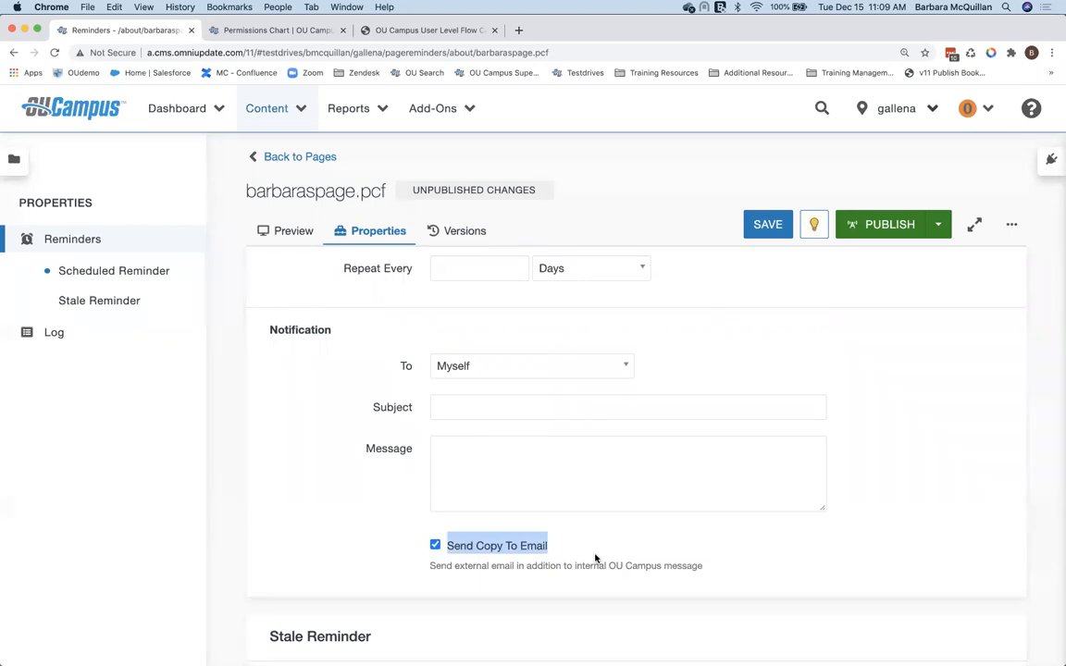
scroll(404, 410, up, 3)
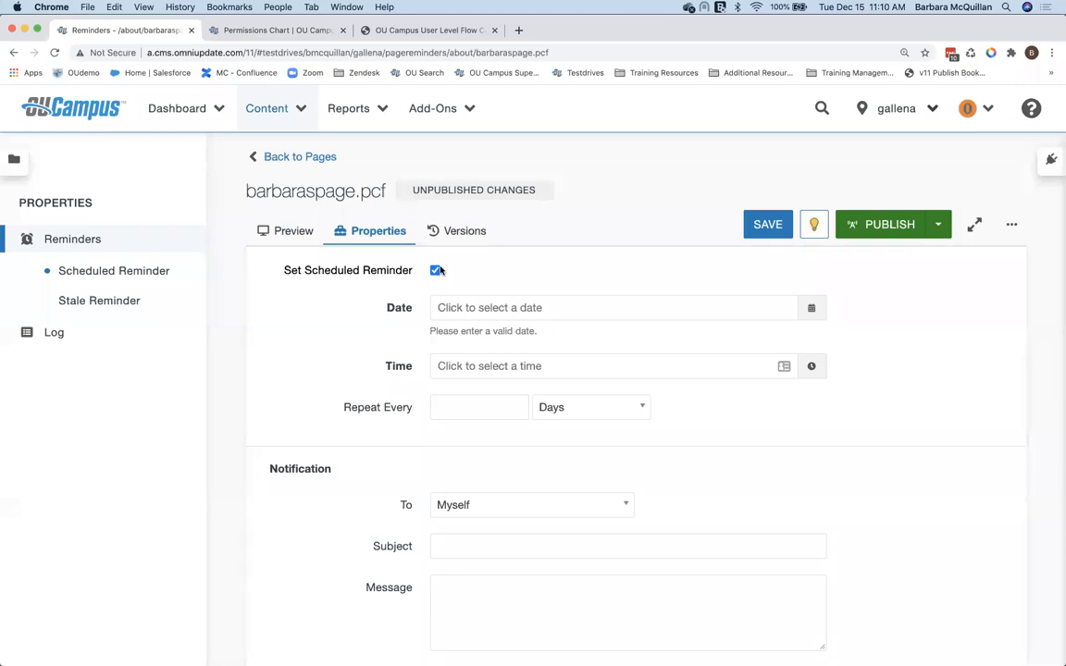
Uncheck Set Scheduled Reminder and check Stale Reminder, notifying Myself under subject 'Stale Reminder'
click(435, 270)
scroll(380, 440, down, 5)
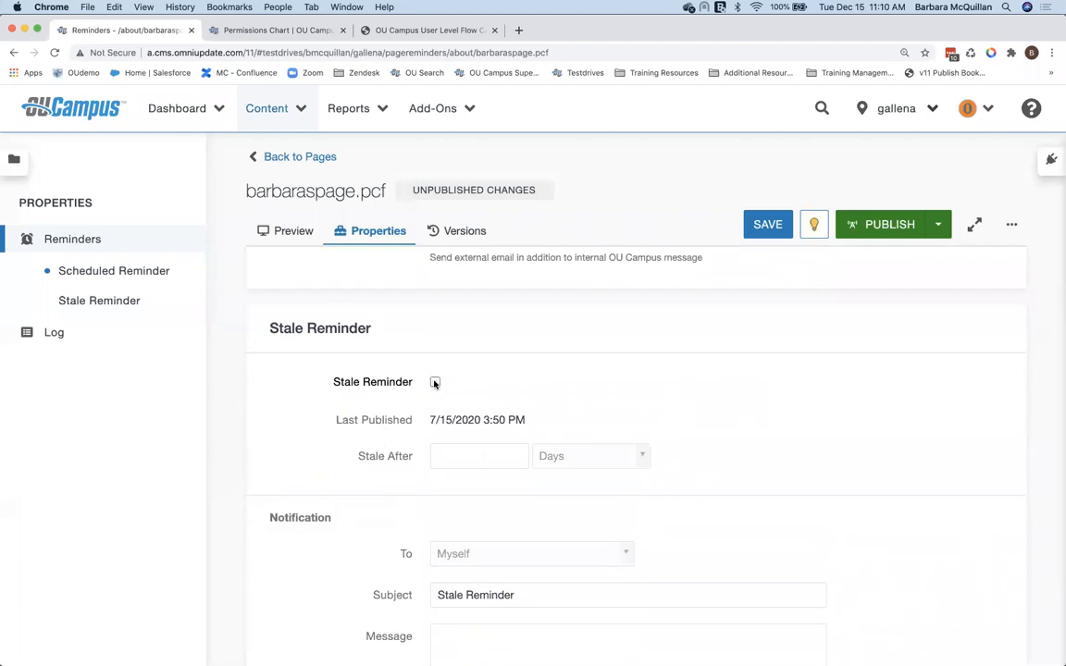
click(435, 383)
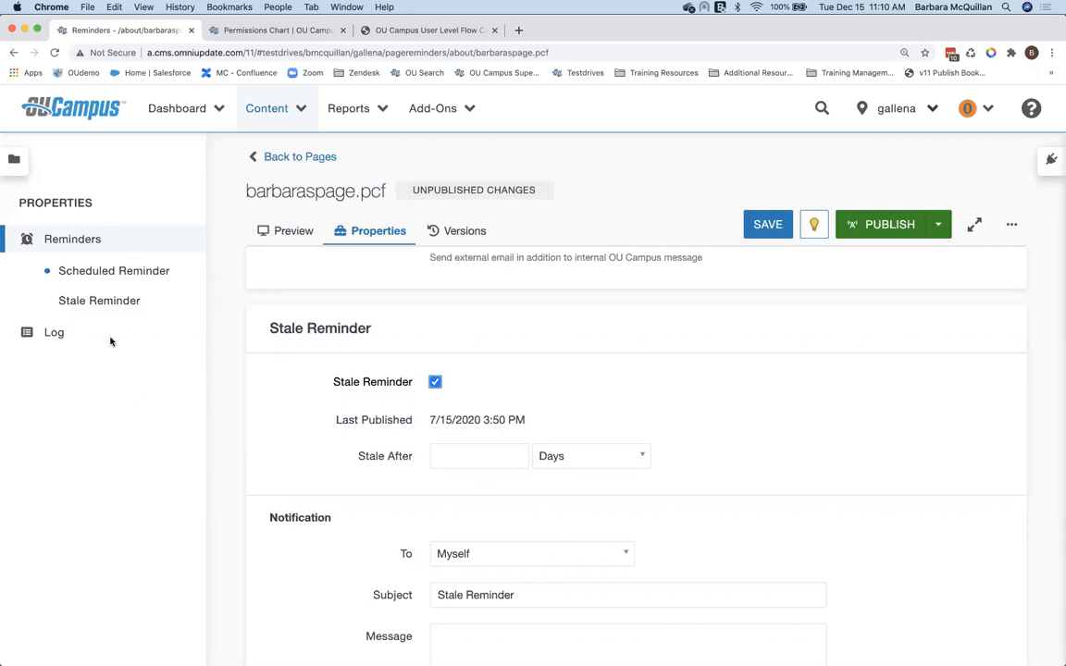
click(601, 197)
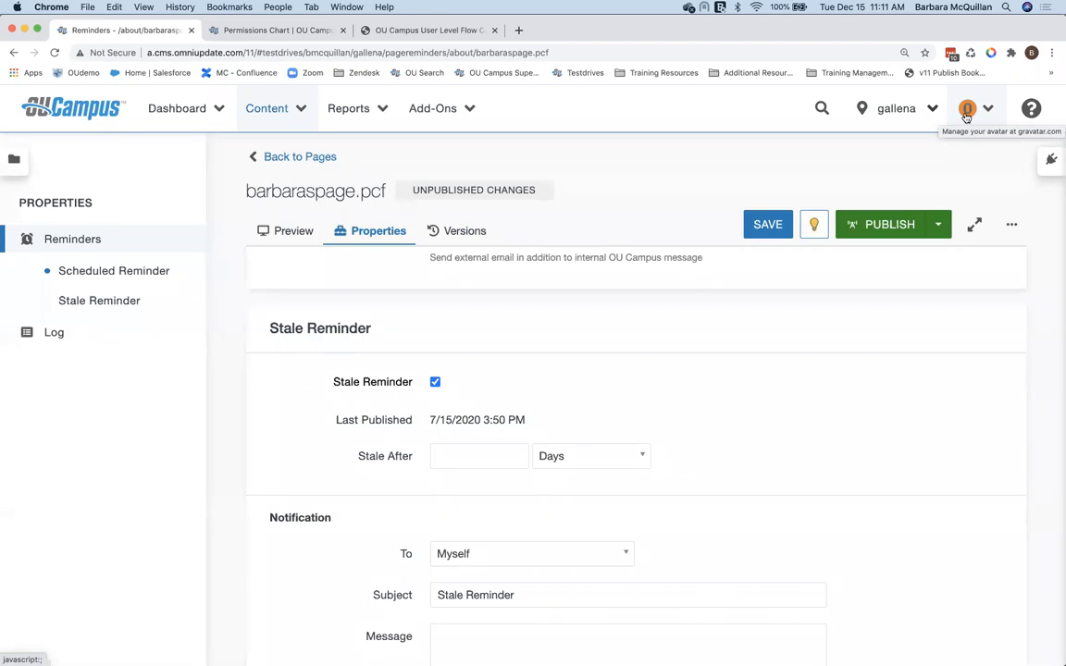
Leave the unsaved page for account Settings and review its restrictions, preferences and LDAP sections
click(966, 113)
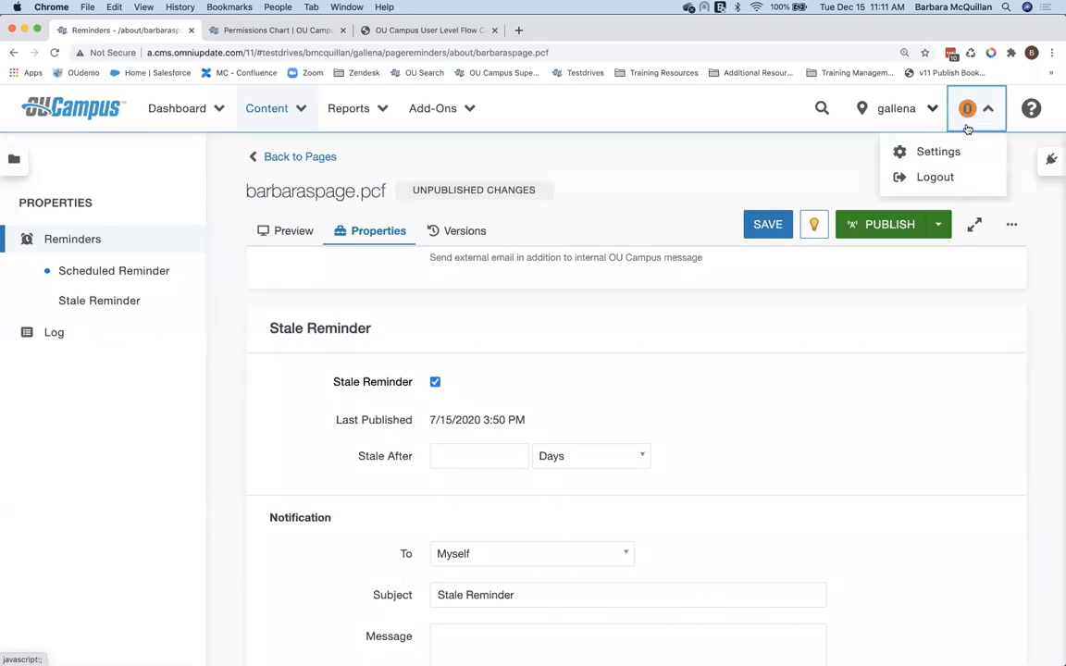
click(961, 153)
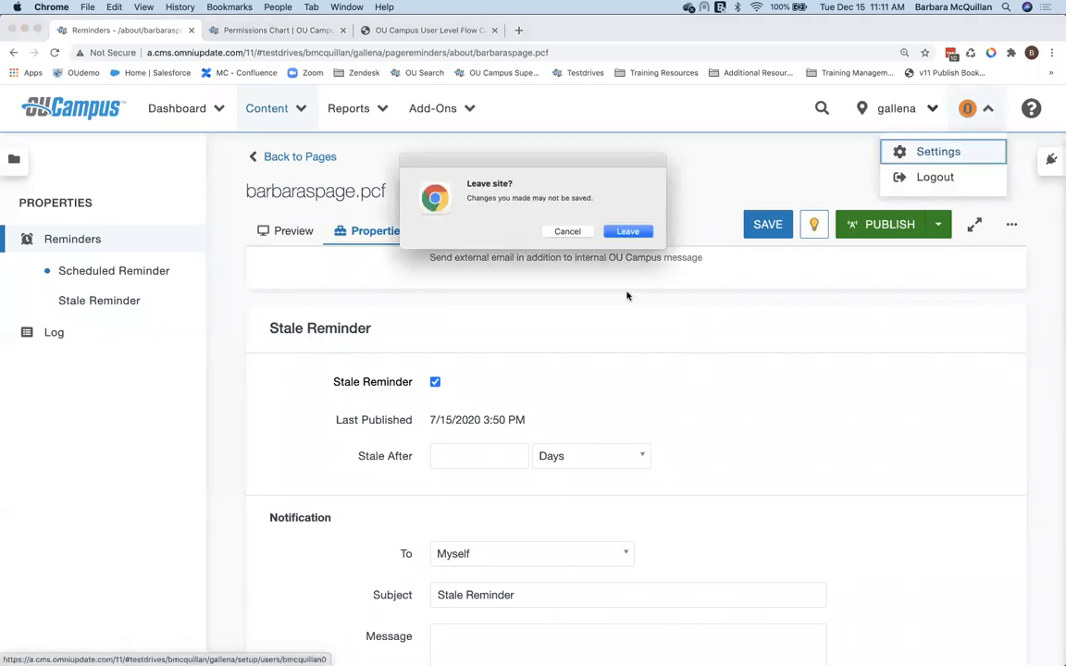
click(621, 234)
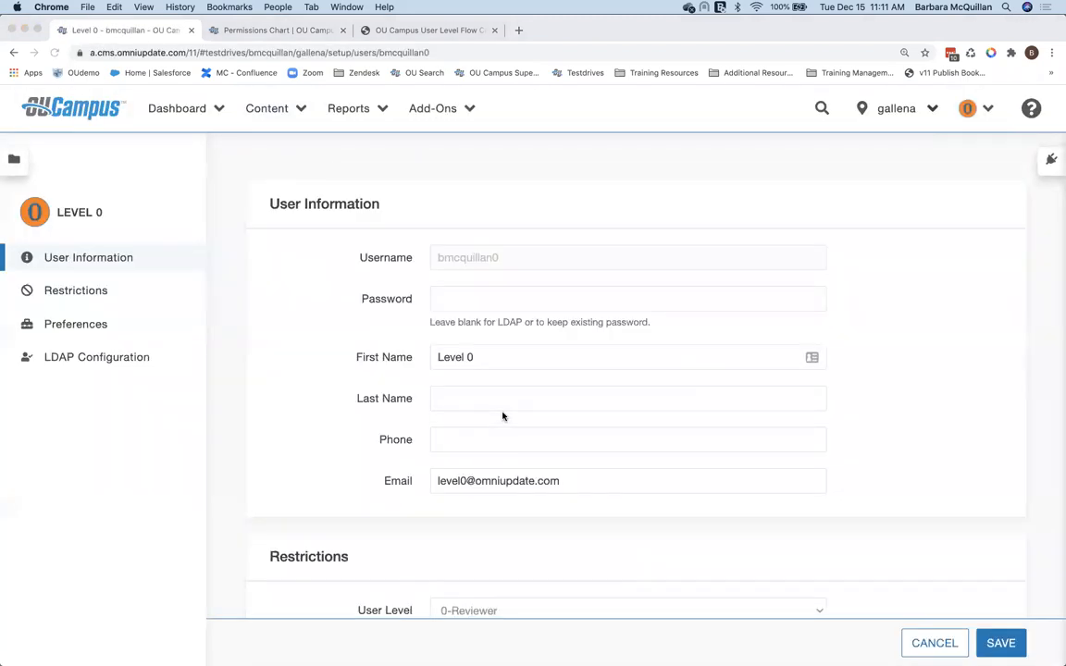
scroll(329, 518, down, 5)
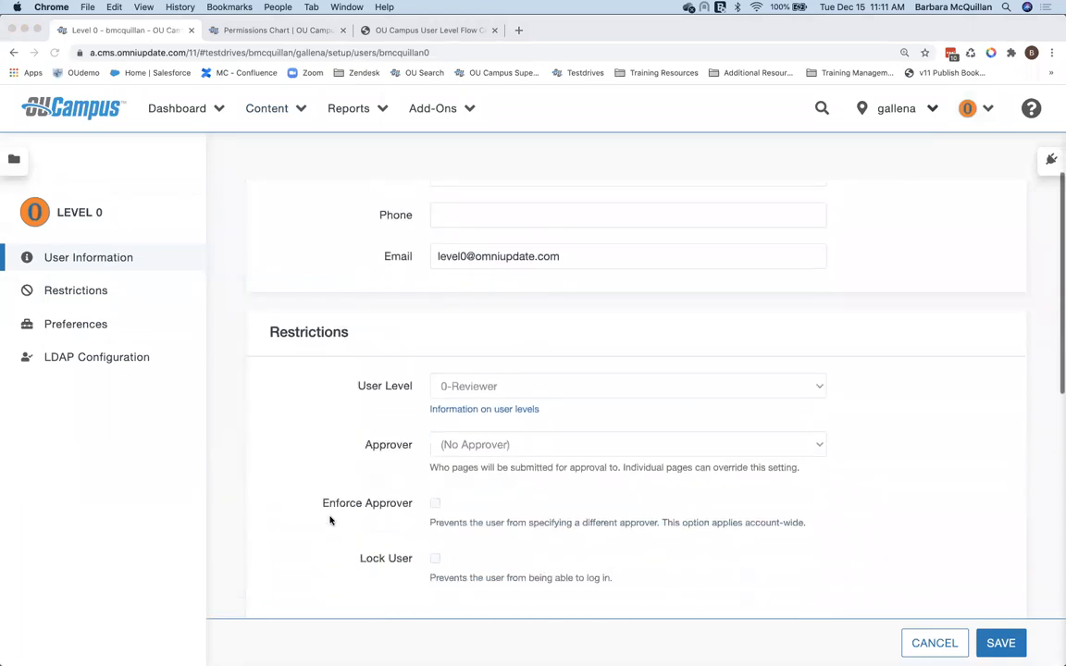
scroll(329, 521, down, 2)
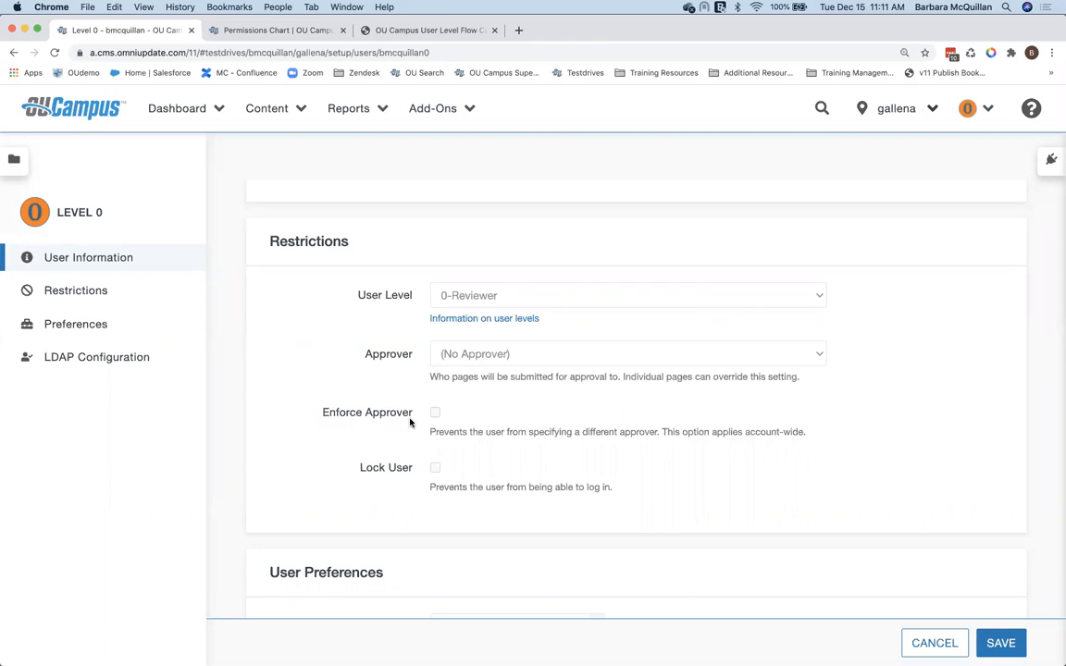
scroll(410, 449, down, 5)
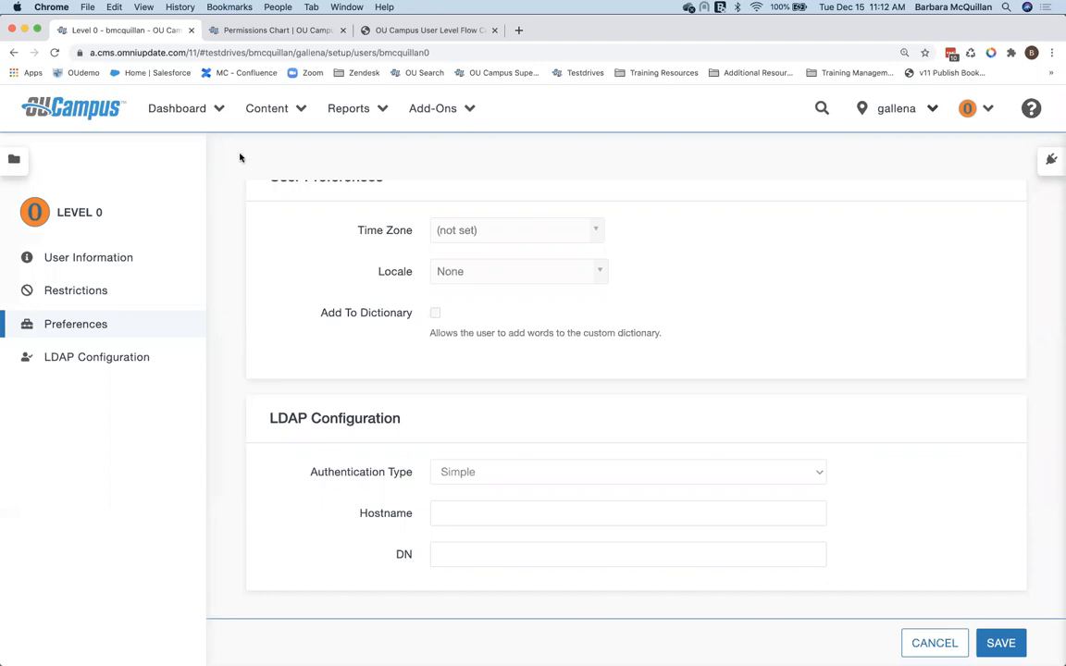
click(174, 119)
From My Dashboard, open /about/barbaraspage.pcf under My Checked-Out Content and scroll its preview
click(186, 152)
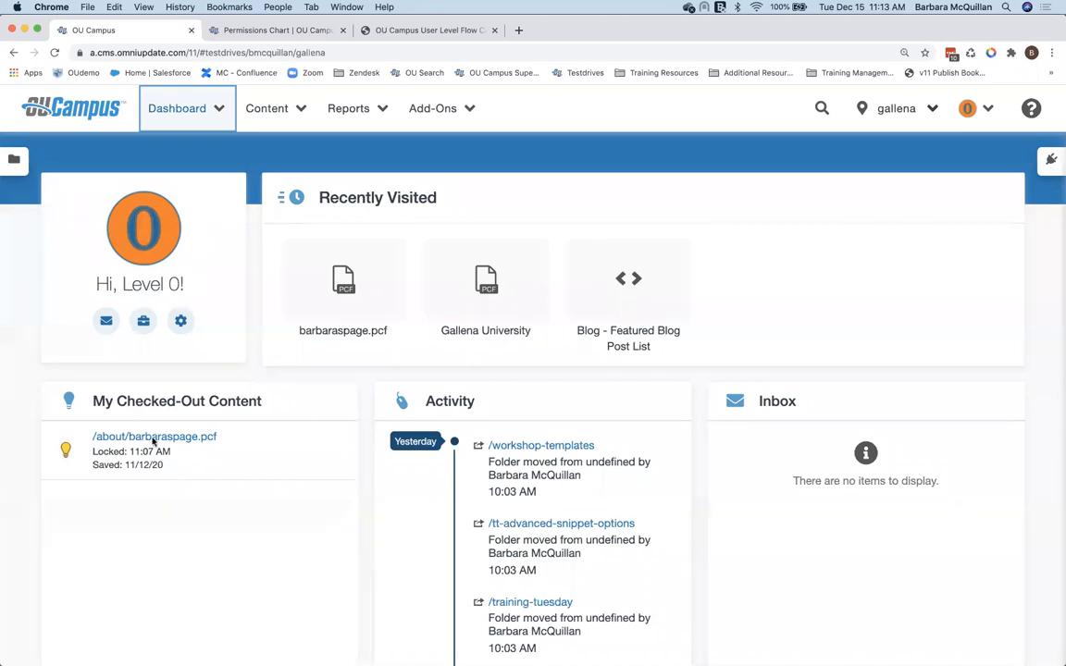
click(135, 440)
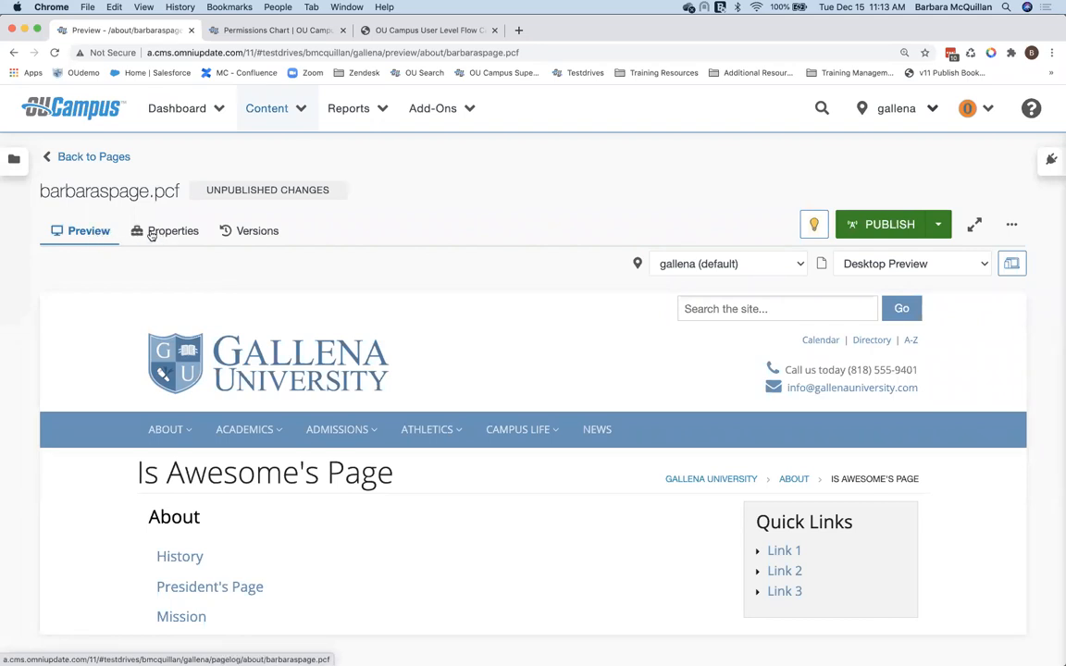
scroll(260, 307, down, 3)
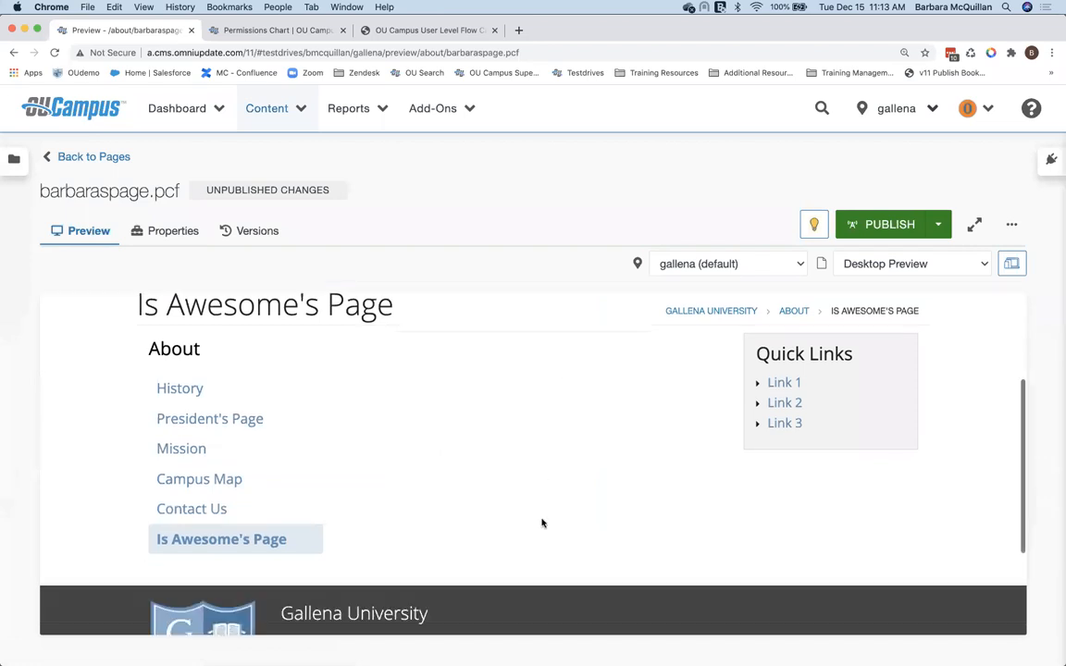
scroll(543, 521, down, 5)
scroll(542, 524, up, 2)
scroll(543, 524, up, 5)
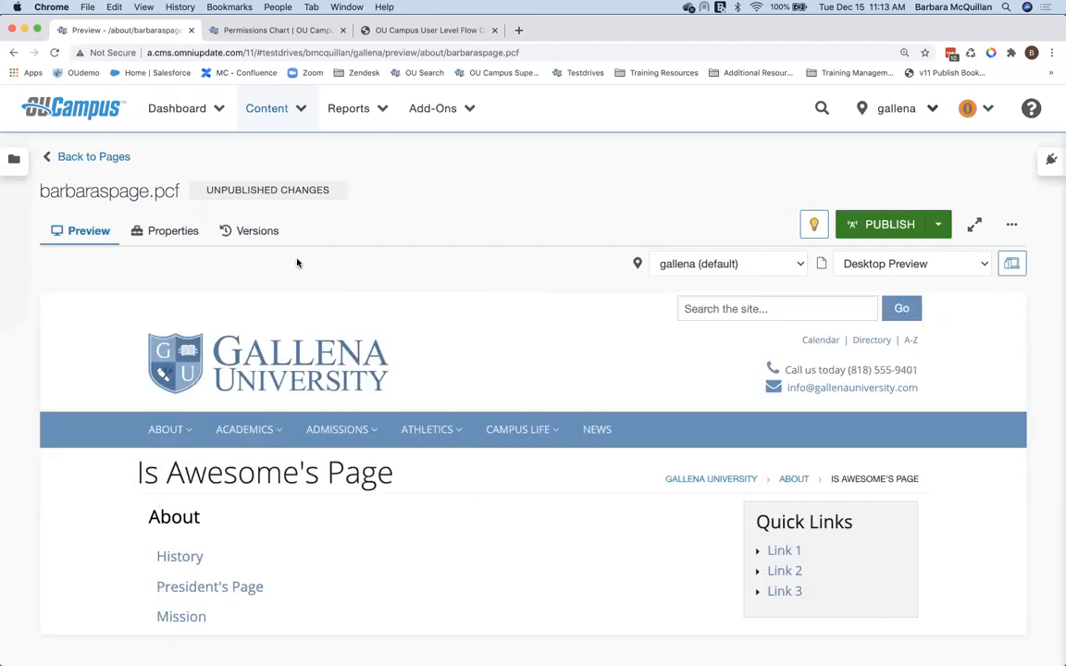
click(168, 233)
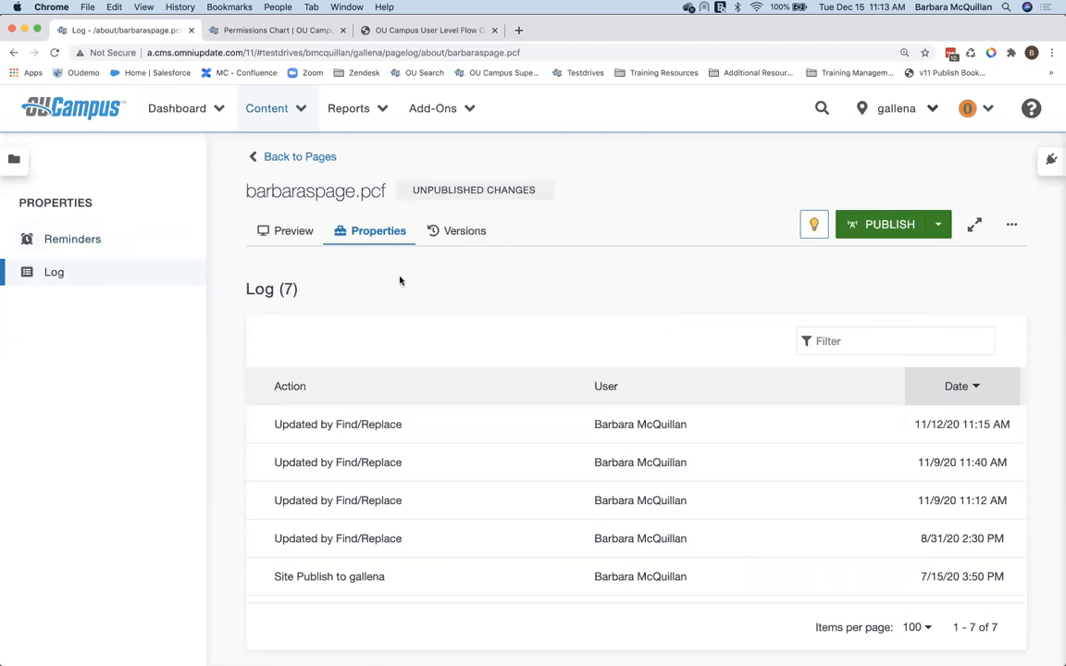
Show barbaraspage.pcf's Versions tab and open then close version 3's actions menu
click(460, 231)
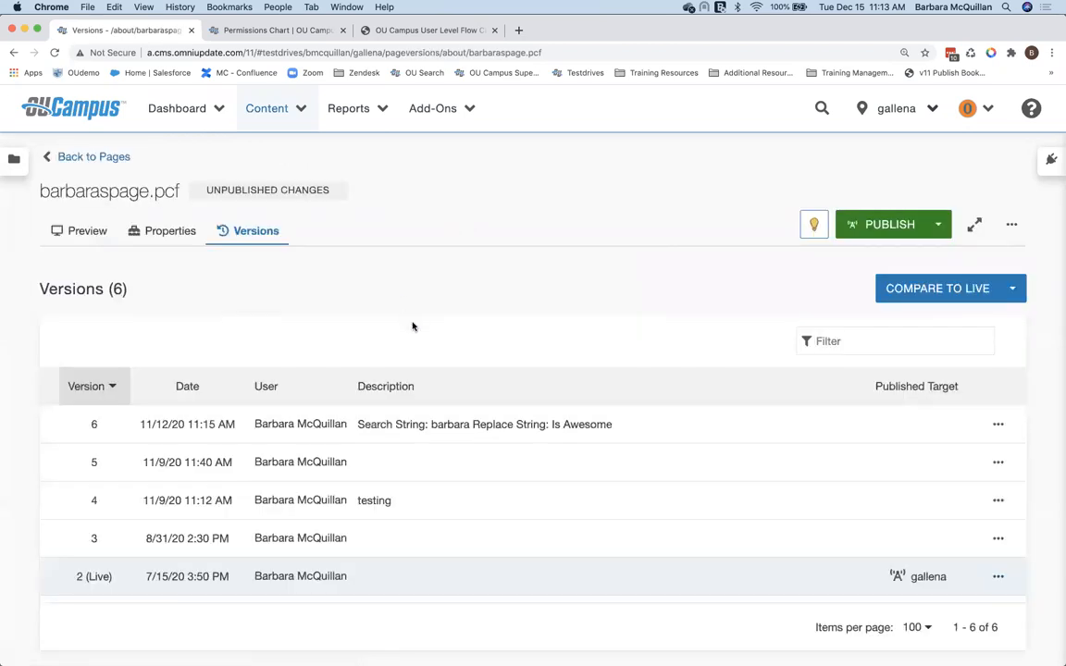
click(998, 539)
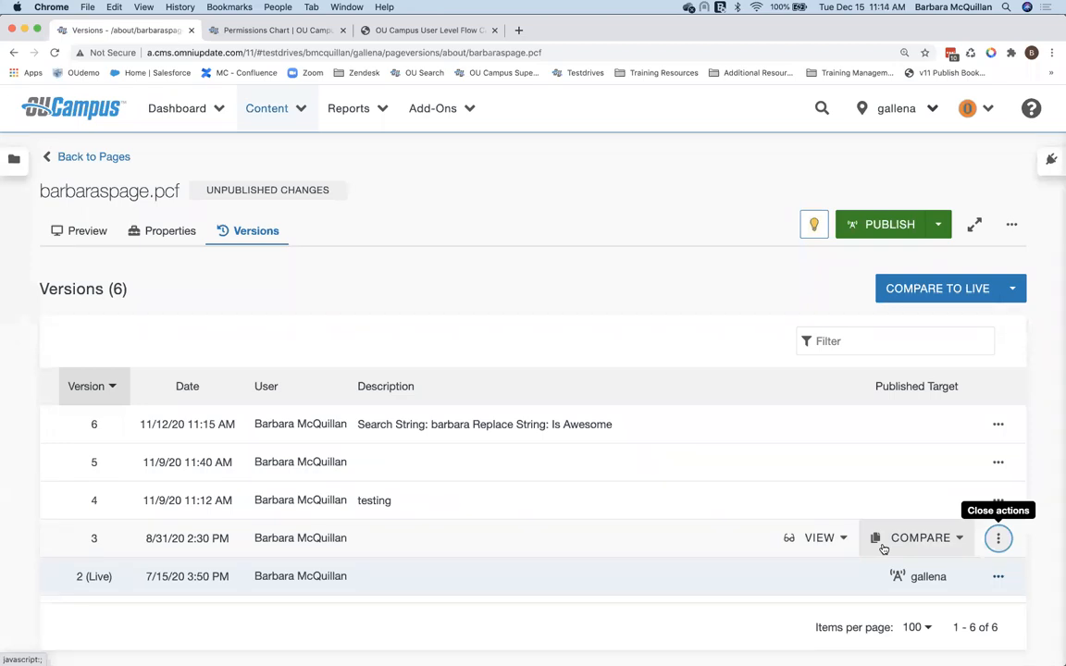
click(999, 540)
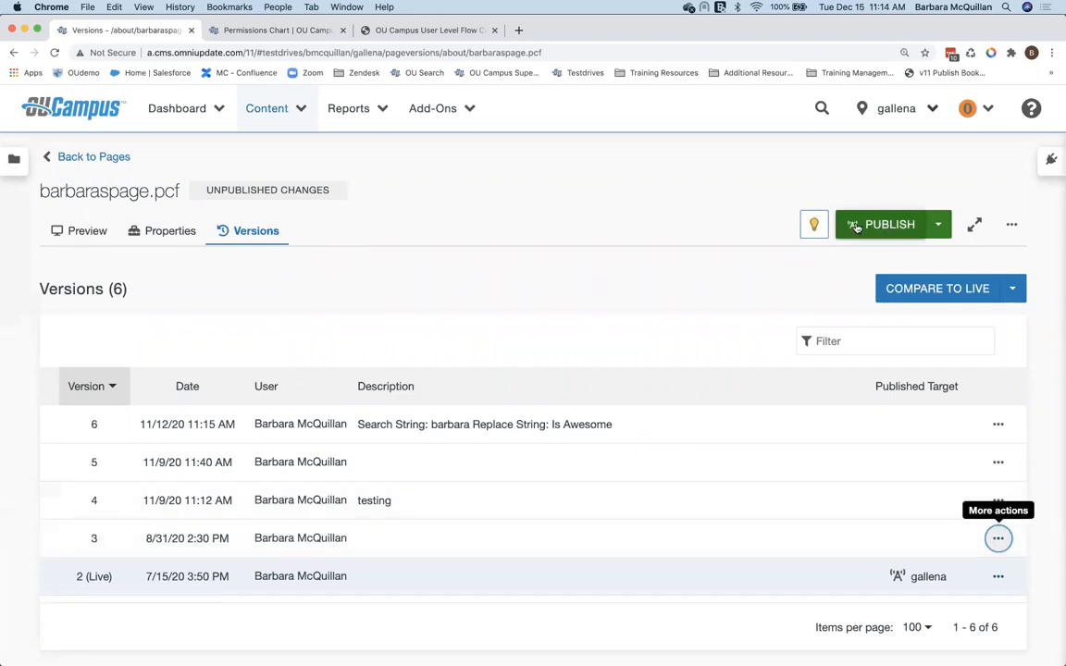
Open the Blog - Featured Tags List asset from Content > Assets and check it out
click(269, 110)
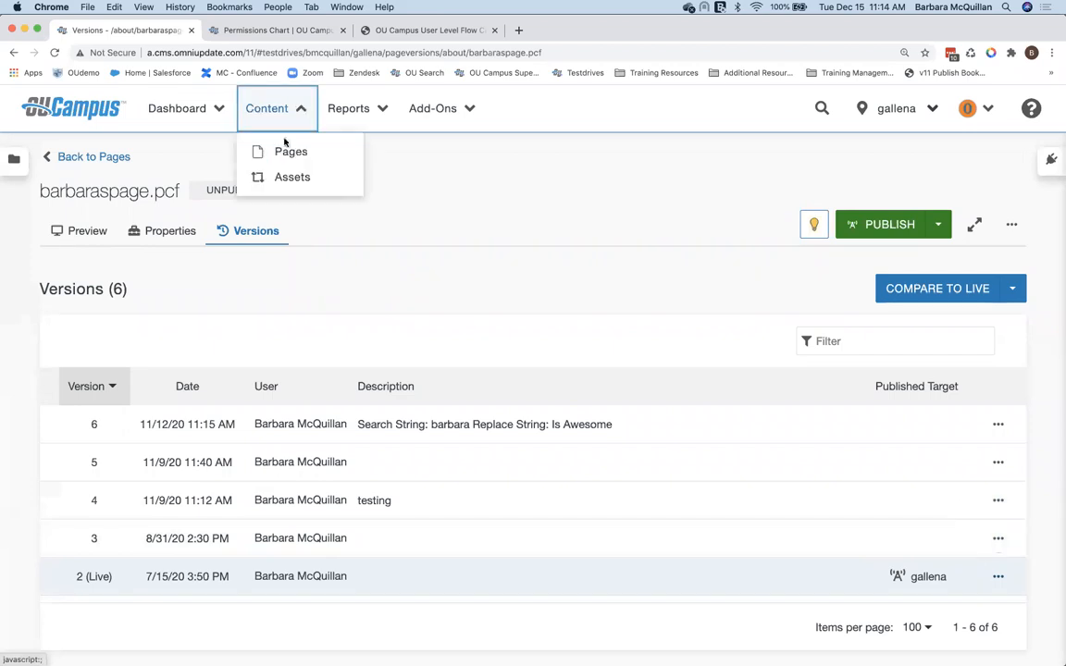
click(301, 179)
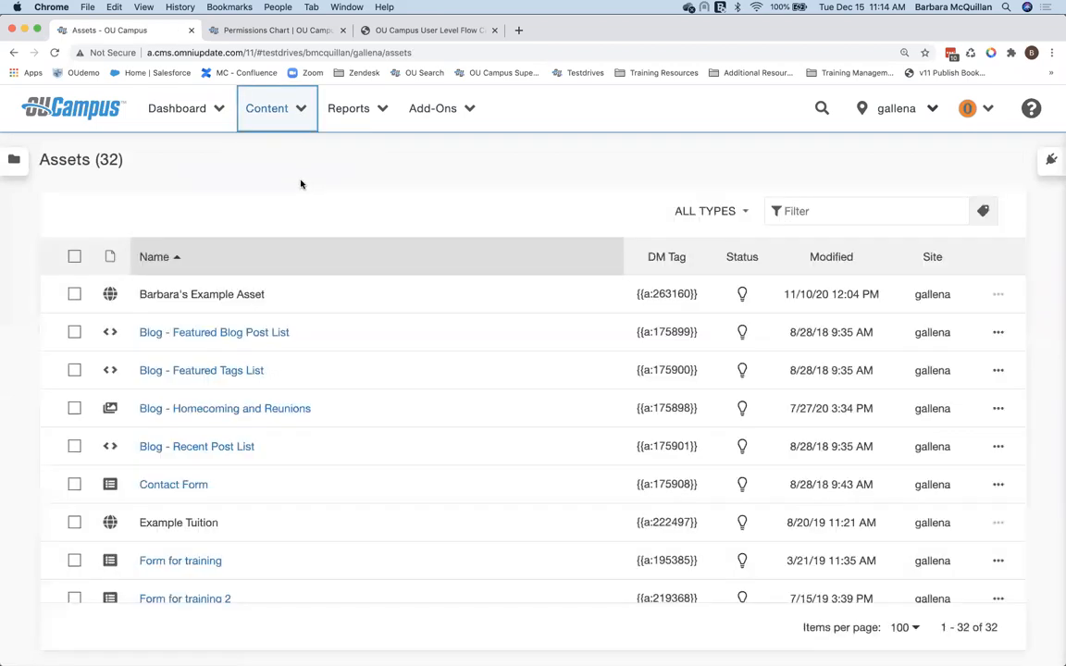
click(224, 371)
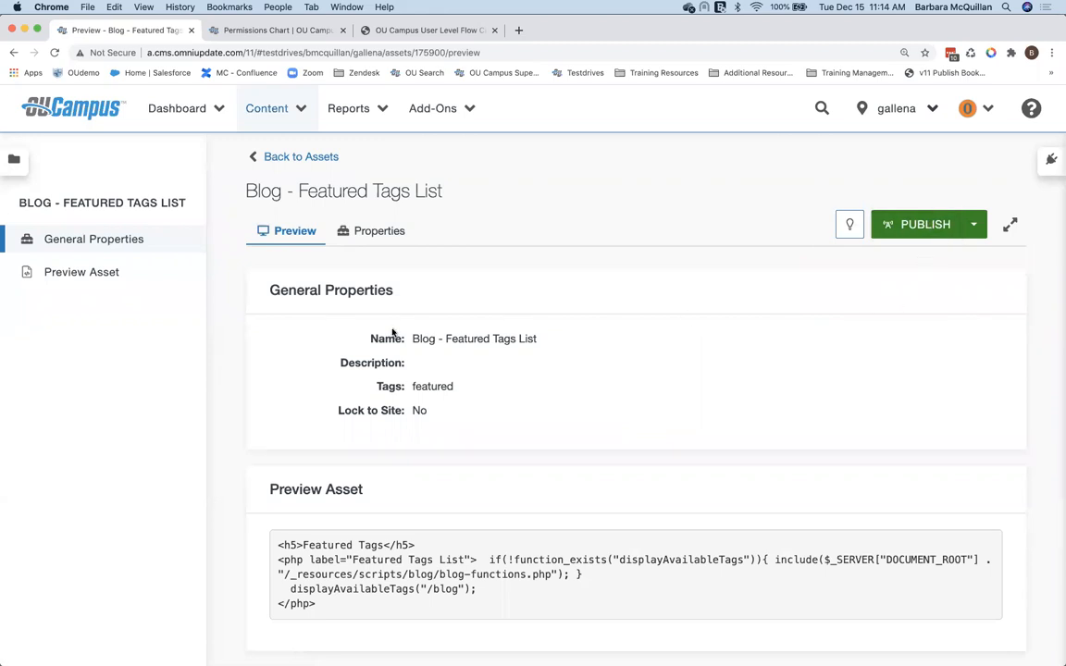
click(849, 223)
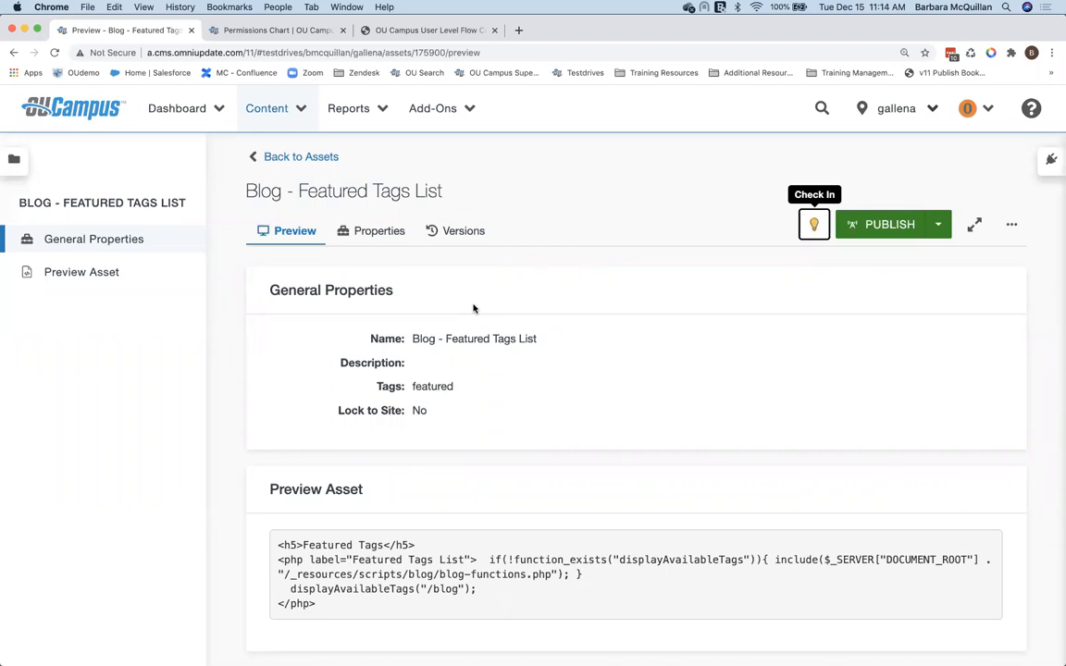
click(972, 108)
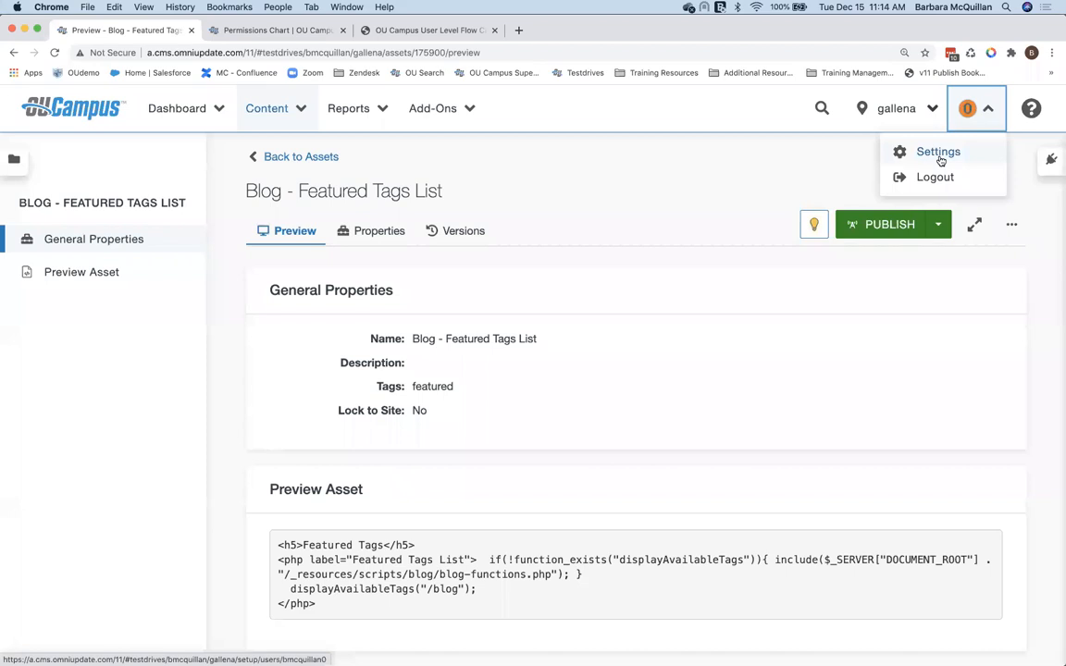
Scroll the Level 0 user's Settings to Restrictions, showing User Level 0-Reviewer and no approver
click(939, 153)
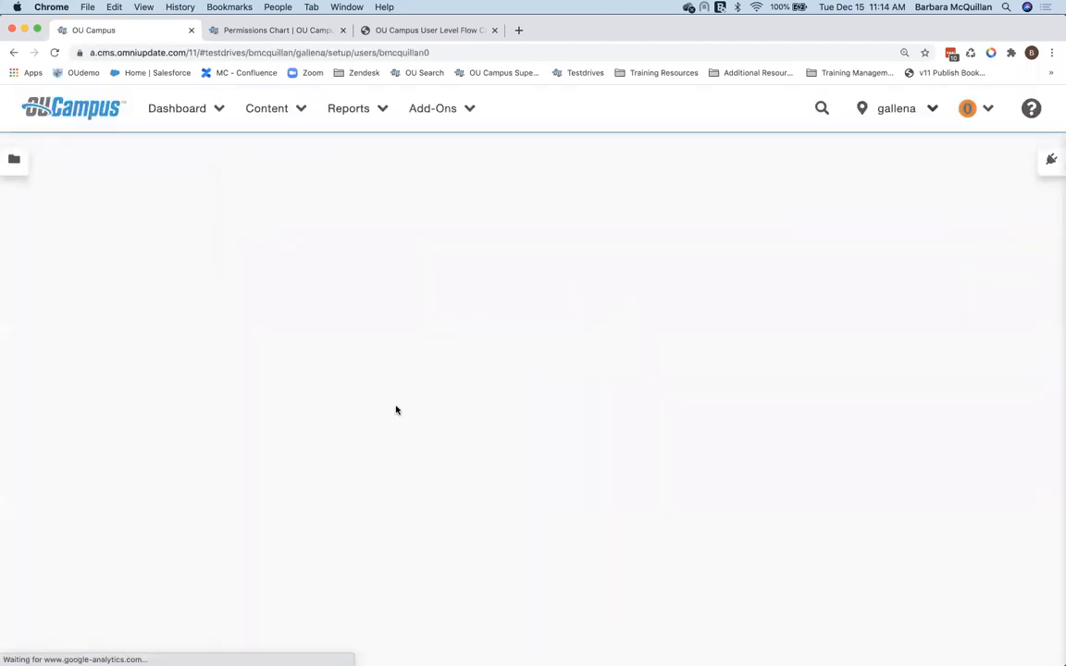
scroll(394, 455, down, 5)
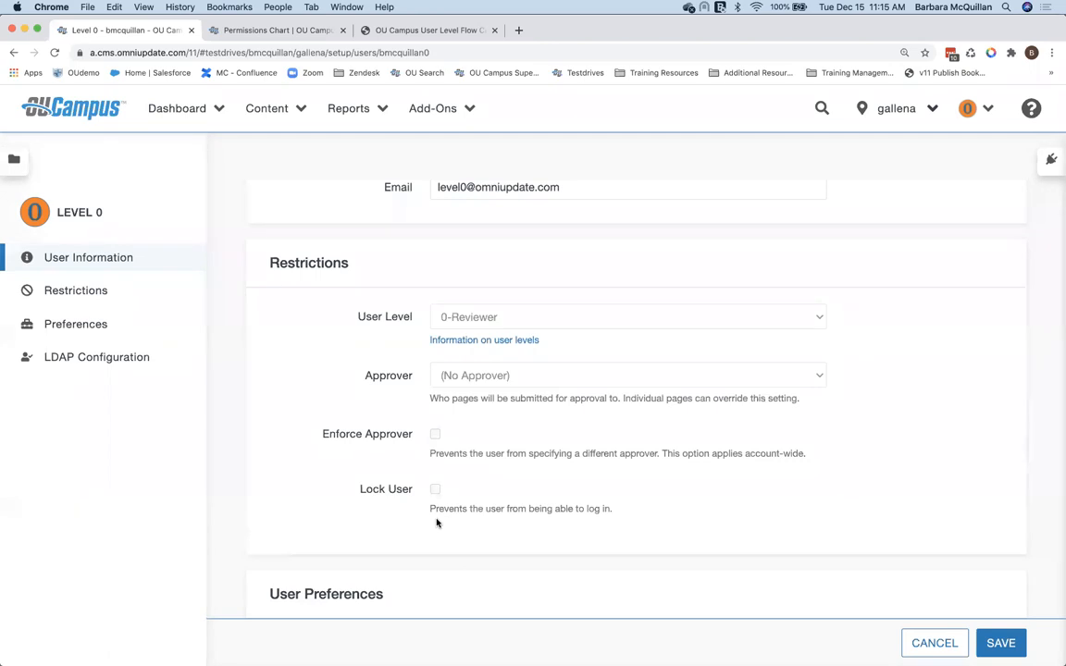
scroll(542, 554, down, 2)
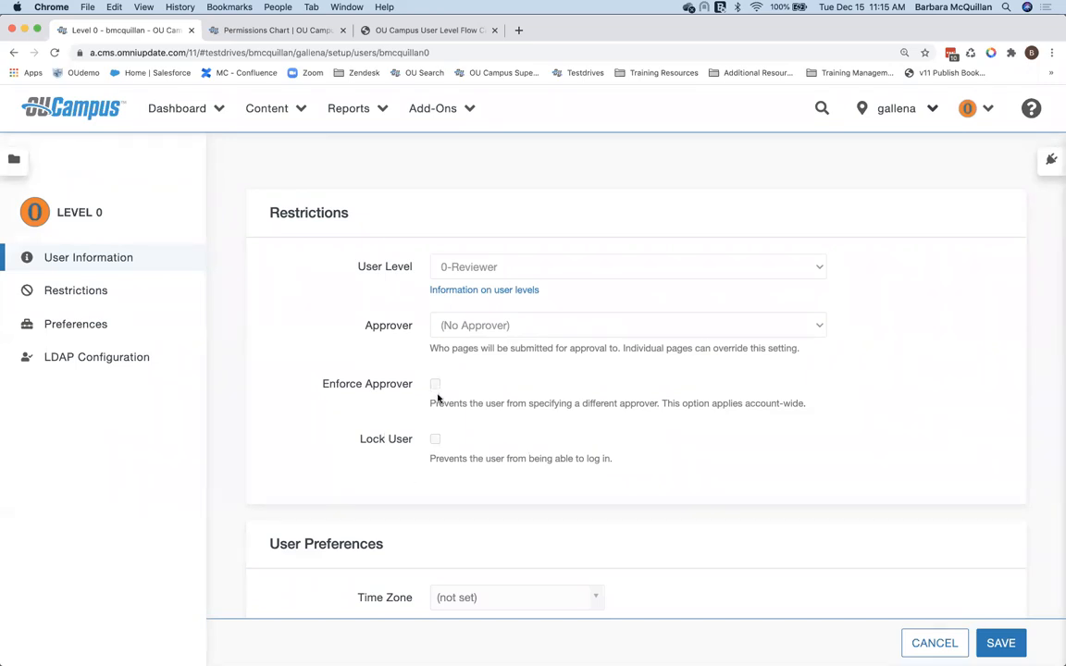
Switch to the Level 1 user's Safari window and open about/contact.pcf in edit view
key(ctrl+Up)
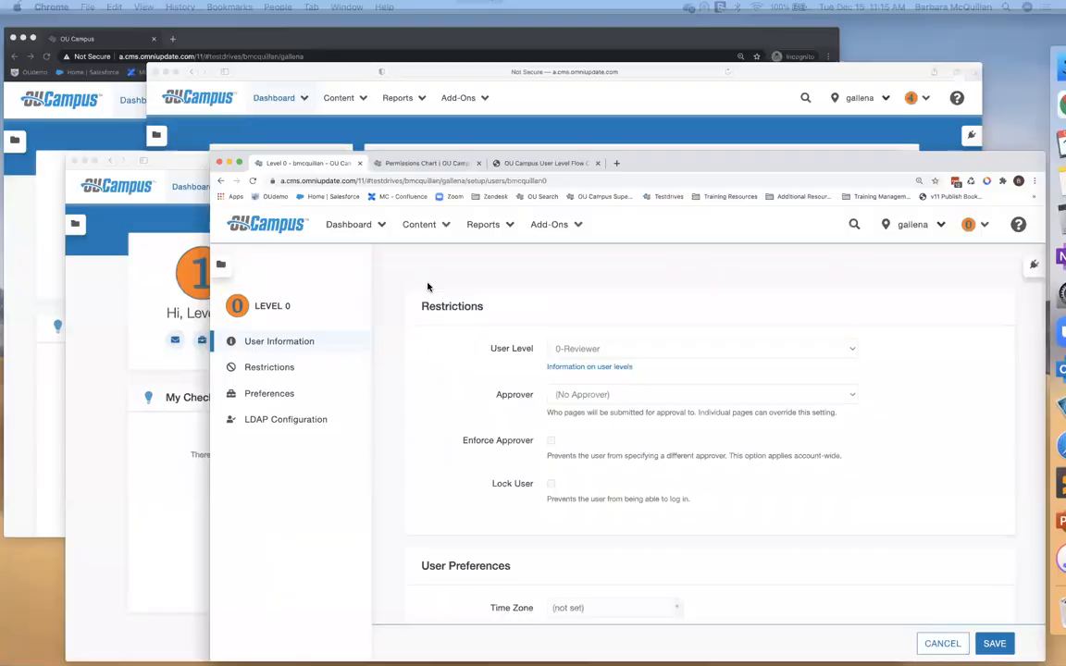
click(389, 546)
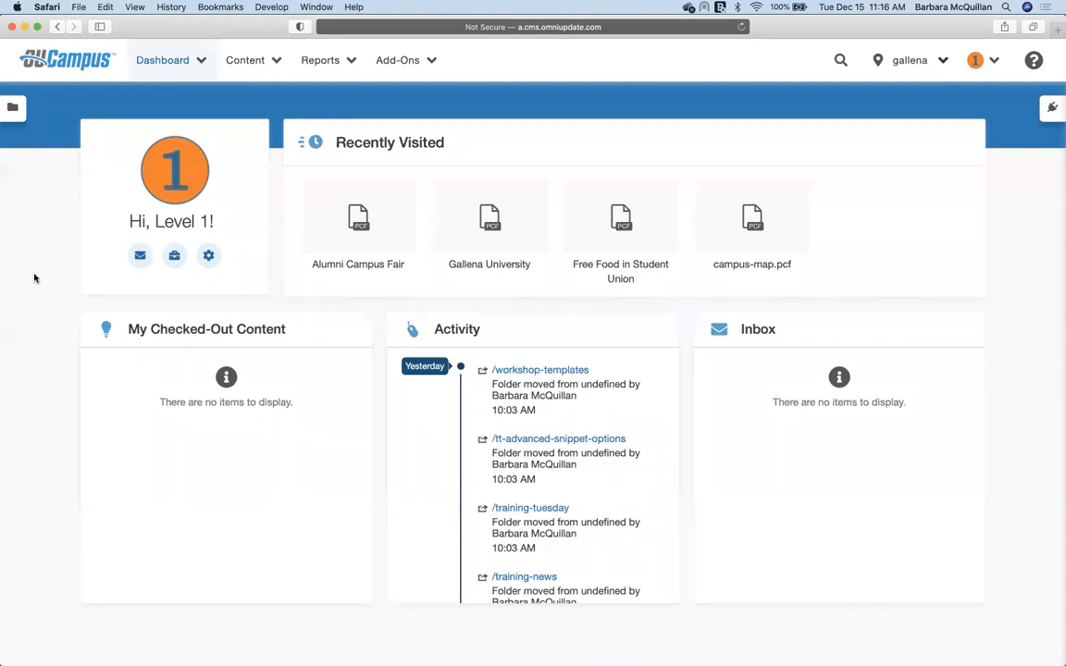
click(271, 70)
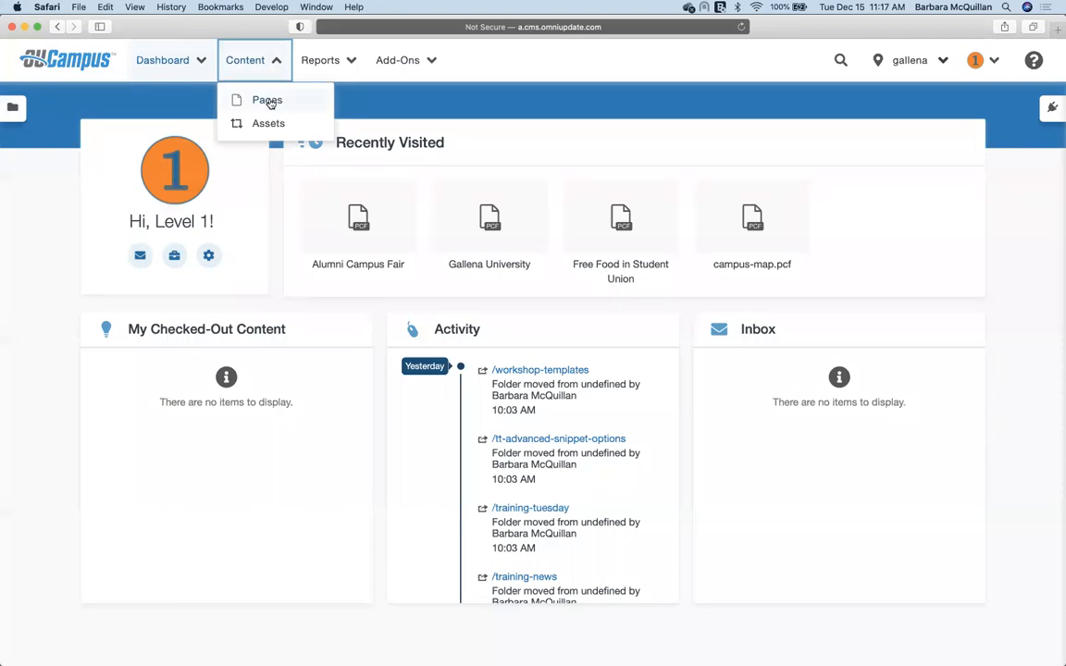
click(268, 101)
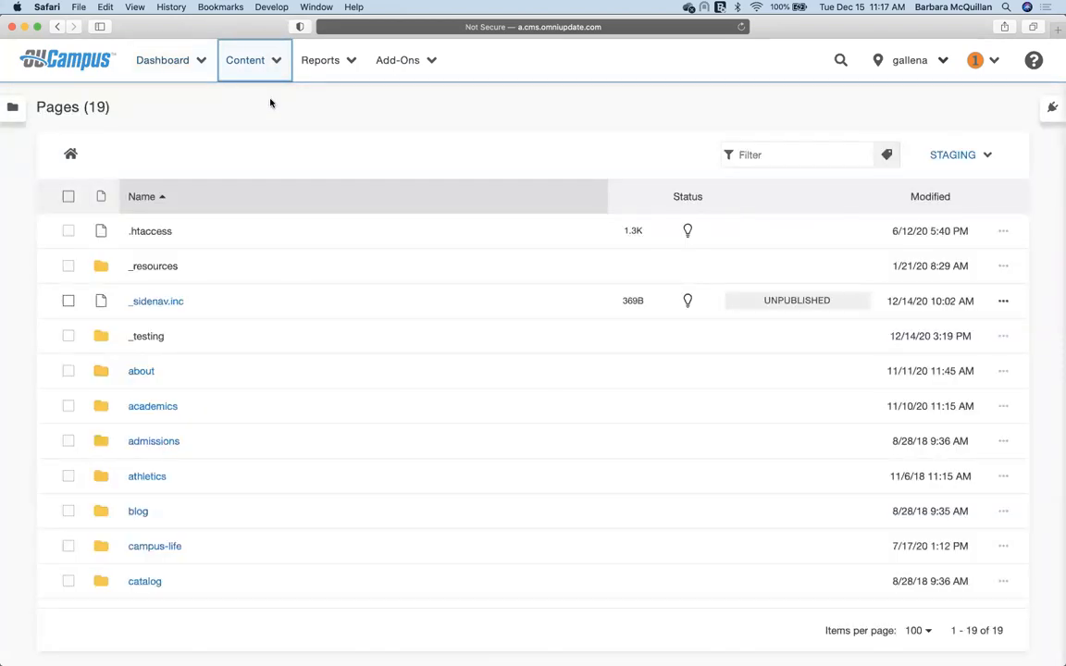
click(142, 372)
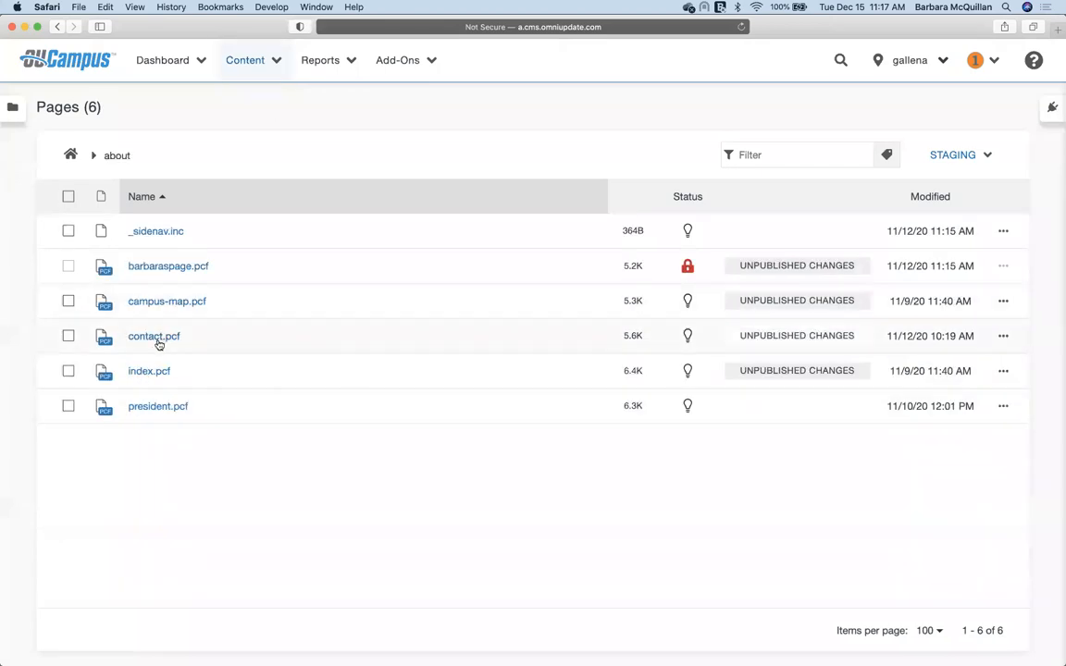
click(159, 339)
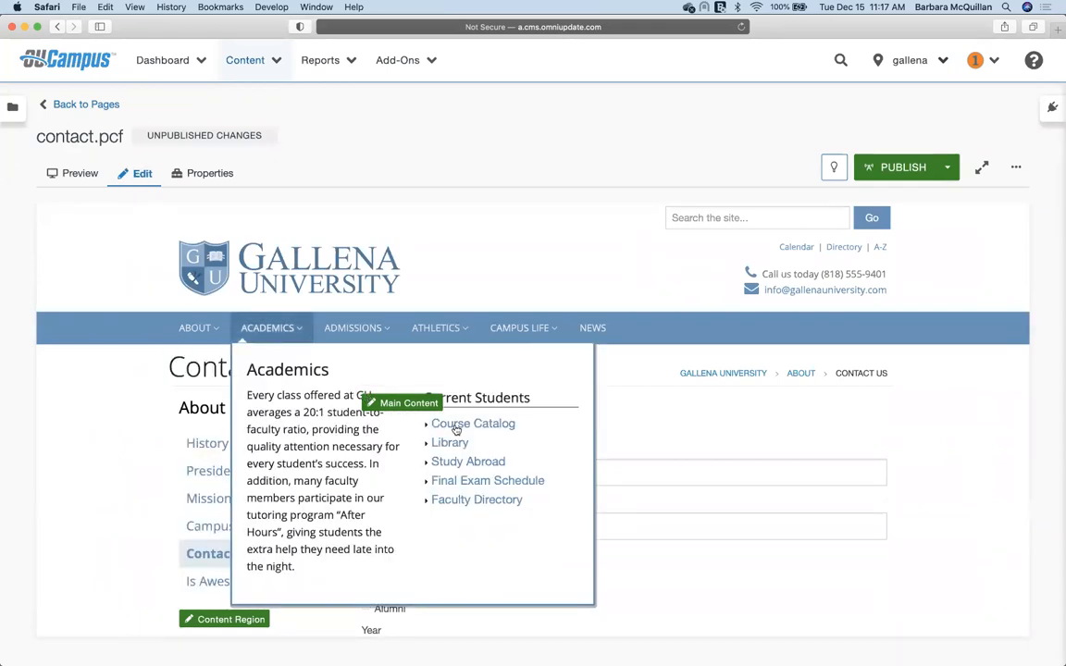
Open contact.pcf's Main Content editor and close it without saving
click(404, 402)
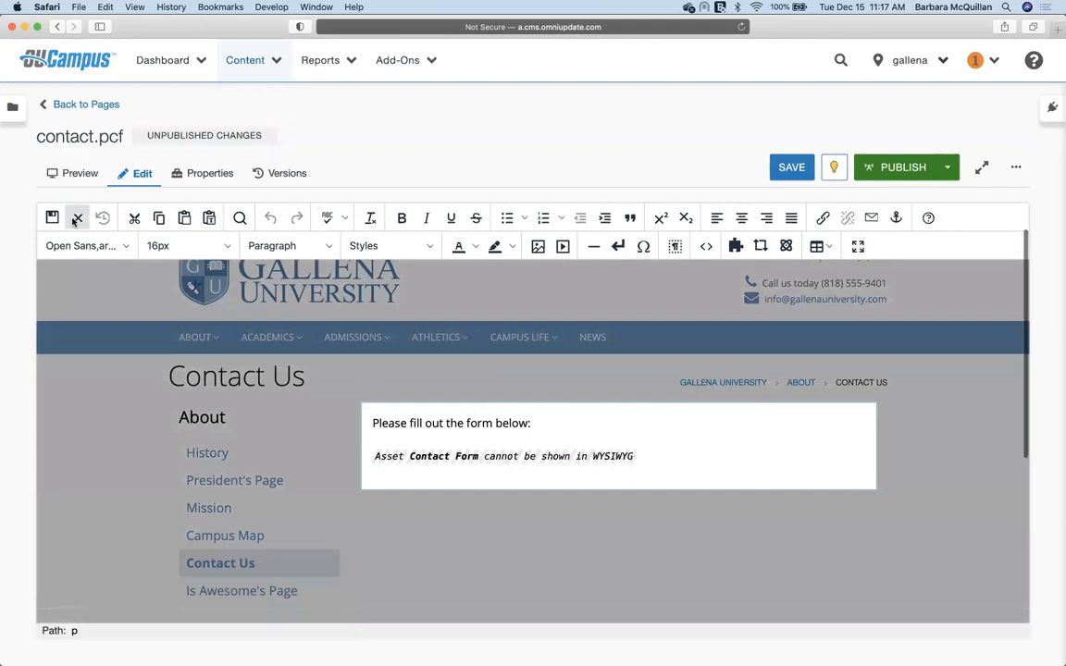
click(77, 218)
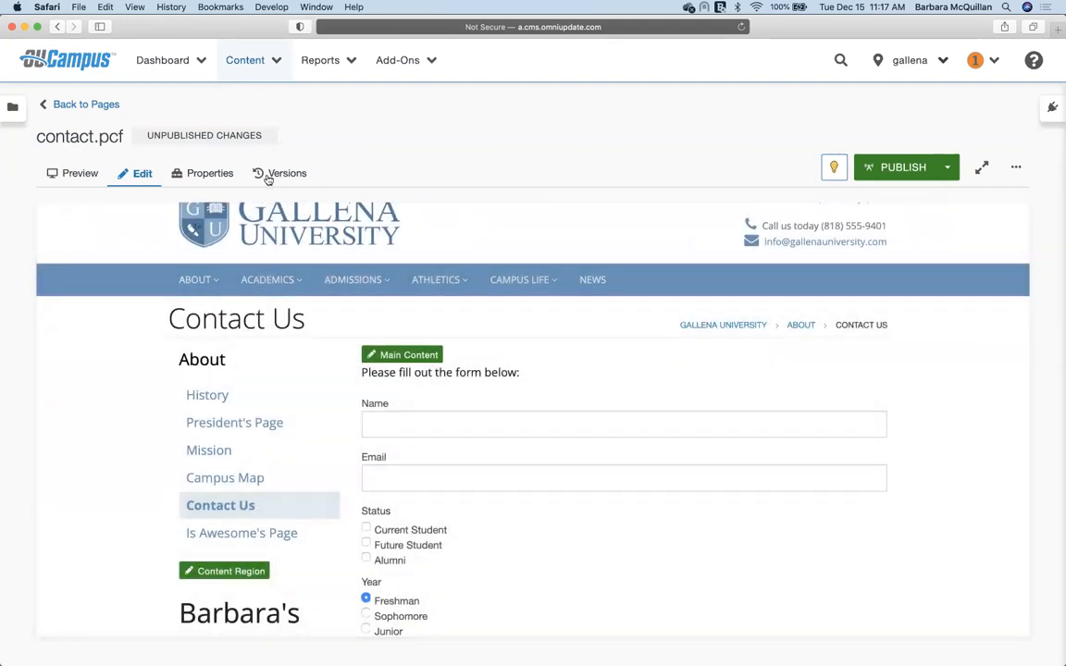
click(283, 176)
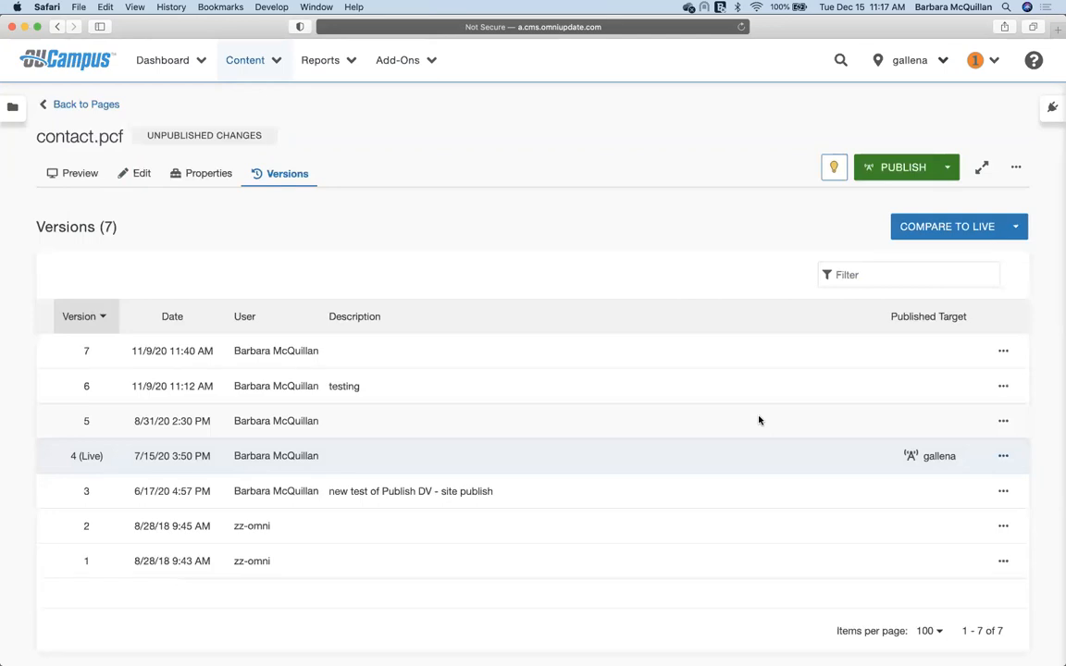
Inspect version 3's actions and the Properties log for contact.pcf, then return to about's Pages list
click(1004, 494)
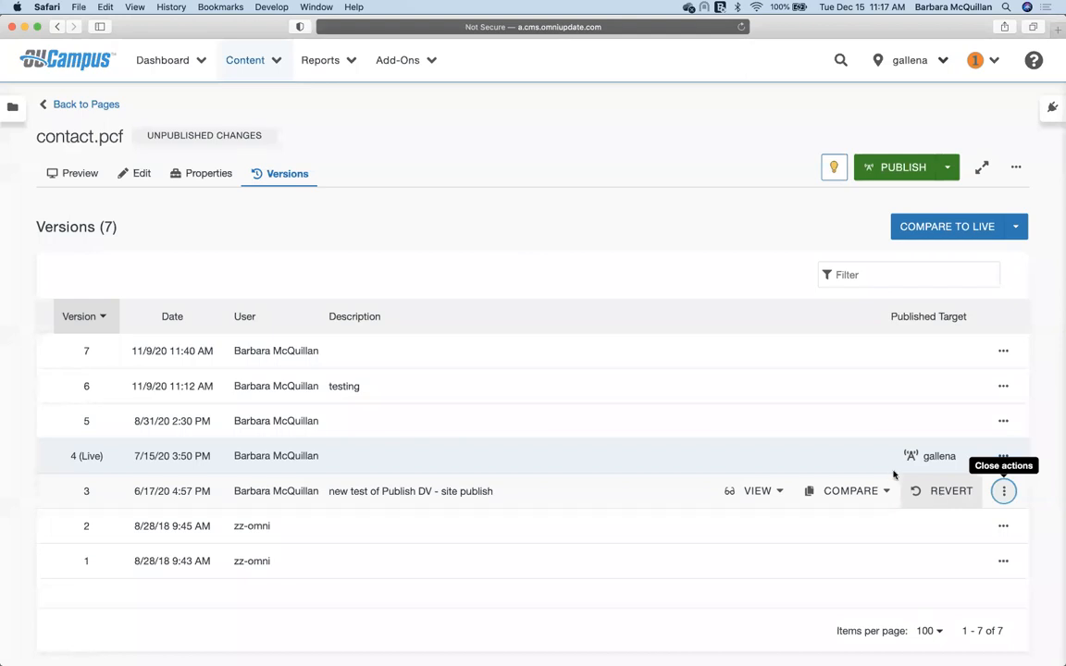
click(201, 176)
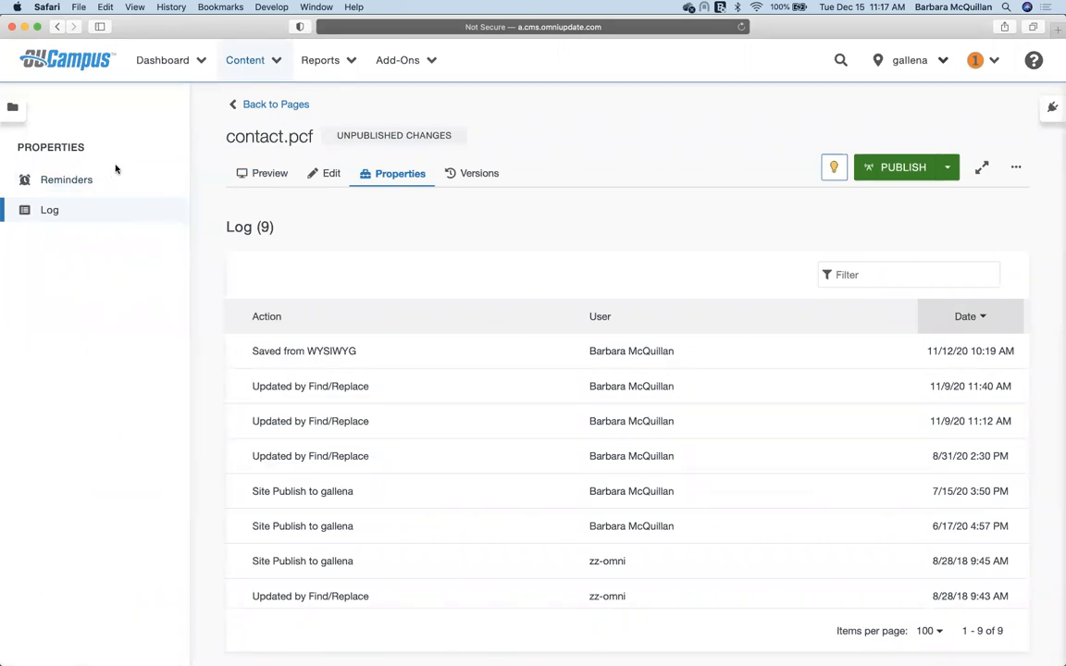
click(253, 63)
click(260, 100)
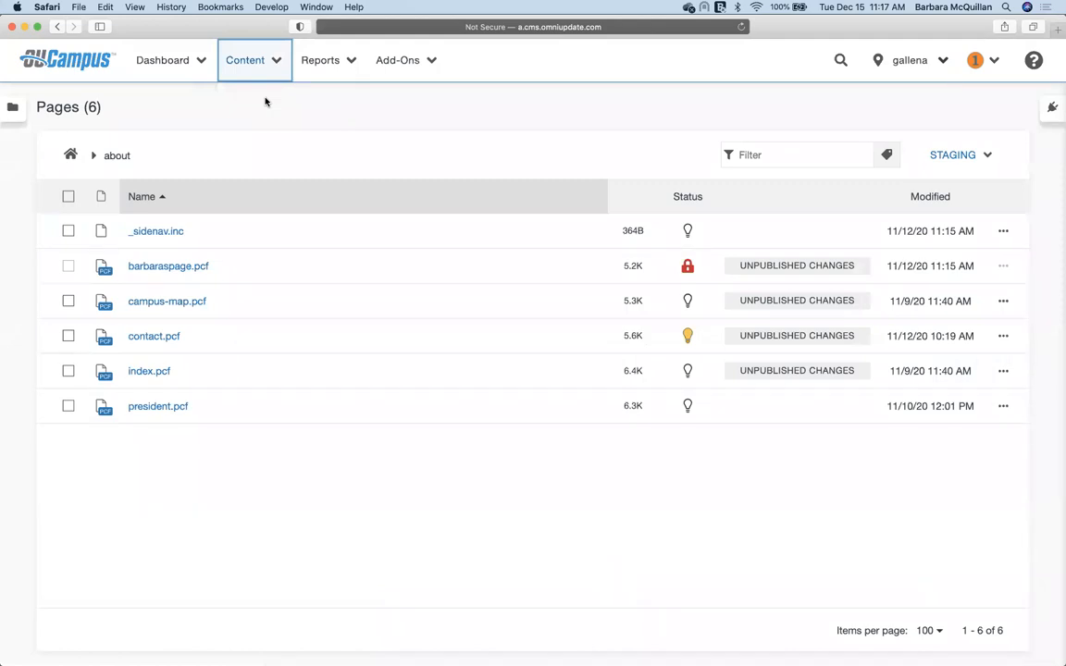
Check out Blog - Featured Blog Post List, view its source on the Edit tab, then return to Assets
click(254, 67)
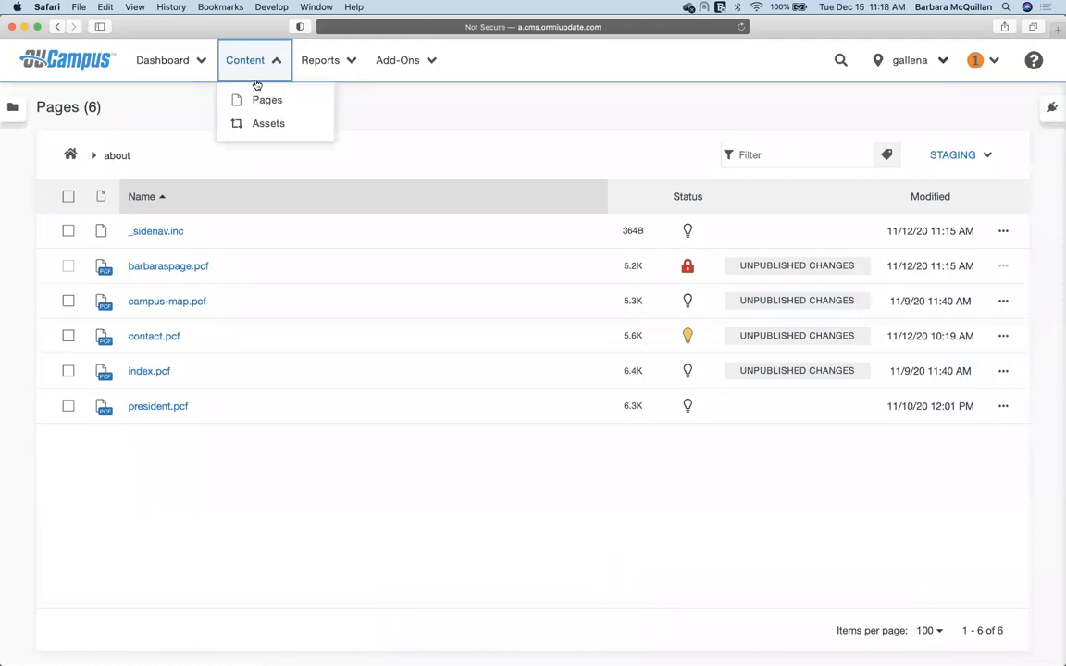
click(265, 124)
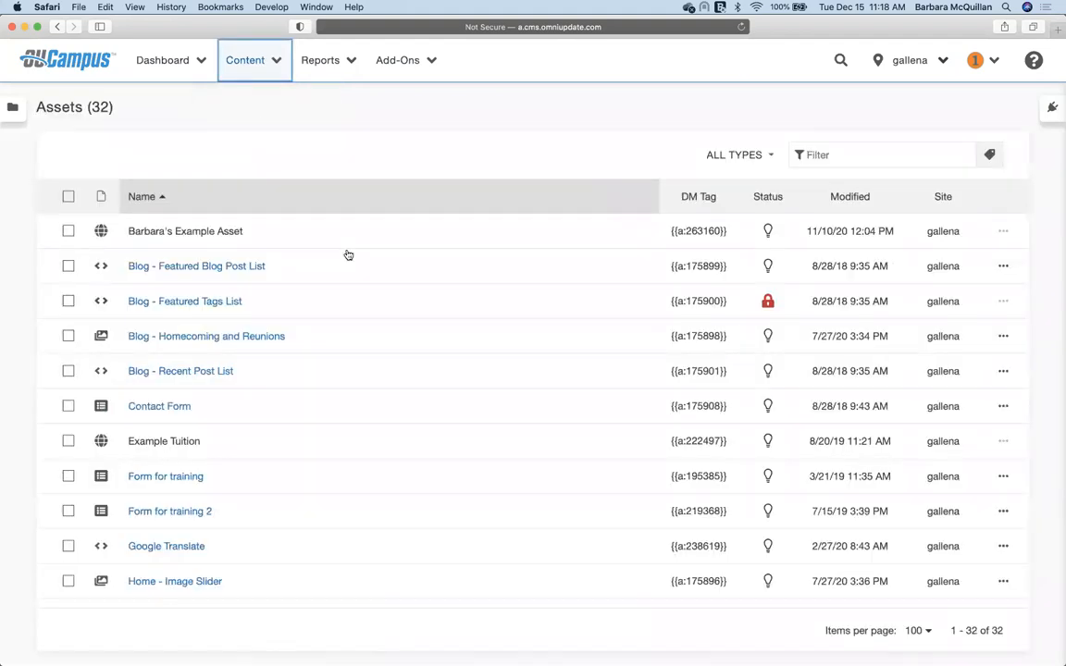
click(212, 269)
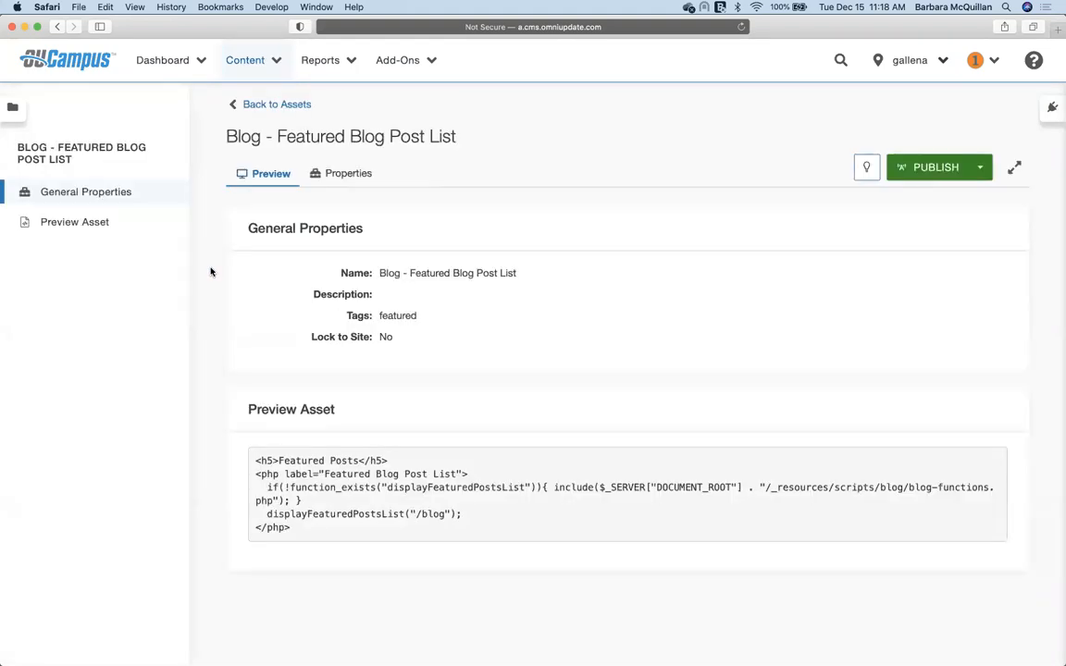
click(865, 172)
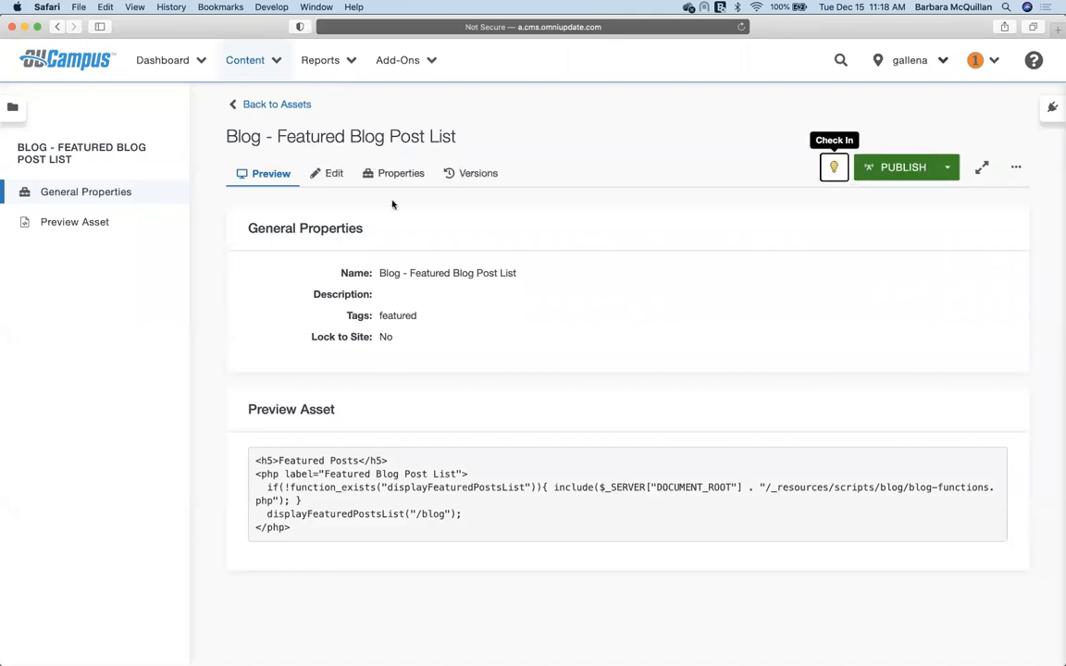
click(328, 174)
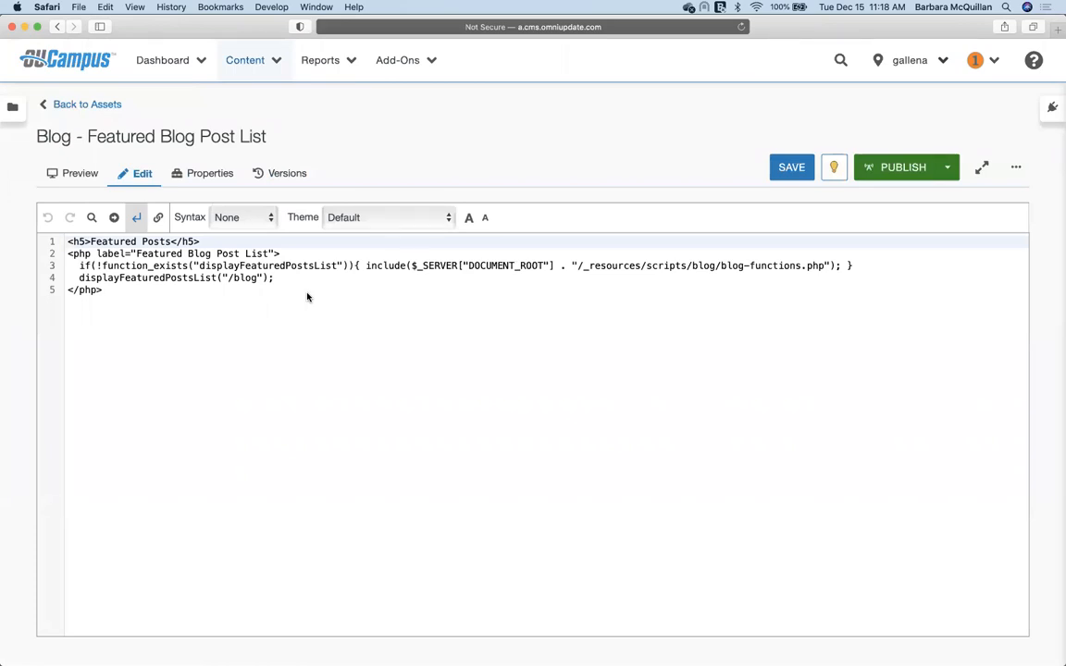
click(87, 105)
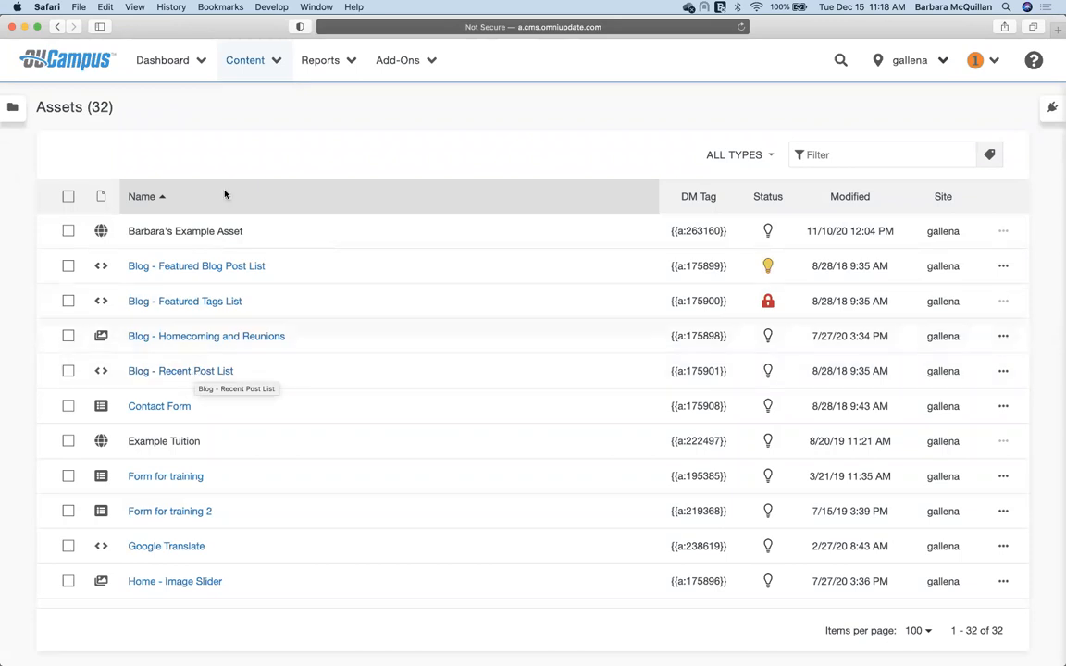
Go to Pages, enter the news folder and open art-faculty-to-unveil-new-exhibit.pcf
click(254, 67)
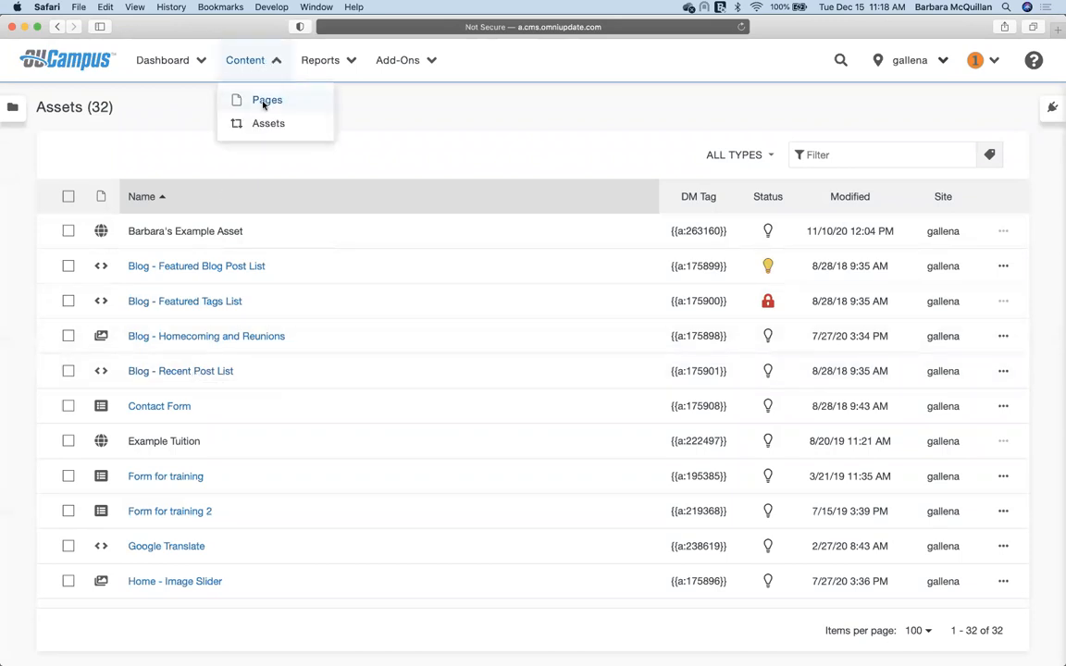
click(266, 101)
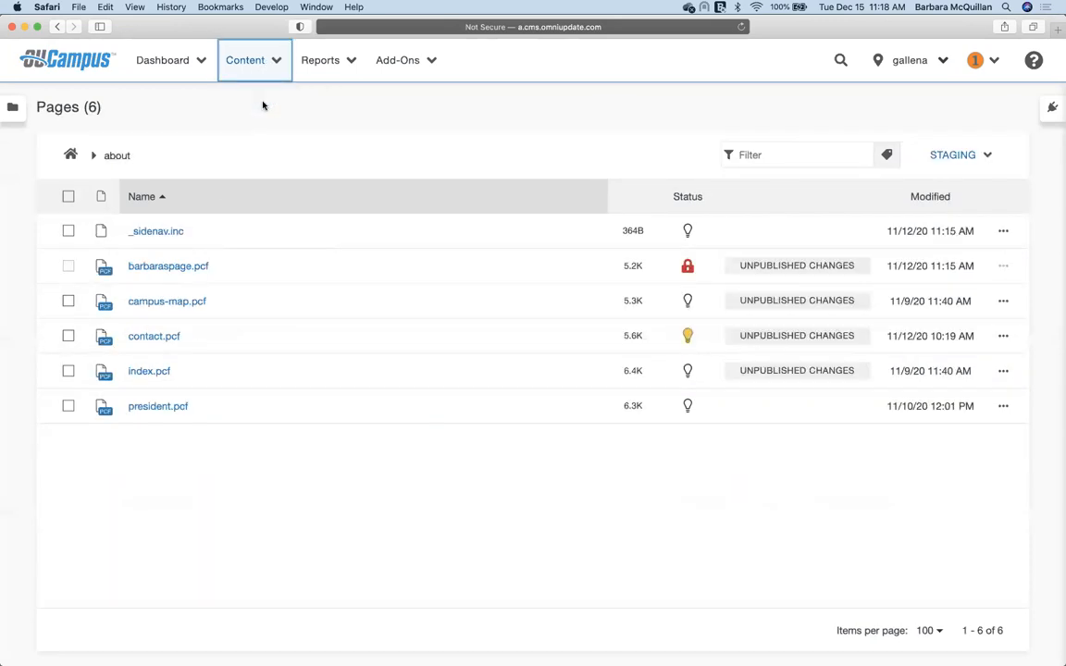
click(69, 157)
scroll(118, 314, down, 5)
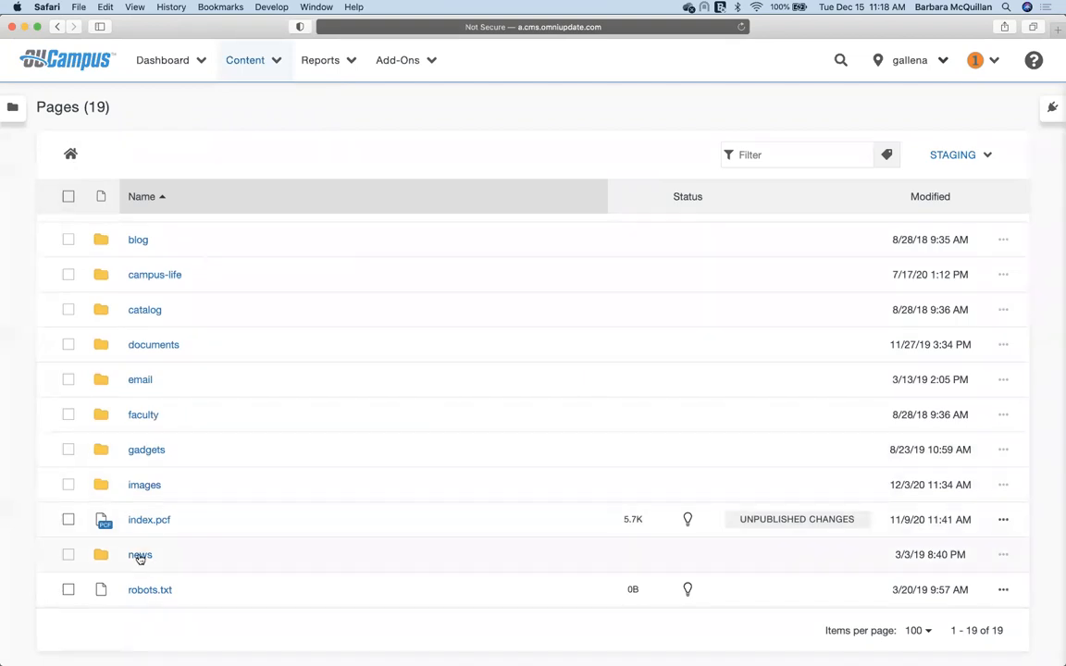
click(139, 556)
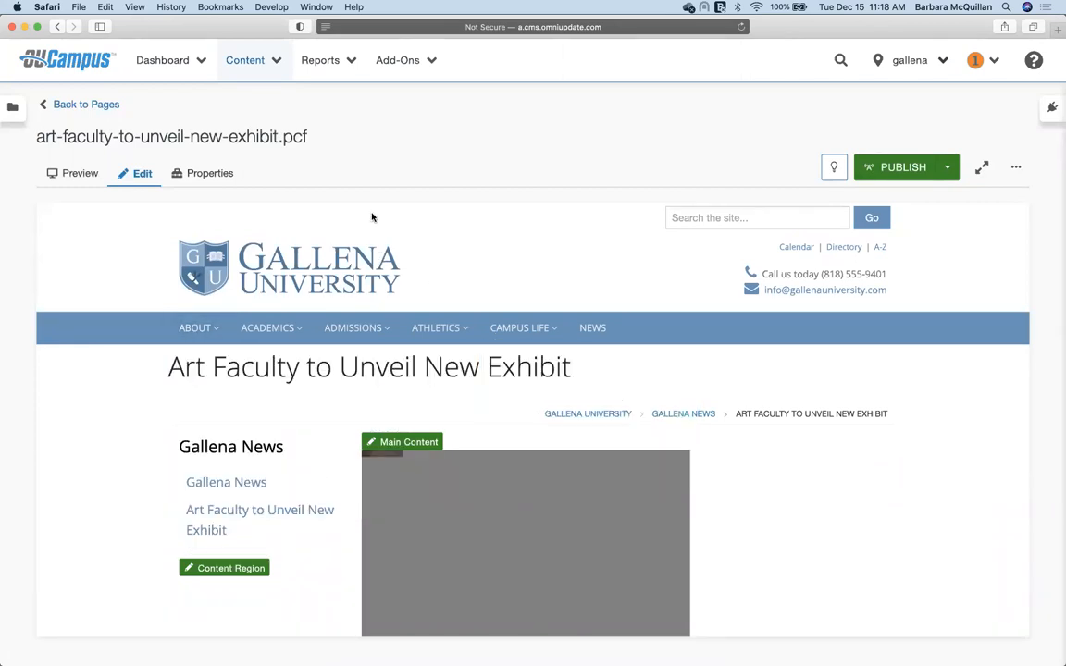
click(832, 169)
Open the page's Properties > RSS and the Art Faculty to Unveil New Exhibit item
click(208, 174)
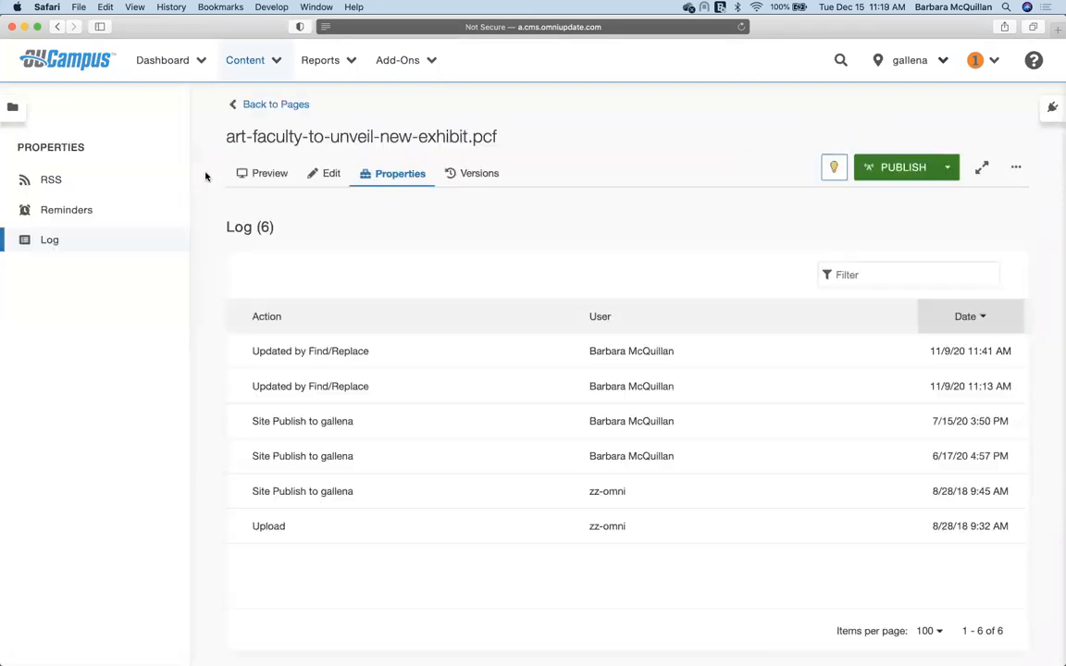
click(52, 180)
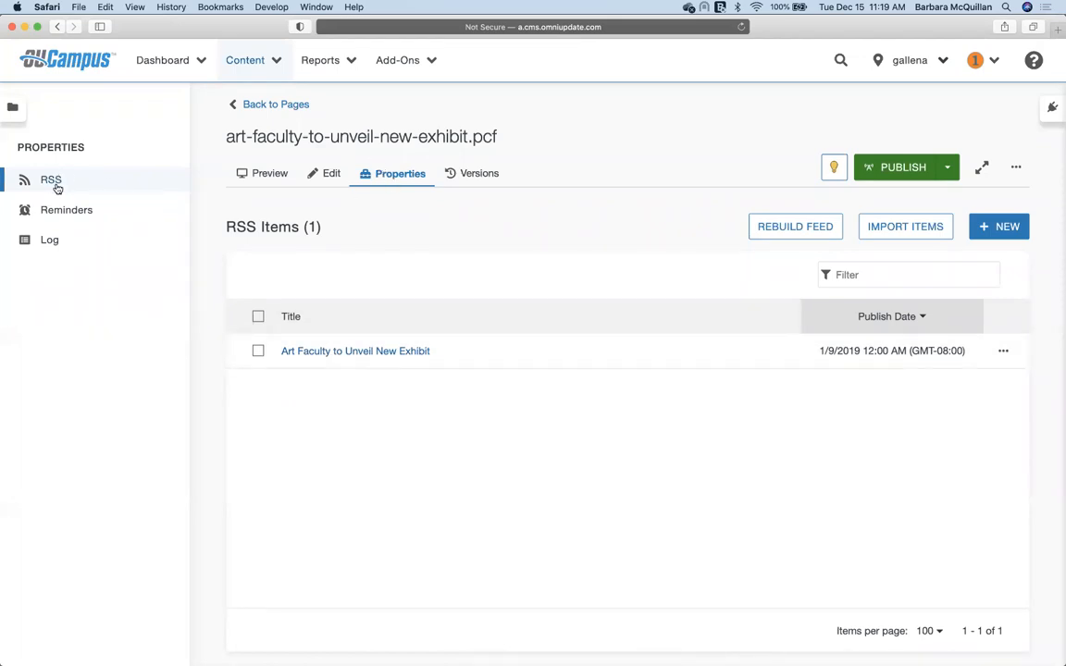
click(321, 351)
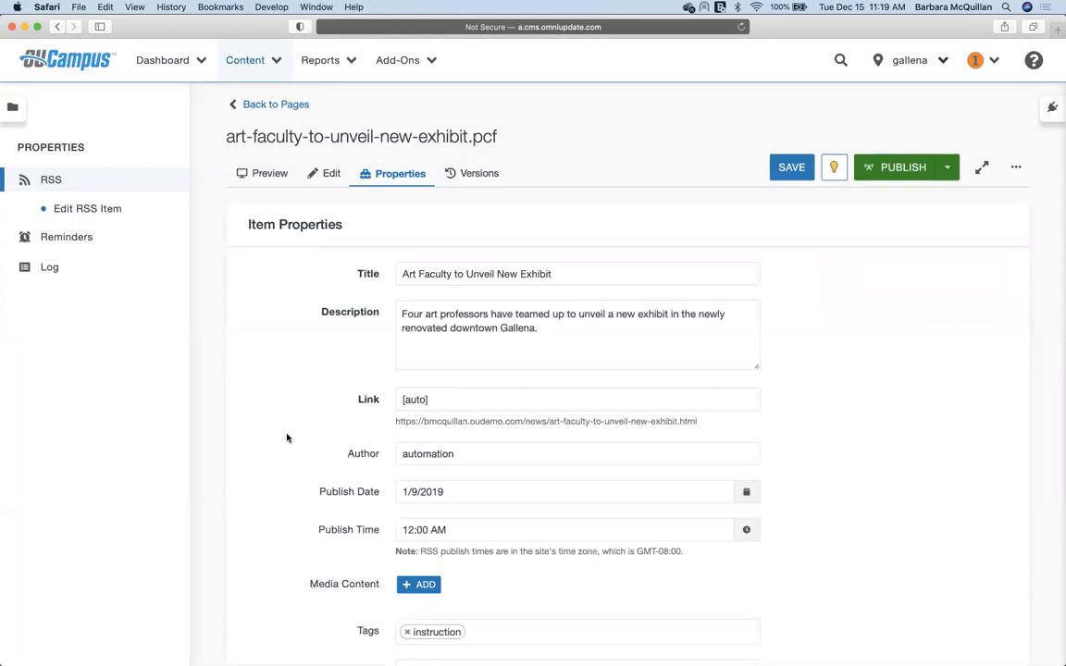
Add ' University' after 'Gallena' in the RSS item's description and save it
scroll(288, 434, down, 2)
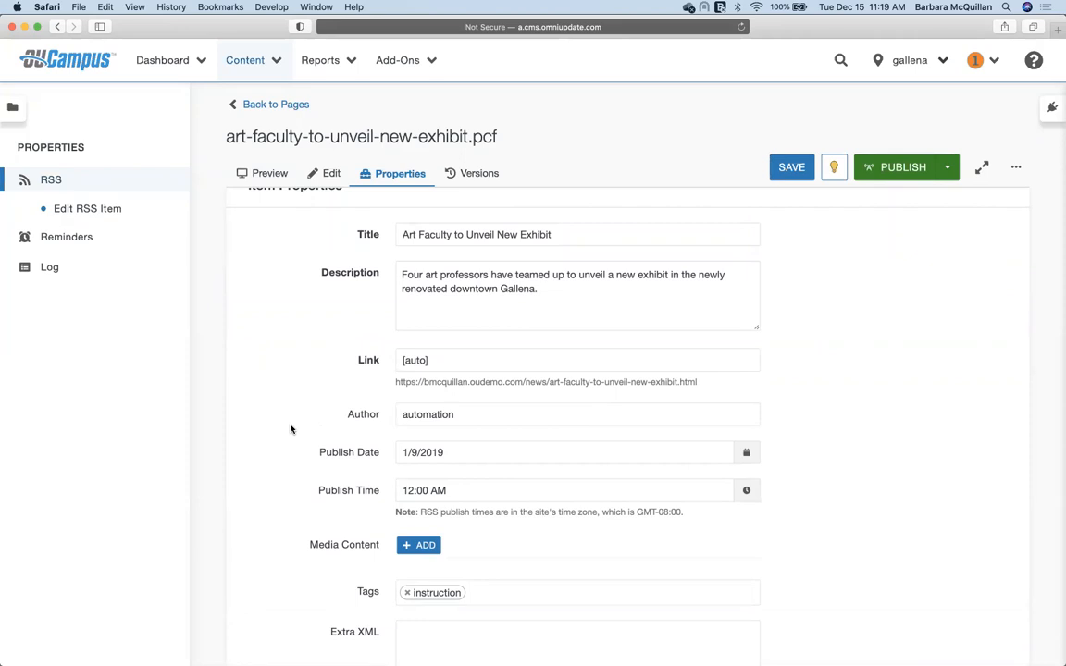
drag(560, 236, 375, 239)
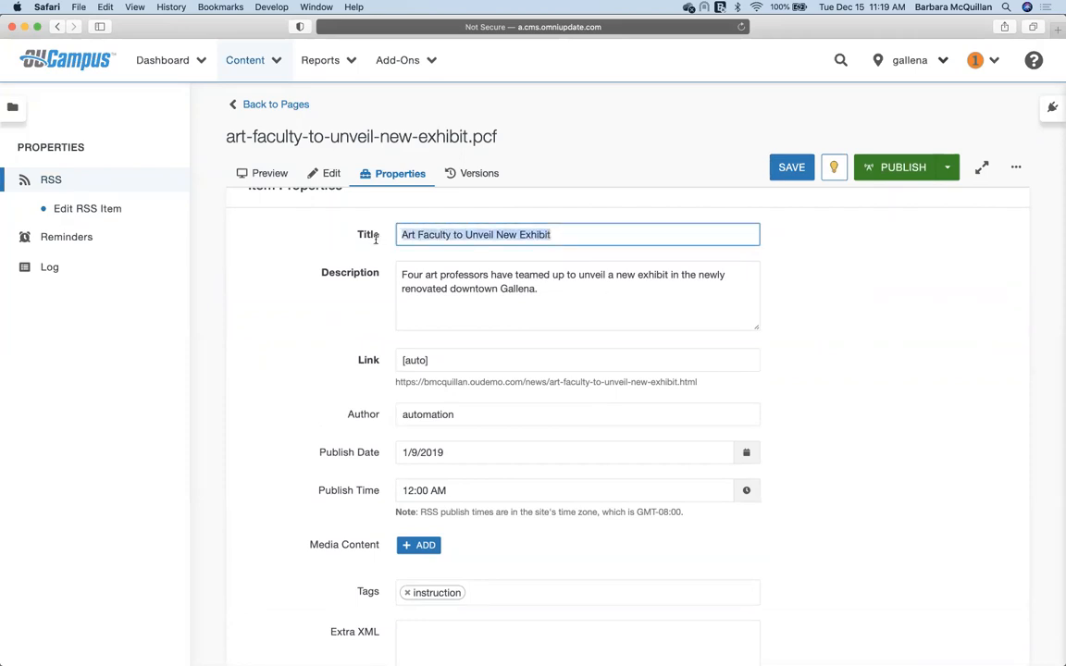
drag(557, 293, 351, 326)
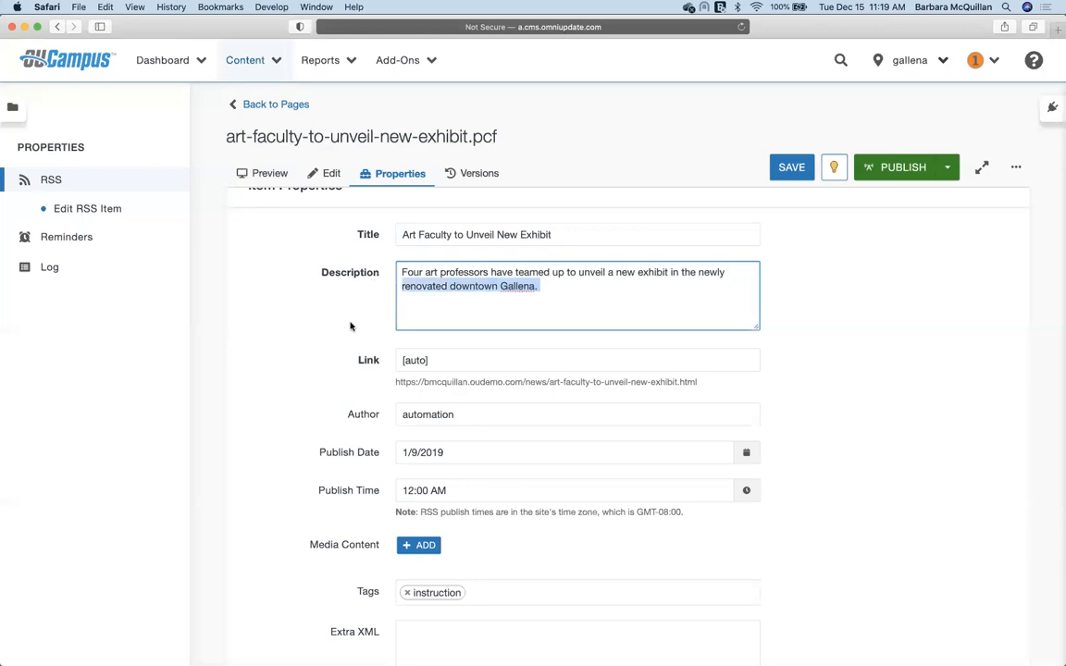
scroll(341, 398, down, 2)
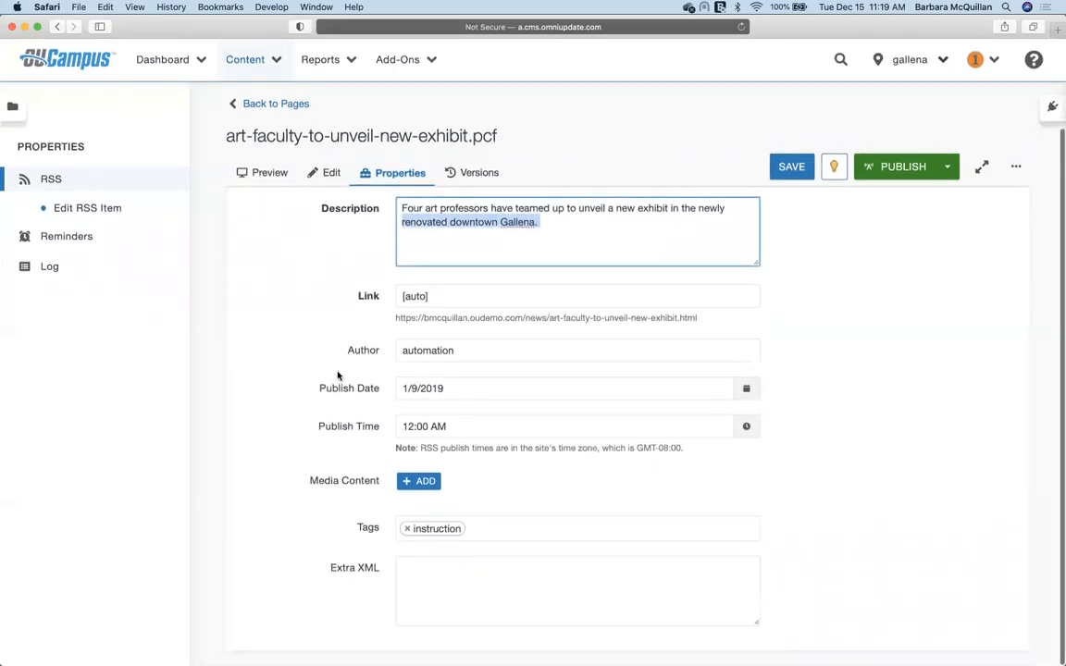
scroll(300, 350, up, 3)
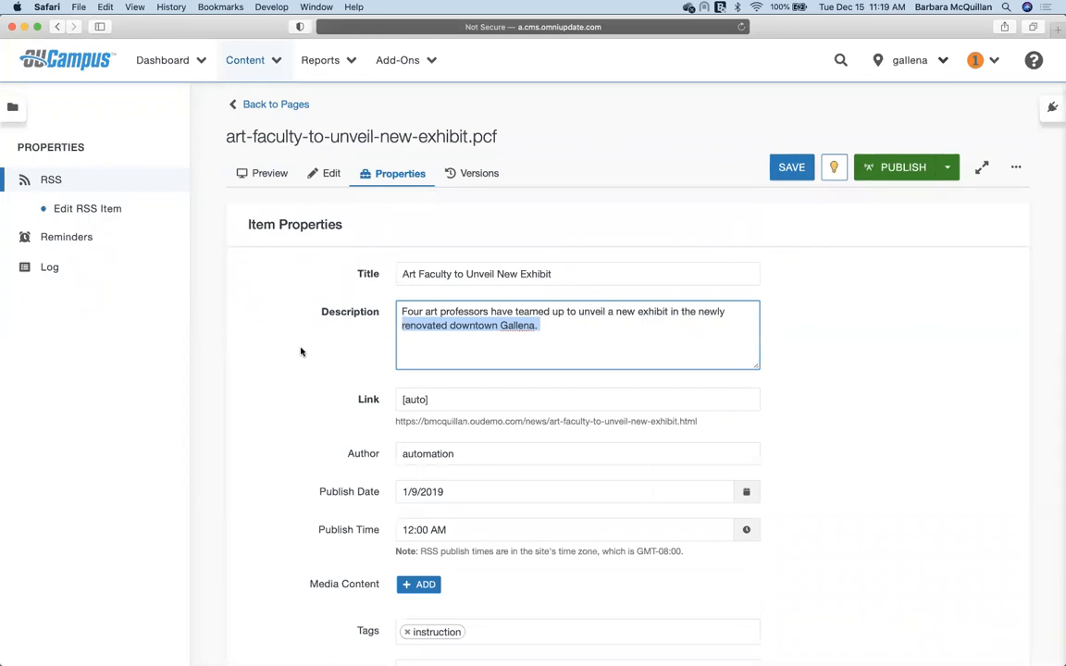
click(552, 319)
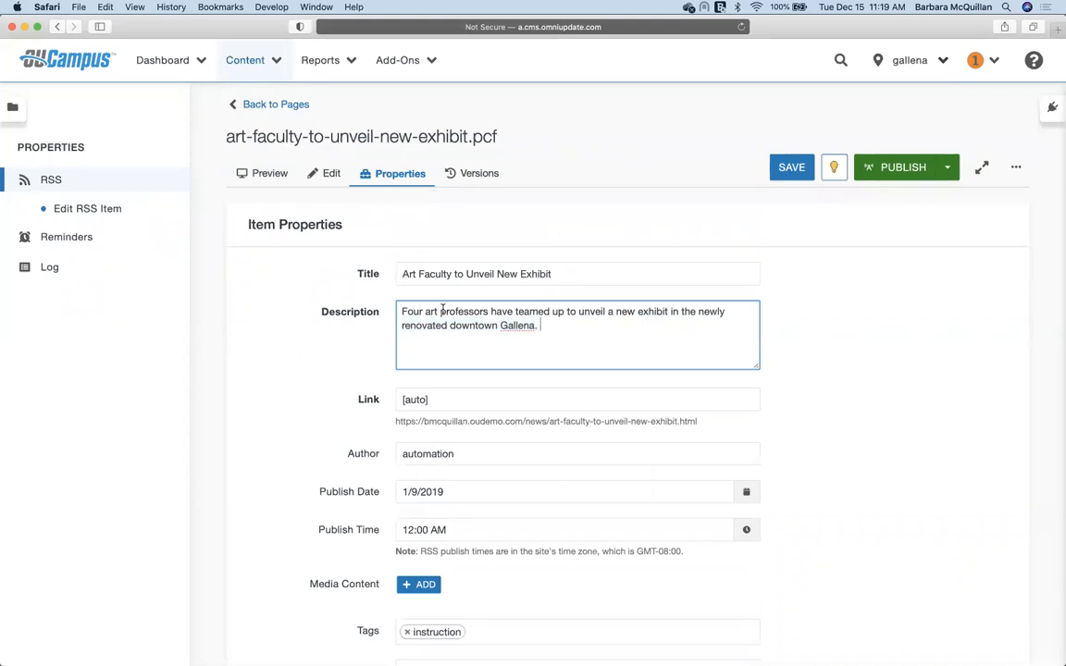
text(University)
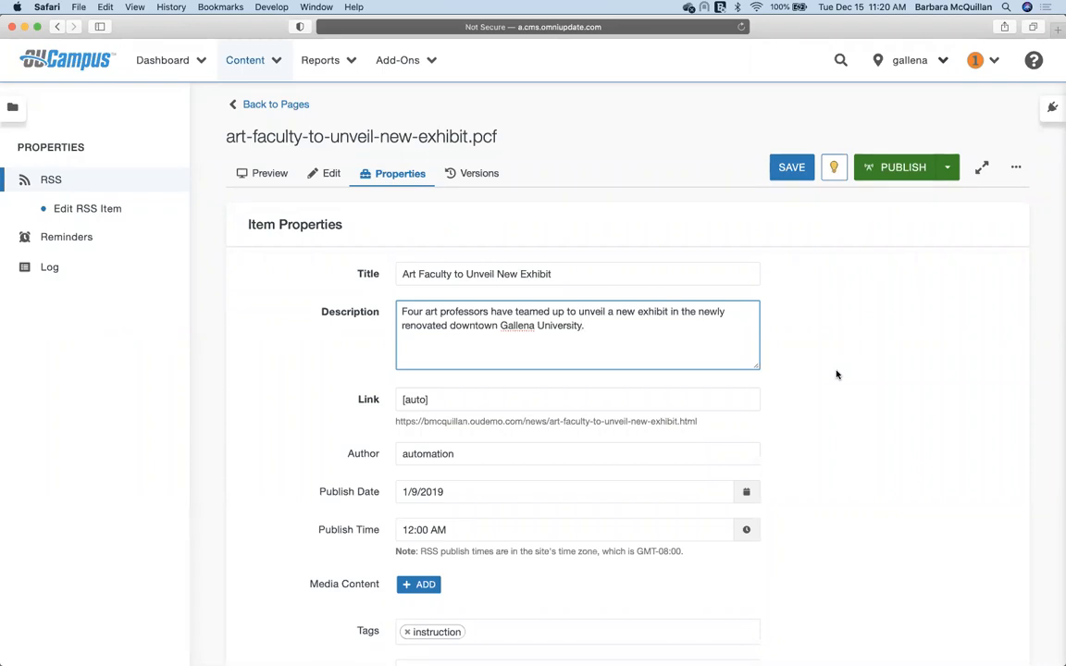
click(793, 167)
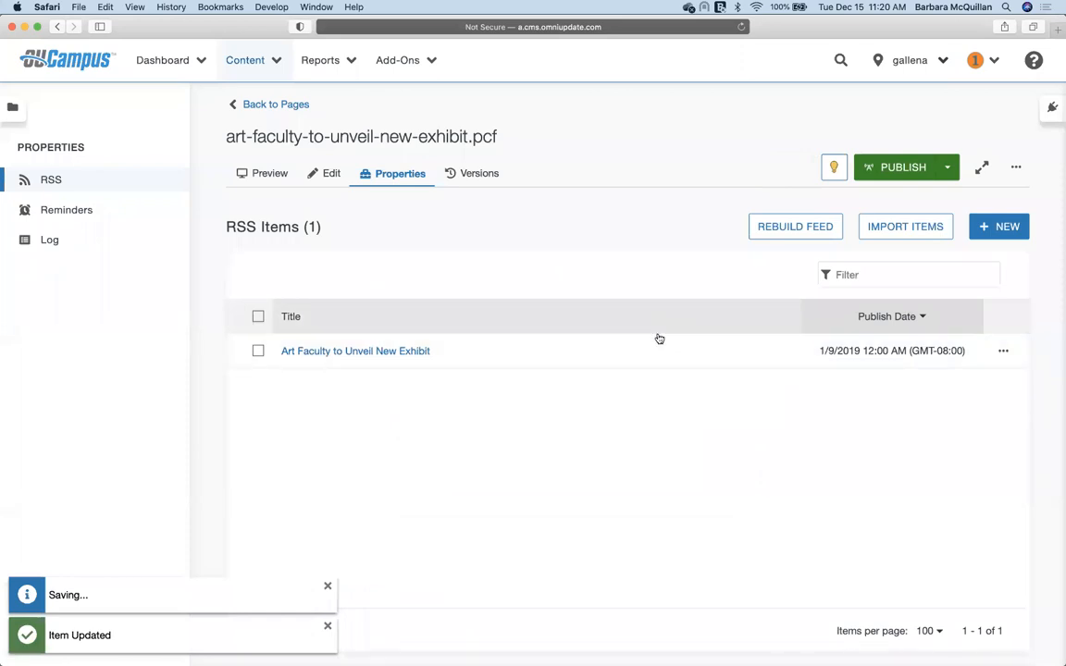
Rebuild the news RSS feed and publish it
click(778, 232)
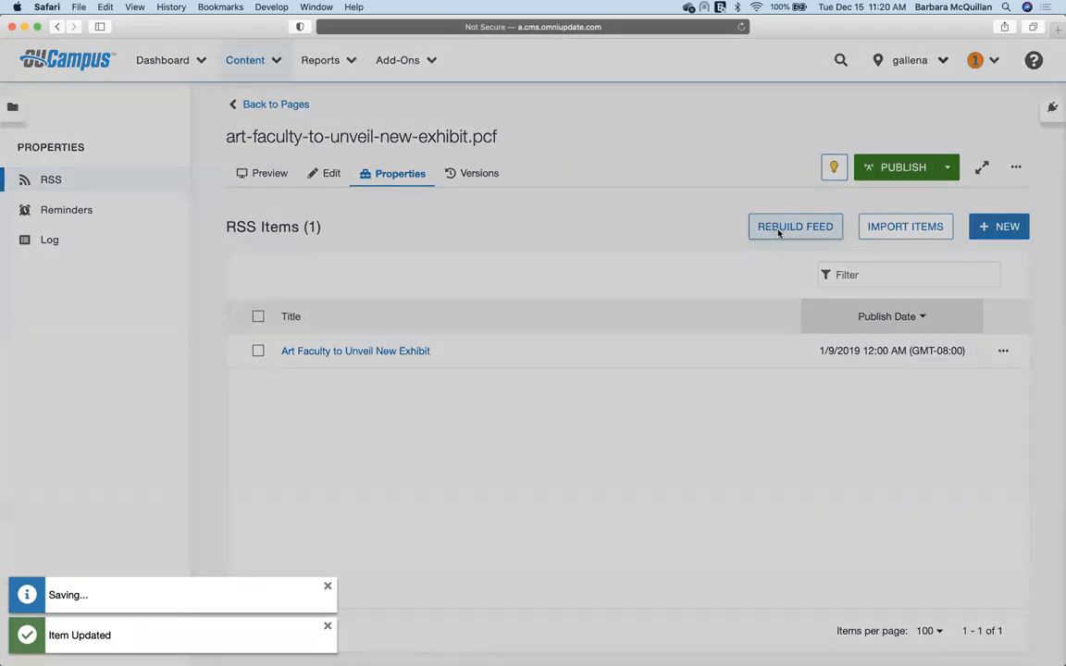
click(700, 422)
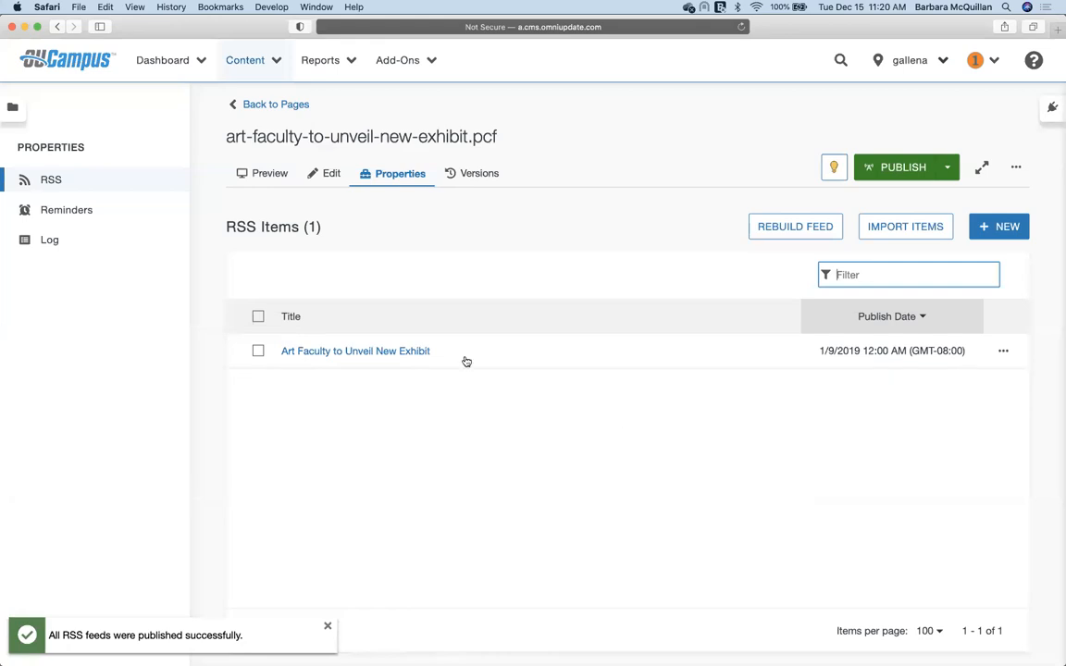
click(249, 60)
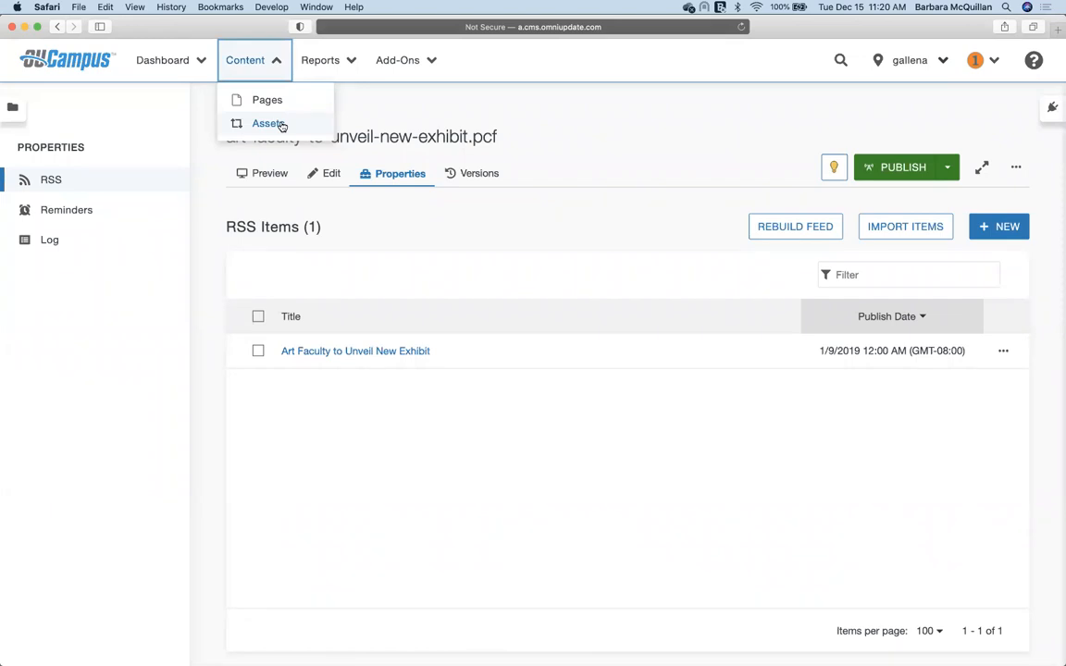
In Assets, tick Blog - Featured Blog Post List, Contact Form and Form for training, then untick them
click(268, 123)
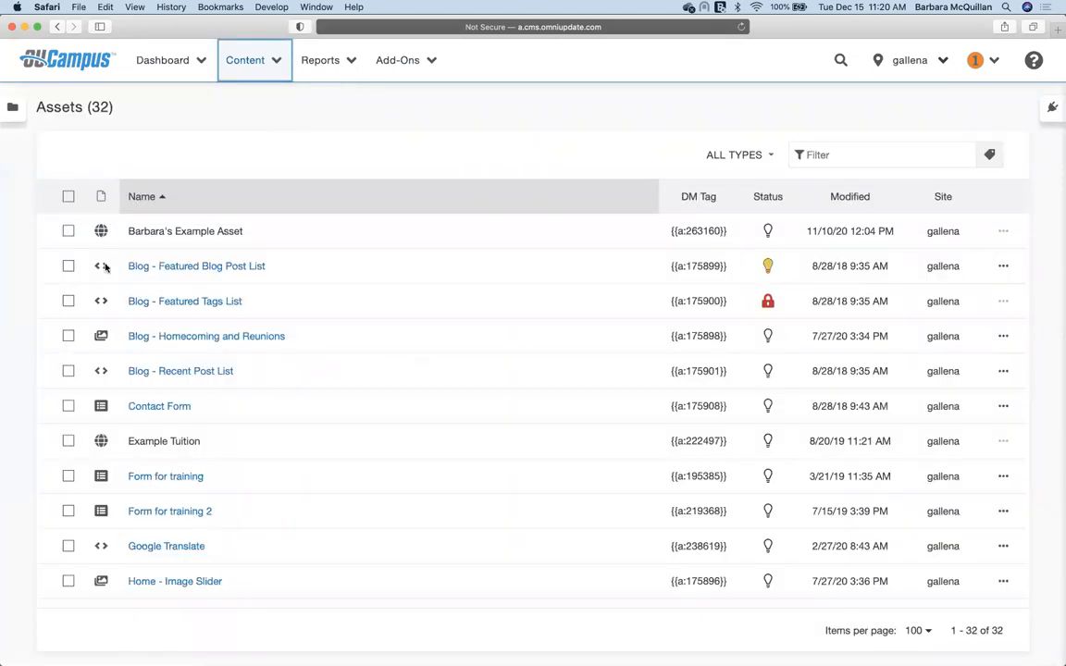
click(68, 266)
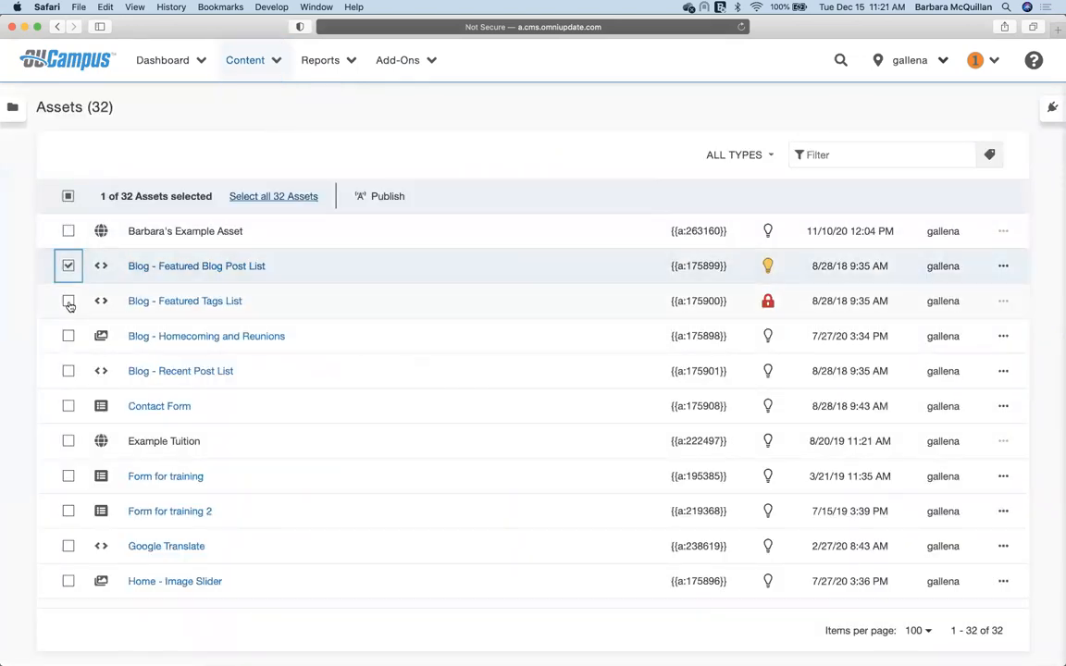
click(67, 406)
click(65, 476)
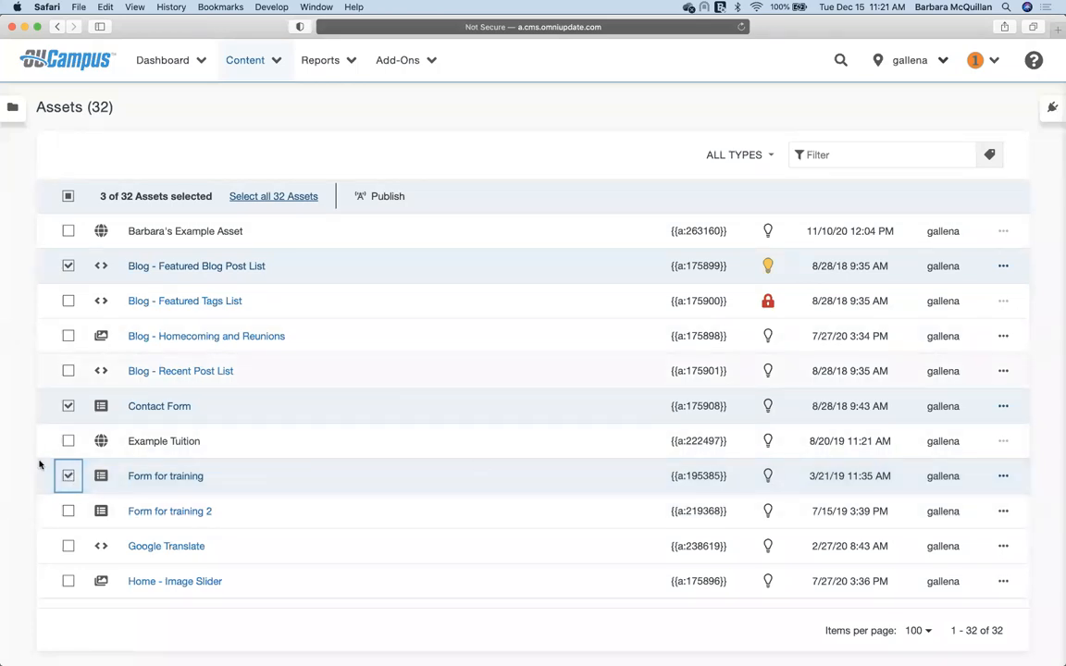
click(69, 476)
click(69, 407)
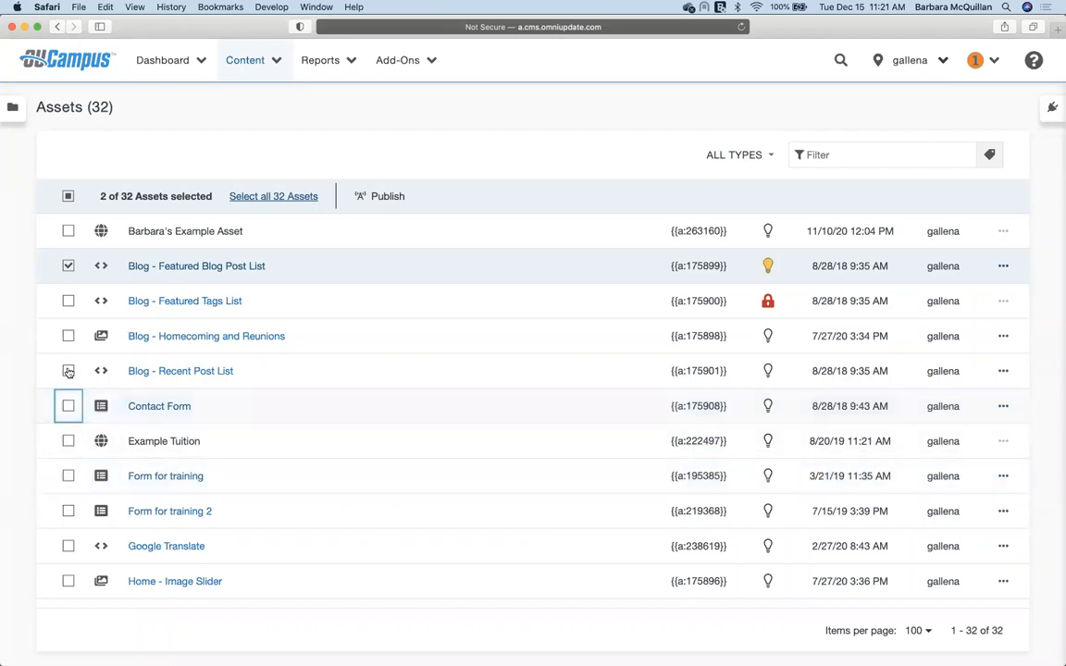
click(67, 265)
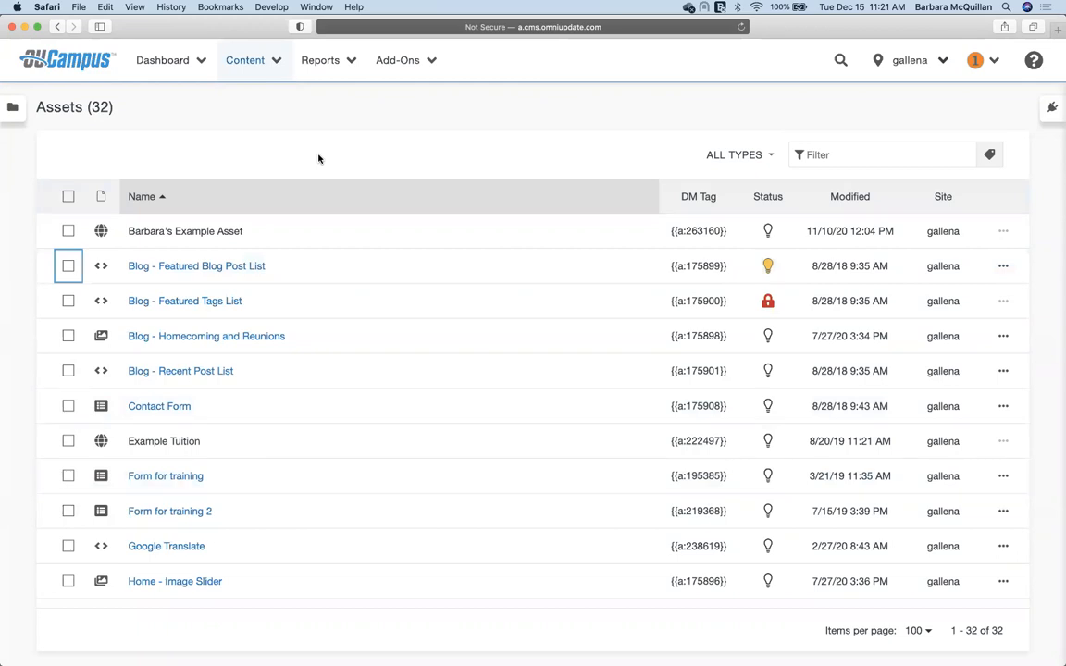
Review the account Settings' Restrictions section, then log out of the Level 1 account
click(980, 61)
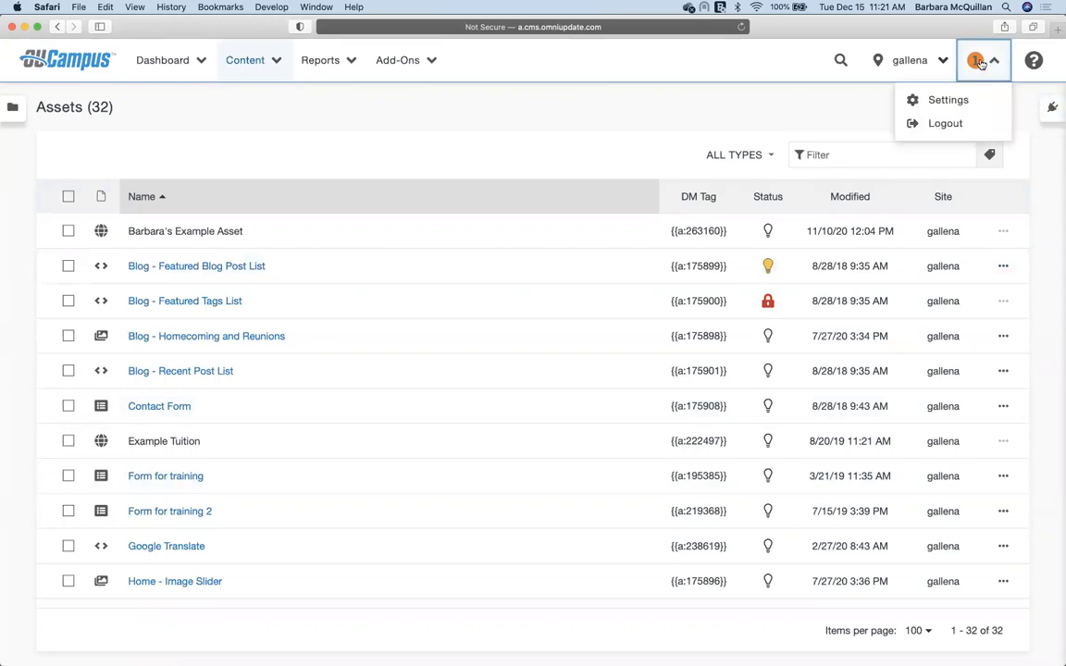
click(948, 100)
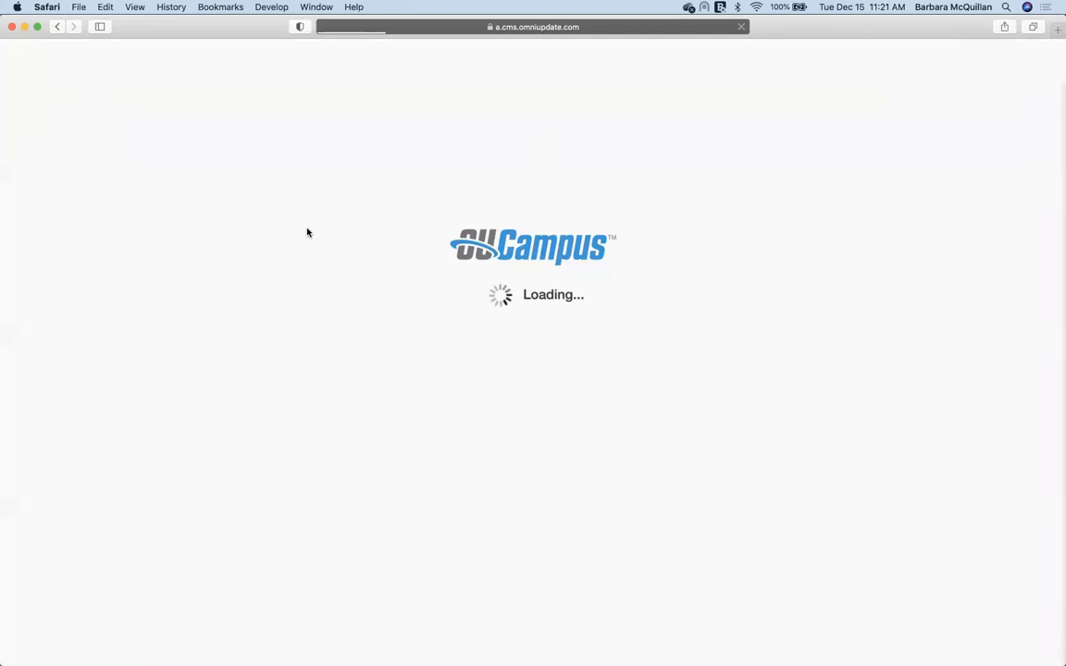
scroll(242, 344, down, 5)
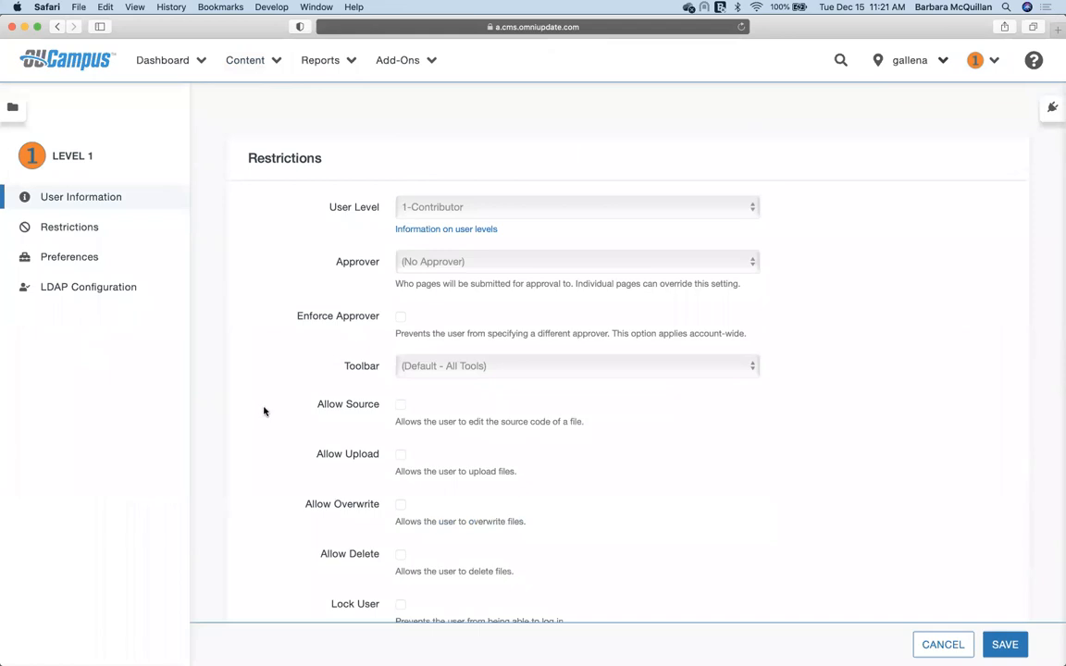
scroll(264, 412, down, 1)
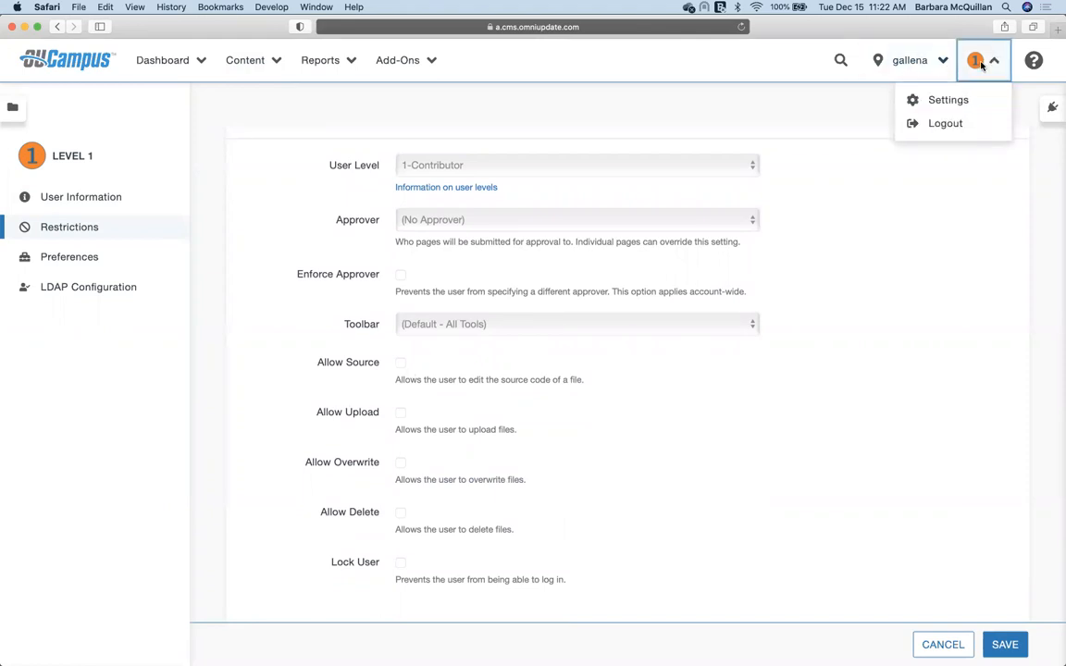
click(957, 124)
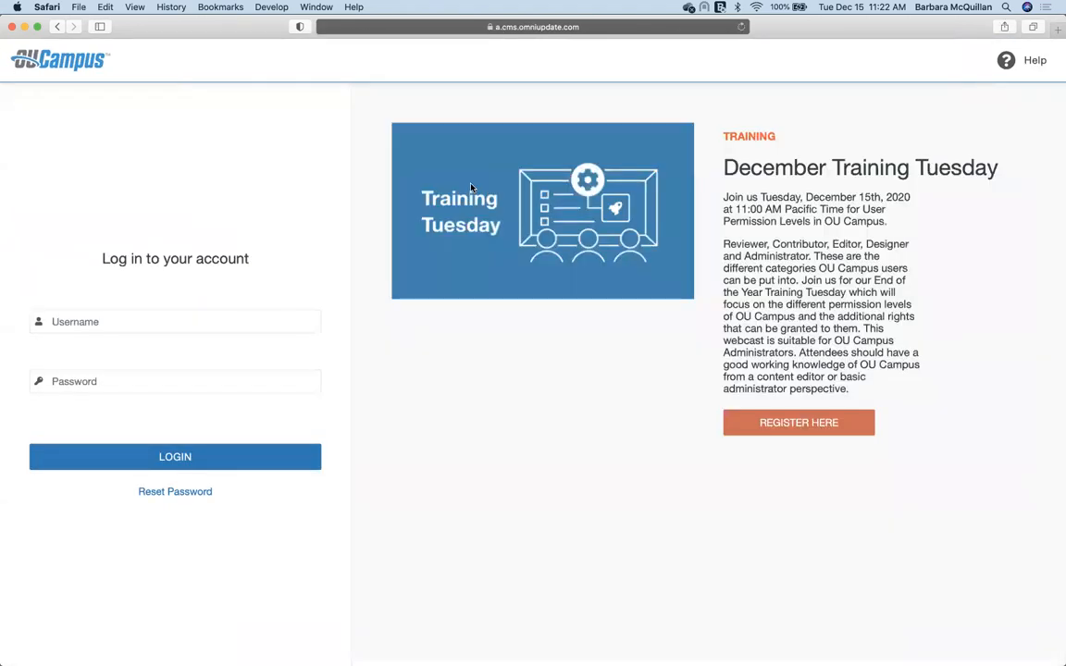
Log in with the Level 1 test account's username and password
click(130, 324)
text(bmcquillan1-all)
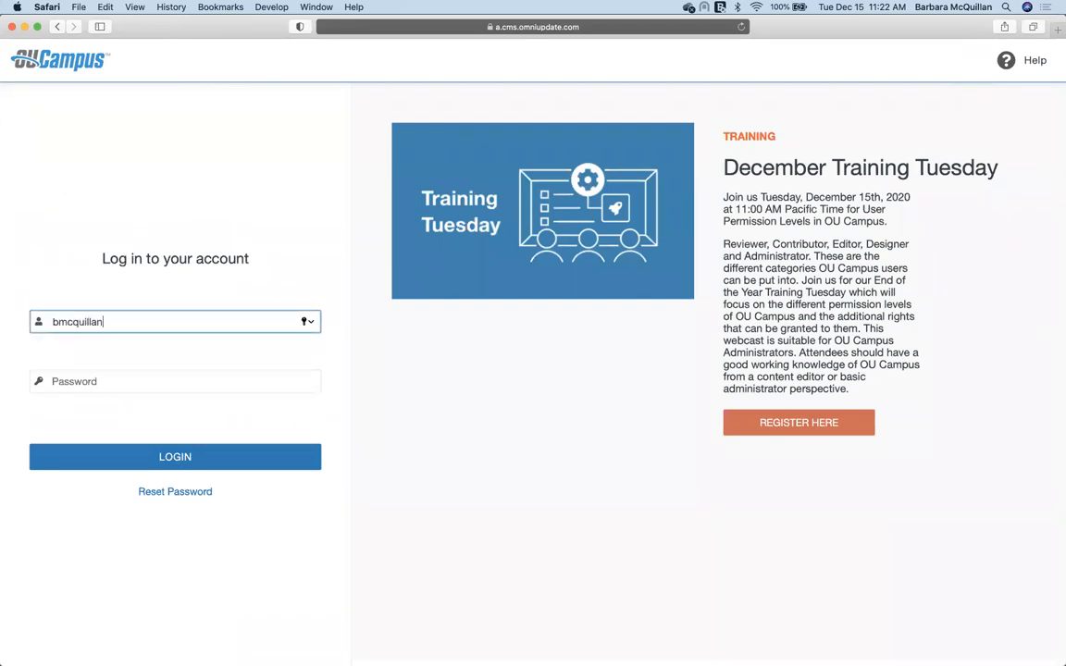
key(Tab)
text(••••••)
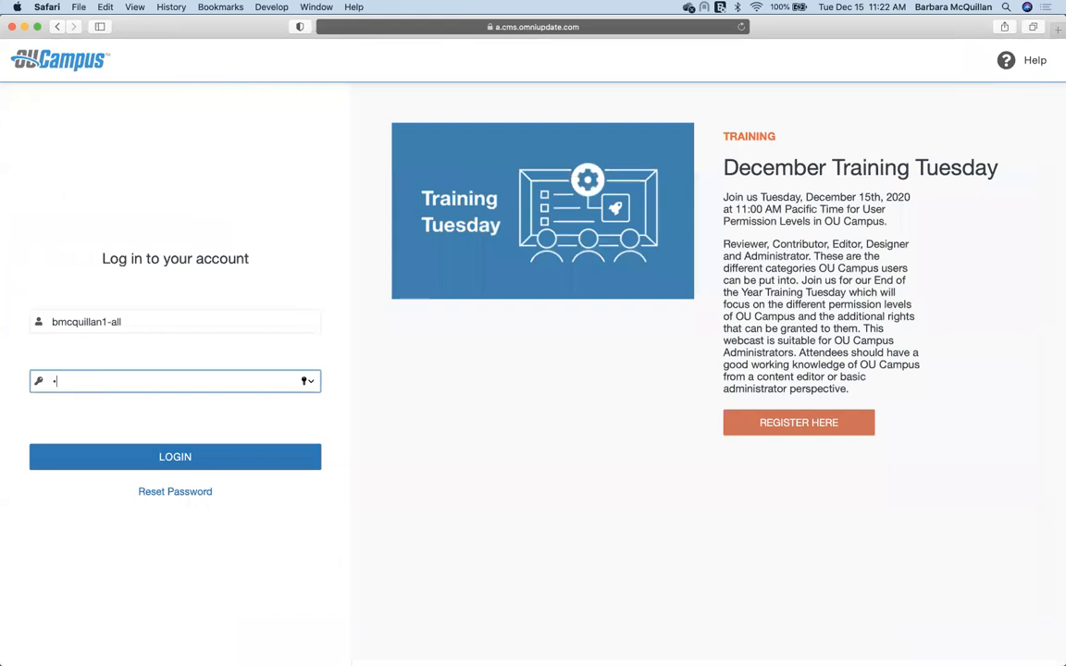
key(Return)
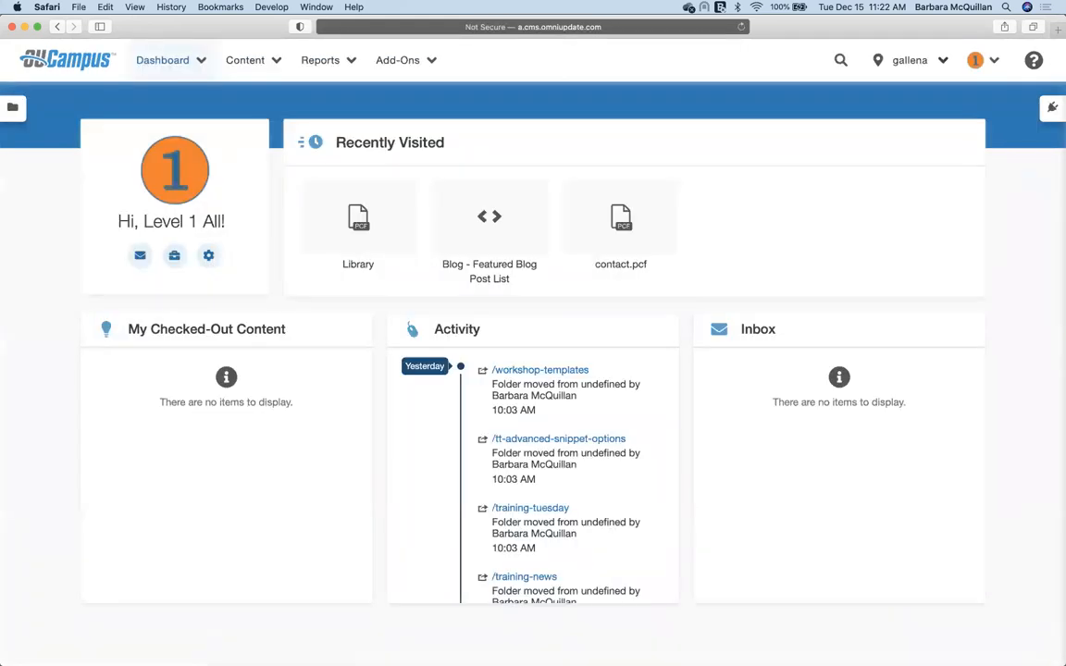
Open library.pcf from Recently Visited and switch to its Source view
drag(144, 221, 224, 220)
click(247, 203)
click(357, 226)
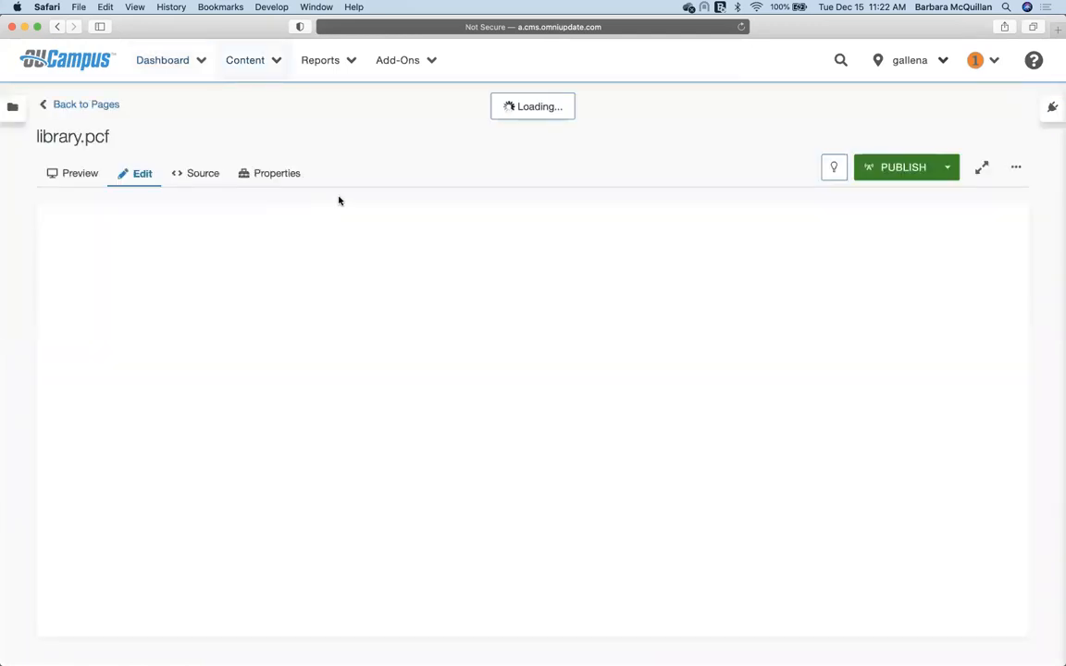
click(192, 174)
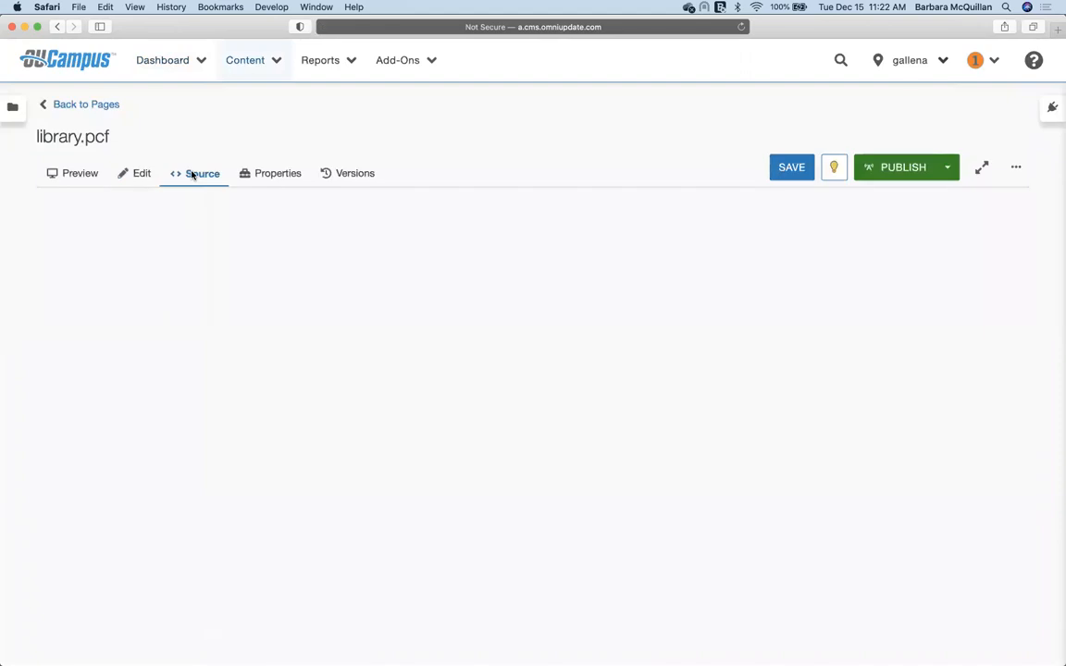
Browse the library.pcf source past line 85, then go back to the academics Pages list
drag(110, 137, 84, 137)
click(130, 146)
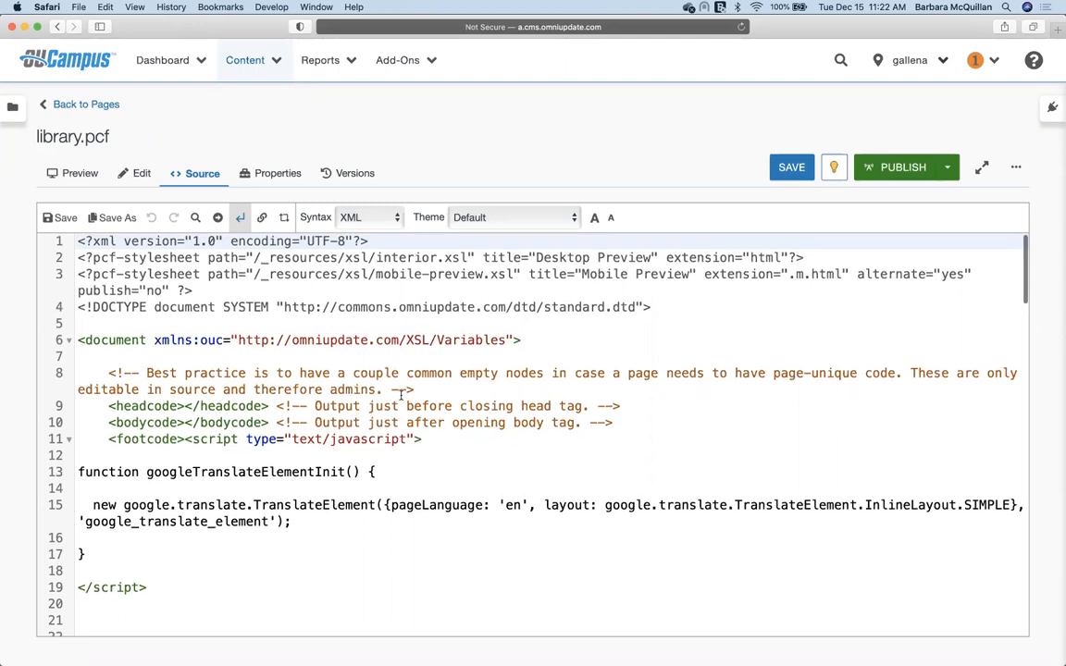
scroll(401, 396, down, 2)
scroll(401, 395, down, 12)
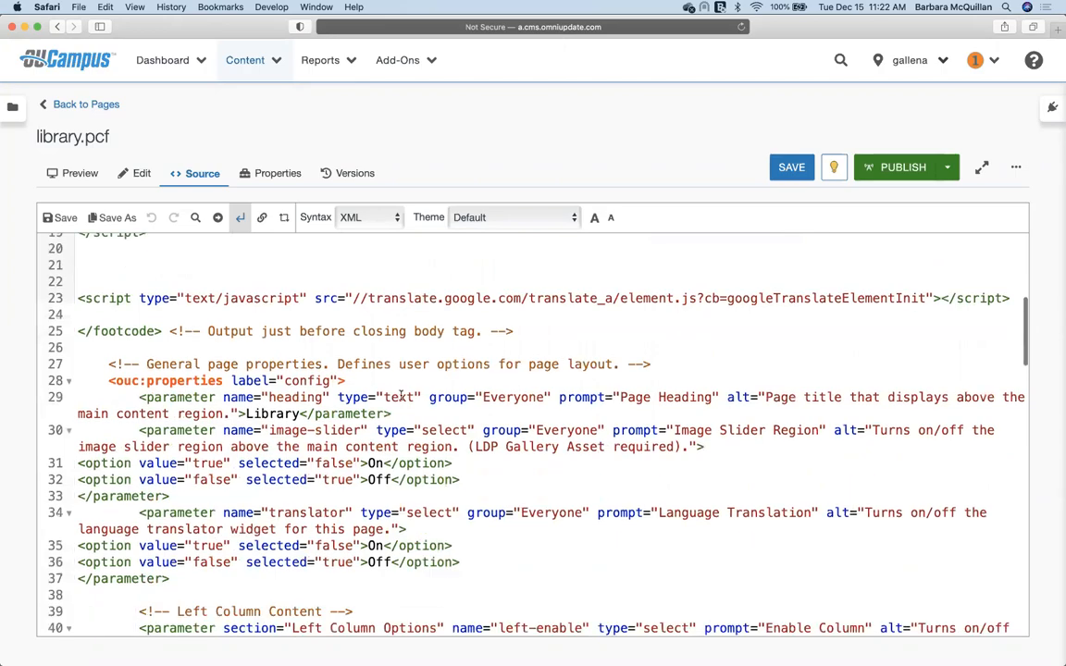
scroll(401, 396, down, 12)
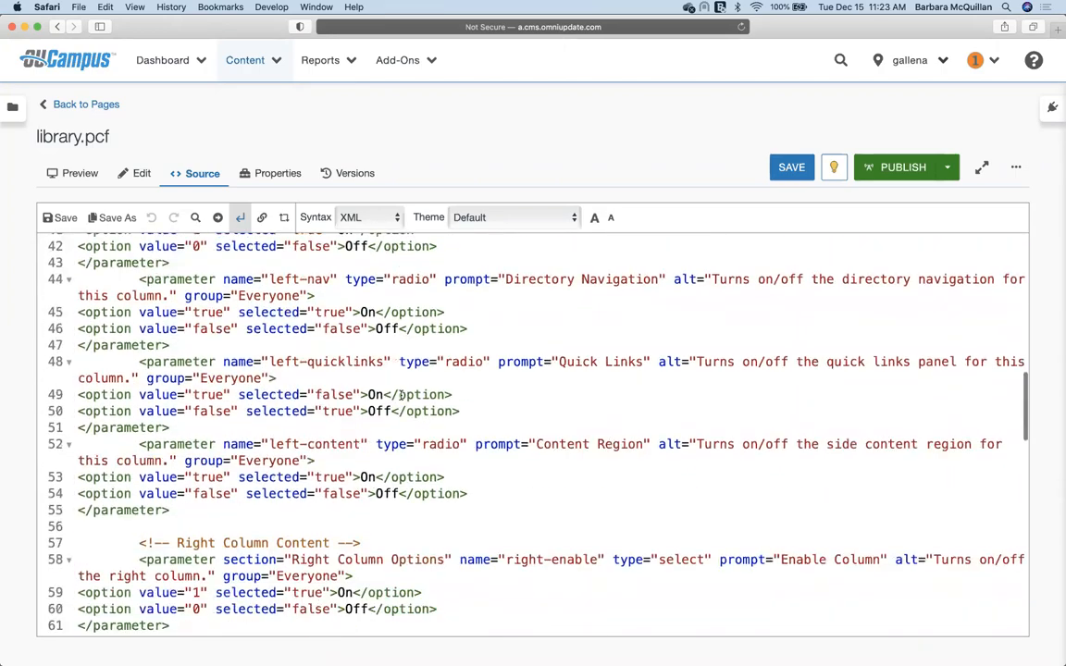
scroll(401, 395, down, 12)
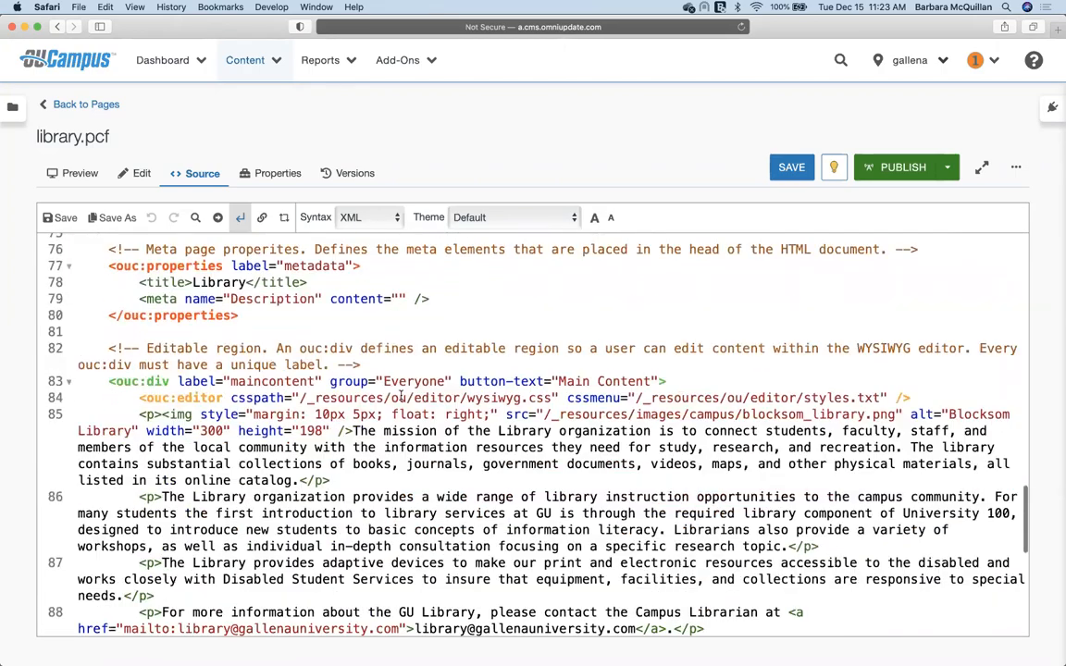
scroll(401, 395, down, 1)
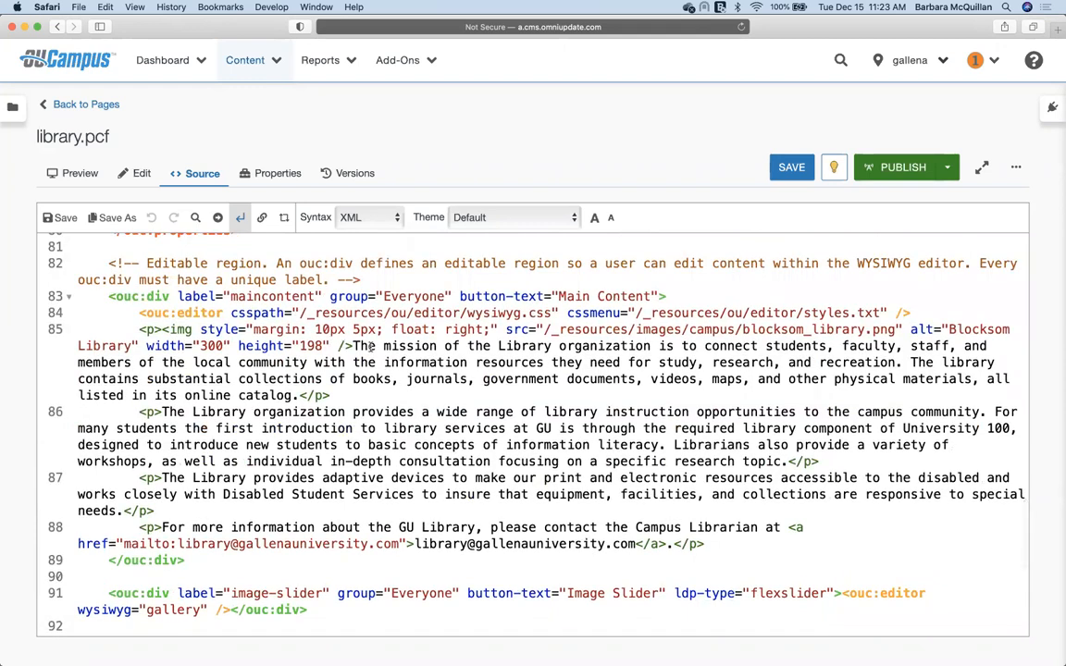
drag(139, 329, 190, 329)
click(323, 410)
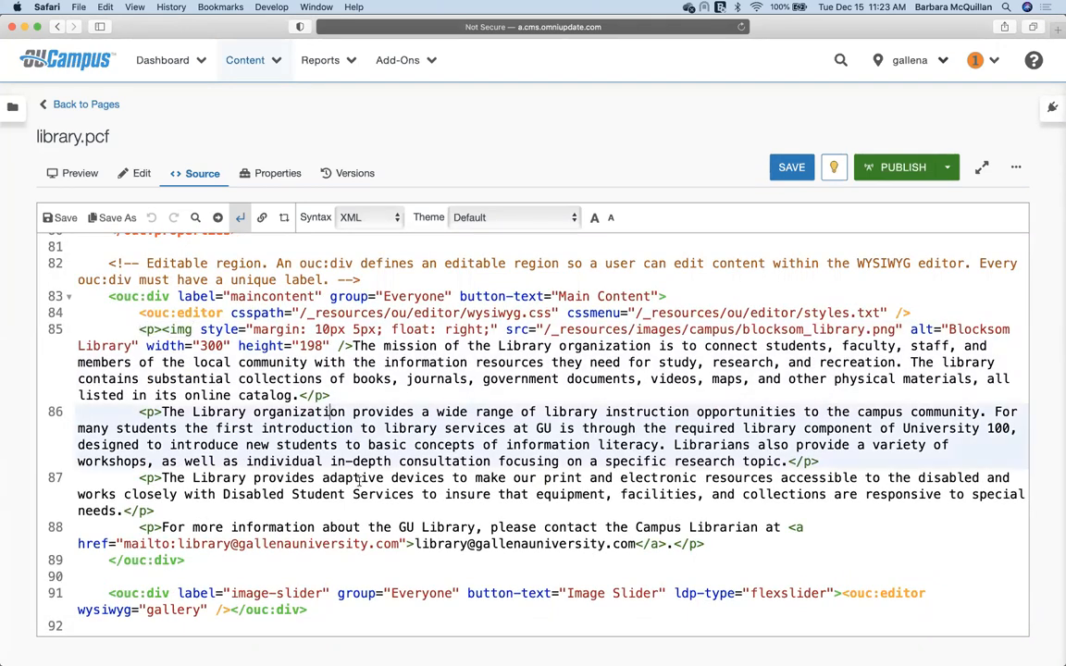
scroll(343, 459, down, 2)
scroll(359, 481, down, 3)
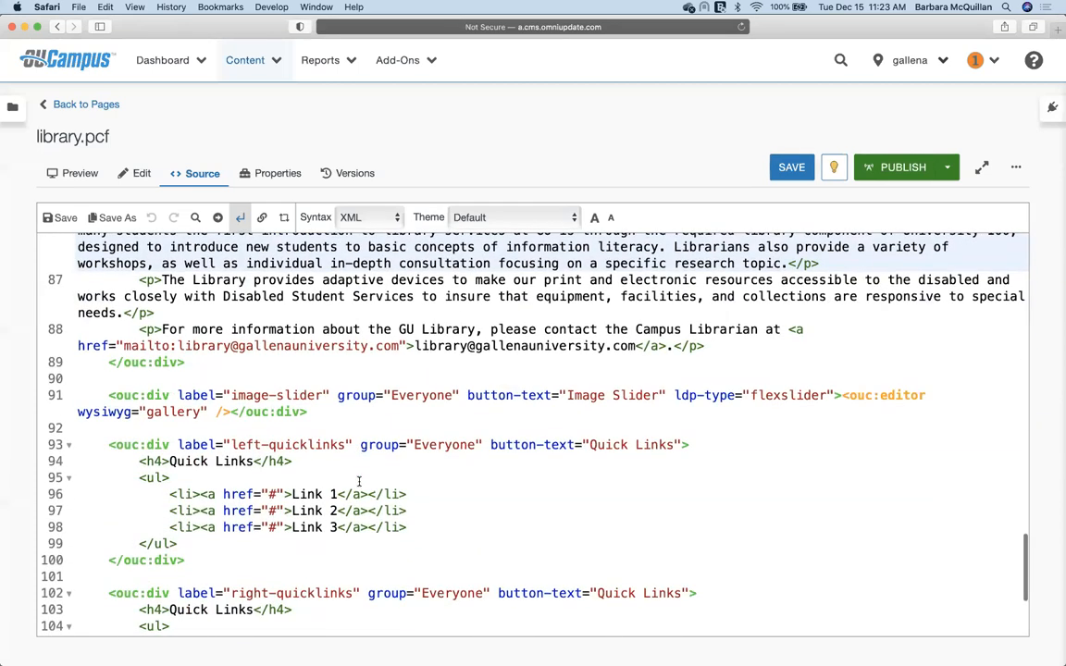
scroll(359, 481, up, 10)
click(85, 107)
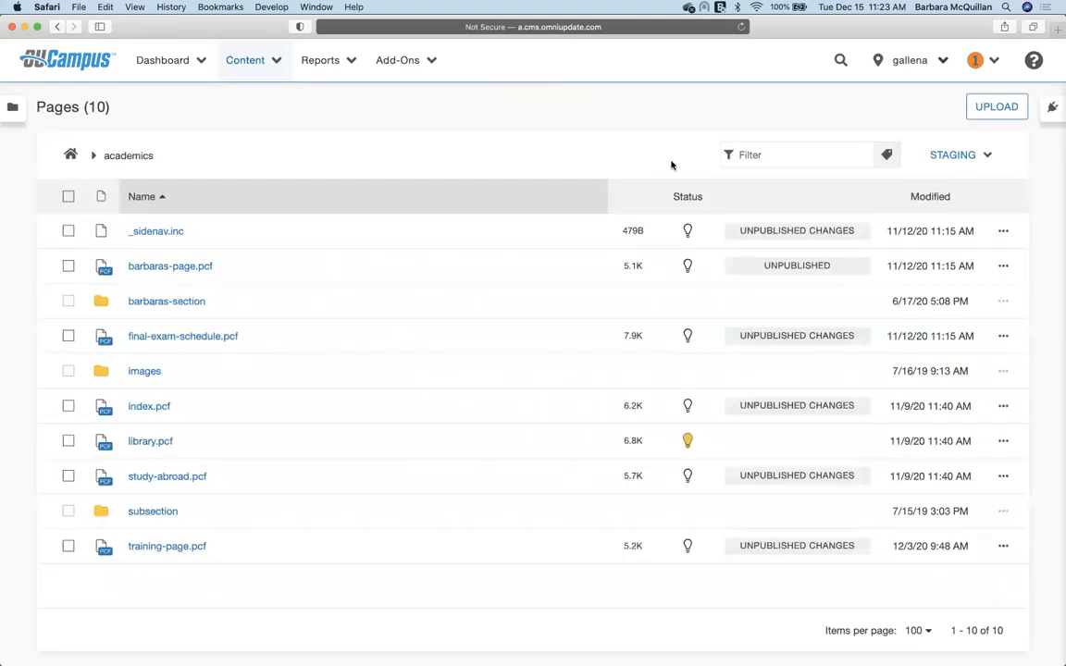
click(987, 109)
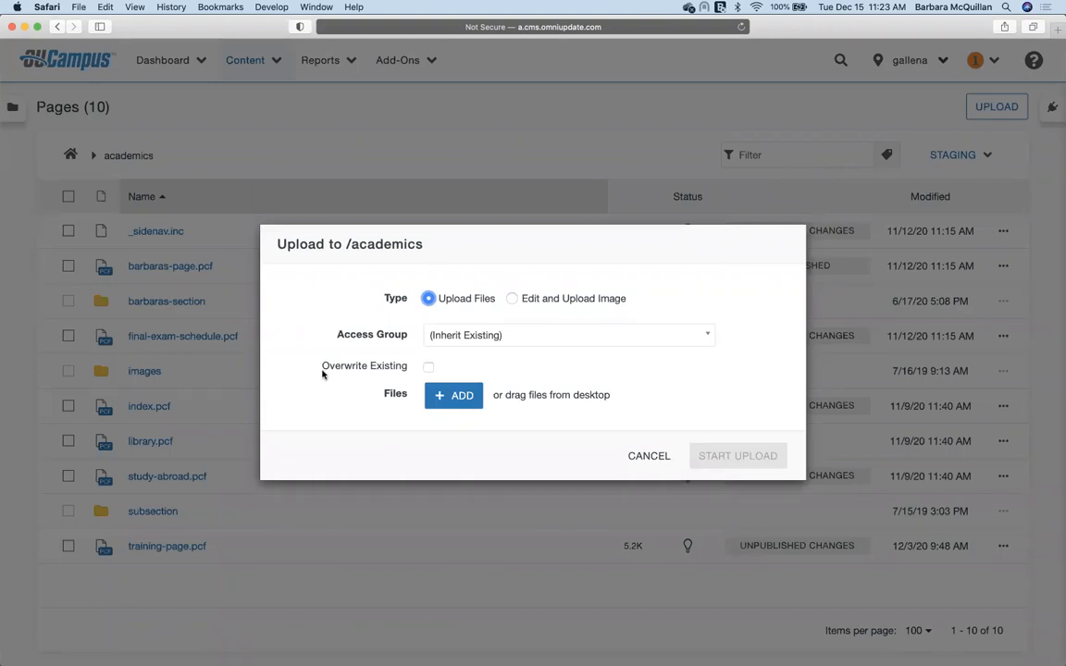
drag(321, 366, 408, 369)
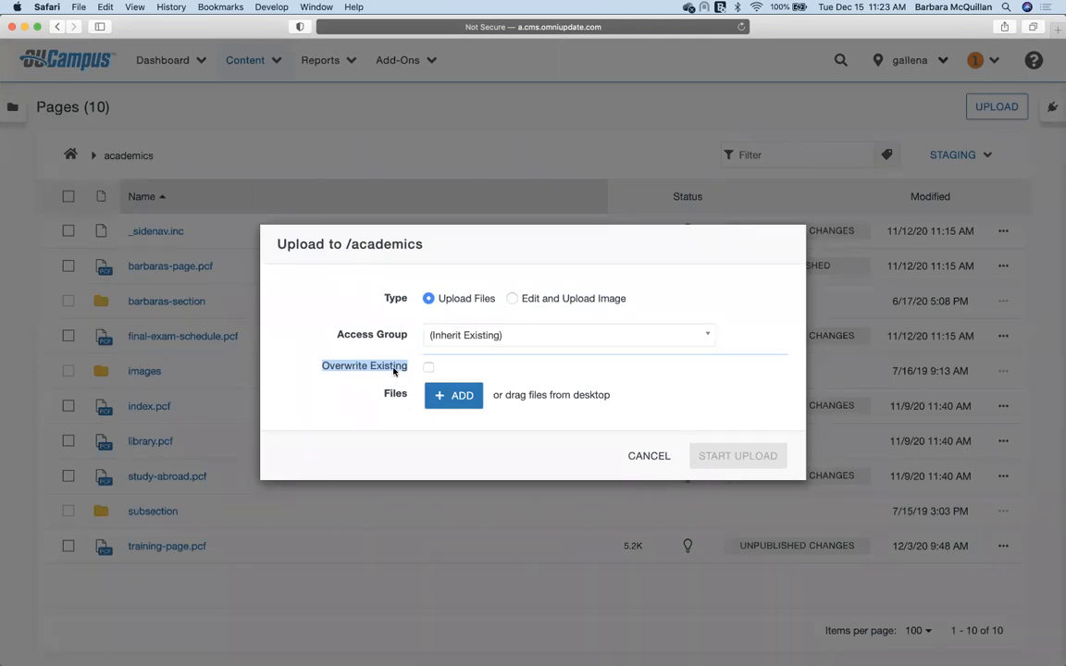
click(430, 369)
click(445, 370)
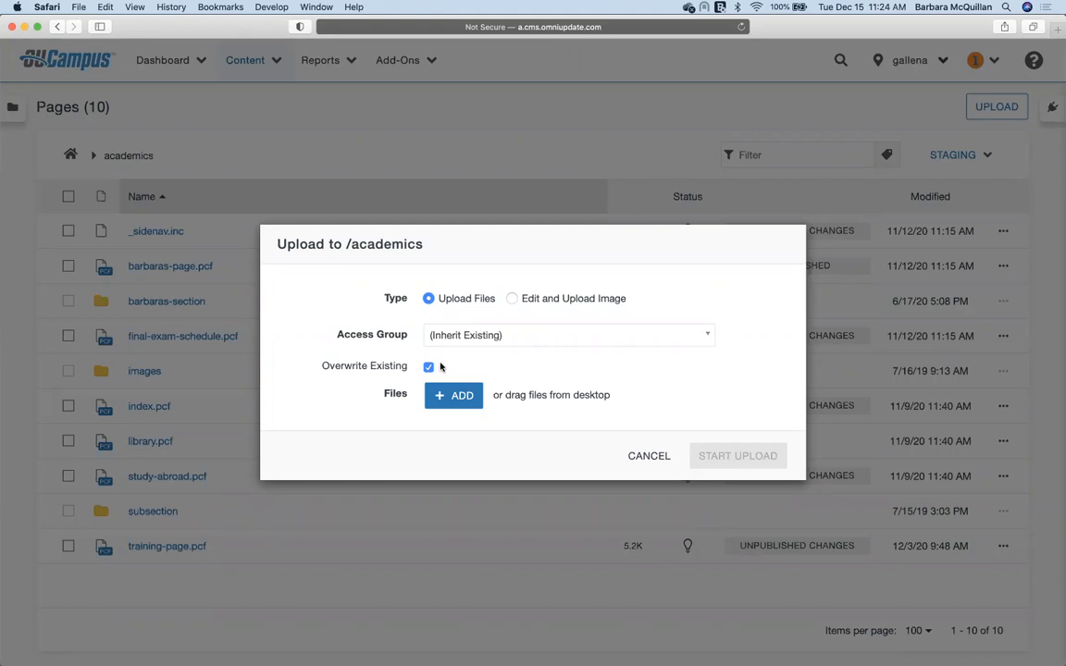
click(649, 457)
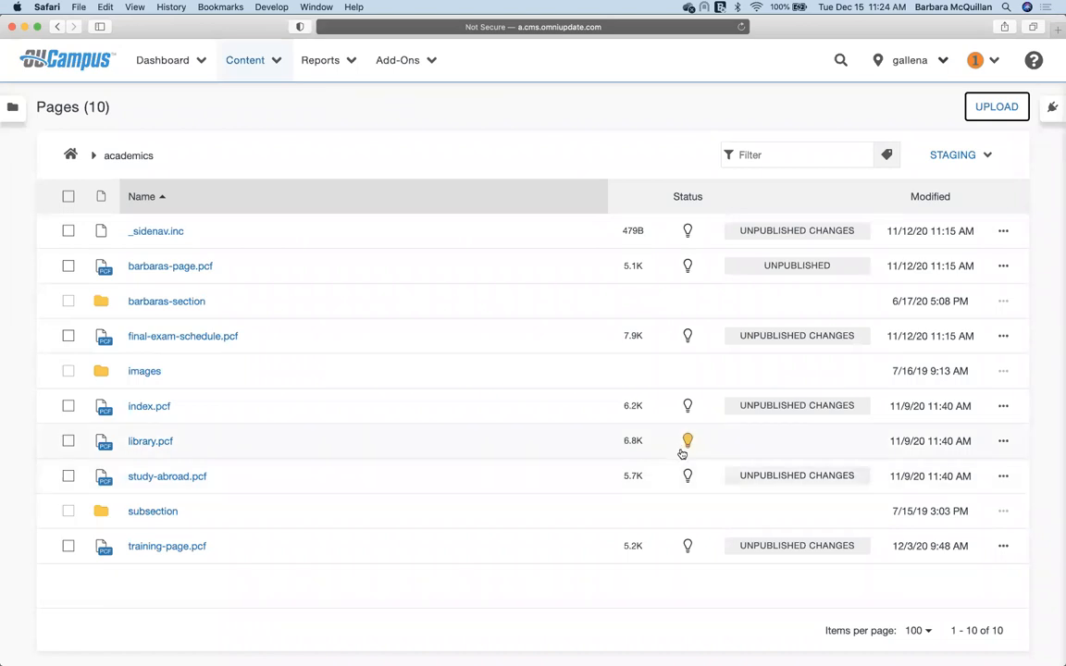
Show final-exam-schedule.pcf's File actions, including Move to Recycle Bin
click(1007, 339)
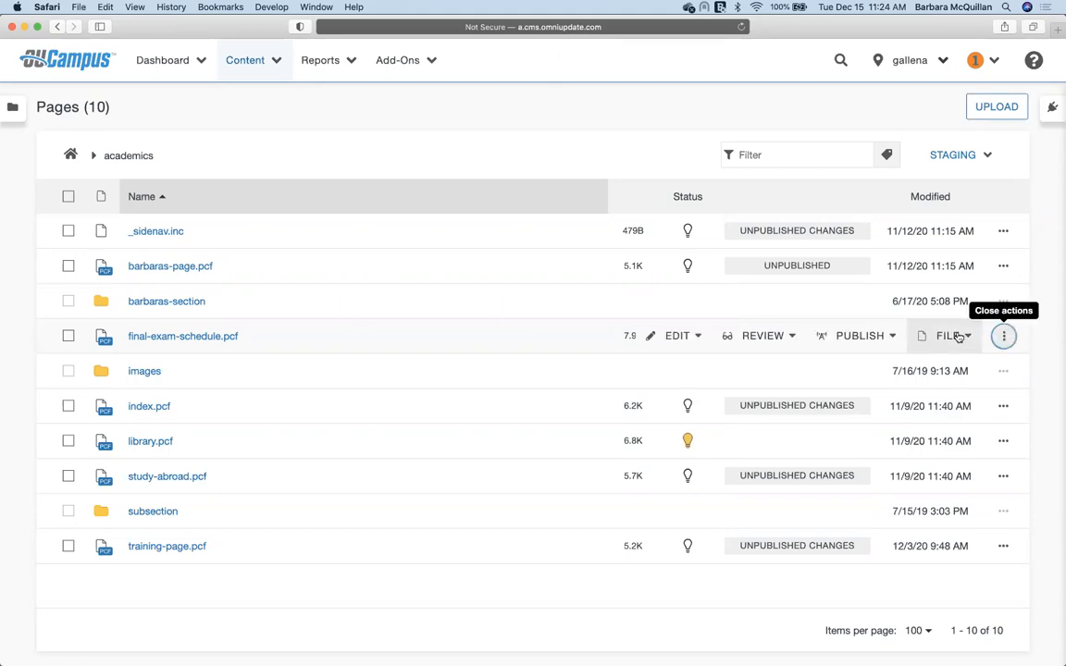
click(953, 336)
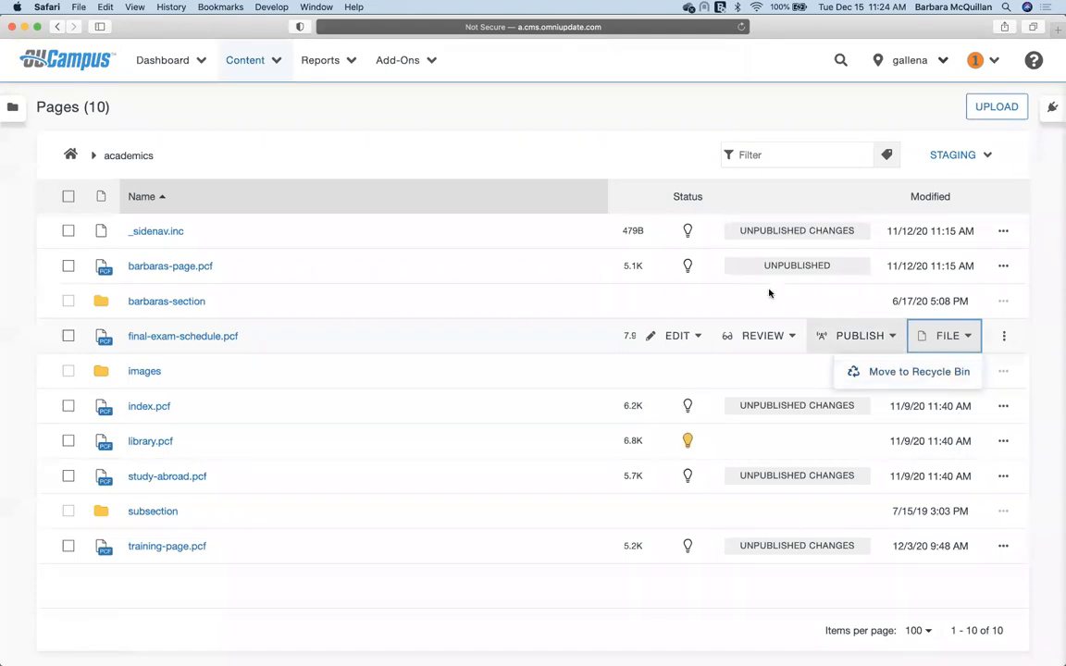
click(256, 63)
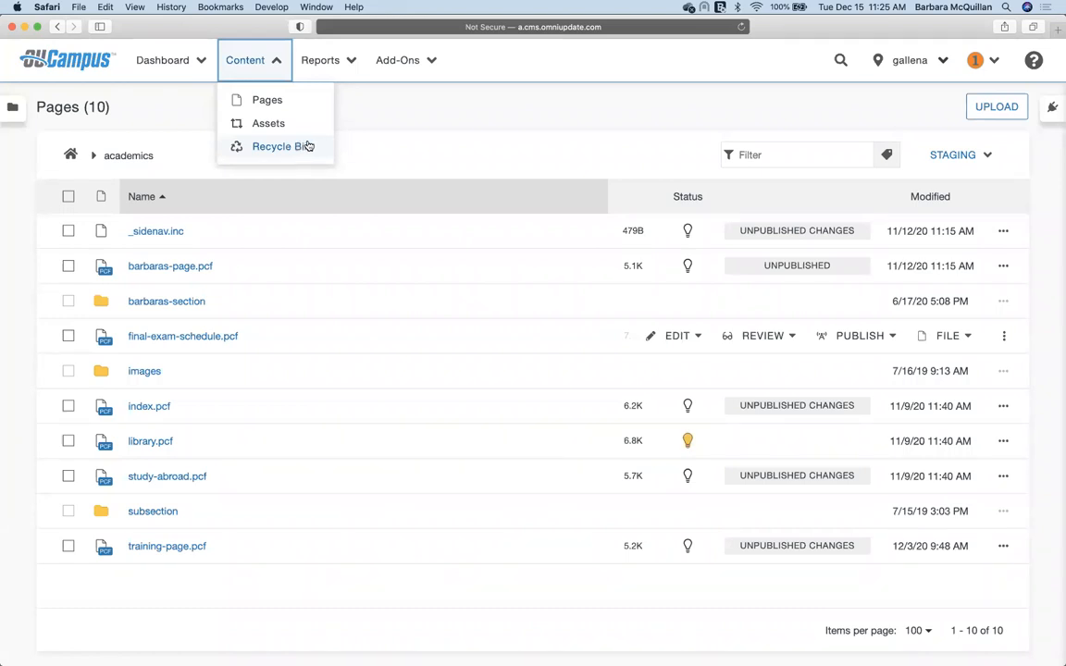
In Assets, reveal the Delete option for Blog - Recent Post List, then return to Pages
click(275, 120)
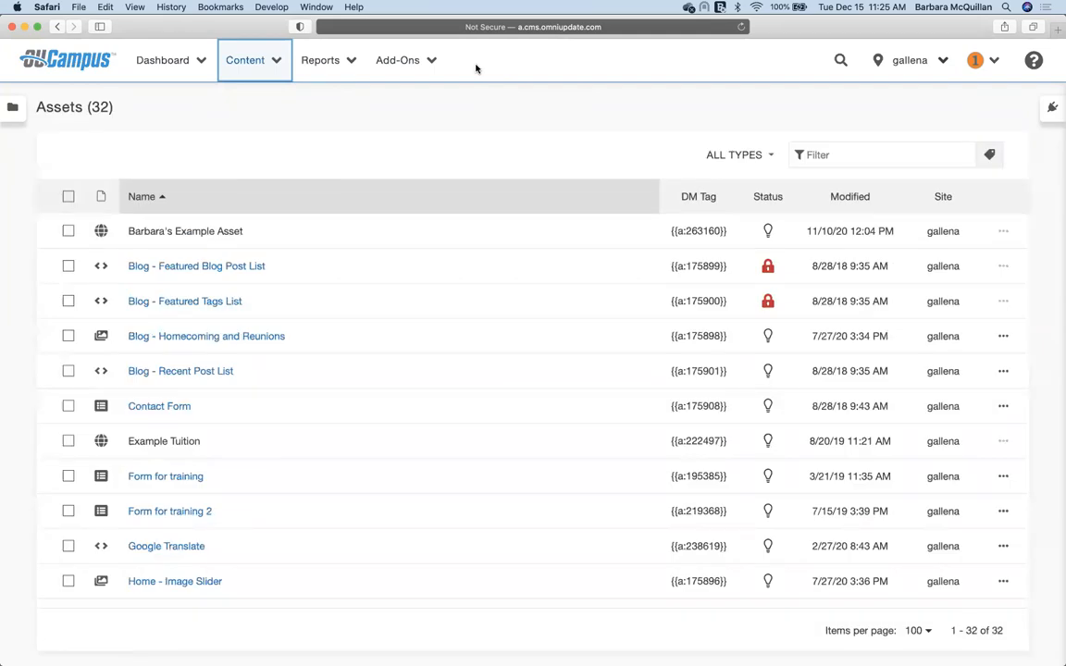
click(1004, 372)
click(961, 373)
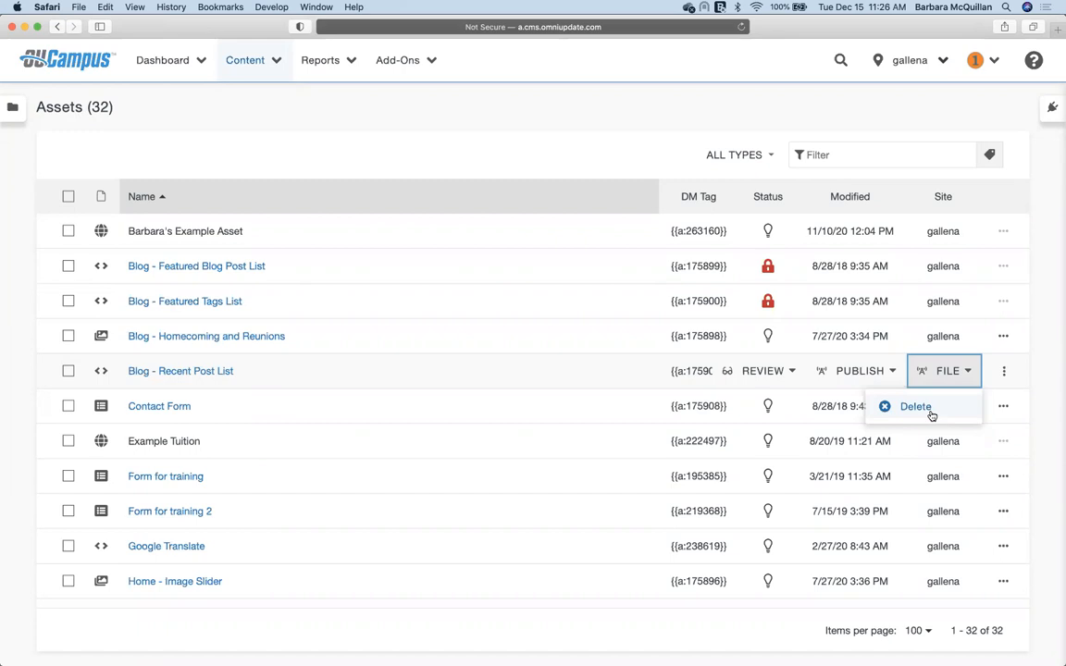
click(236, 61)
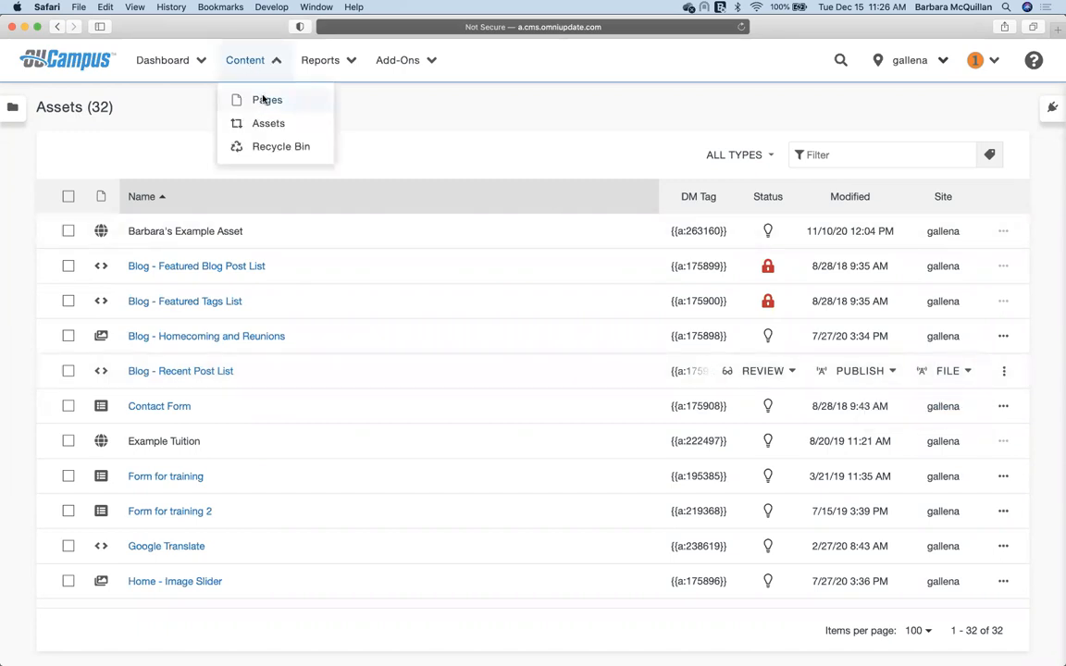
click(265, 99)
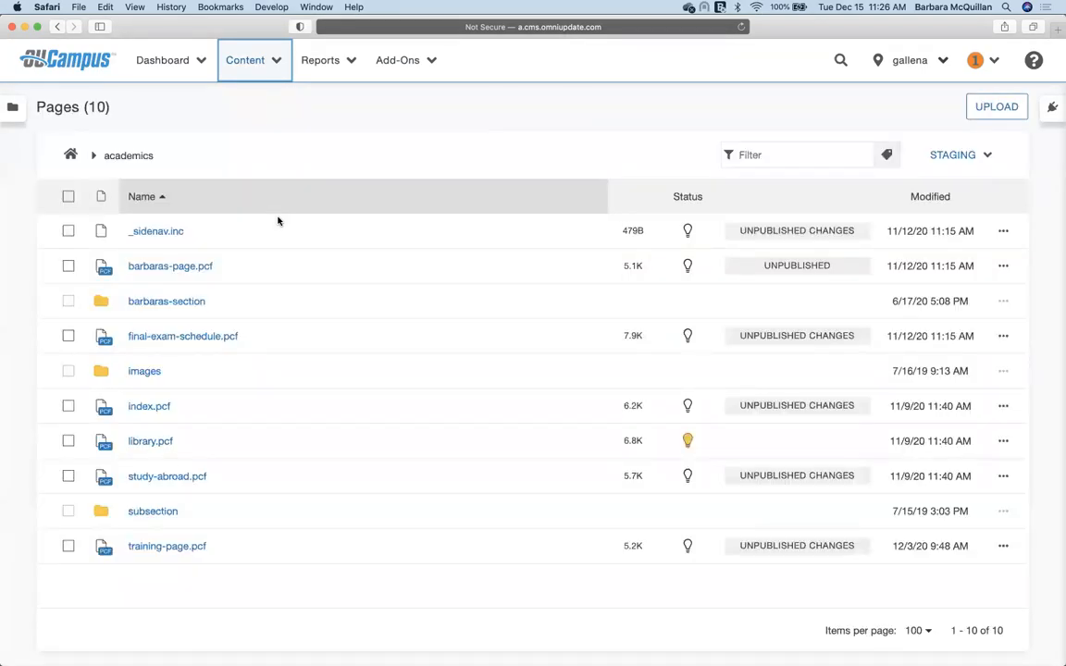
Open library.pcf from the Pages list and scroll down to its Main Content region
click(155, 444)
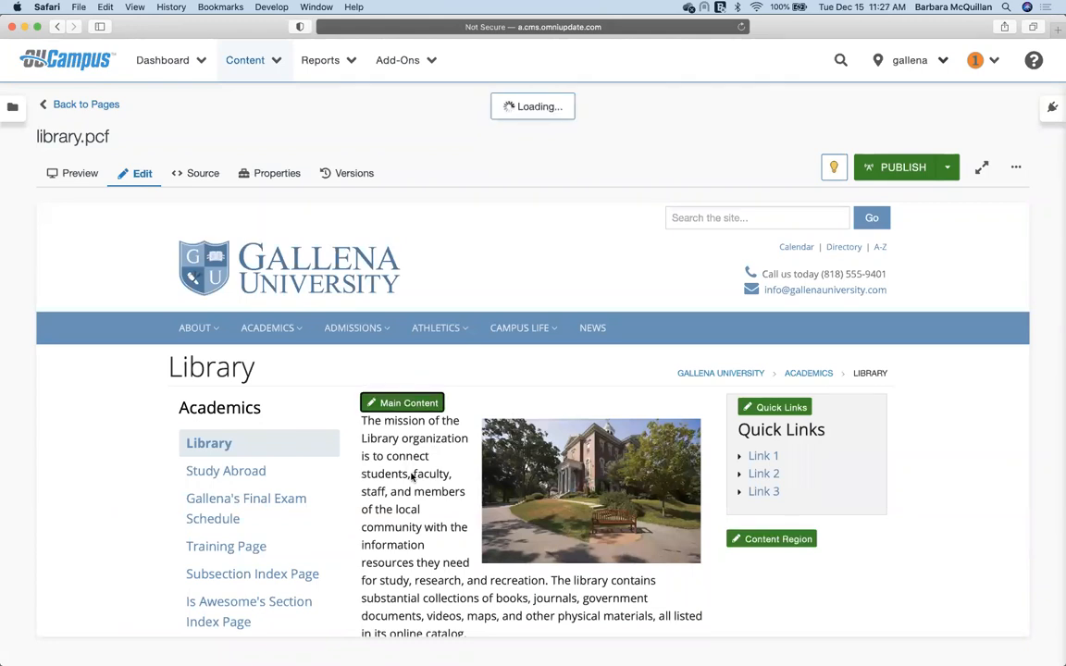
scroll(413, 524, down, 5)
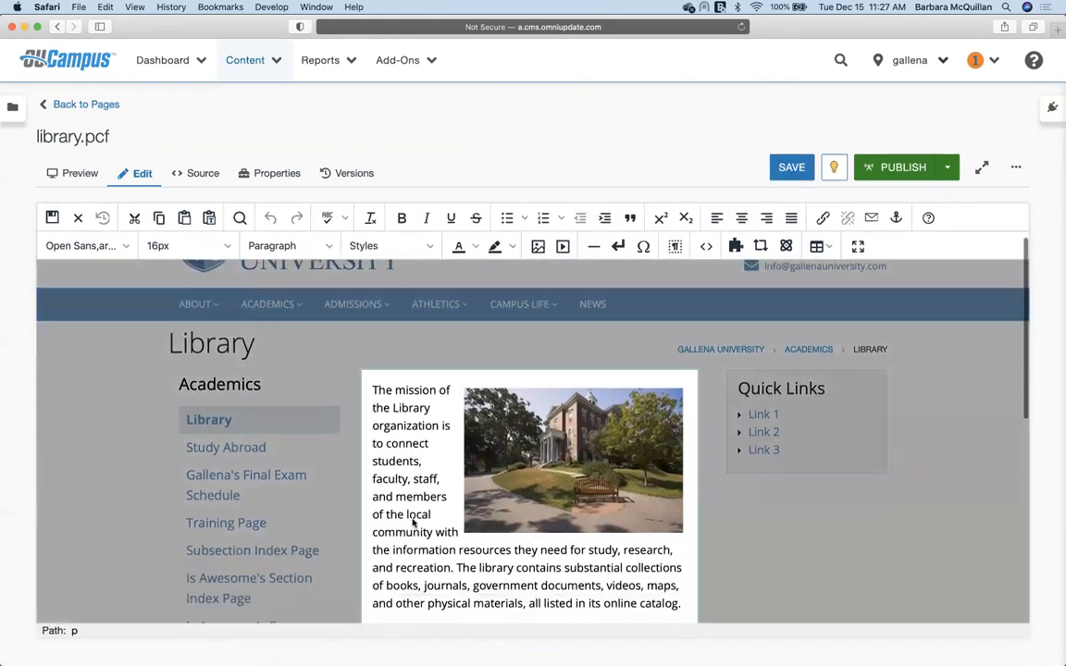
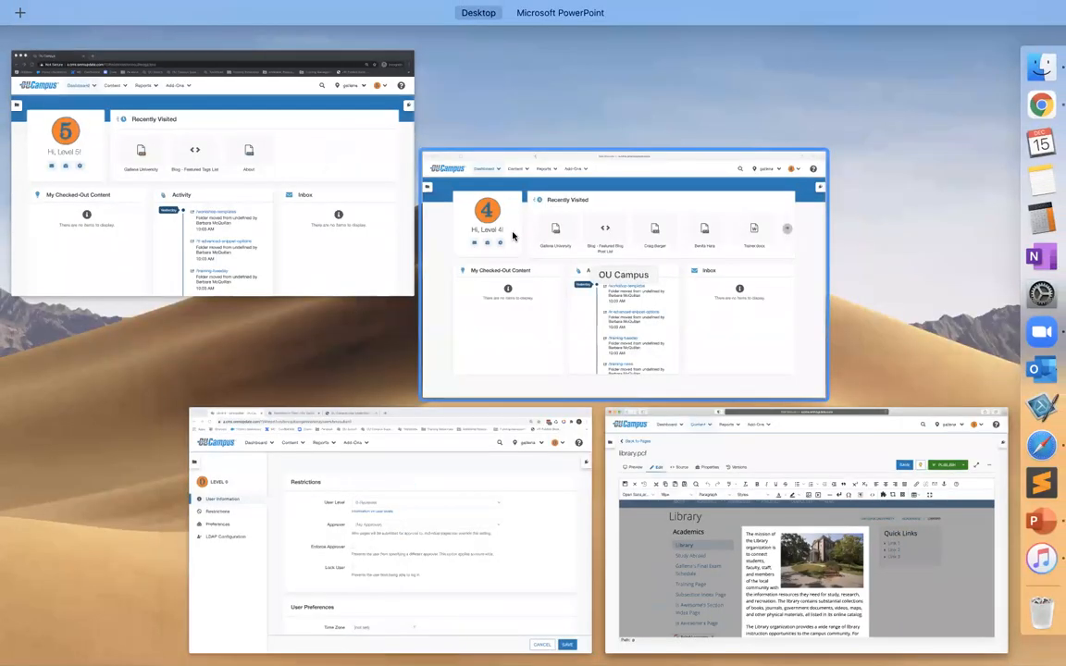
As the Level 4 user, open the Pages list and cancel the New Content template chooser
click(690, 379)
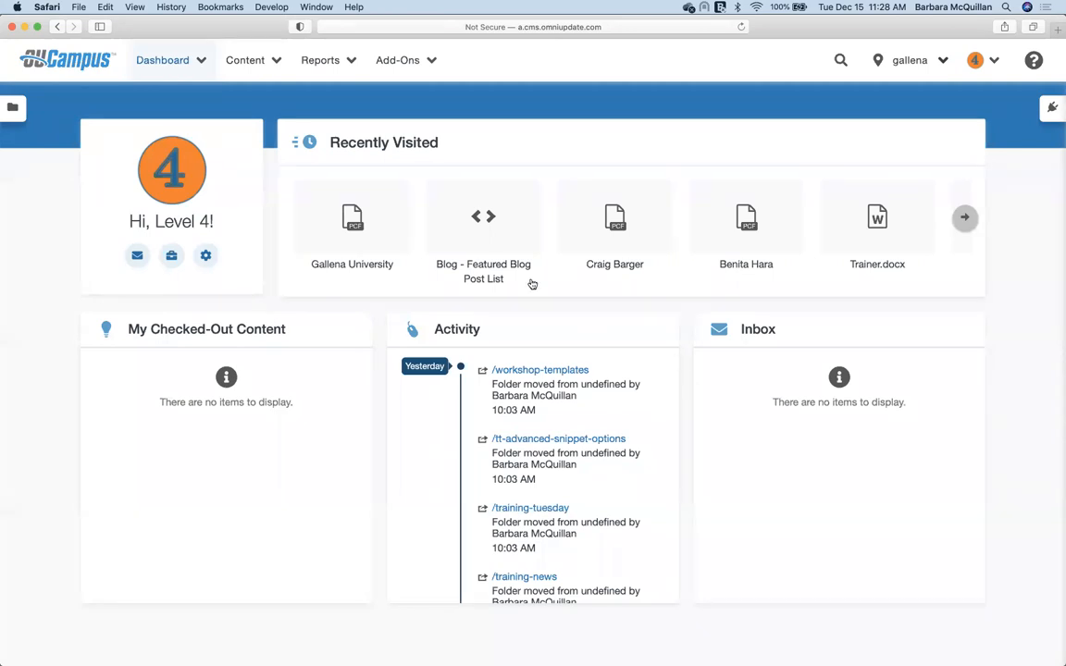
click(251, 64)
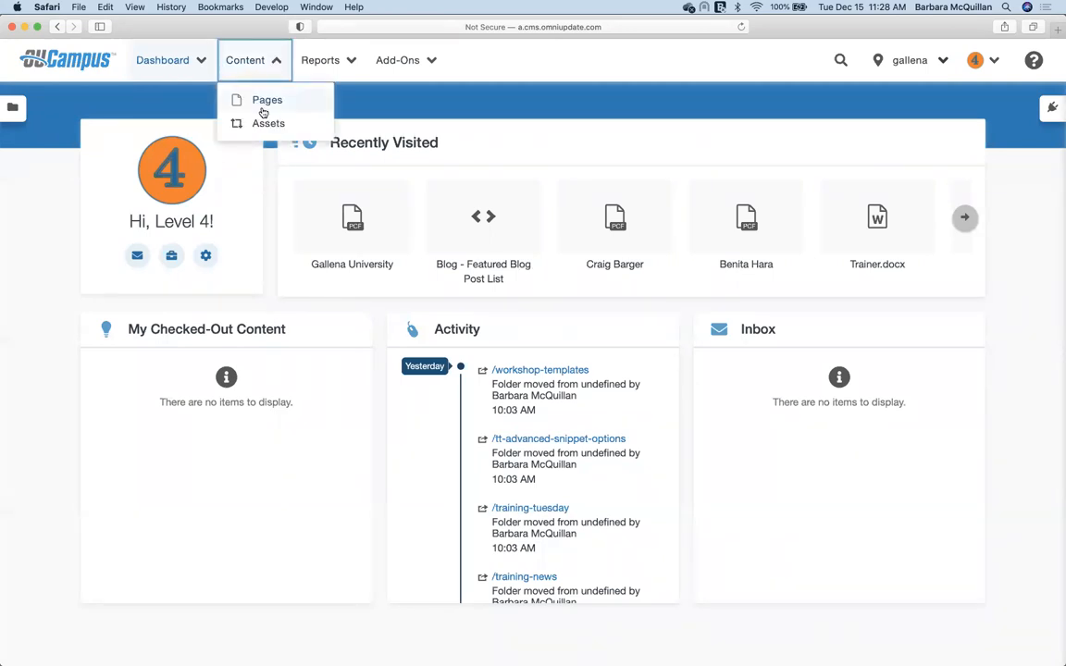
click(263, 104)
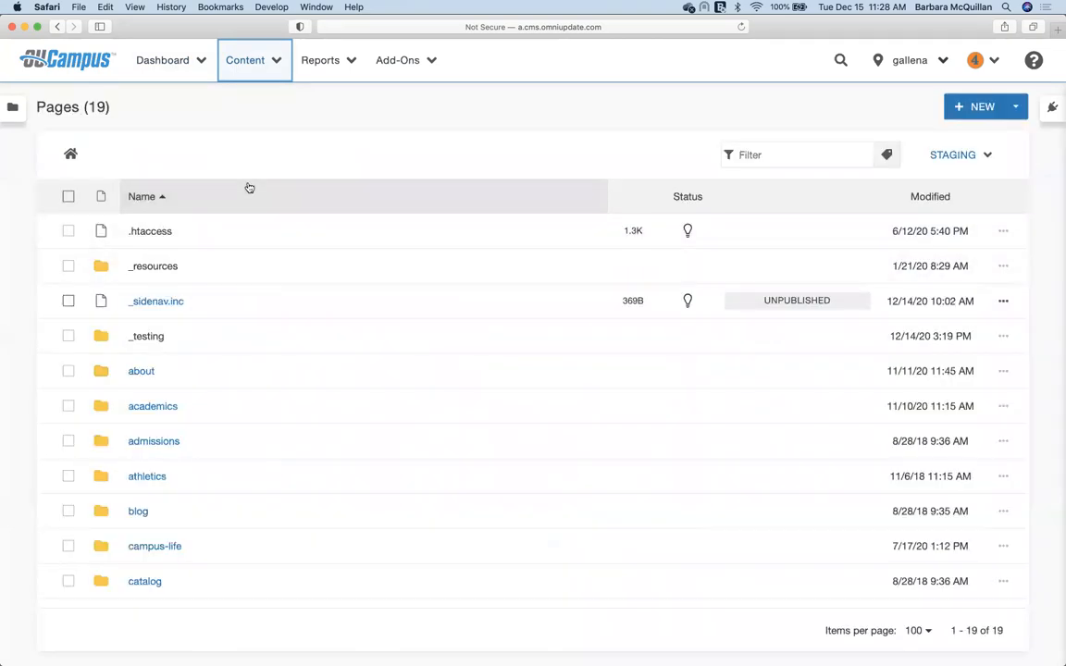
click(981, 108)
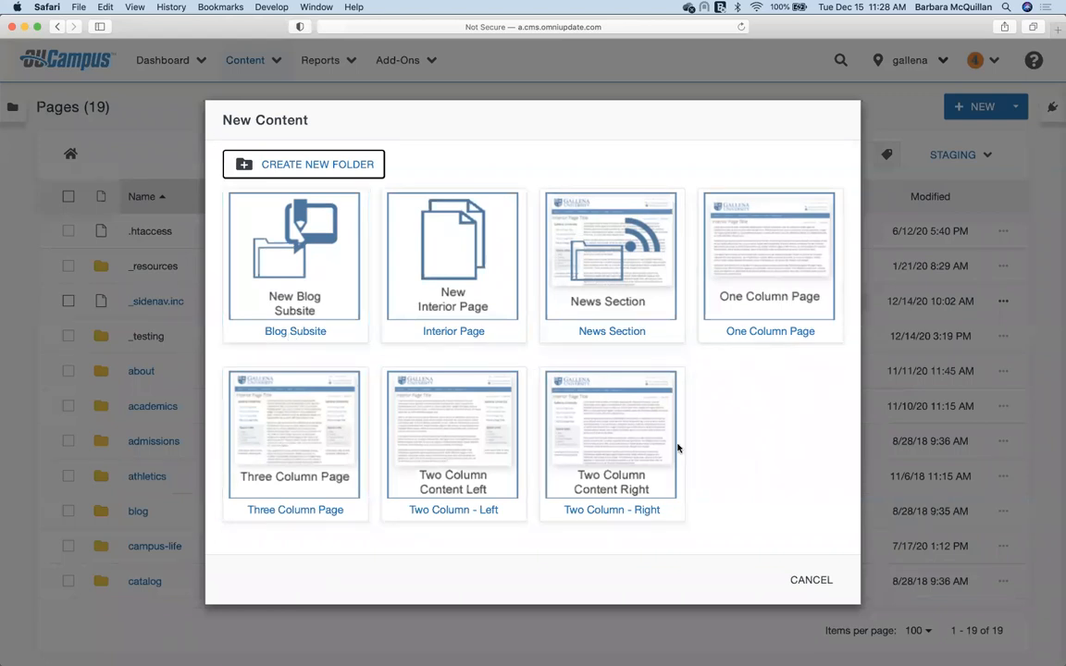
click(811, 581)
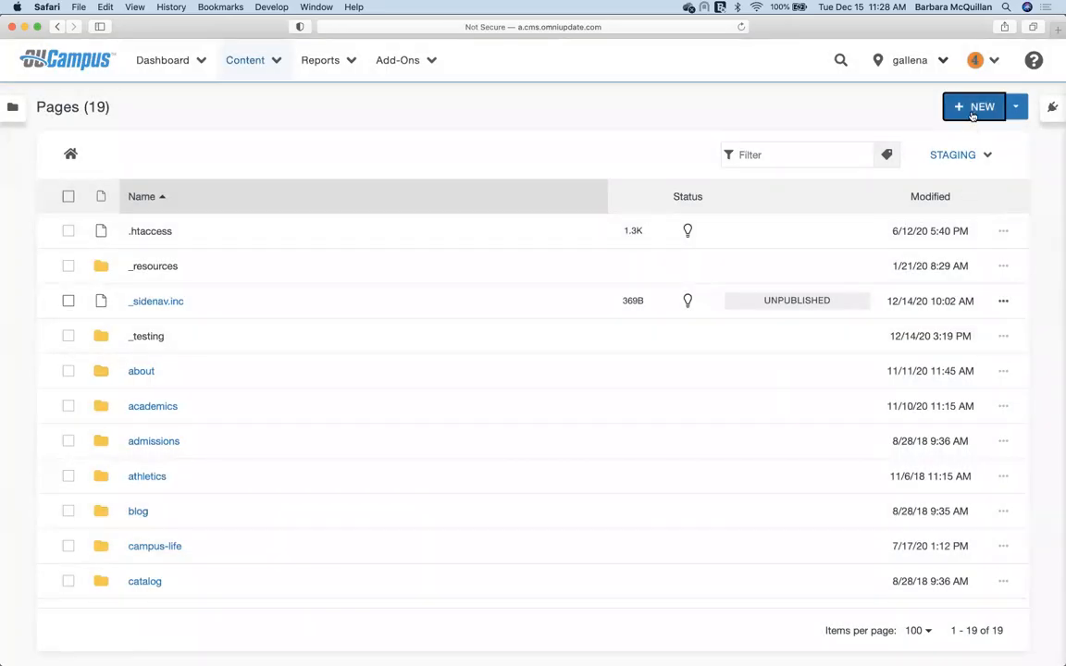
click(263, 72)
Show the 32-item Assets list and dismiss the Create new Asset chooser without creating anything
click(278, 126)
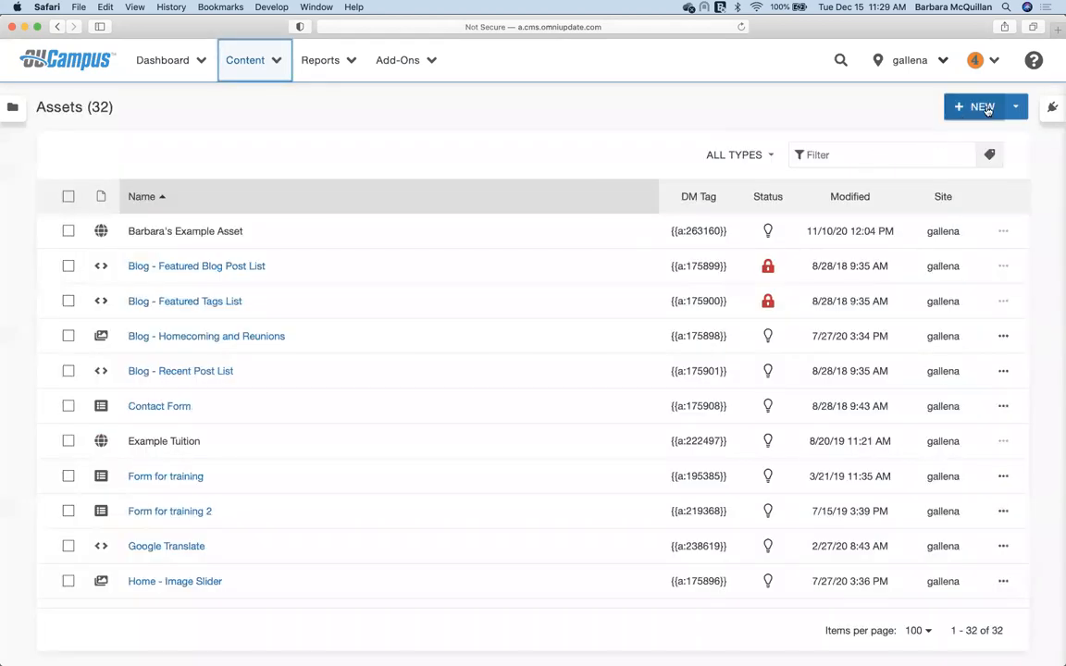
click(979, 107)
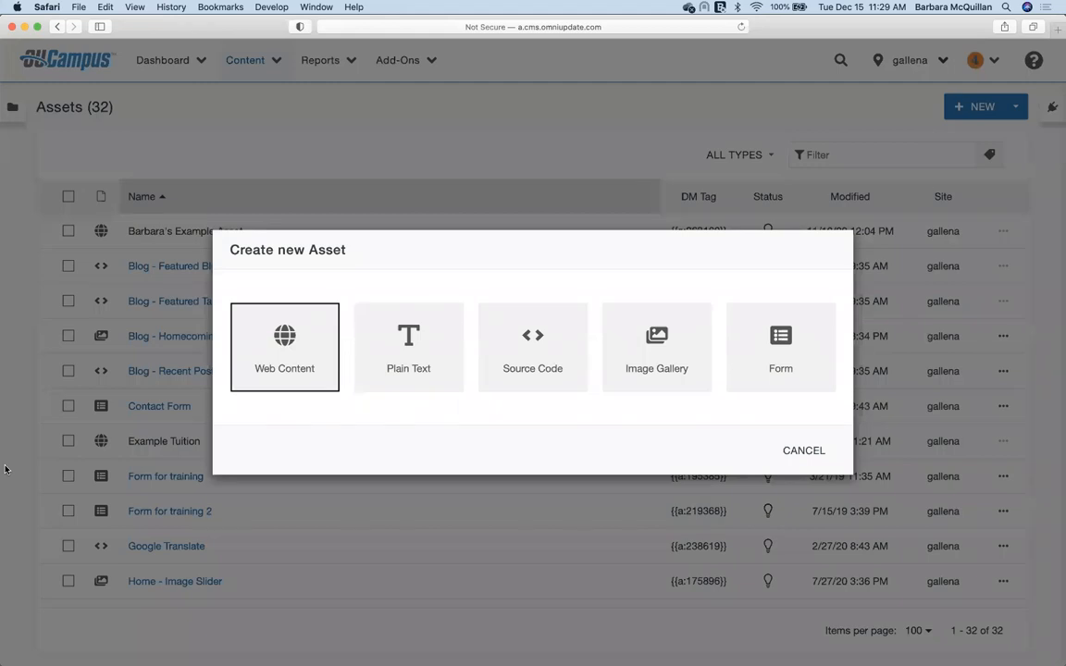
click(802, 451)
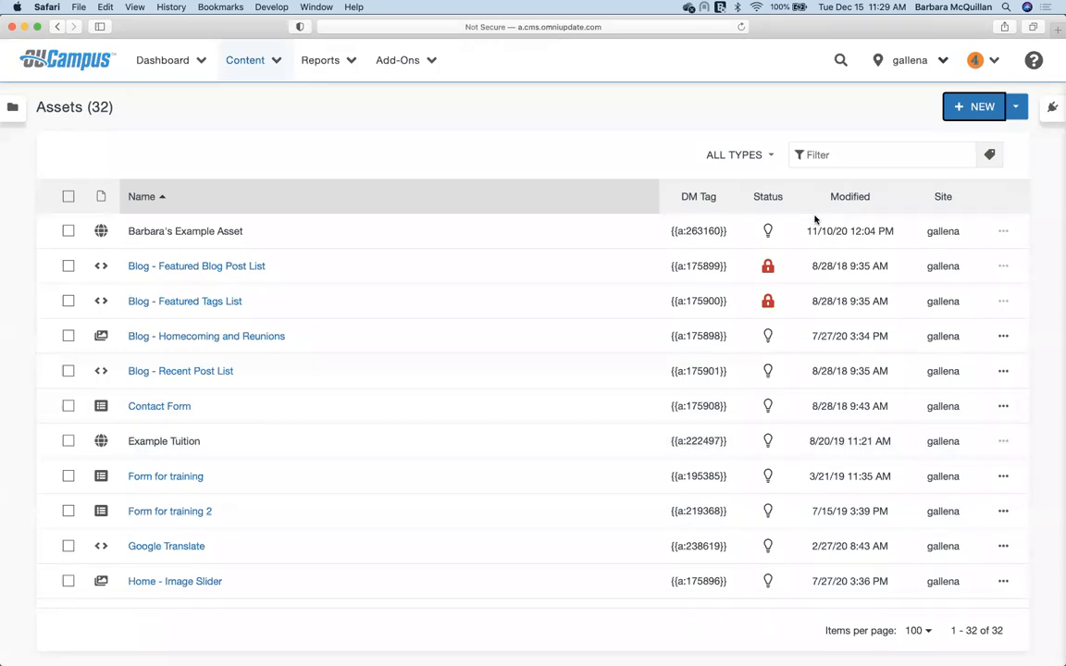
click(982, 61)
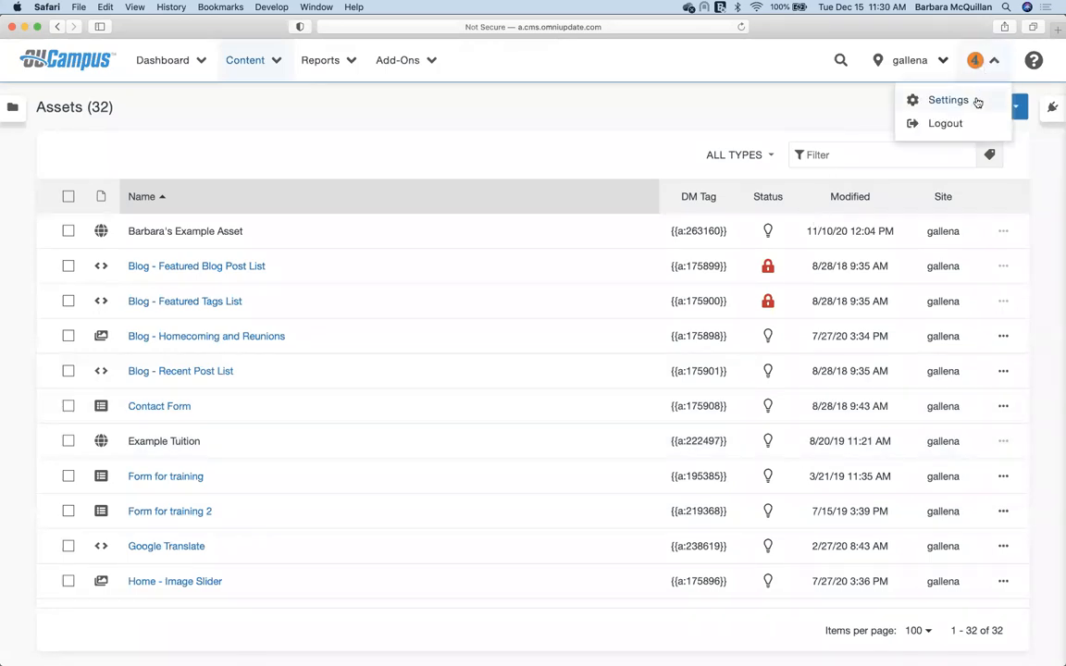
Check Level 4 Restrictions: 4-Contributor, no approver, and source, upload, overwrite, delete disallowed
click(975, 100)
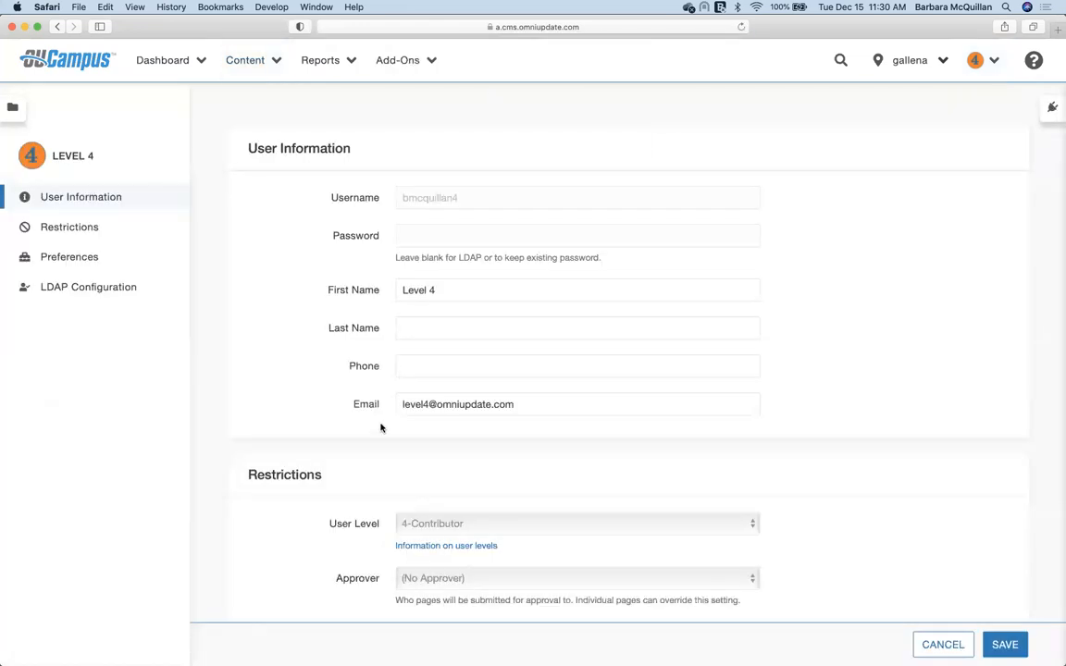
scroll(380, 427, down, 1)
scroll(381, 433, down, 8)
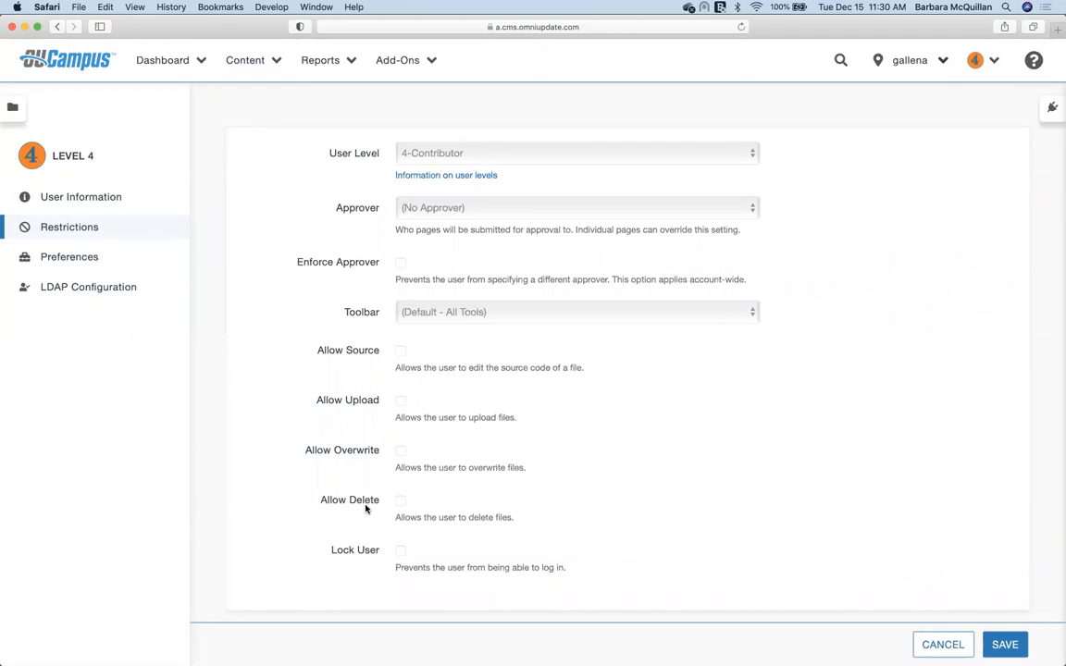
key(ctrl+Up)
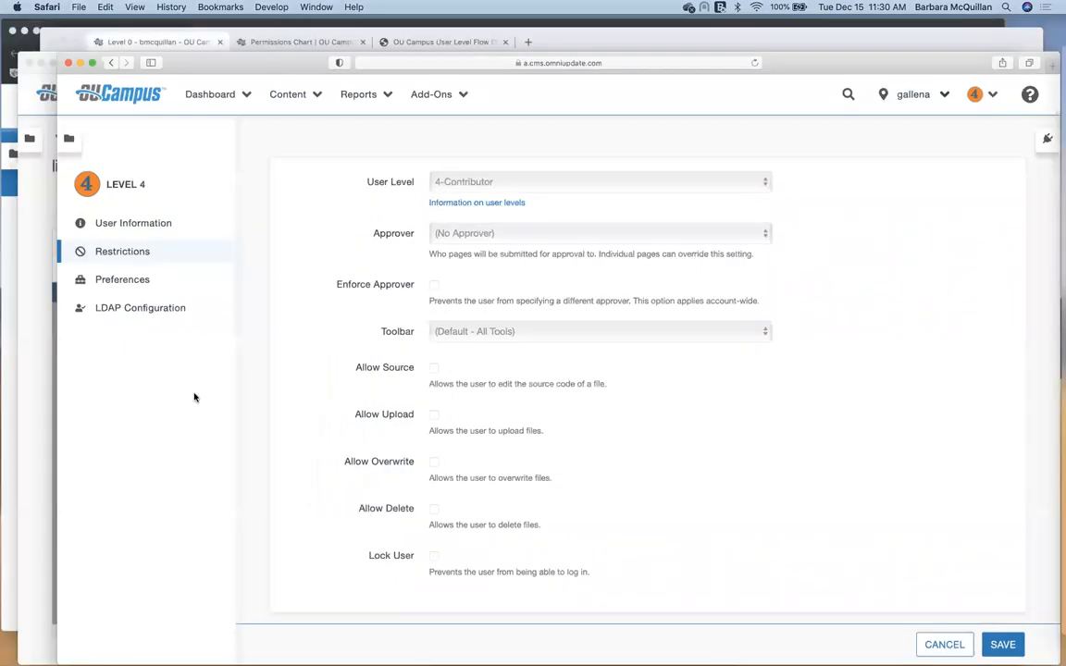
In the Level 5 Chrome window, bring up the site's Pages list
click(213, 232)
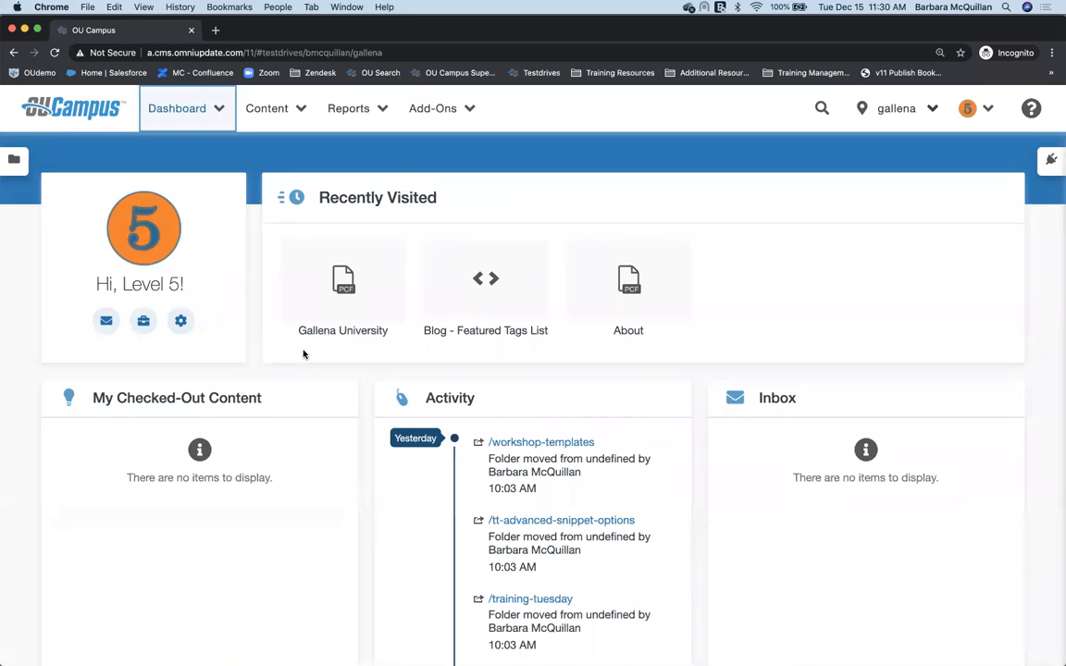
click(277, 108)
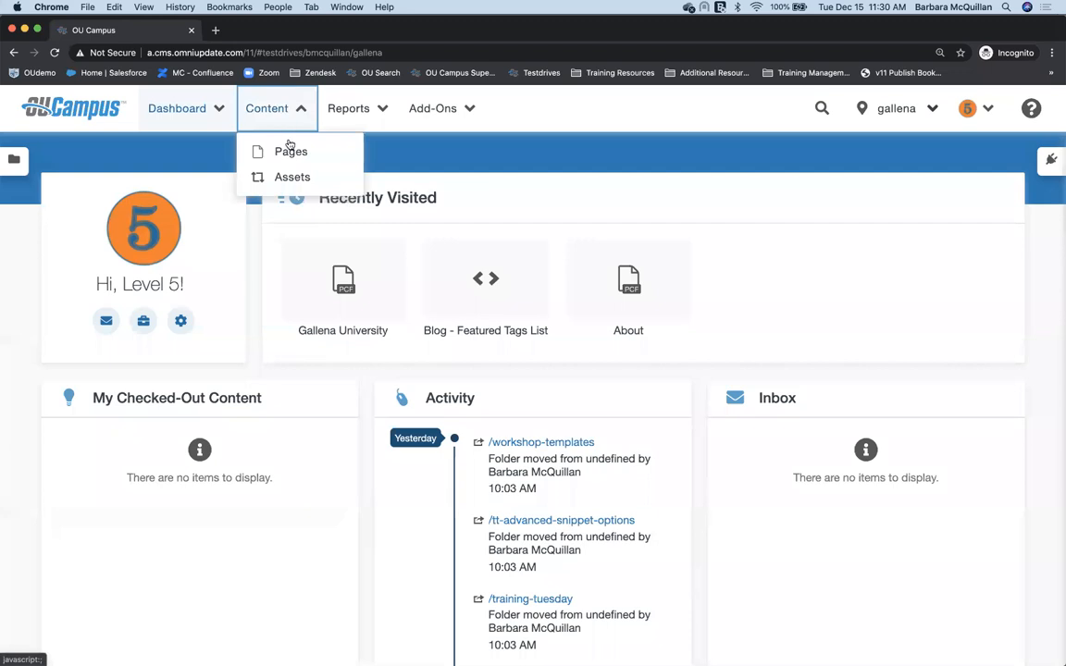
click(288, 148)
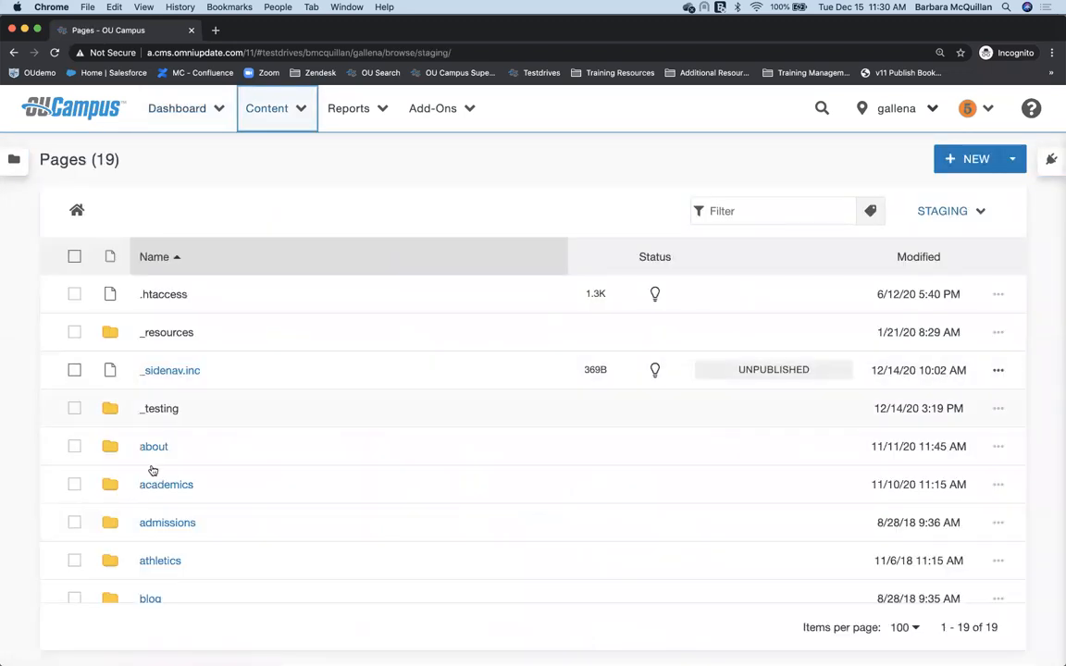
scroll(191, 416, down, 2)
Check out academics/study-abroad.pcf and view its Title and Metadata properties
click(174, 389)
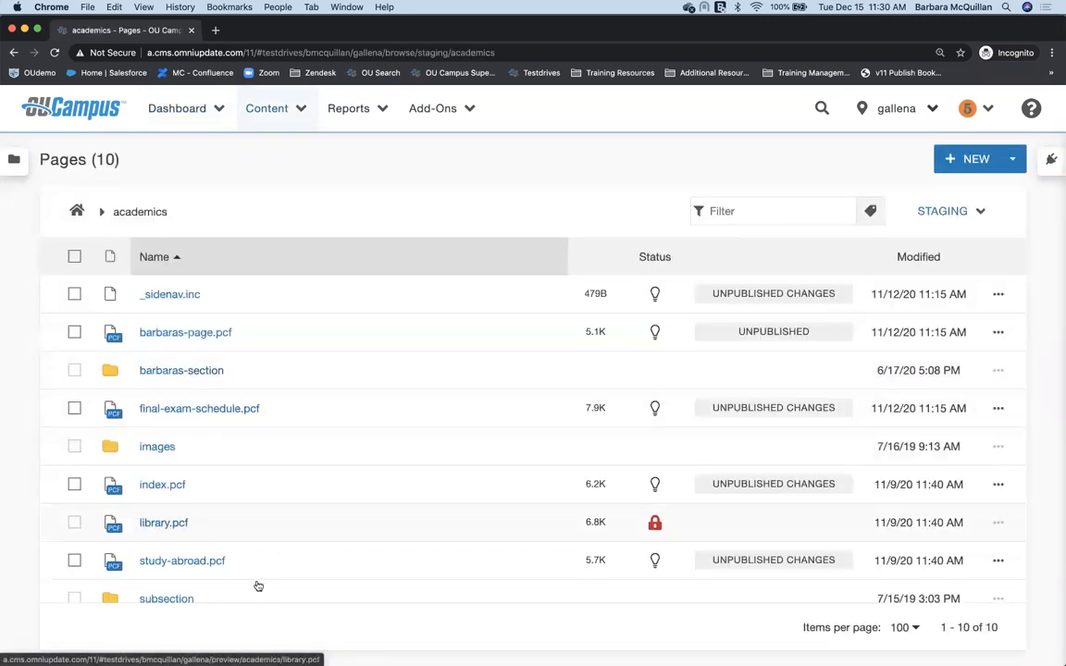
click(168, 564)
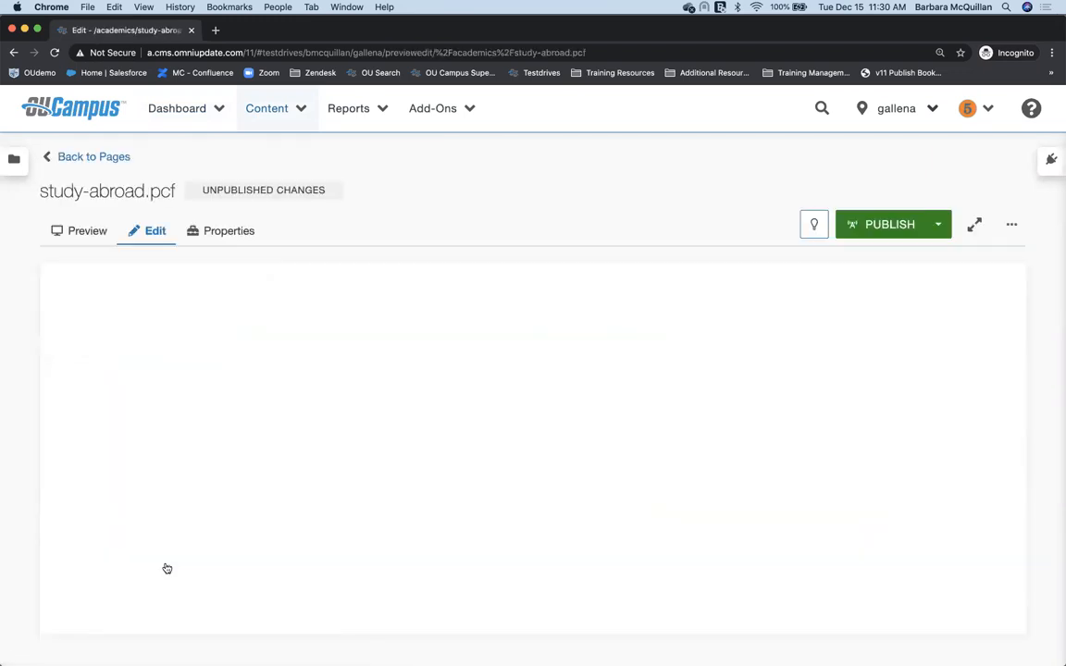
click(813, 226)
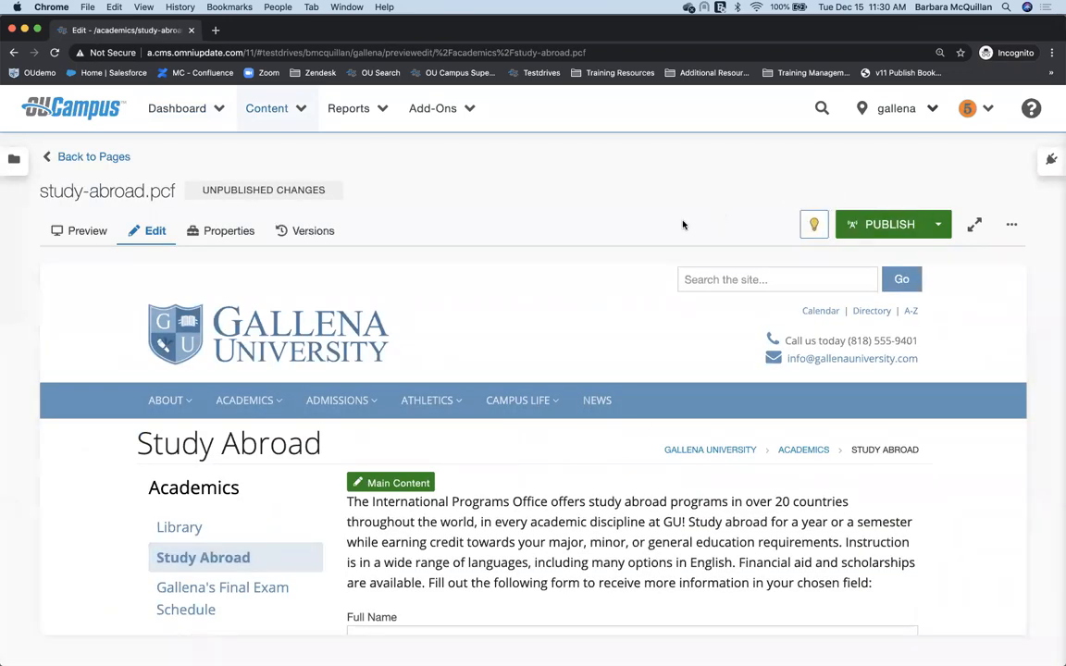
click(242, 231)
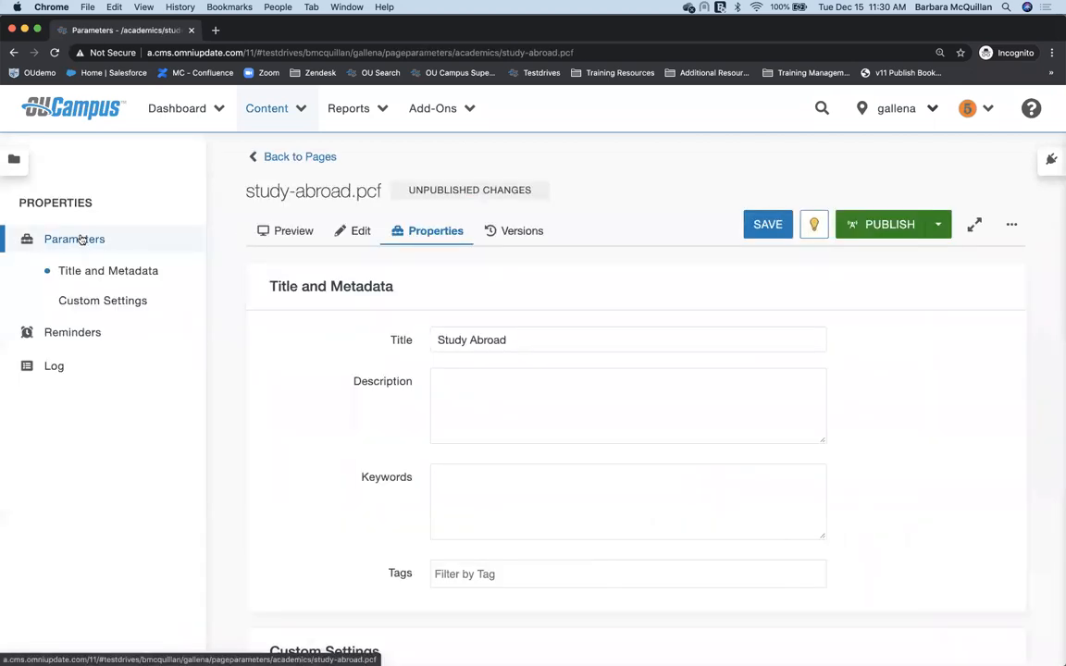
click(813, 228)
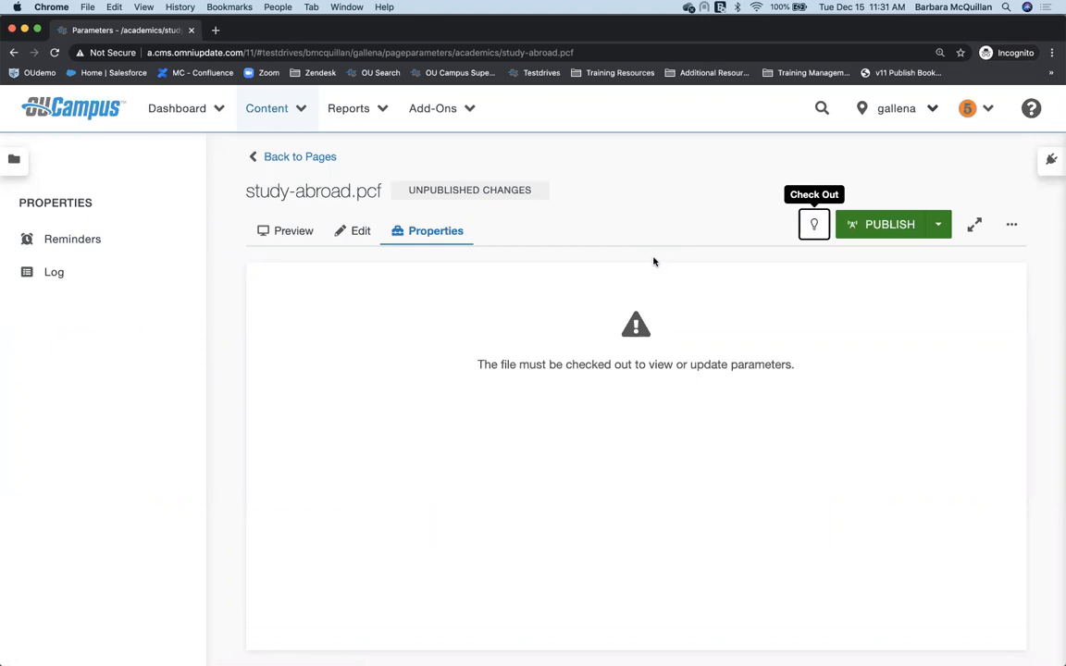
click(814, 224)
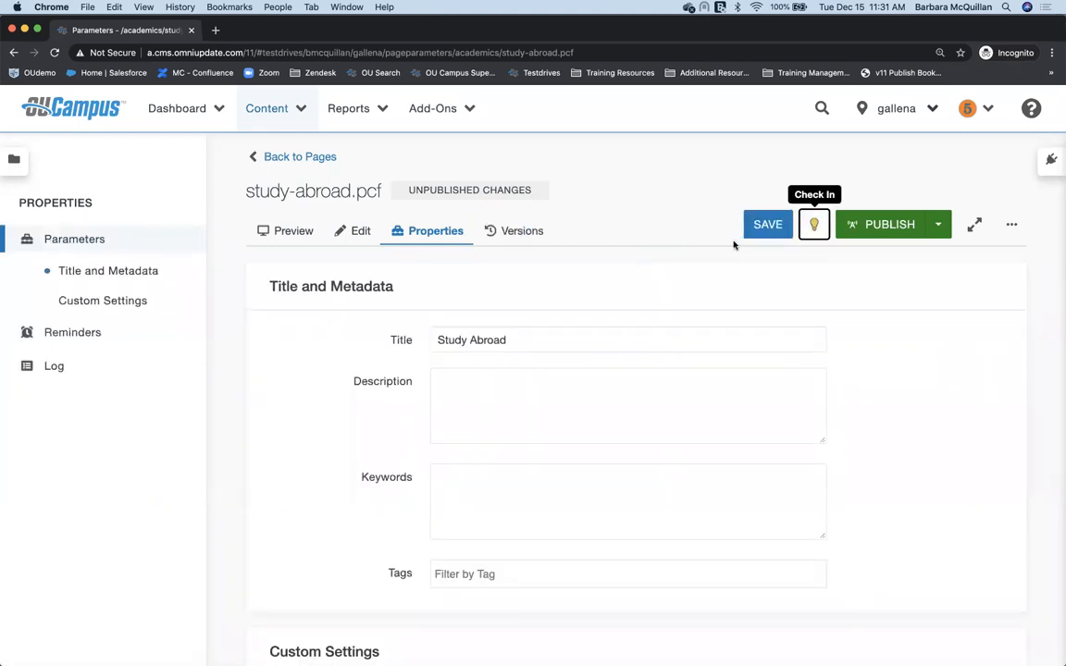
key(ctrl+Up)
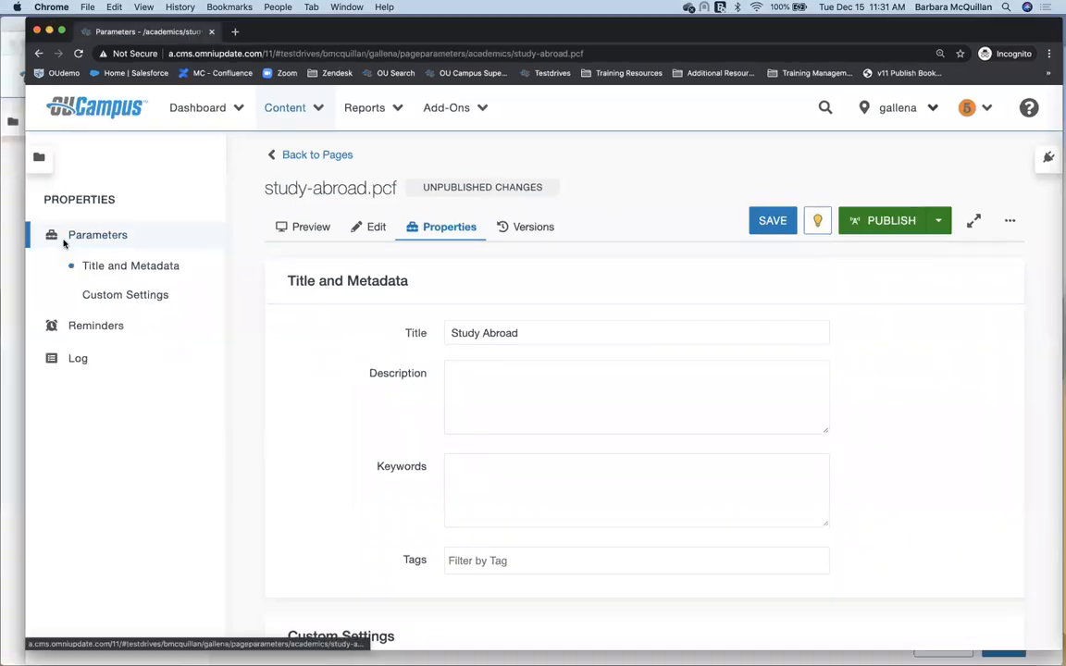
click(606, 289)
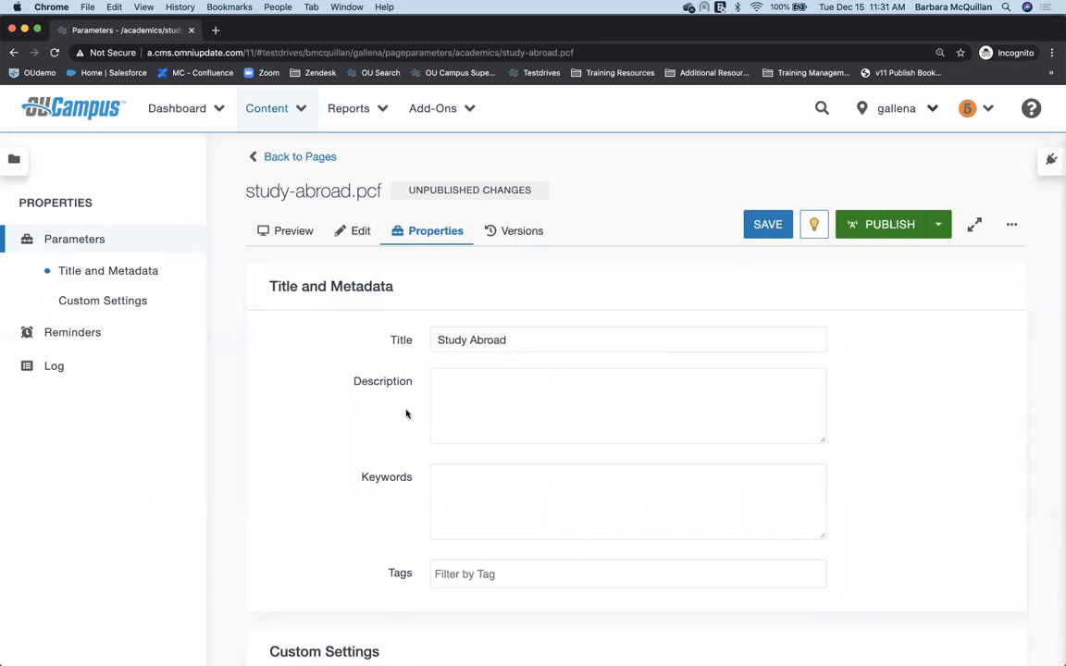
click(518, 338)
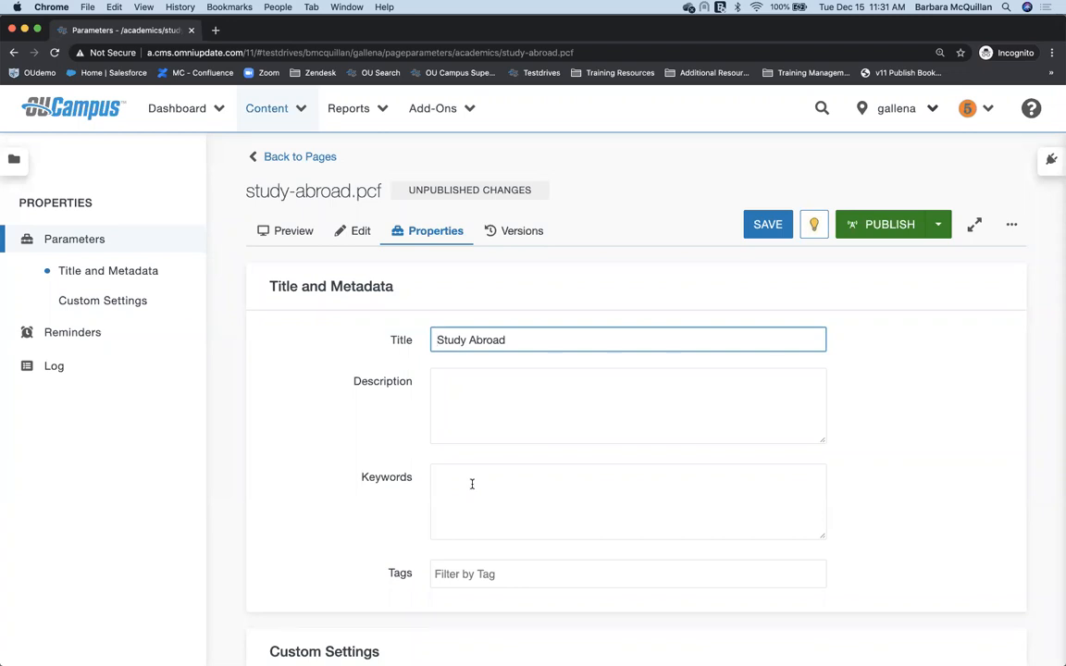
scroll(443, 553, down, 2)
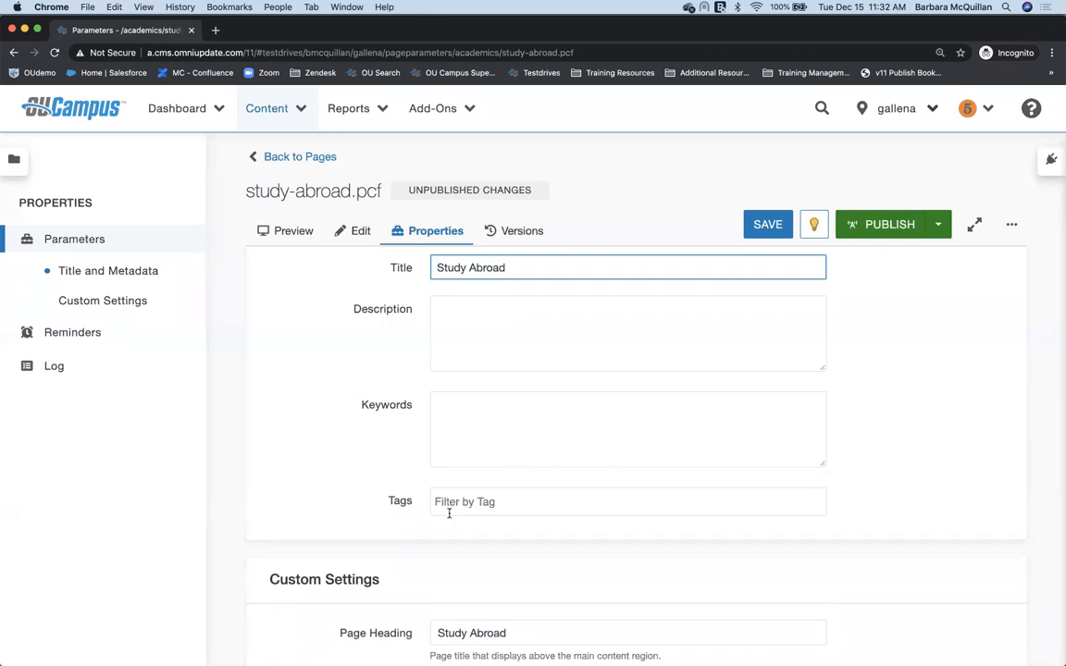
scroll(449, 514, down, 3)
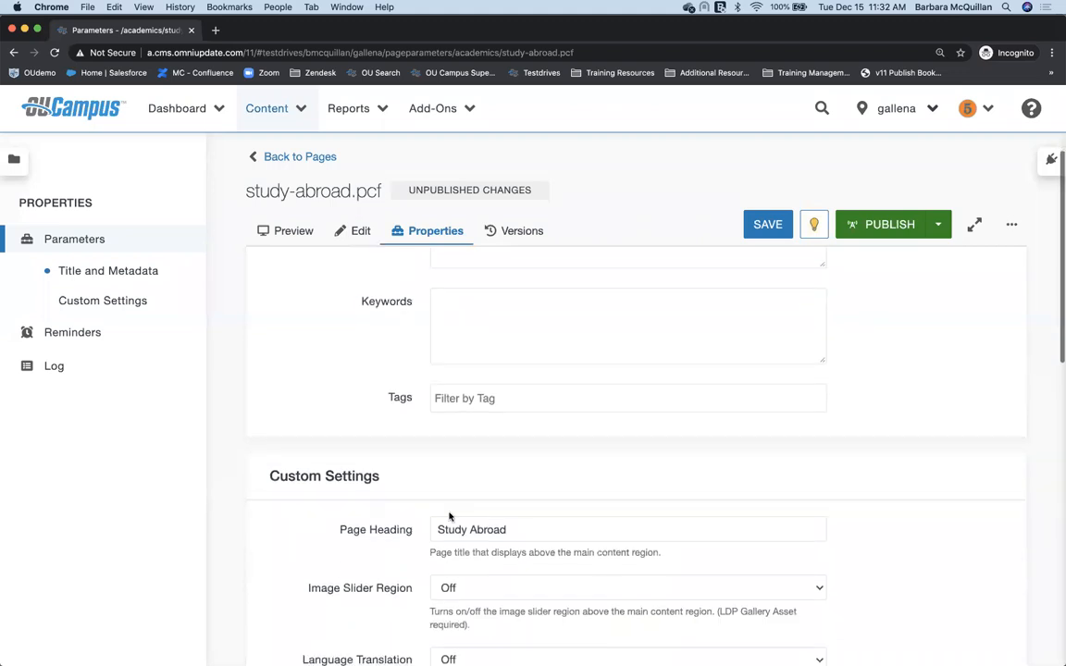
right_click(449, 516)
click(351, 562)
scroll(350, 562, down, 3)
scroll(350, 562, down, 3)
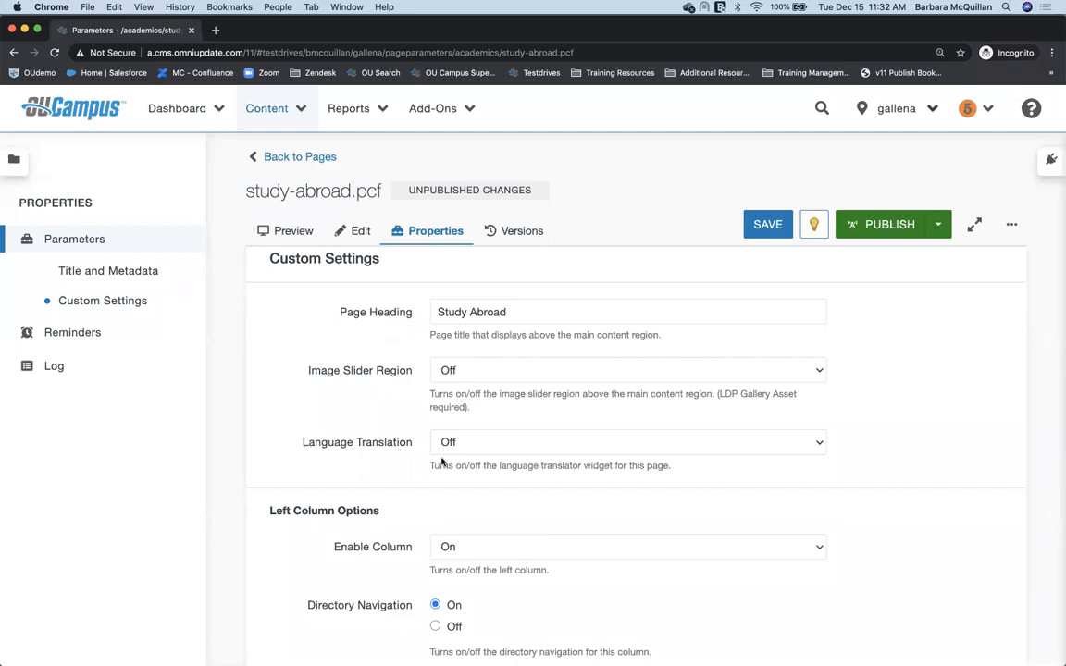
scroll(320, 592, down, 5)
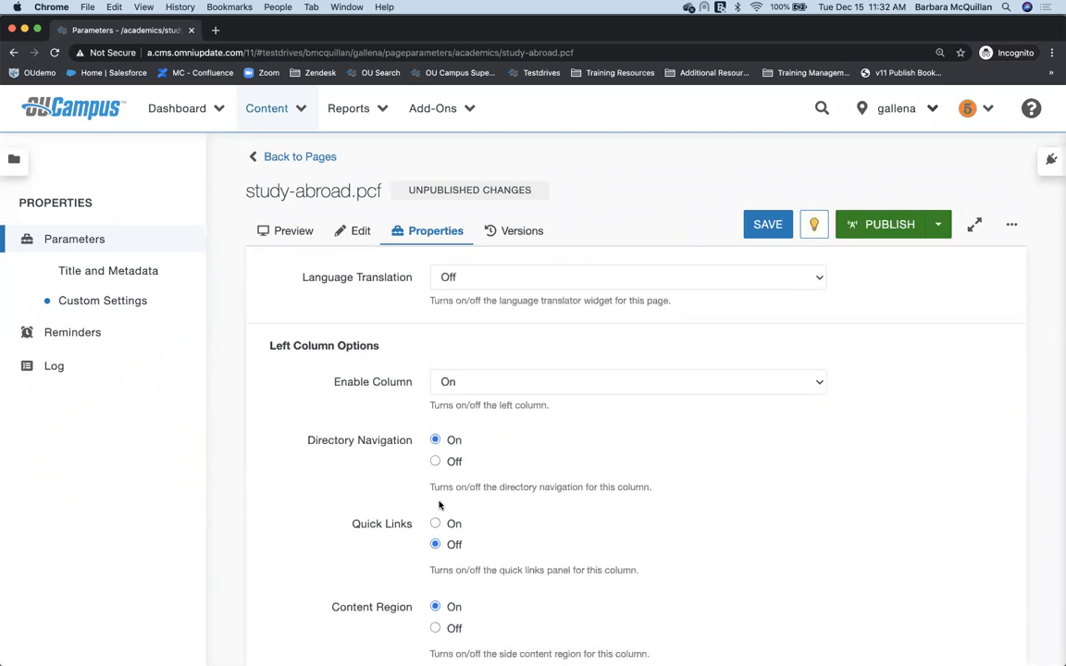
scroll(449, 519, down, 4)
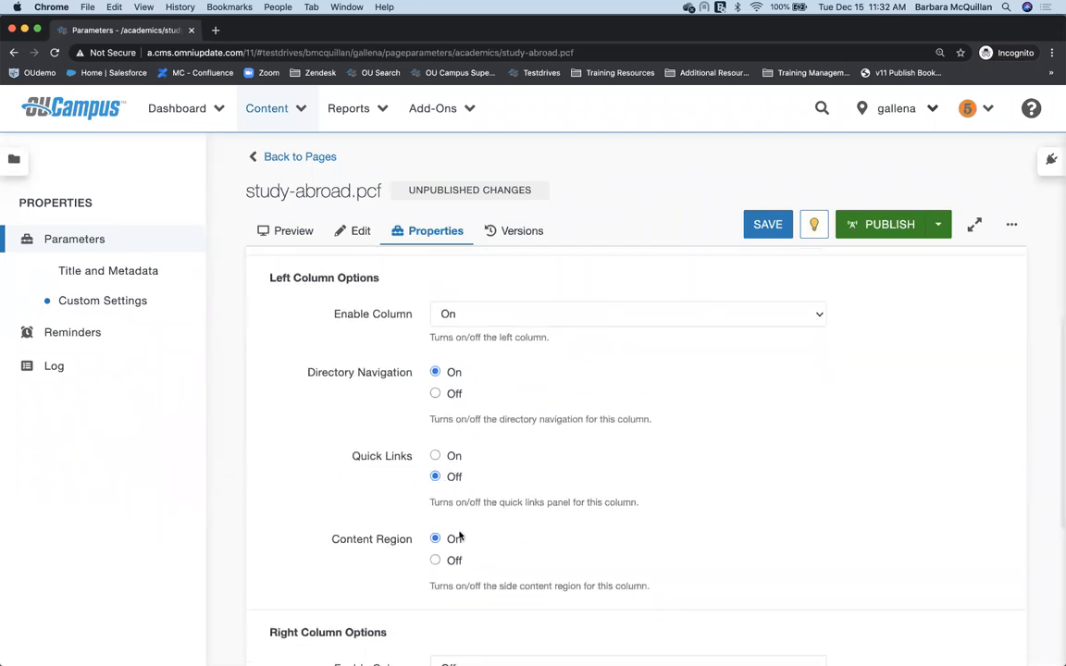
scroll(460, 536, down, 4)
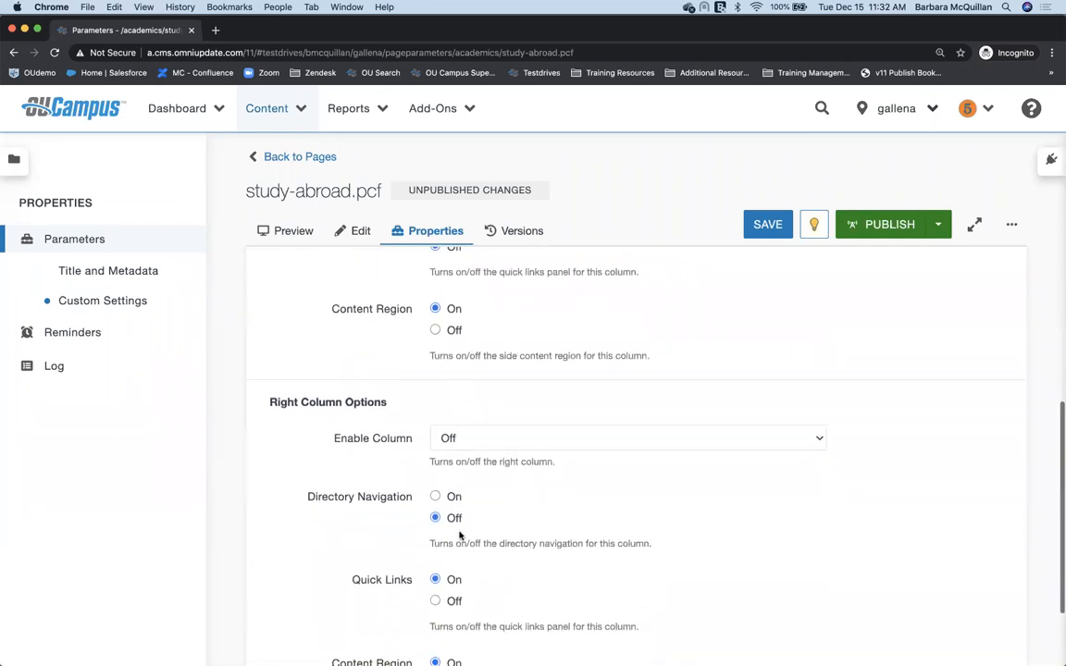
scroll(397, 494, down, 3)
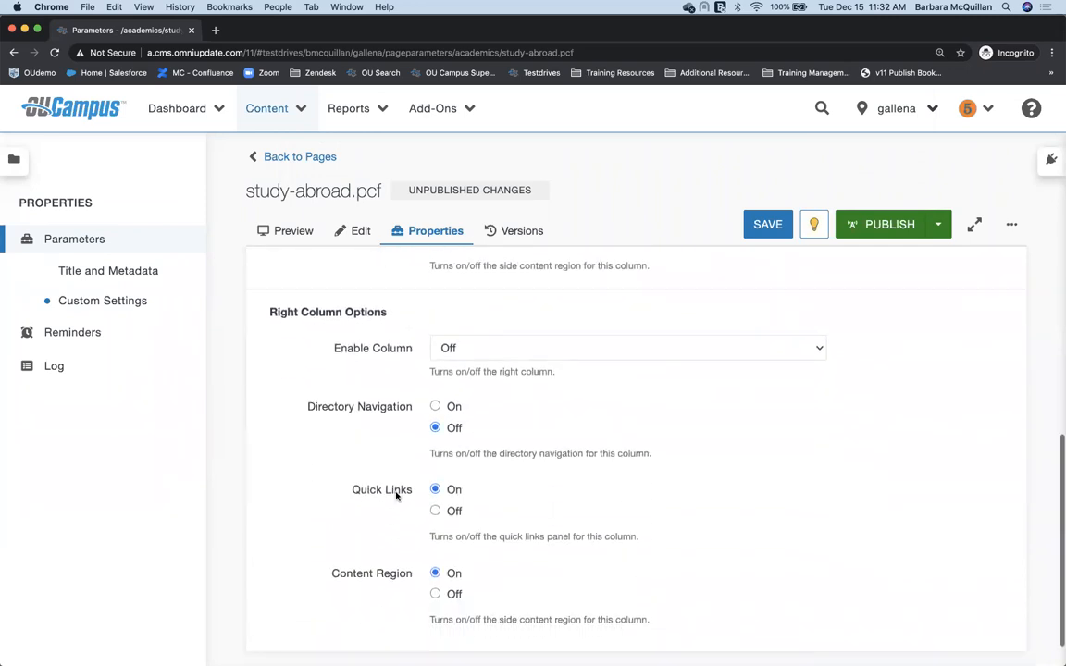
scroll(396, 497, up, 5)
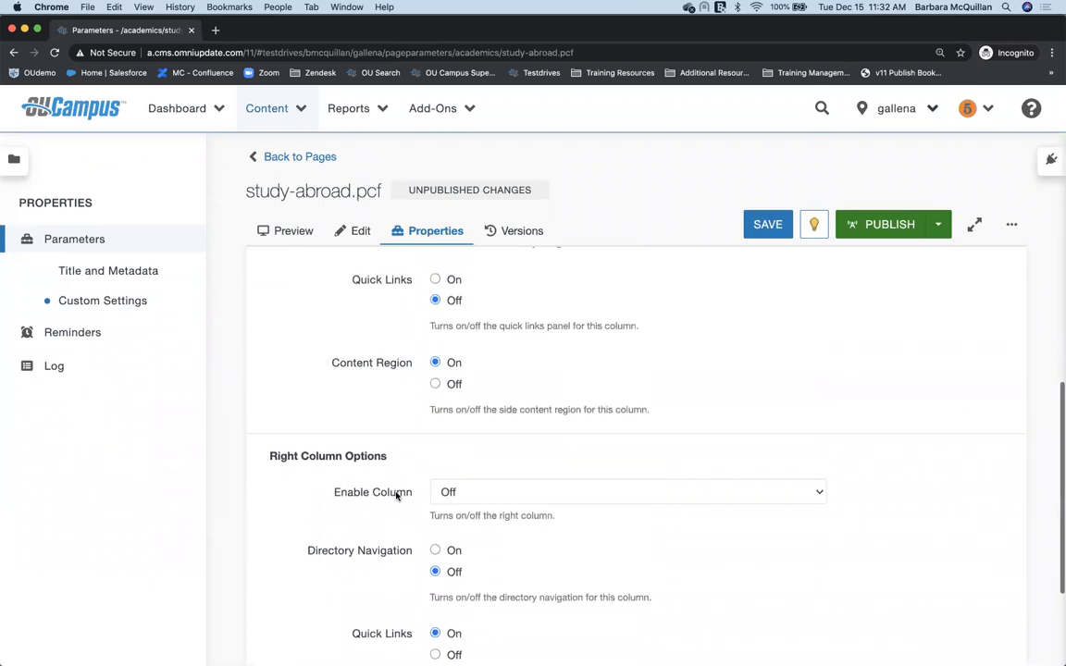
scroll(396, 497, up, 9)
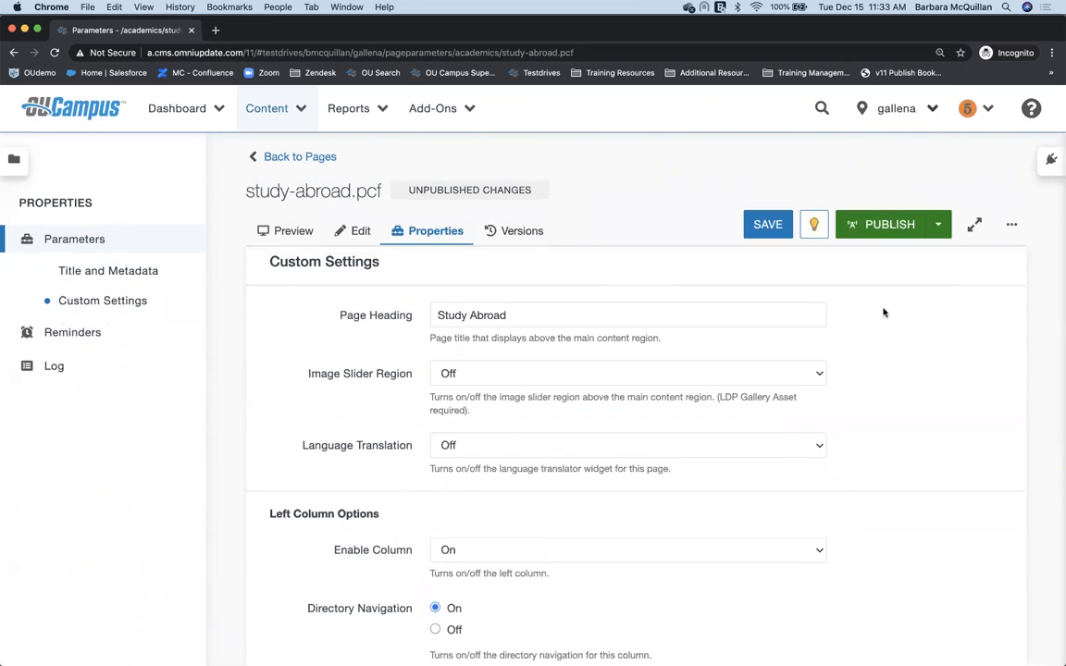
click(968, 109)
Review the Level 5 account's Restrictions settings, then log out of that account
click(962, 156)
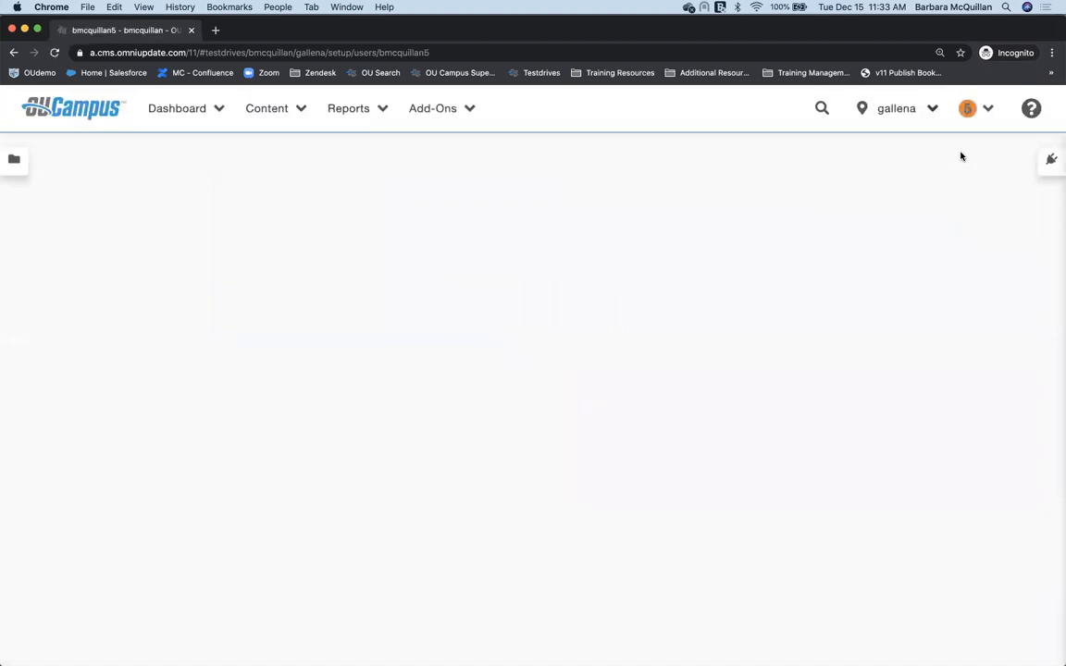
scroll(331, 447, down, 2)
scroll(331, 447, down, 8)
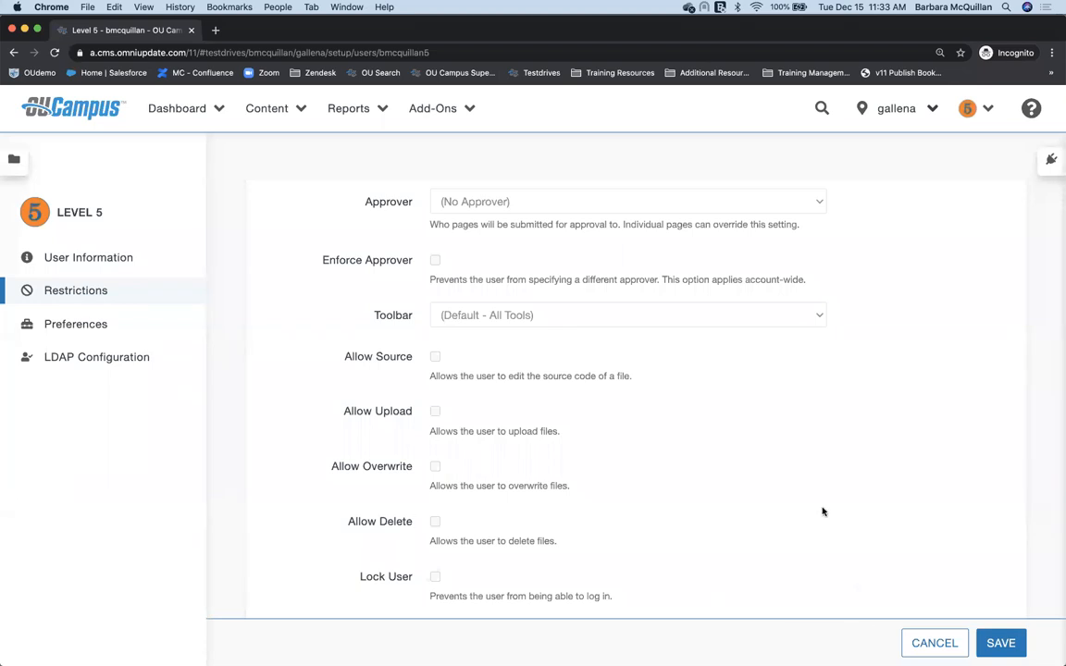
click(973, 110)
click(953, 176)
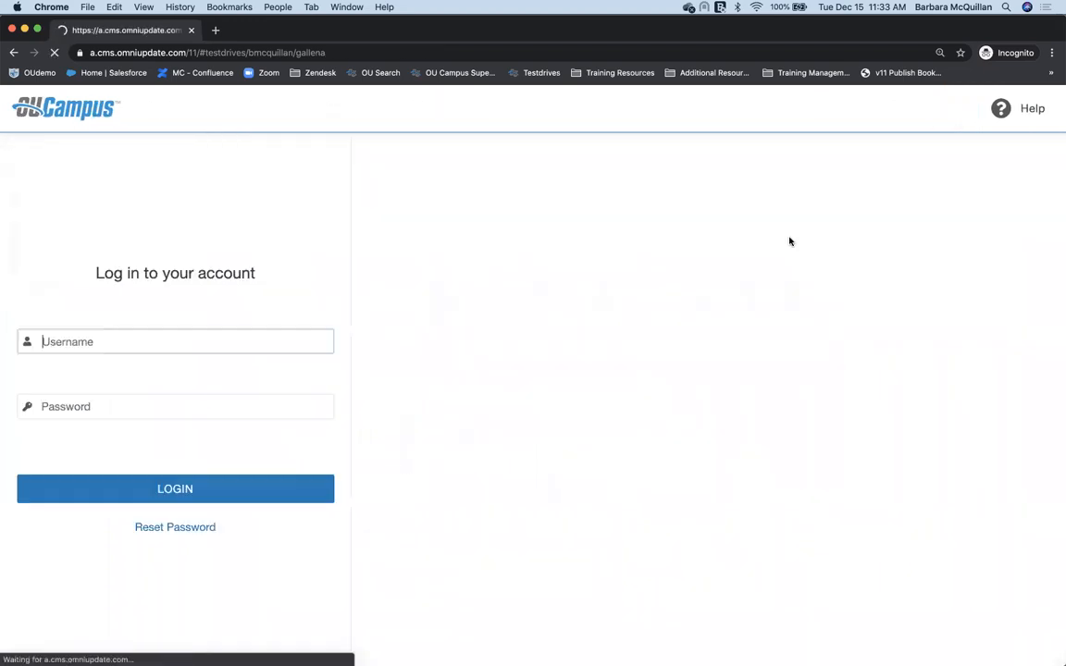
Log in with the Level 6 username and password and open the Pages listing
text(bmcquillan)
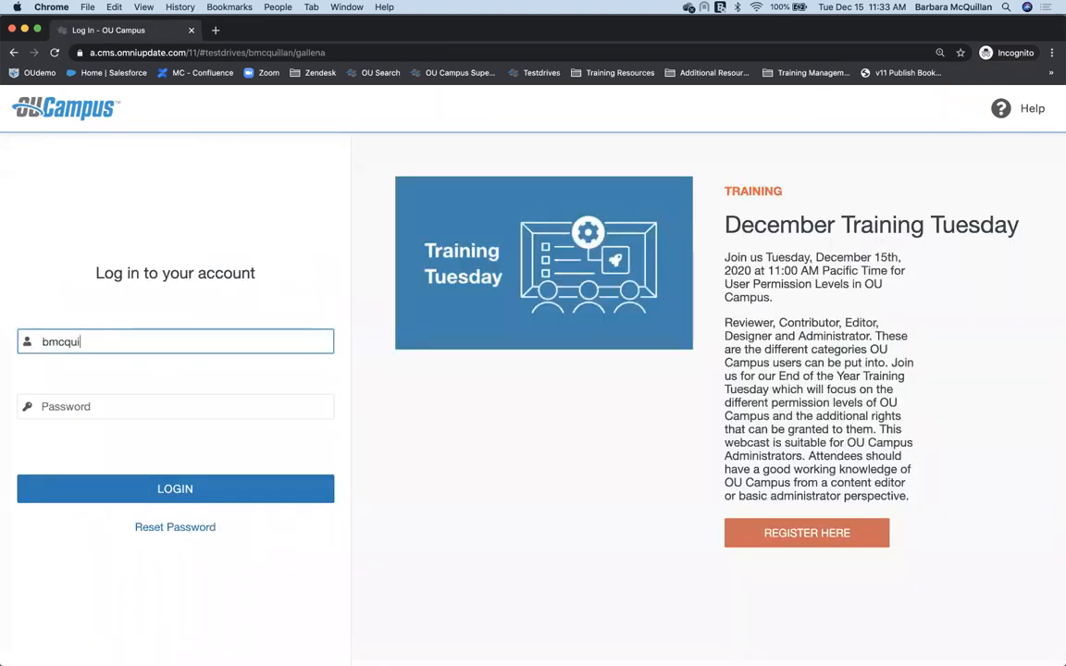
text(6)
key(Tab)
text(*****)
key(Return)
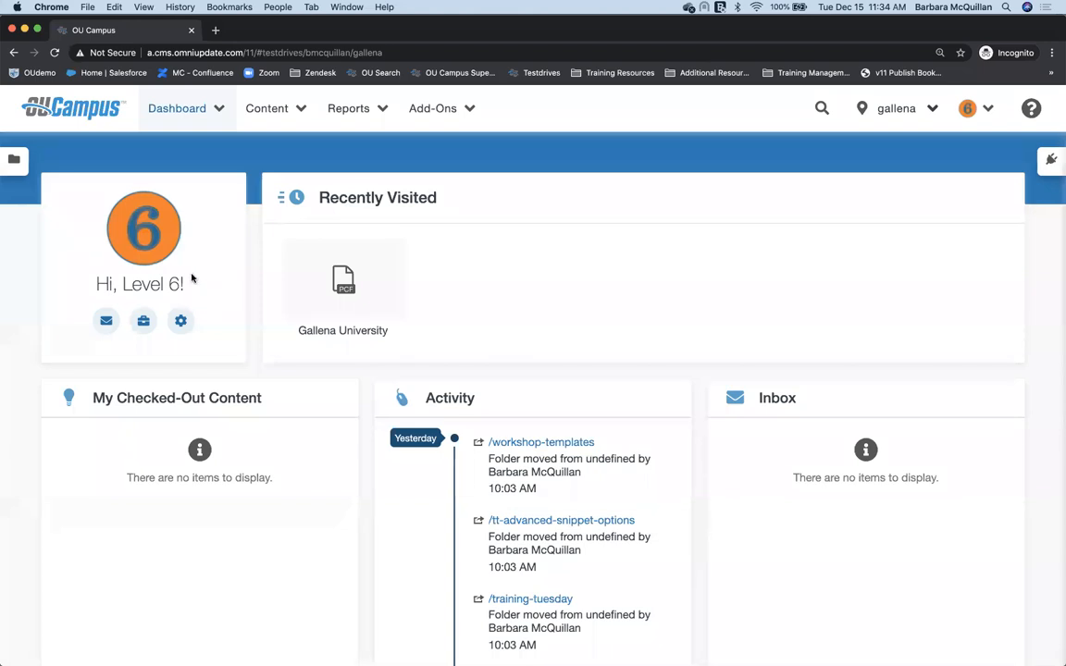
click(276, 113)
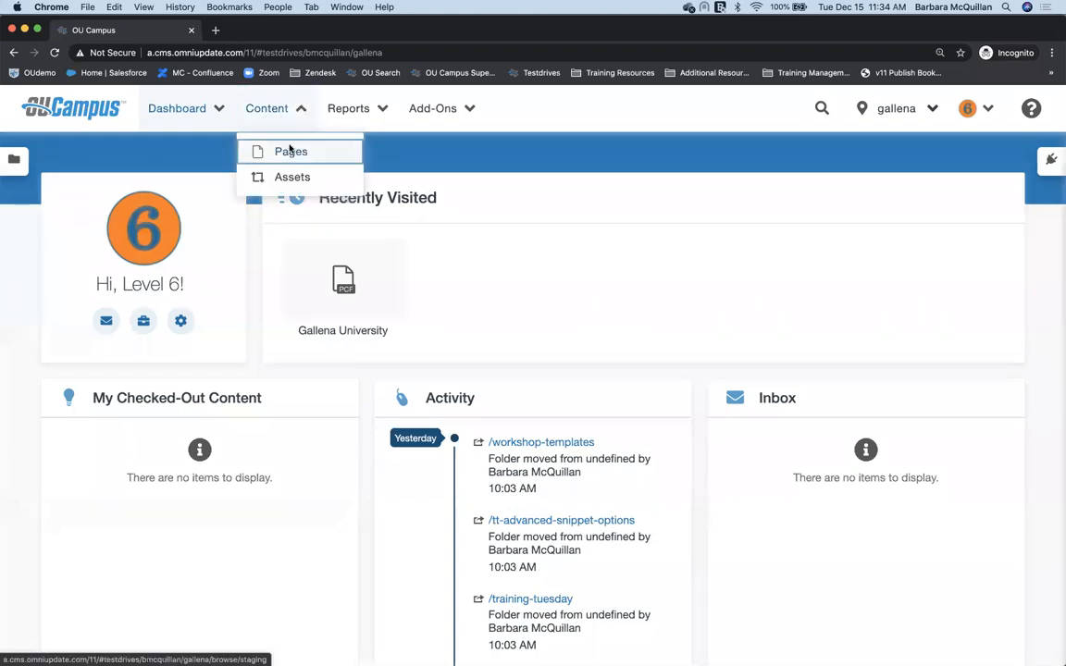
click(290, 152)
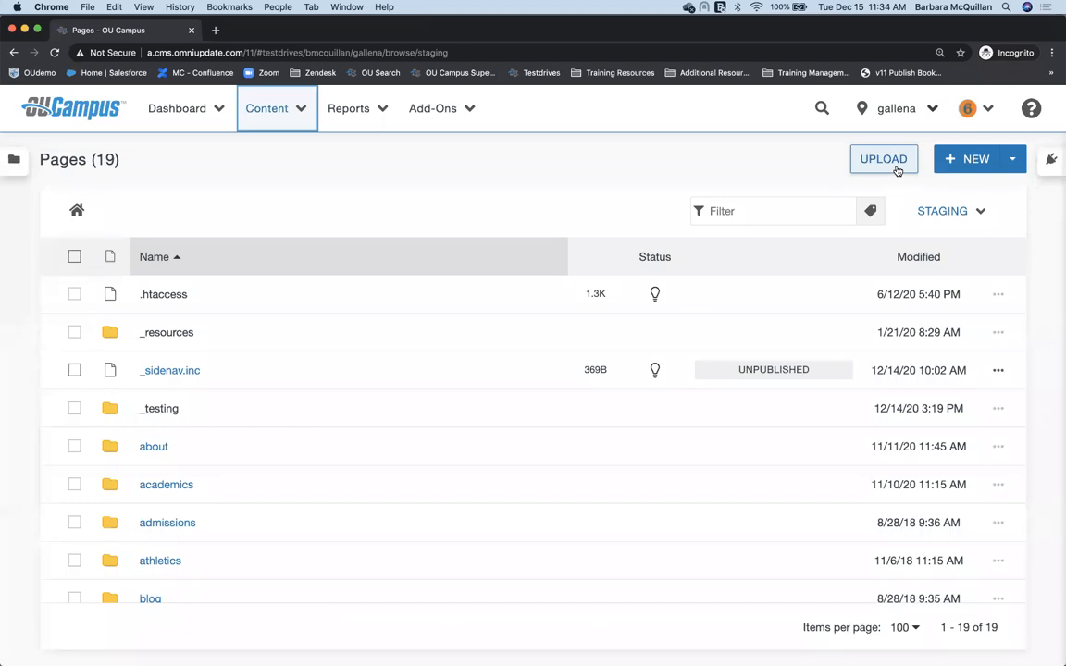
Show the Level 6 Restrictions settings: 6-Editor, no approver set
click(979, 110)
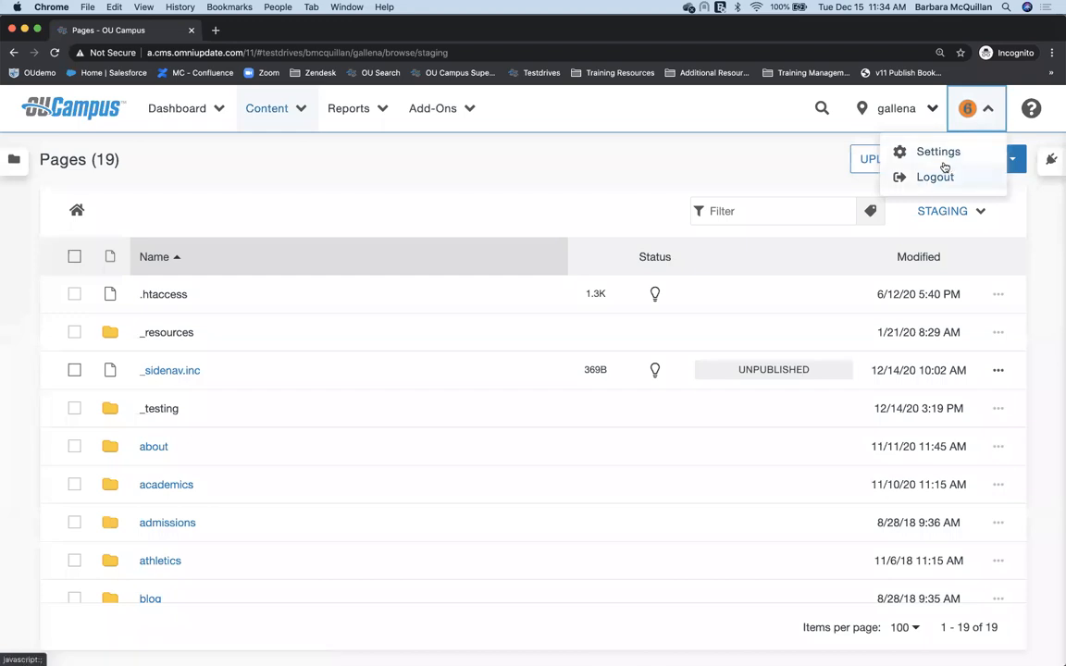
click(940, 155)
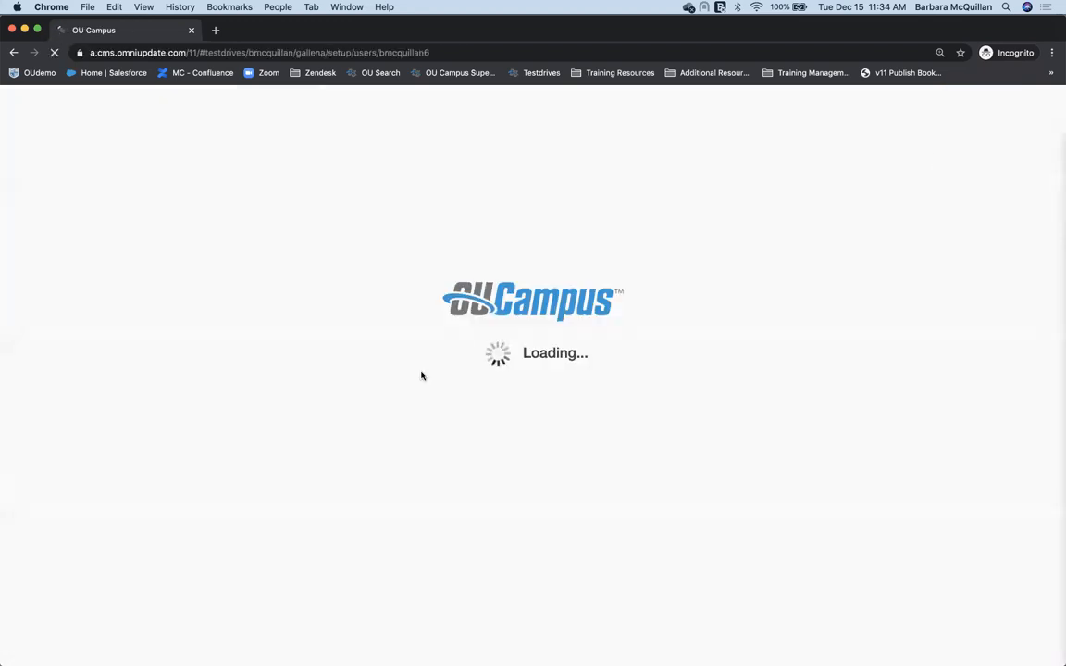
scroll(404, 412, down, 3)
scroll(404, 412, down, 3)
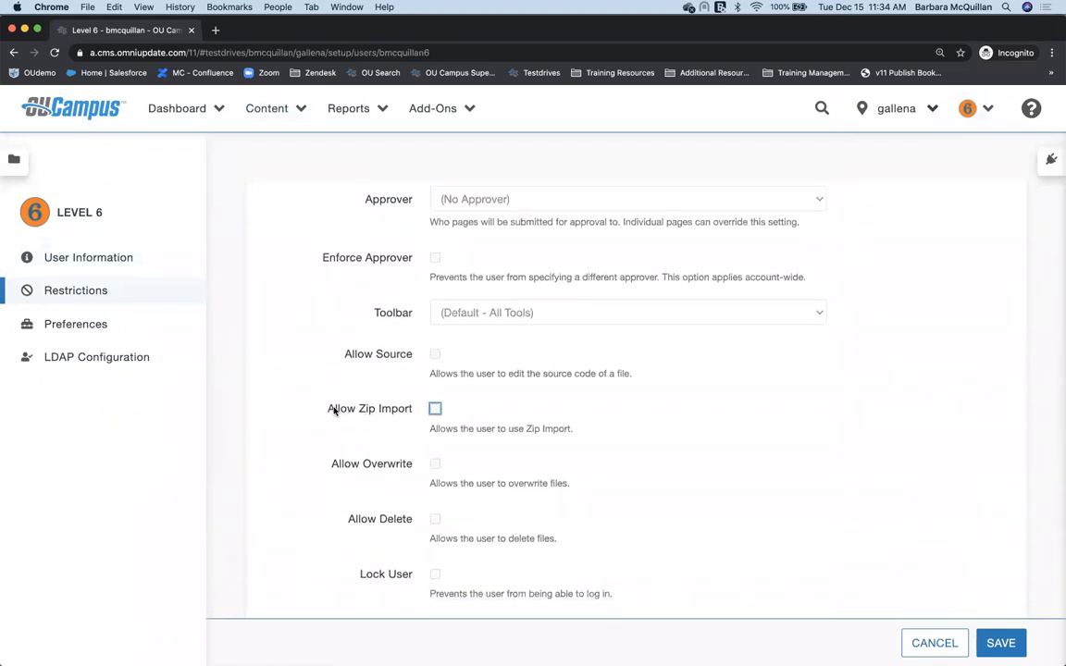
drag(334, 410, 416, 411)
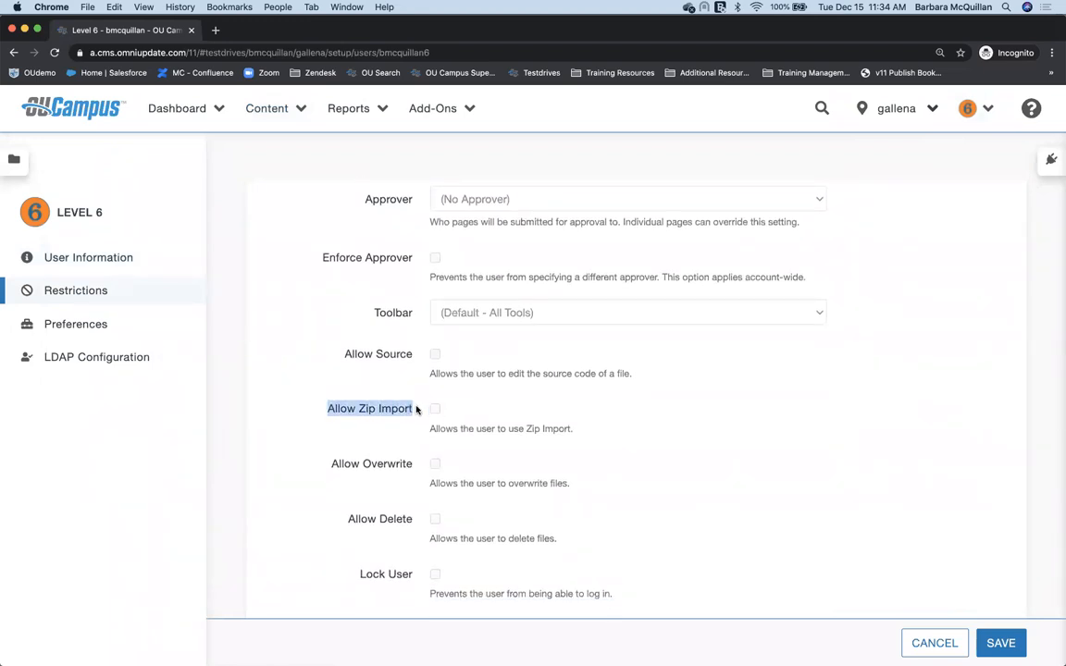
click(395, 362)
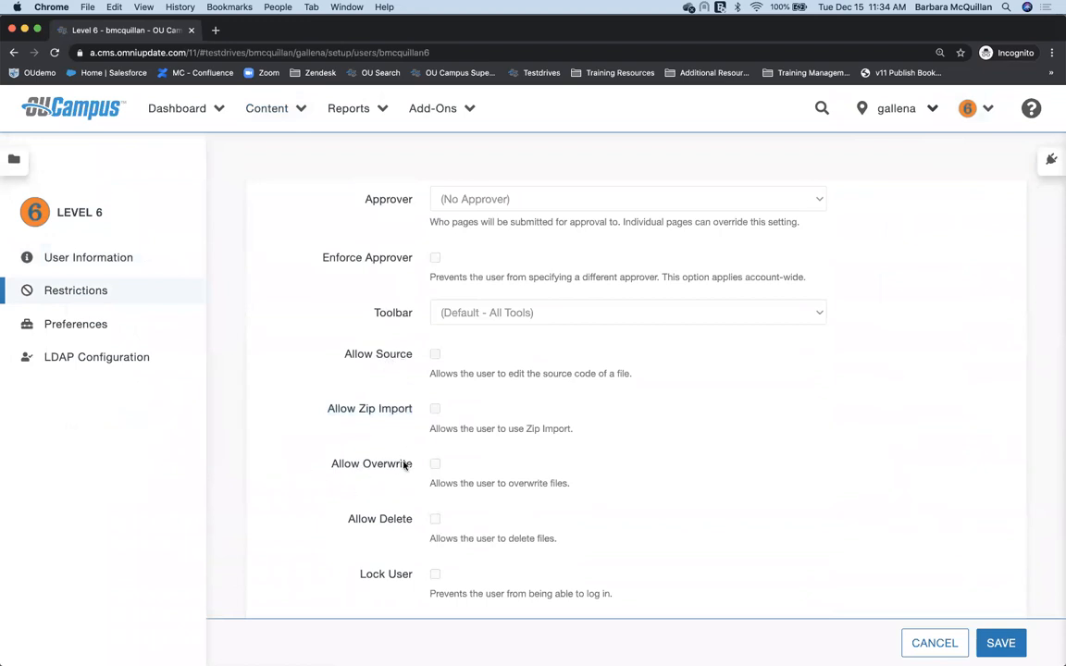
drag(328, 412, 413, 416)
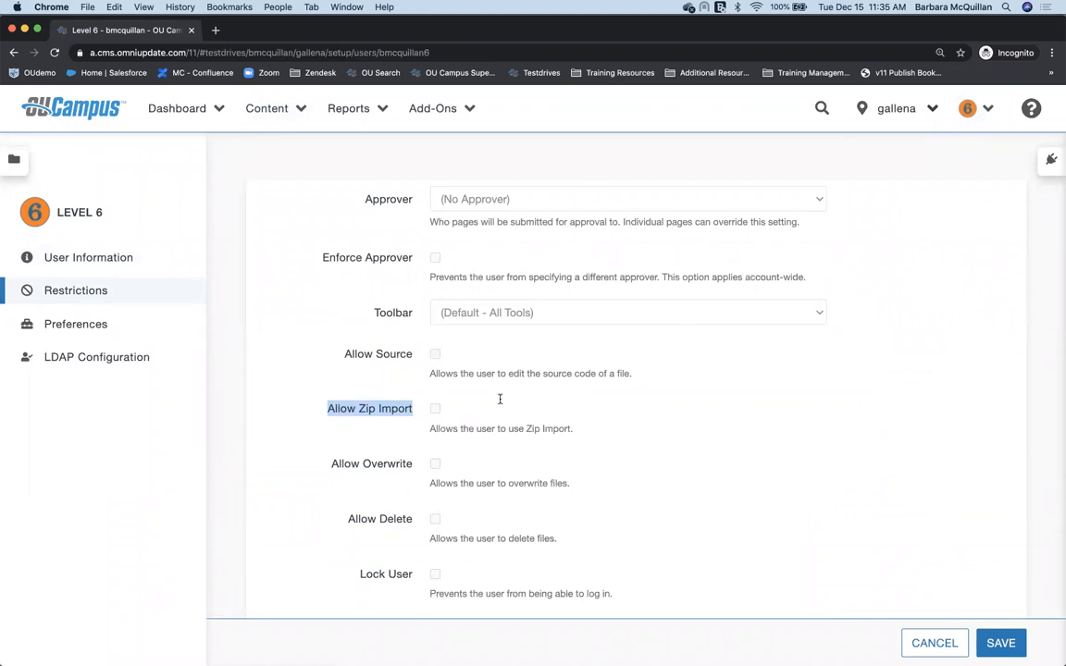
click(970, 111)
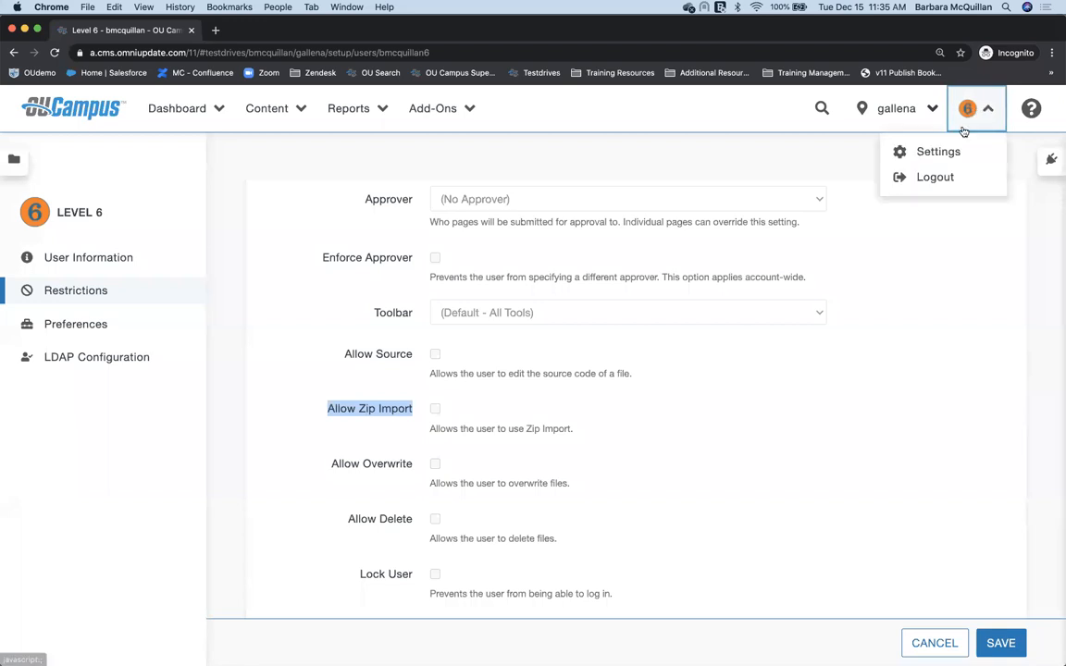
Log out, sign in with the Level 6 All credentials, and highlight the 'Hi, Level 6 All!' greeting
click(940, 177)
text(b)
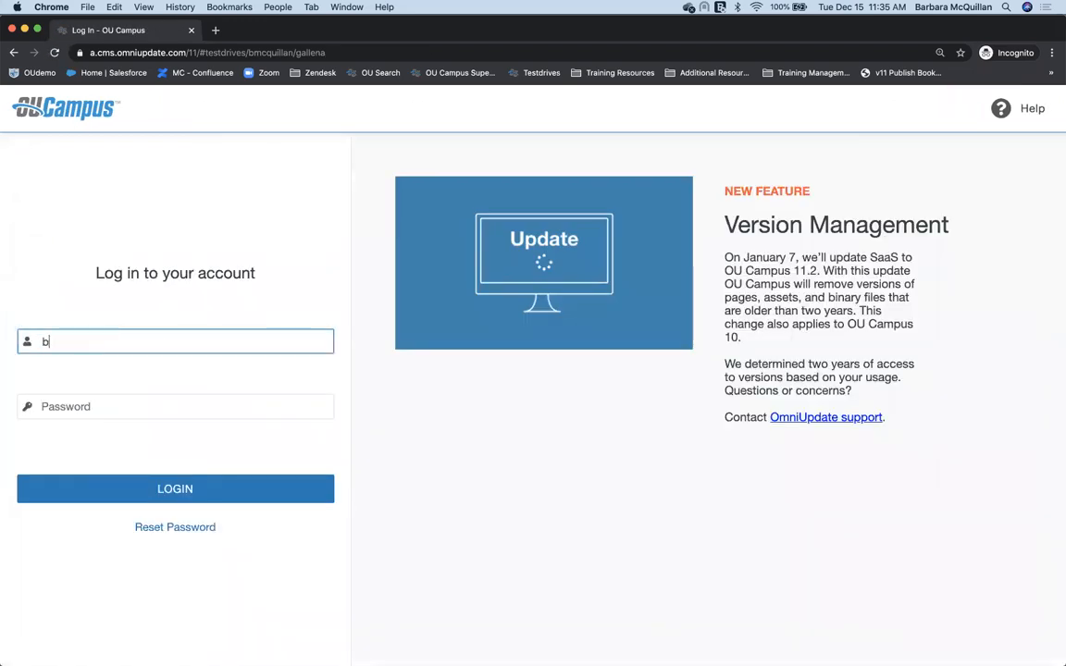
text(mcquillan6-all)
key(Tab)
text(••••••)
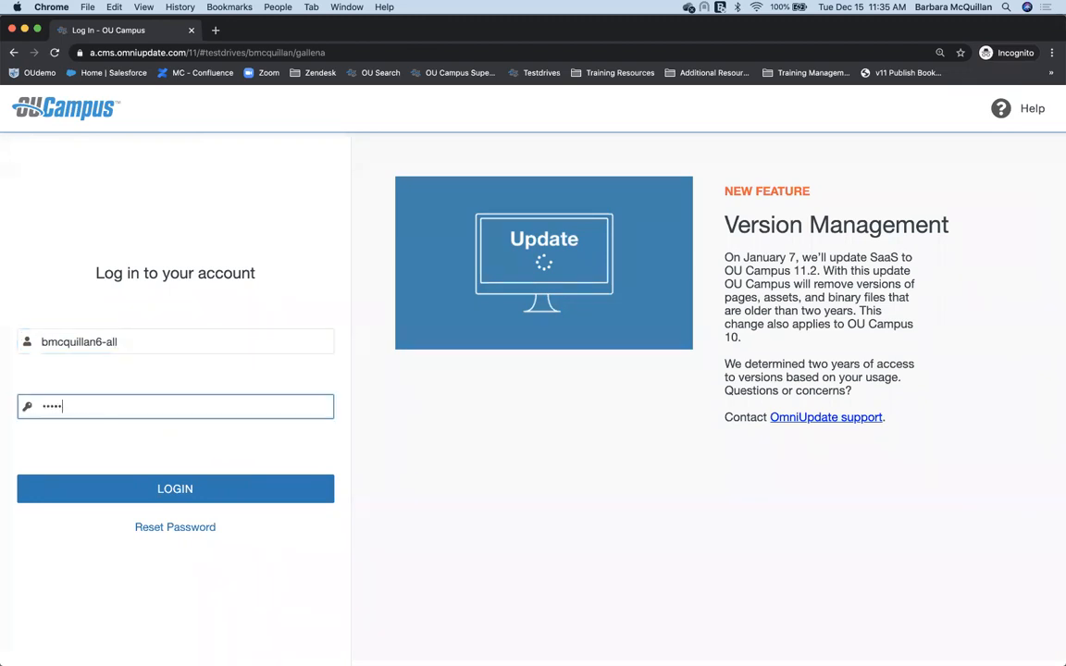
key(Return)
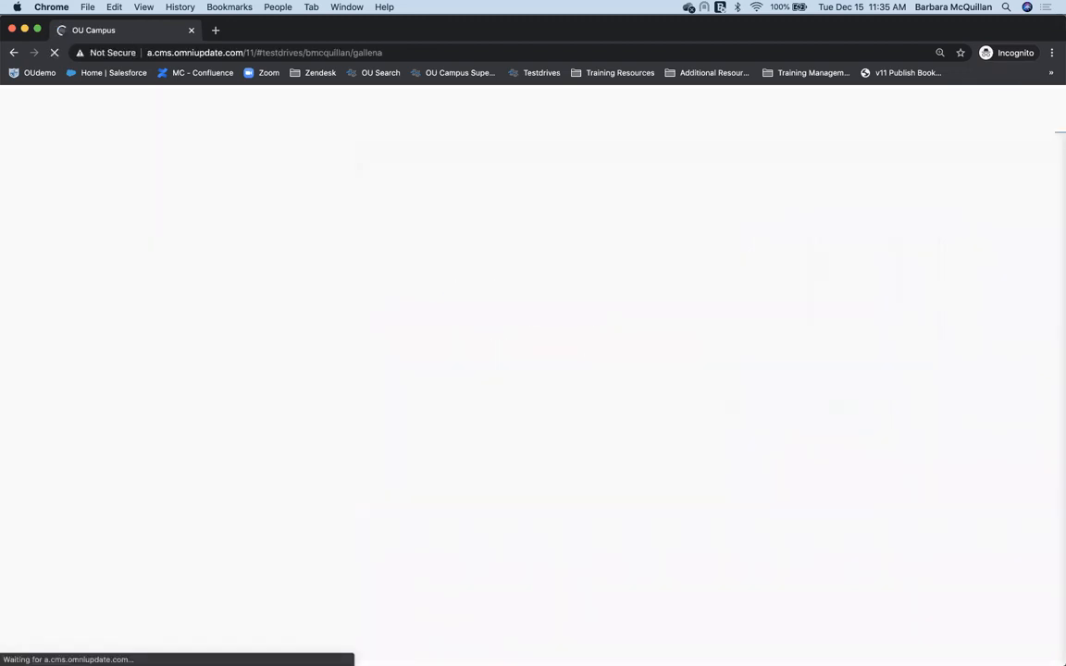
drag(83, 284, 195, 285)
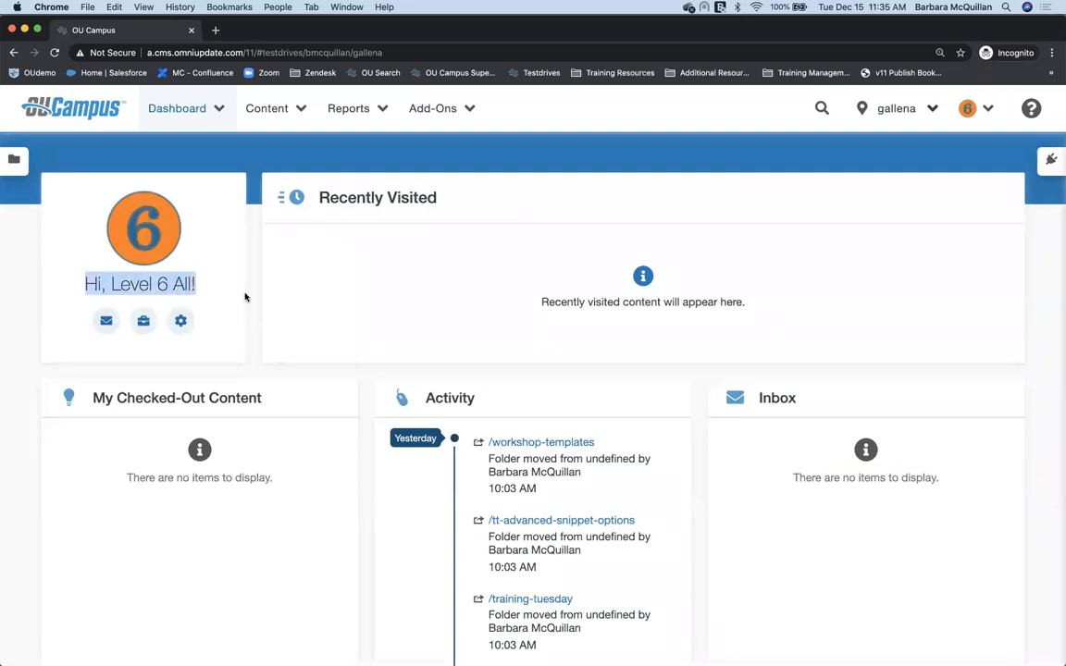
From the Pages root, open the Upload dialog with Import Zip File selected
click(274, 111)
click(282, 153)
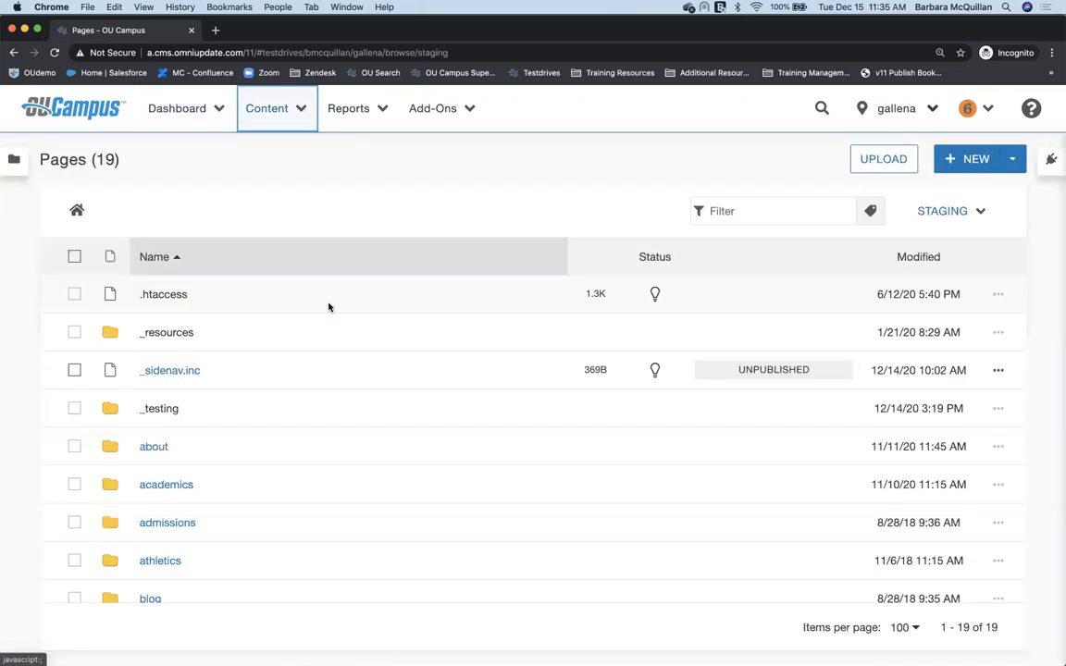
click(881, 163)
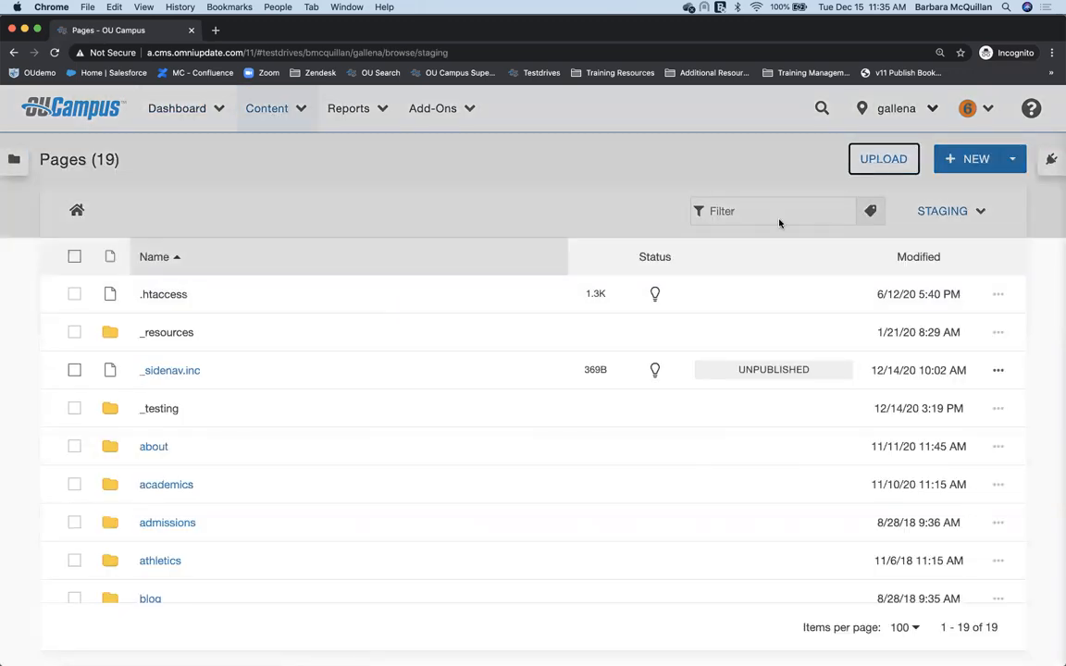
drag(731, 320, 638, 317)
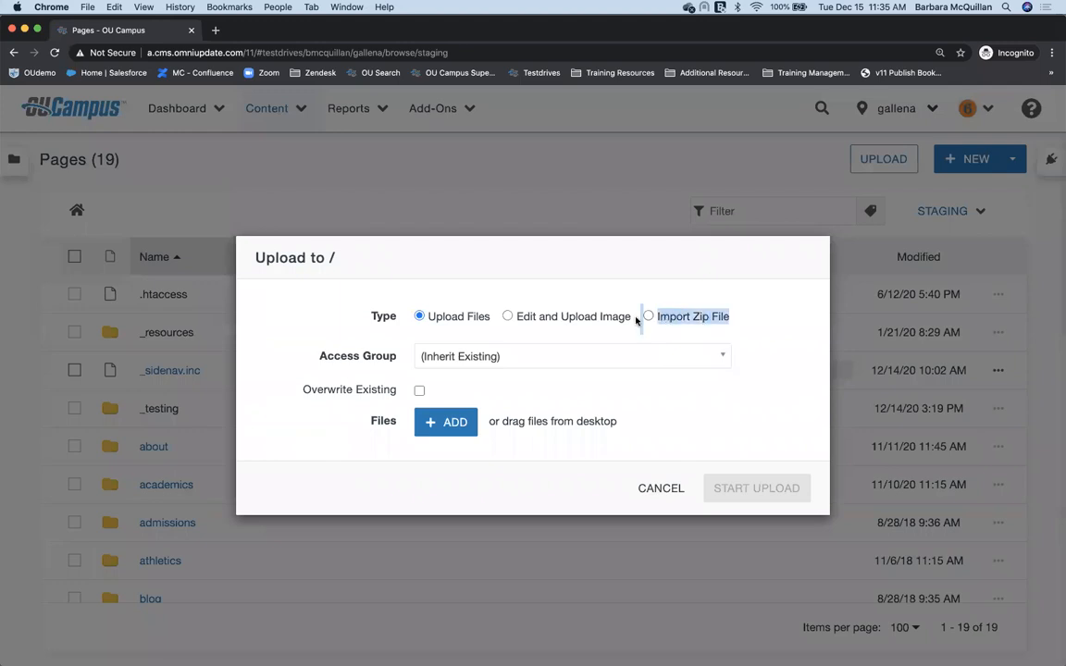
click(759, 318)
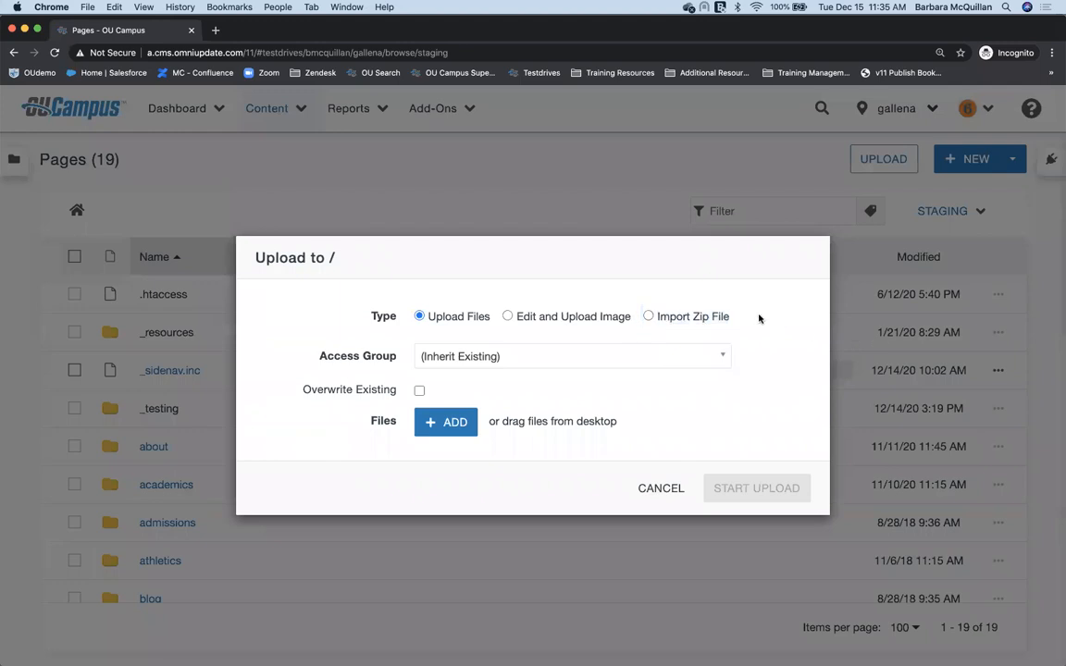
click(649, 317)
Pick images.zip from Sample Images and upload it as a zip import
click(445, 421)
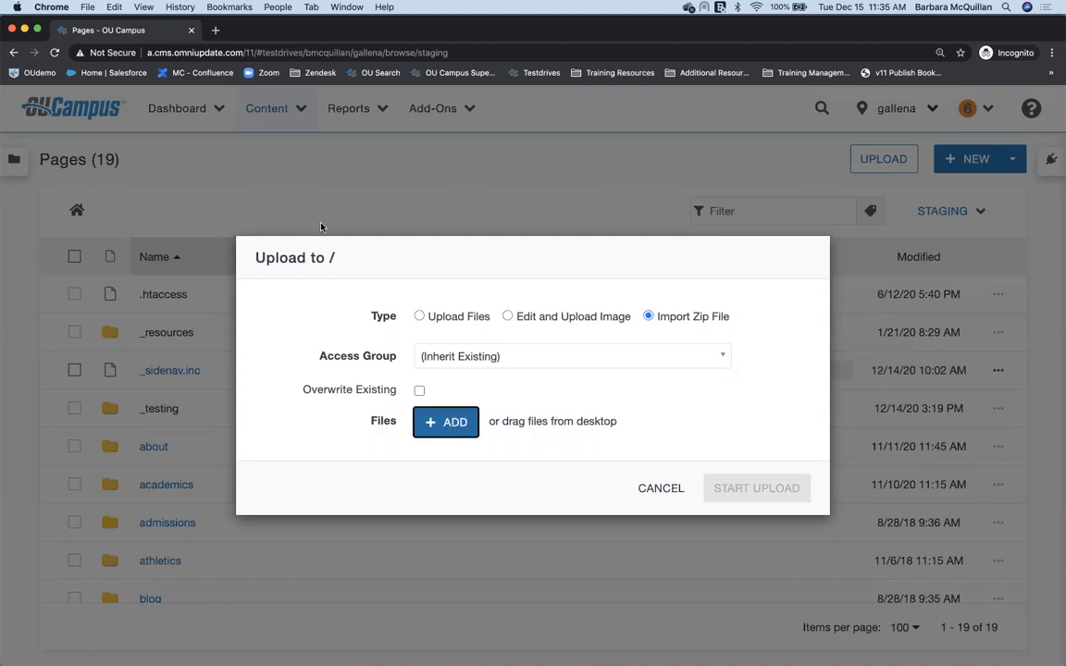
click(324, 146)
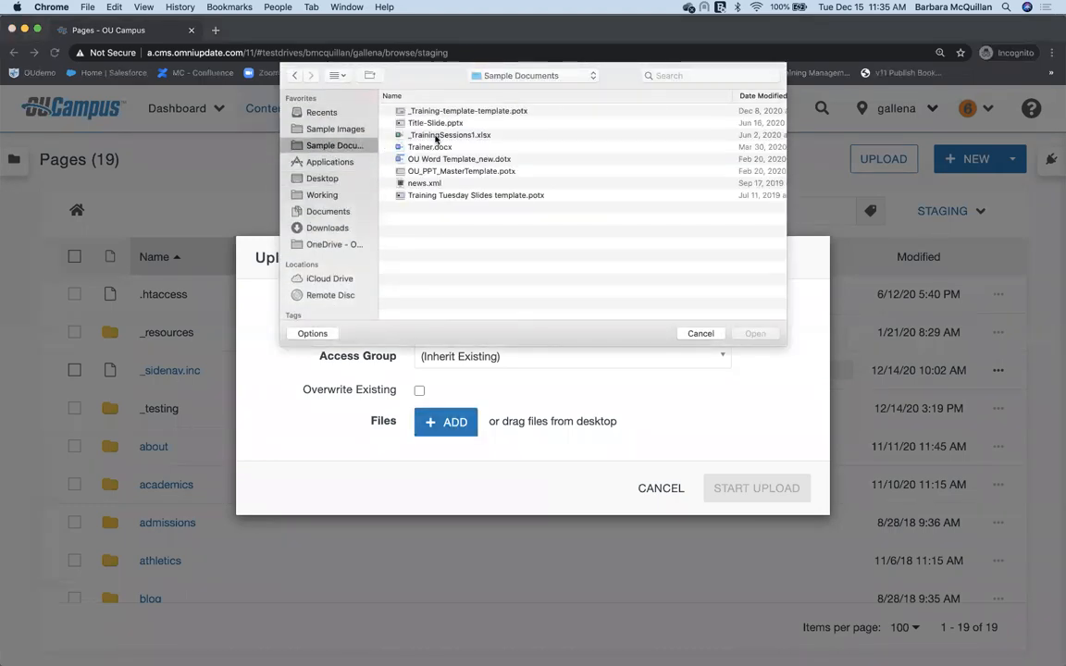
click(344, 130)
double_click(426, 125)
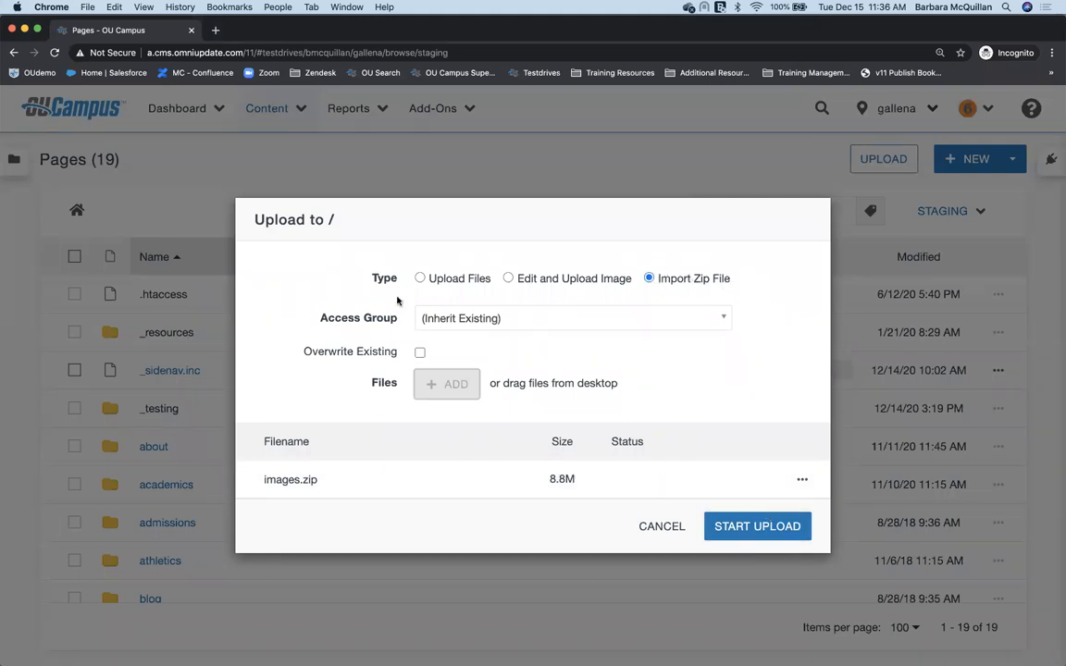
click(420, 279)
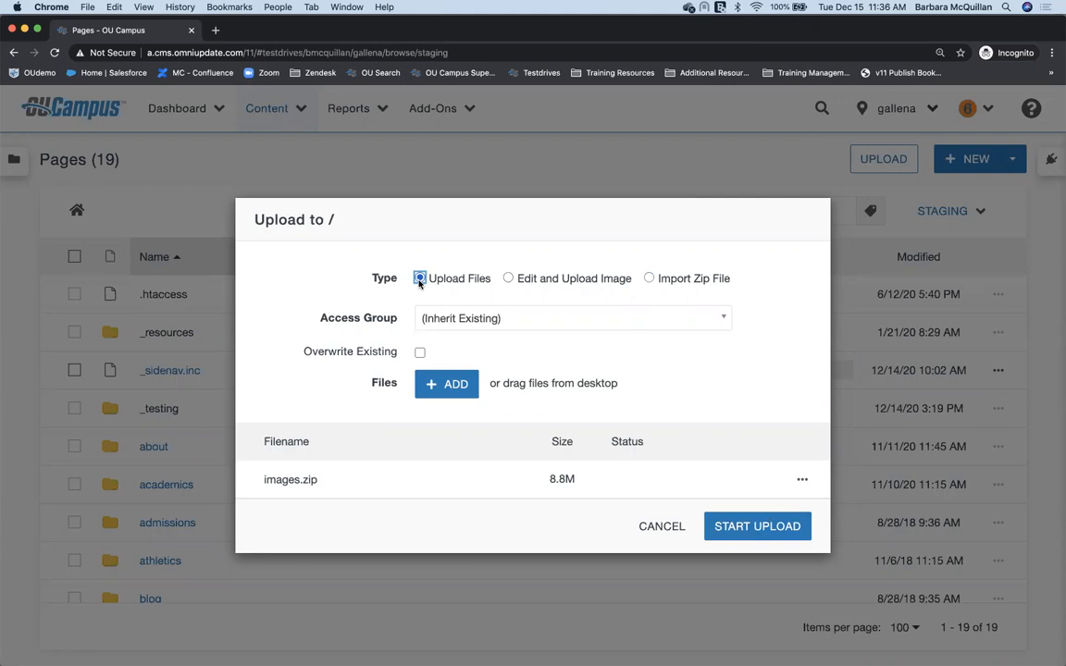
click(649, 279)
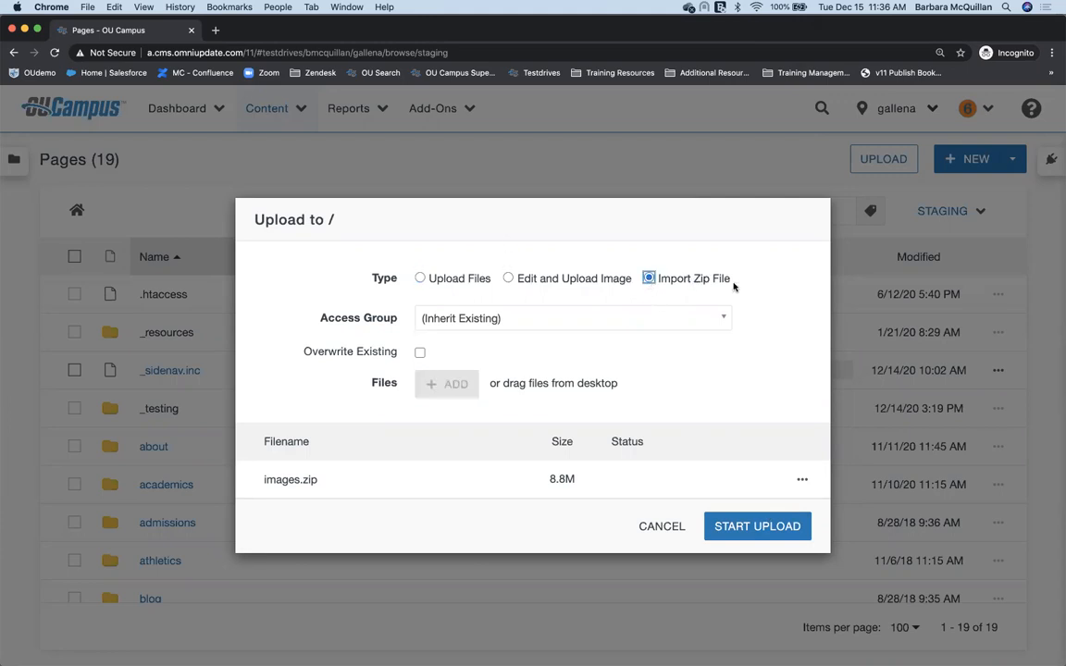
click(736, 526)
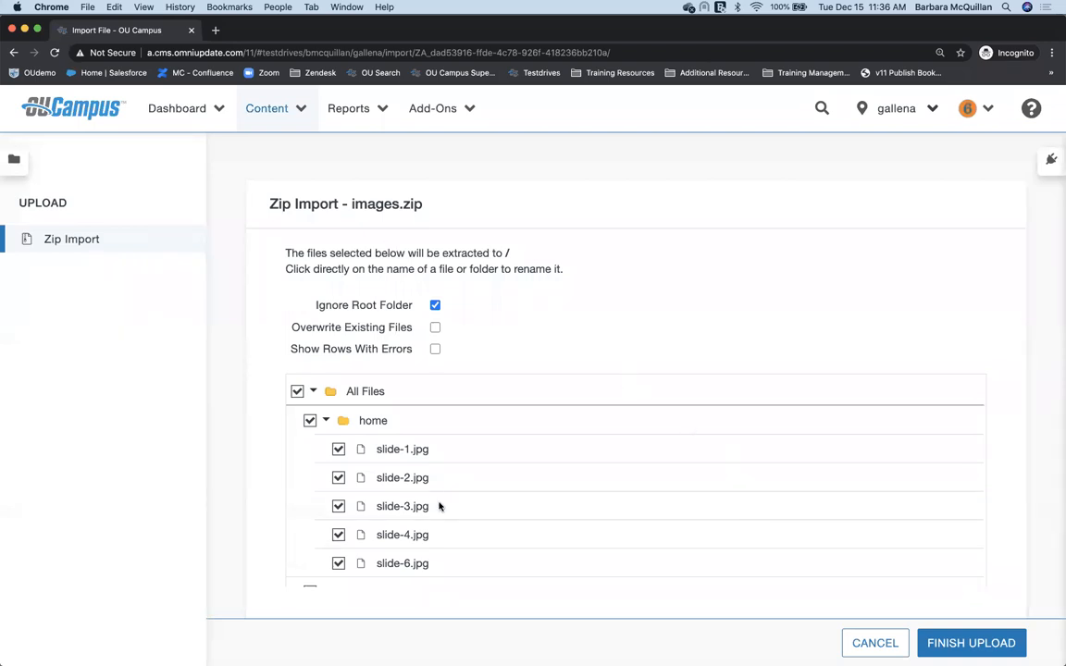
Review the Zip Import options, leaving slide-1.jpg included and overwriting off
scroll(377, 444, down, 15)
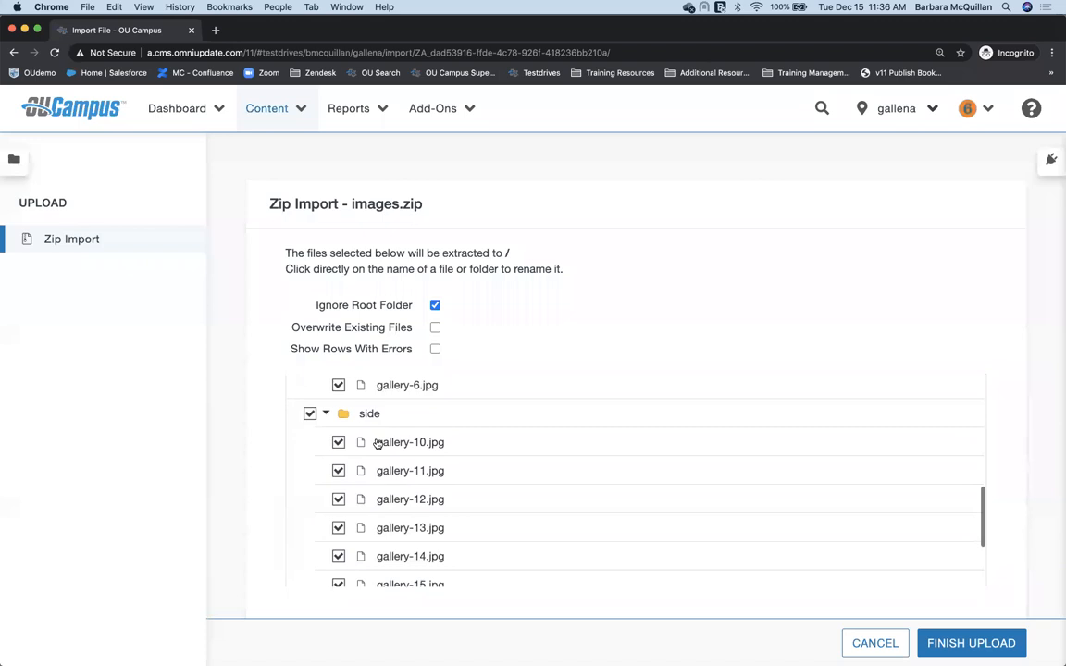
scroll(378, 445, up, 15)
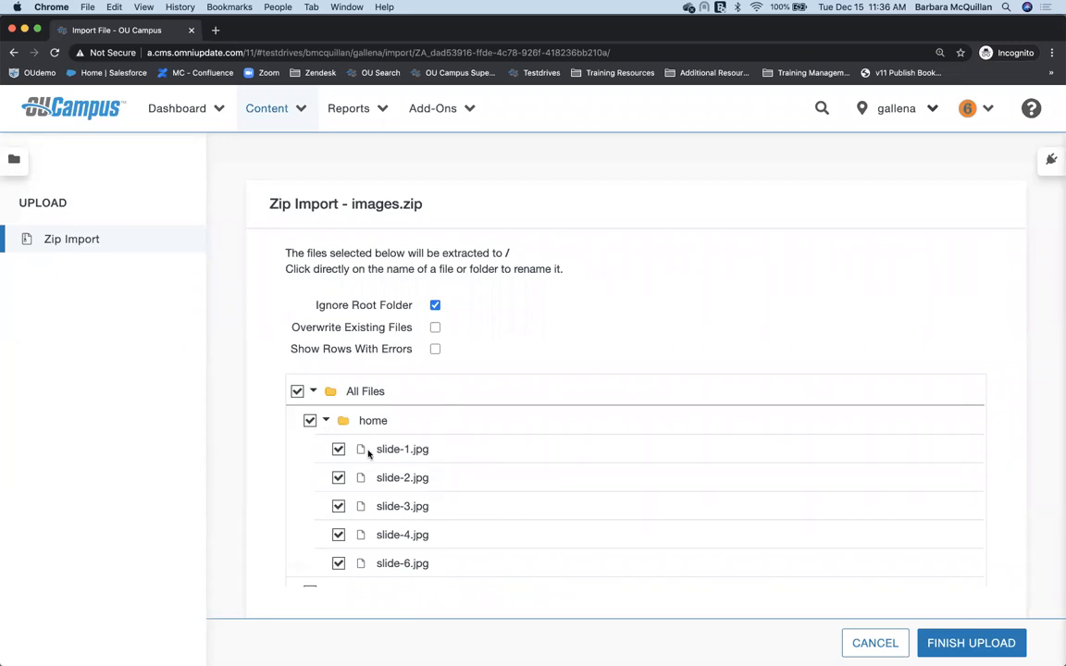
click(338, 450)
click(337, 450)
click(435, 328)
click(435, 328)
drag(352, 203, 399, 204)
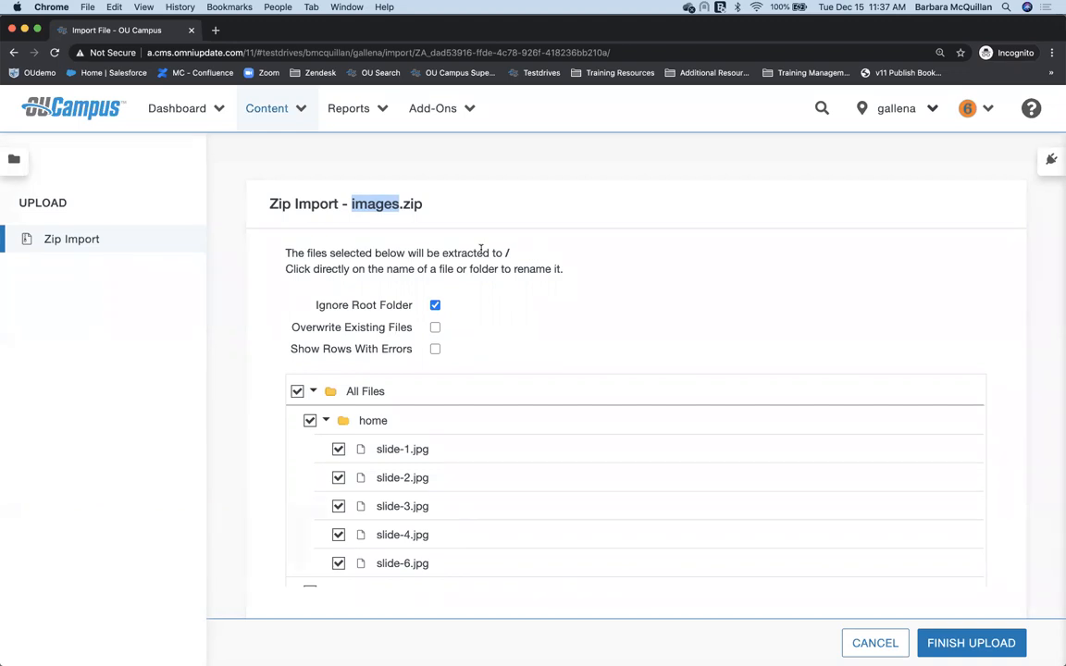
Keep the gallery root folder by unchecking Ignore Root Folder and finish the upload
click(435, 305)
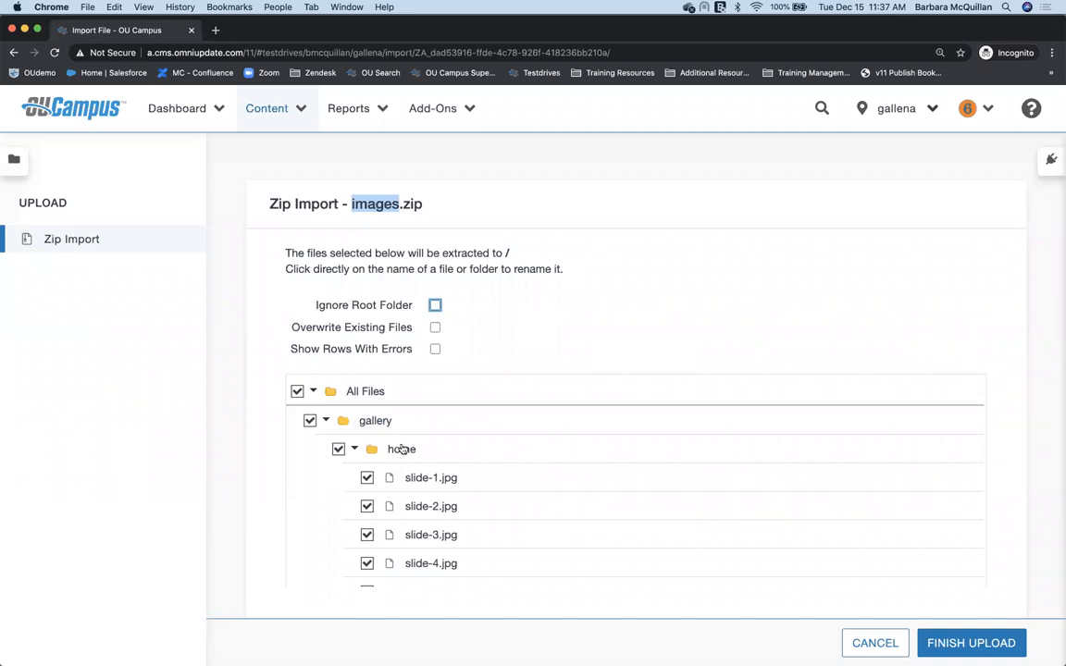
scroll(412, 468, down, 10)
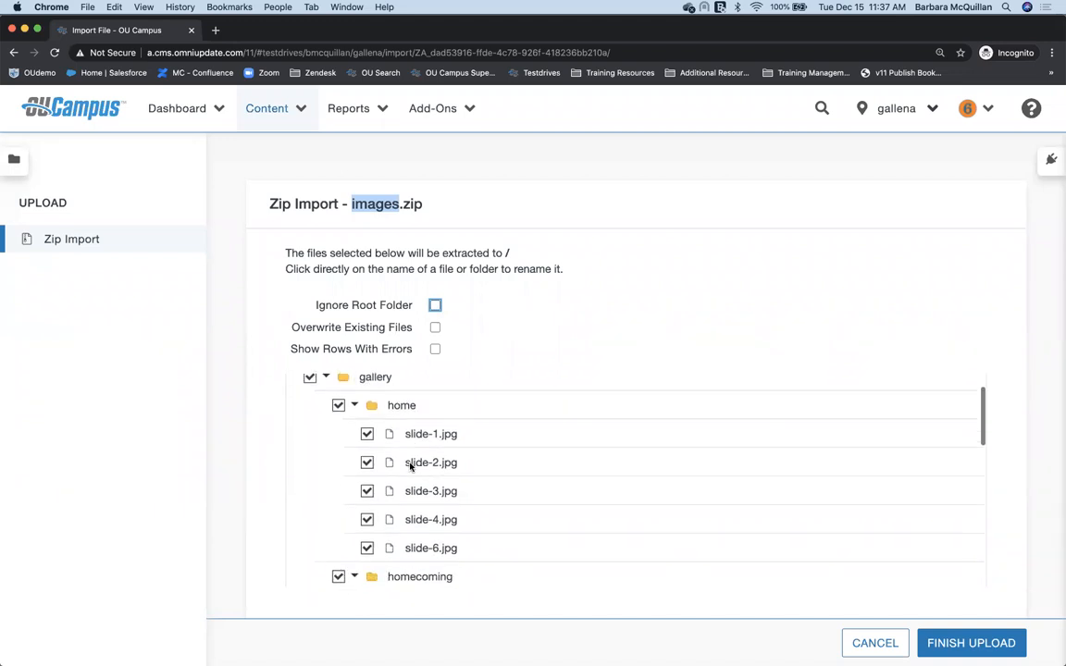
scroll(412, 468, up, 10)
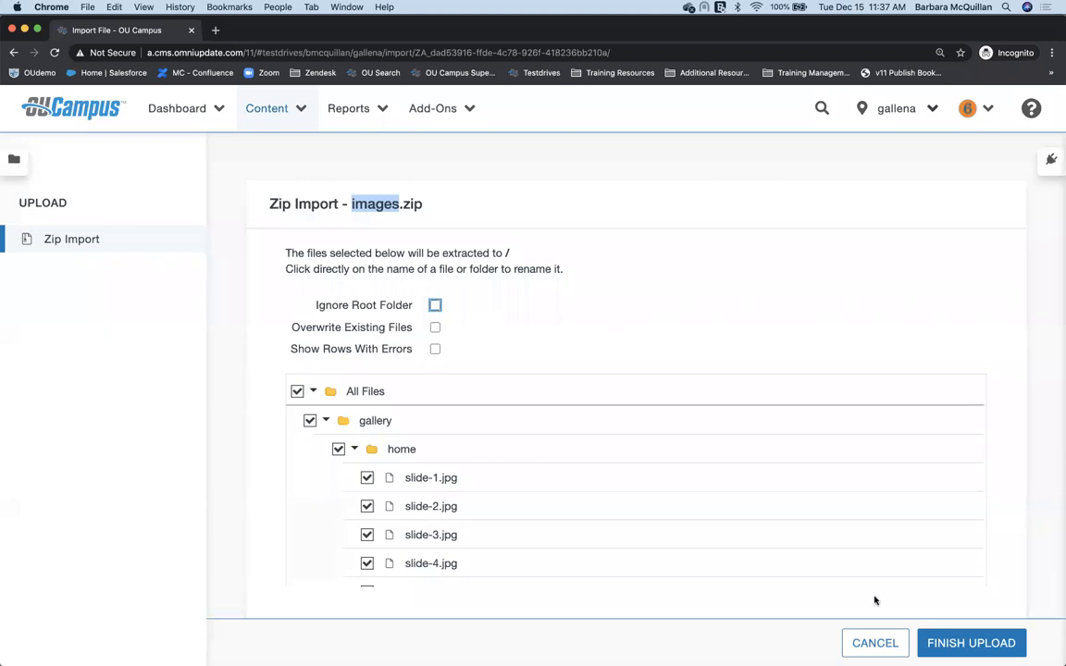
click(970, 643)
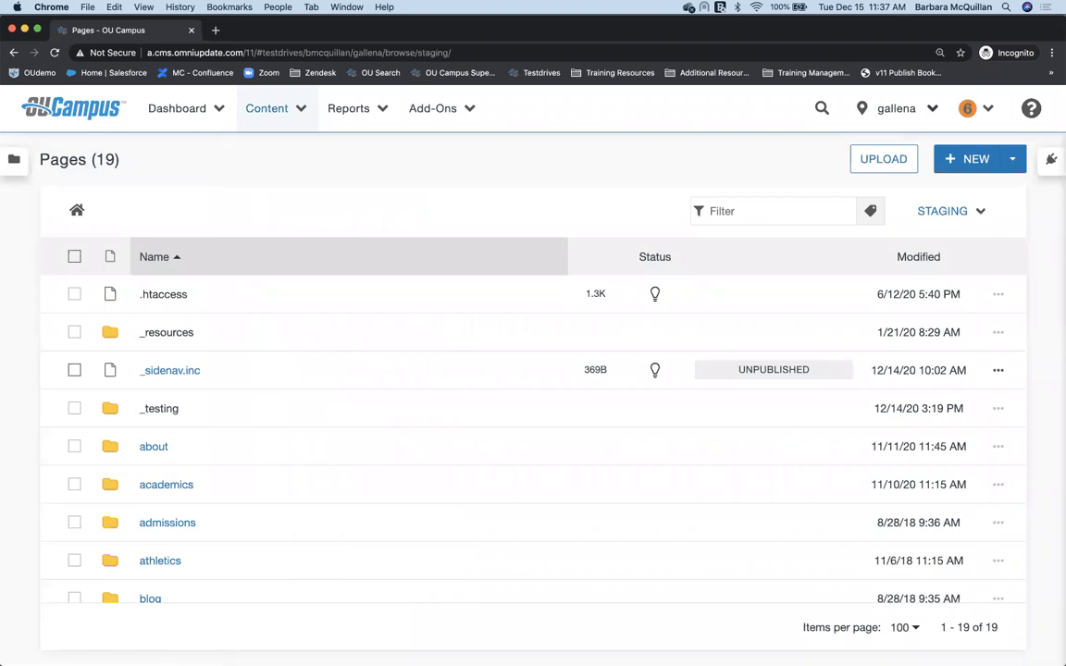
Log out, sign in with the Level 8 username and password, and open the Pages list
click(968, 109)
click(930, 177)
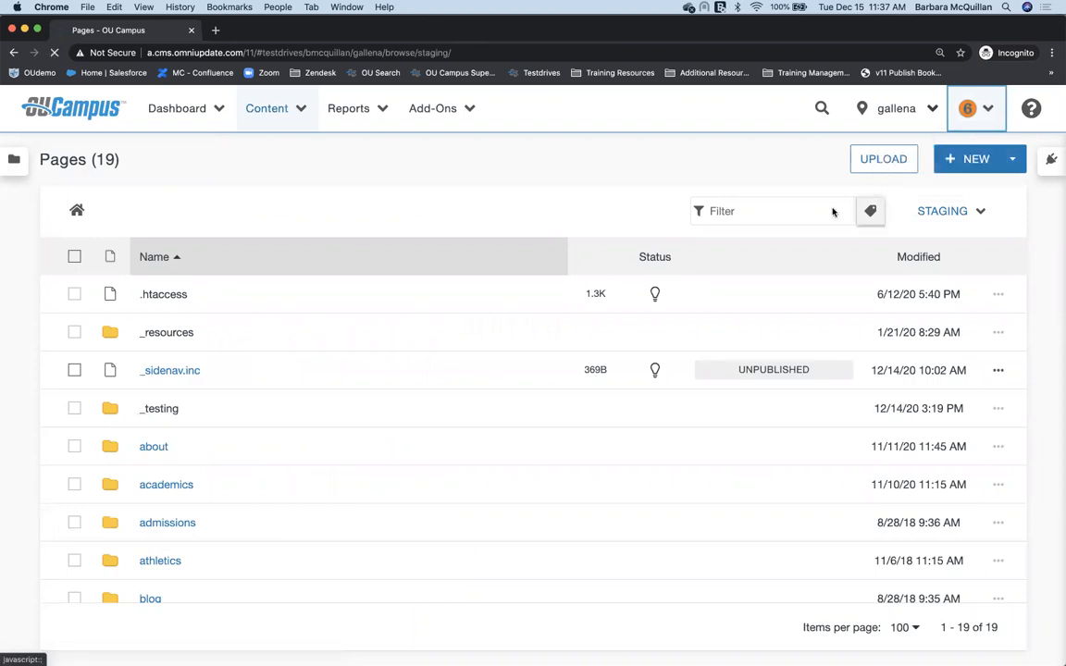
click(209, 332)
text(bmcquillan8)
key(Tab)
text(*****)
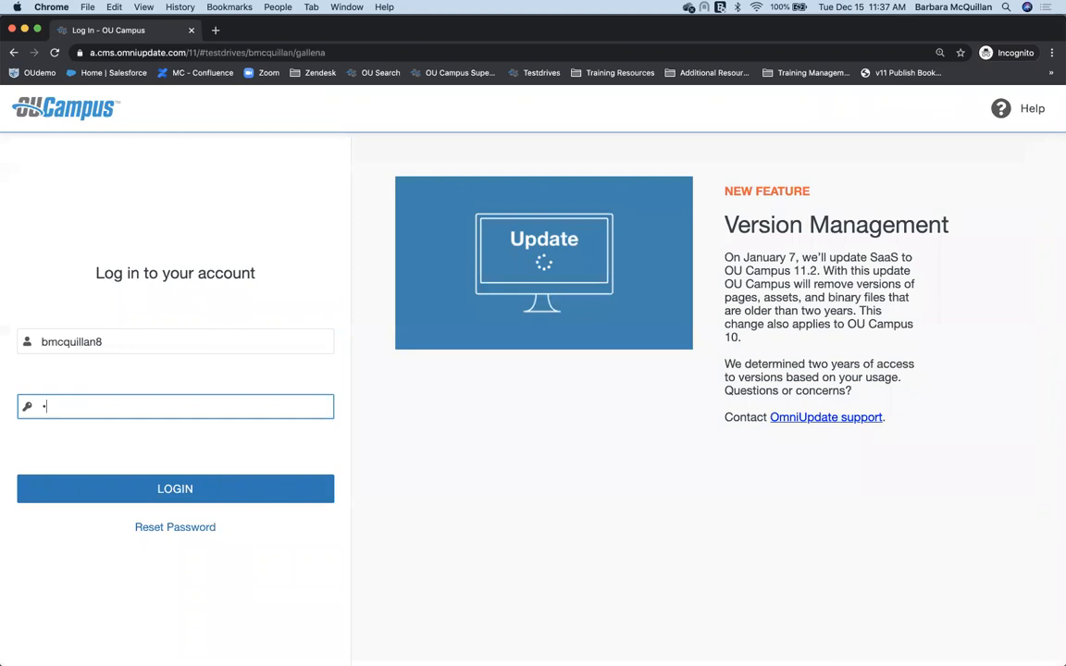
key(Return)
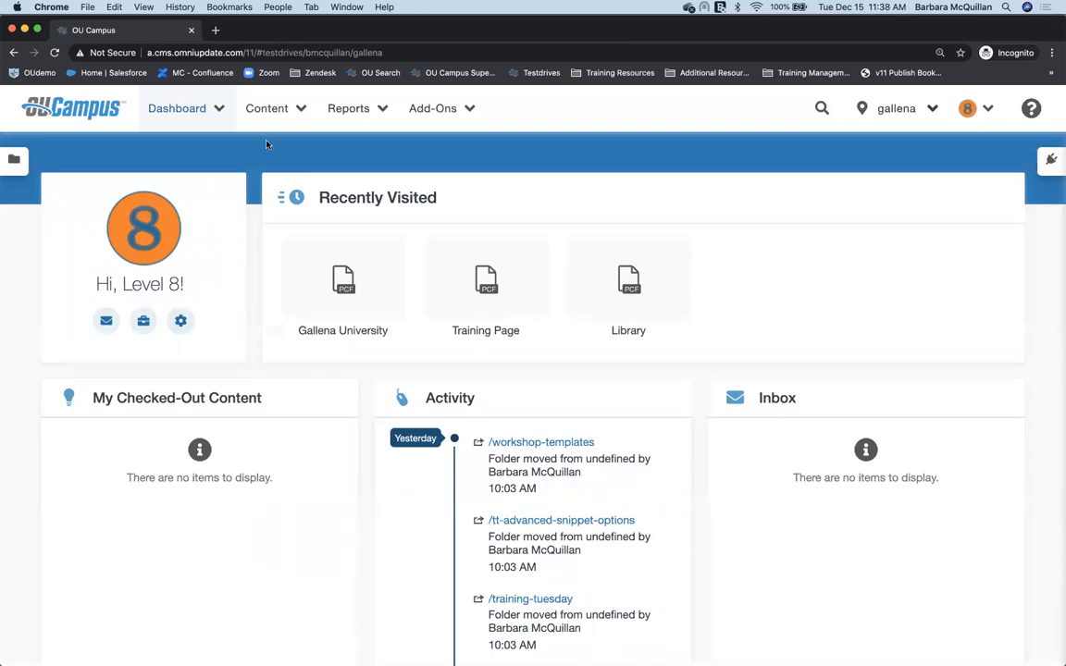
click(275, 112)
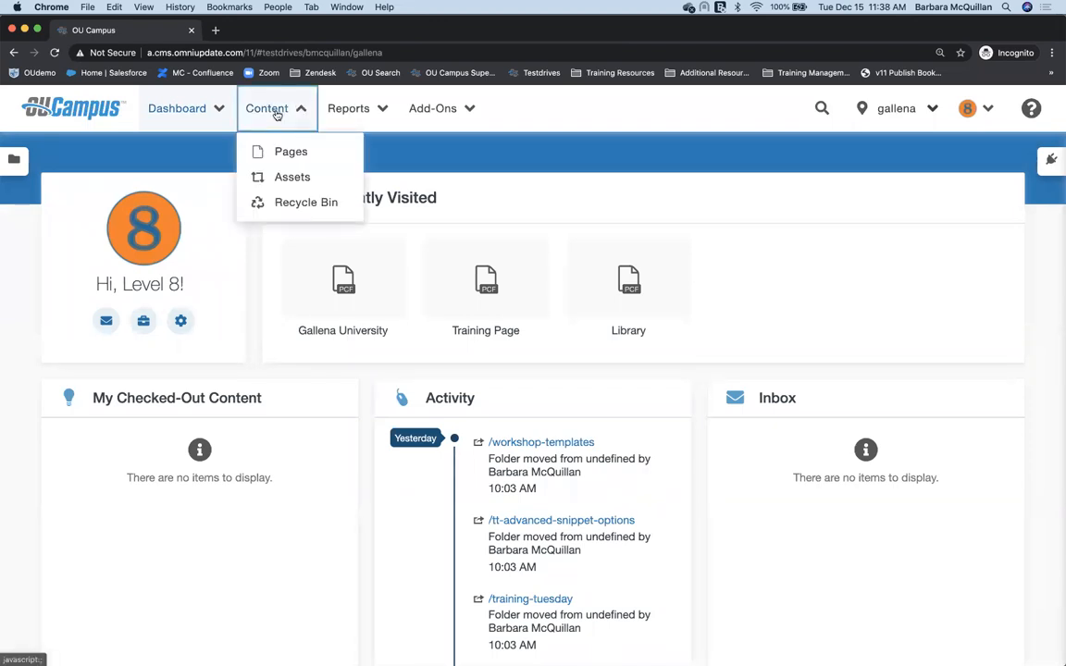
click(297, 164)
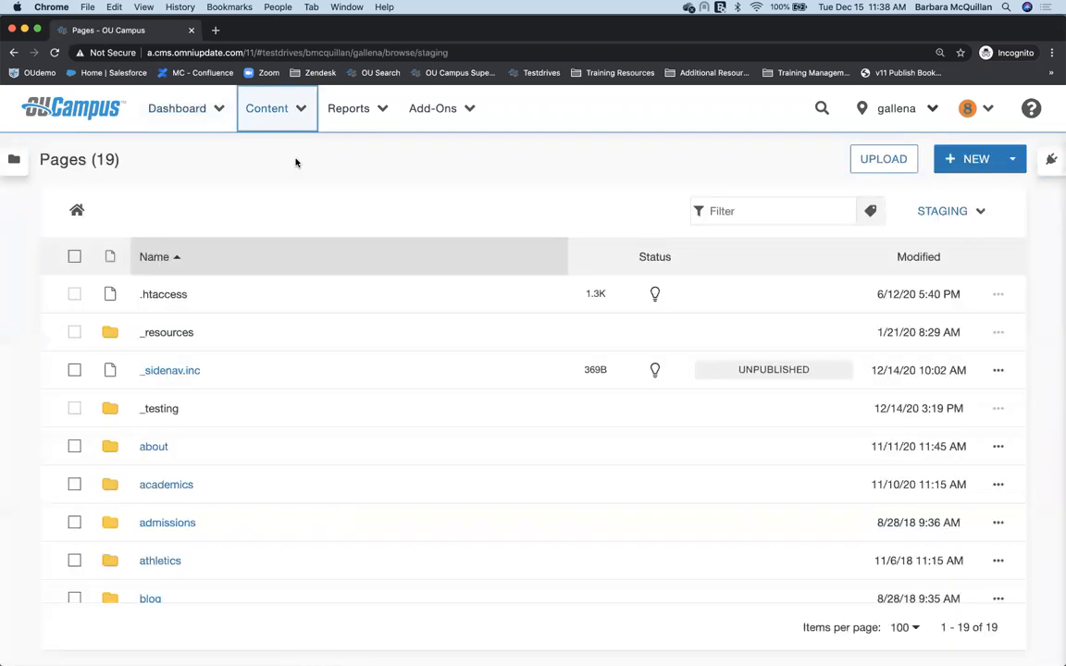
scroll(290, 441, down, 2)
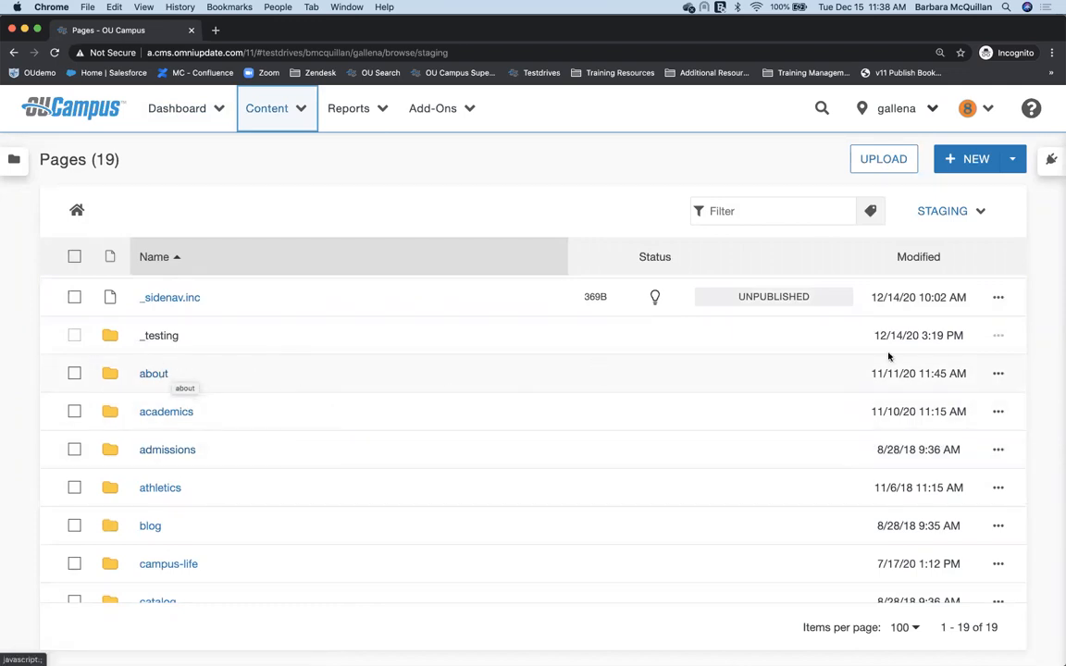
click(999, 375)
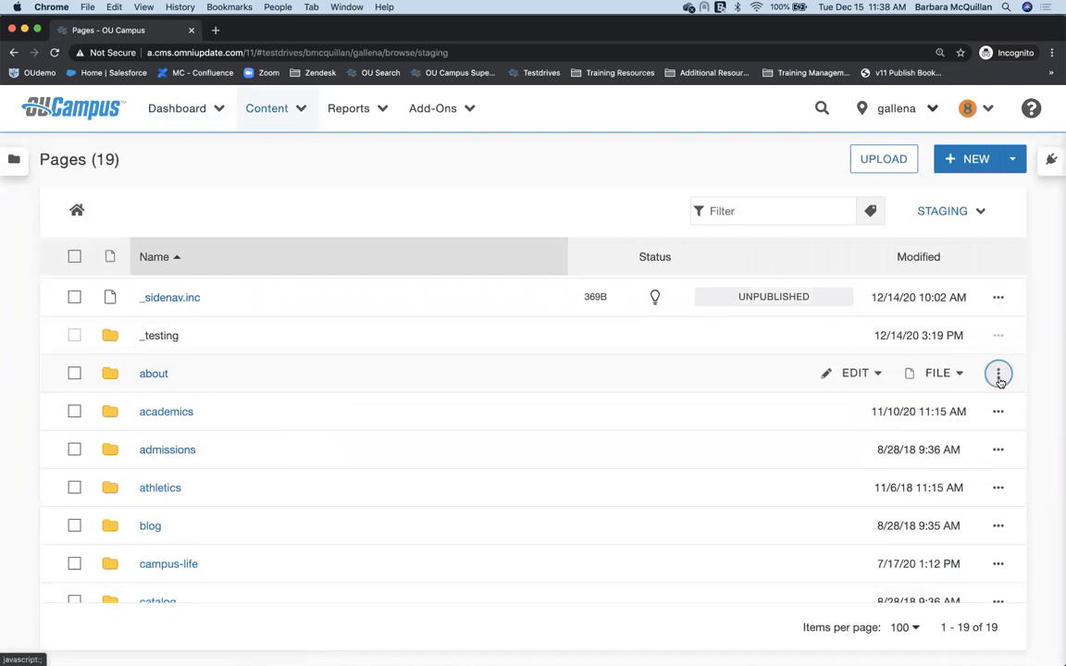
click(939, 377)
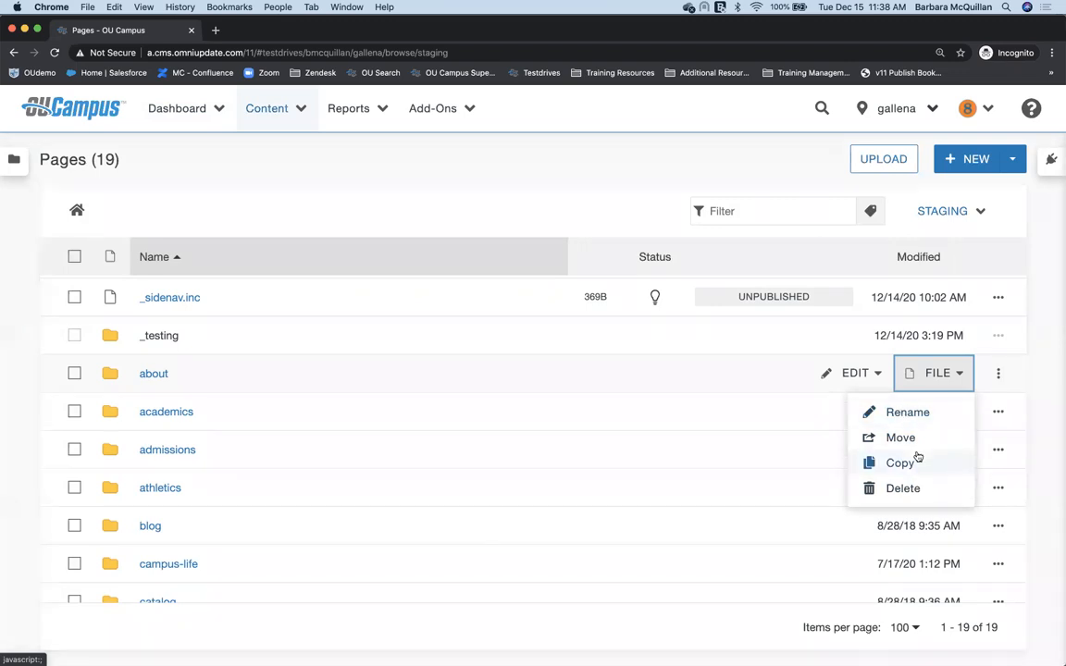
click(972, 373)
key(Tab)
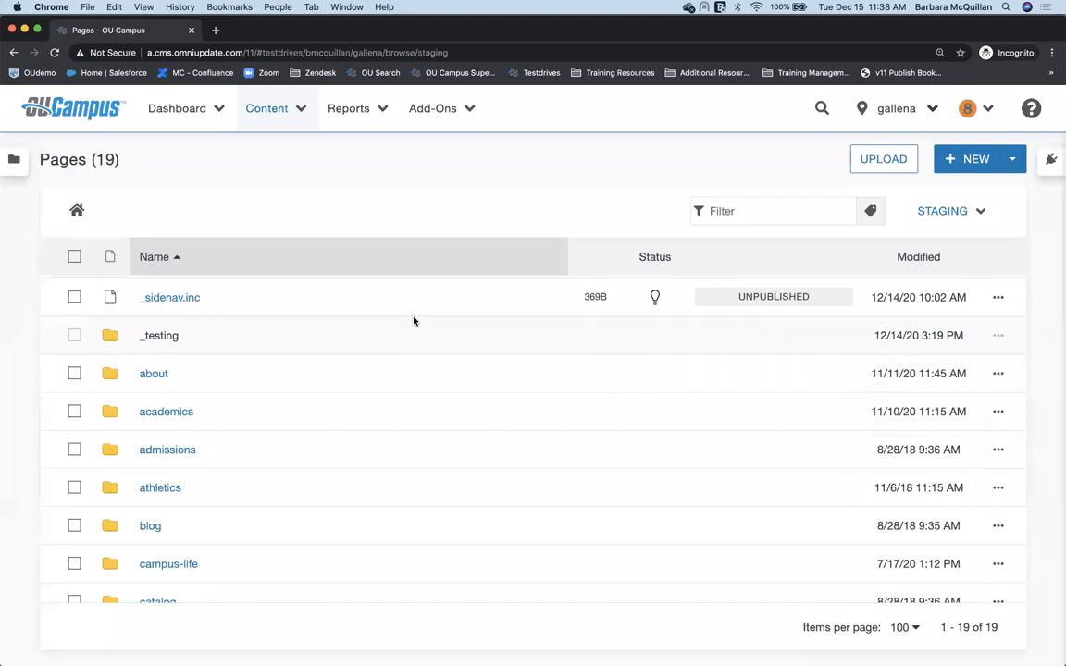
scroll(371, 352, up, 2)
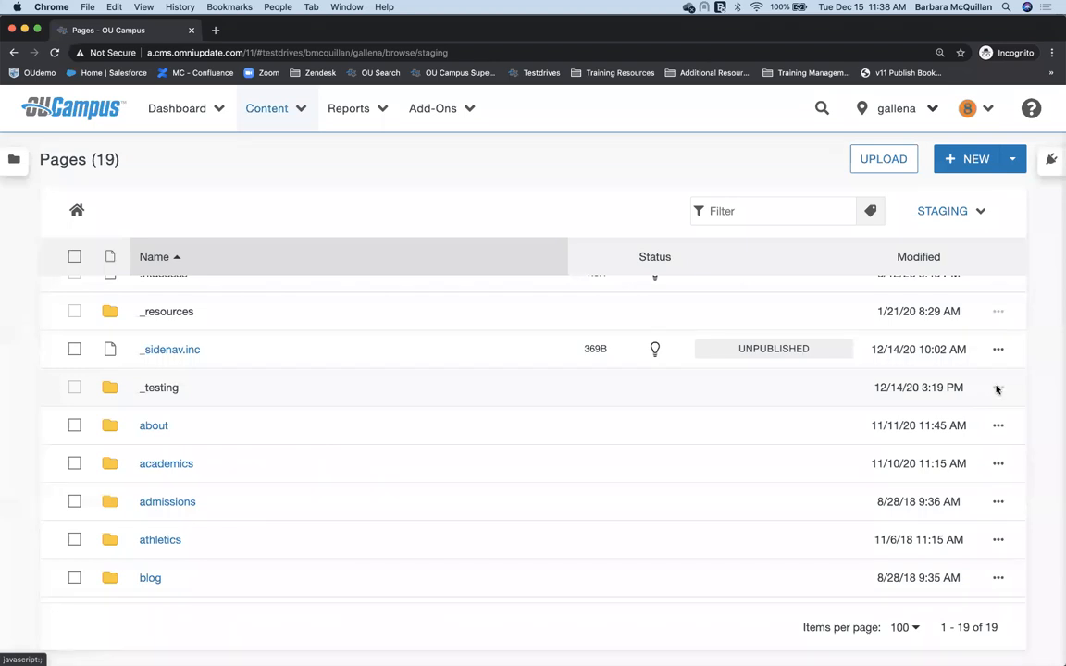
scroll(998, 389, down, 1)
click(998, 419)
click(946, 423)
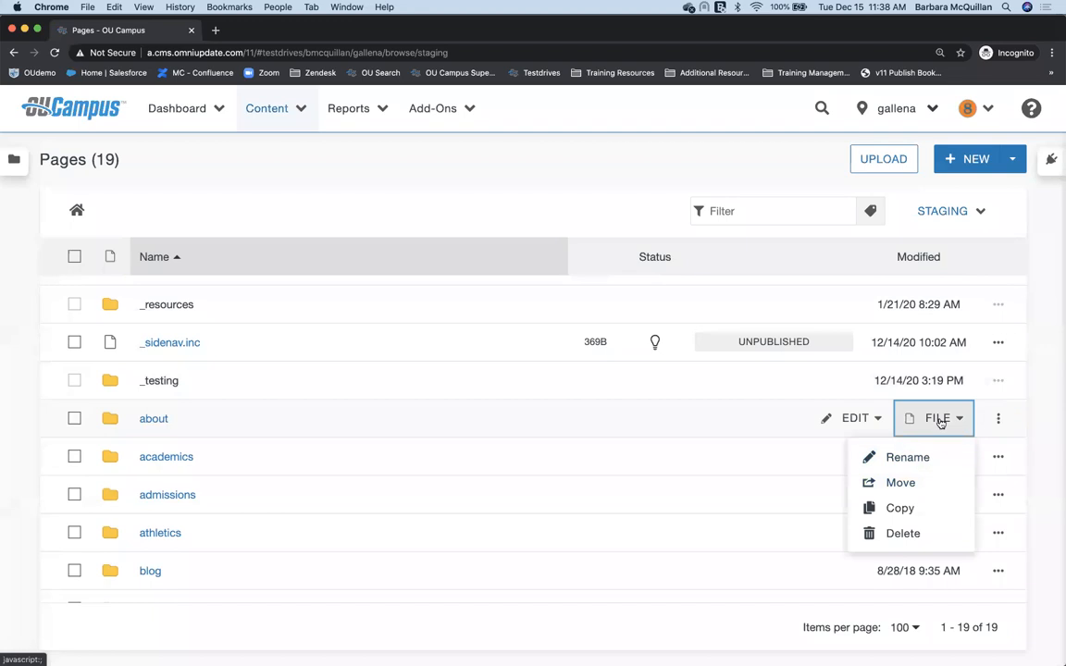
click(941, 422)
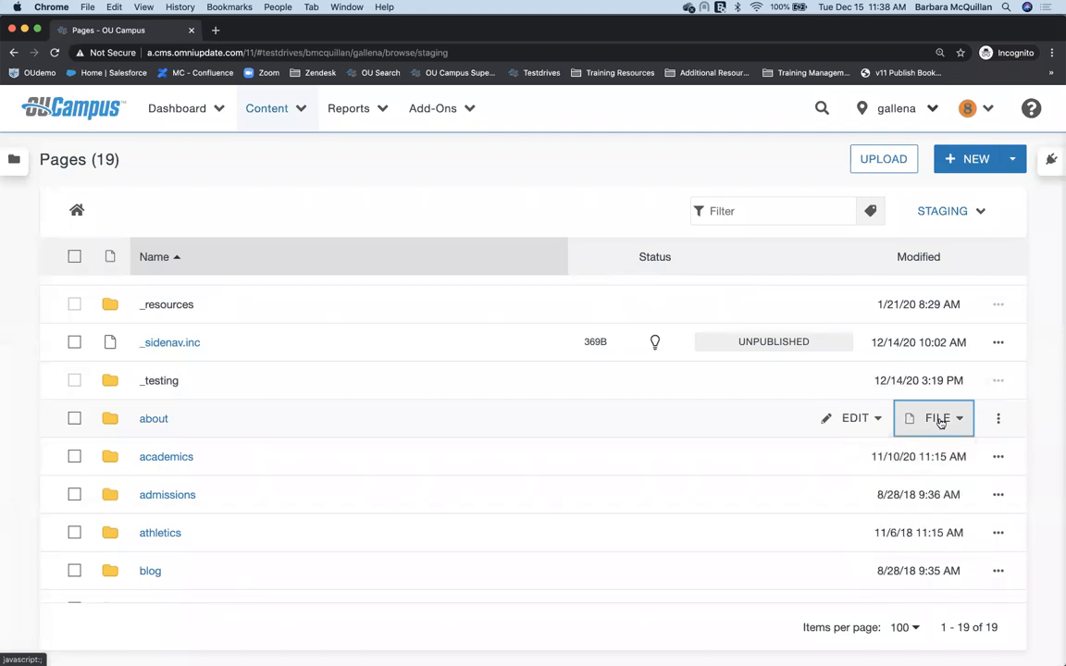
click(153, 419)
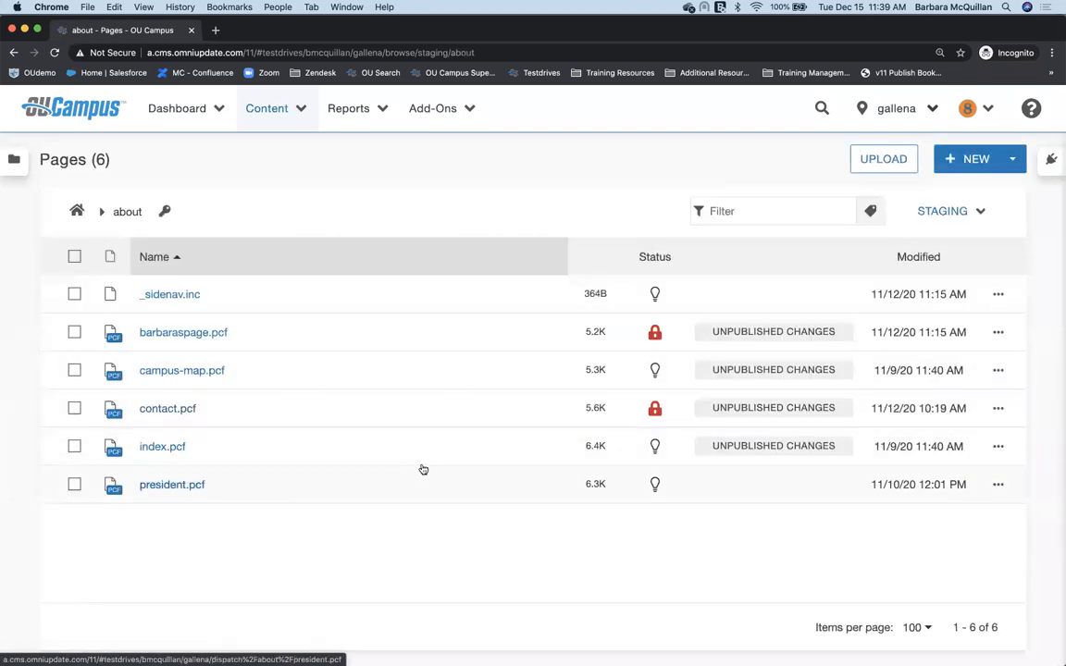
Show the FILE menu options for index.pcf in the about folder
click(999, 448)
click(934, 448)
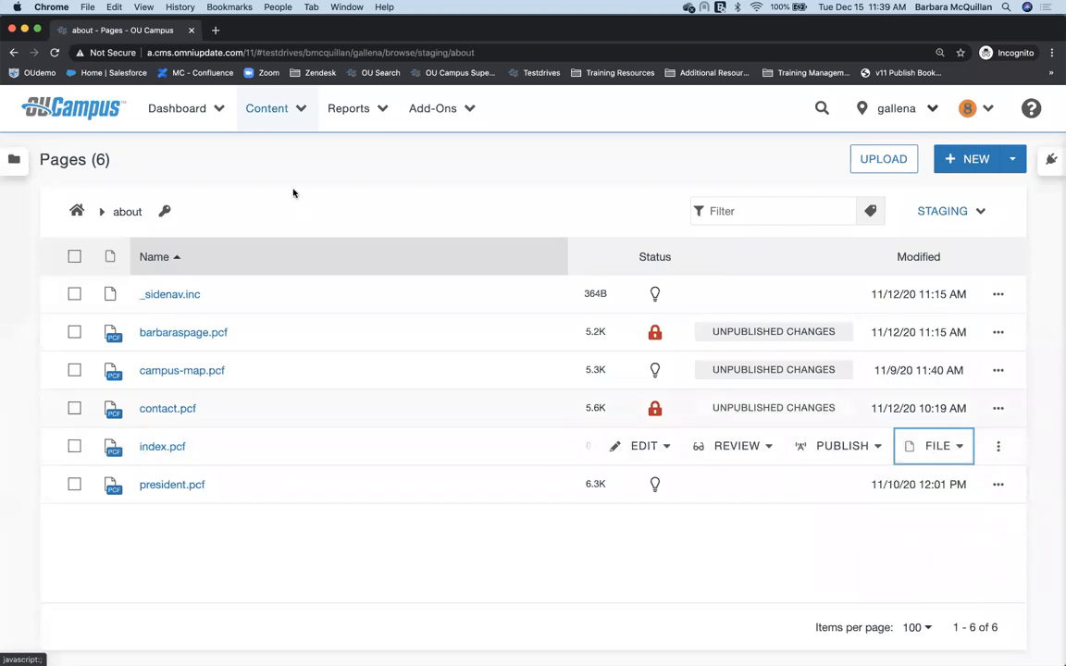
click(278, 118)
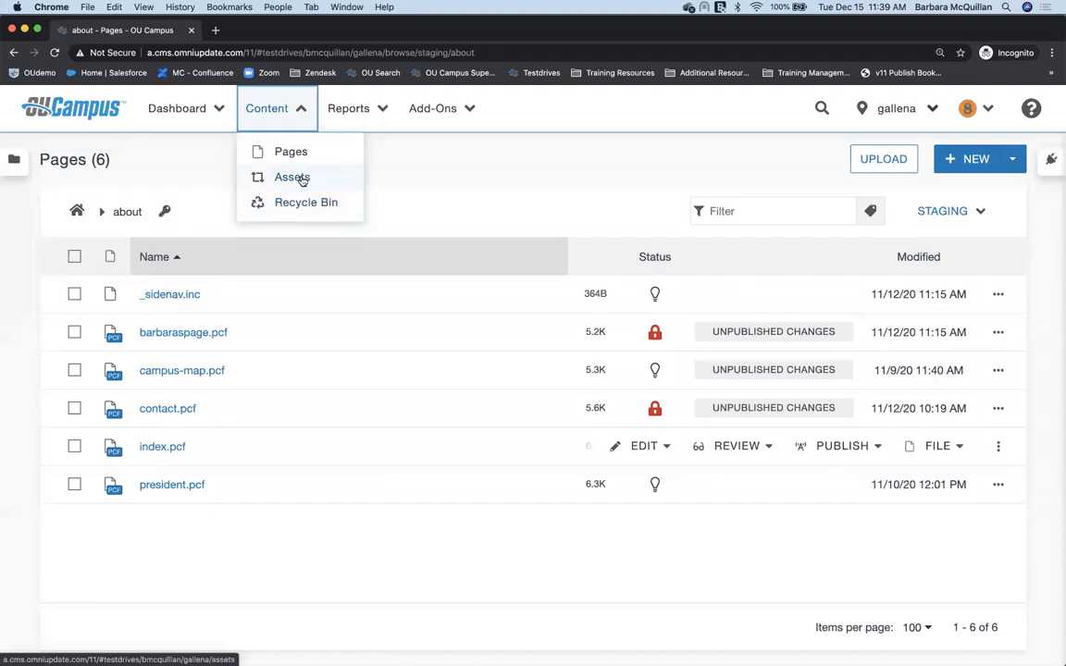
Open the Assets list and view the FILE options for Blog - Recent Post List
click(303, 178)
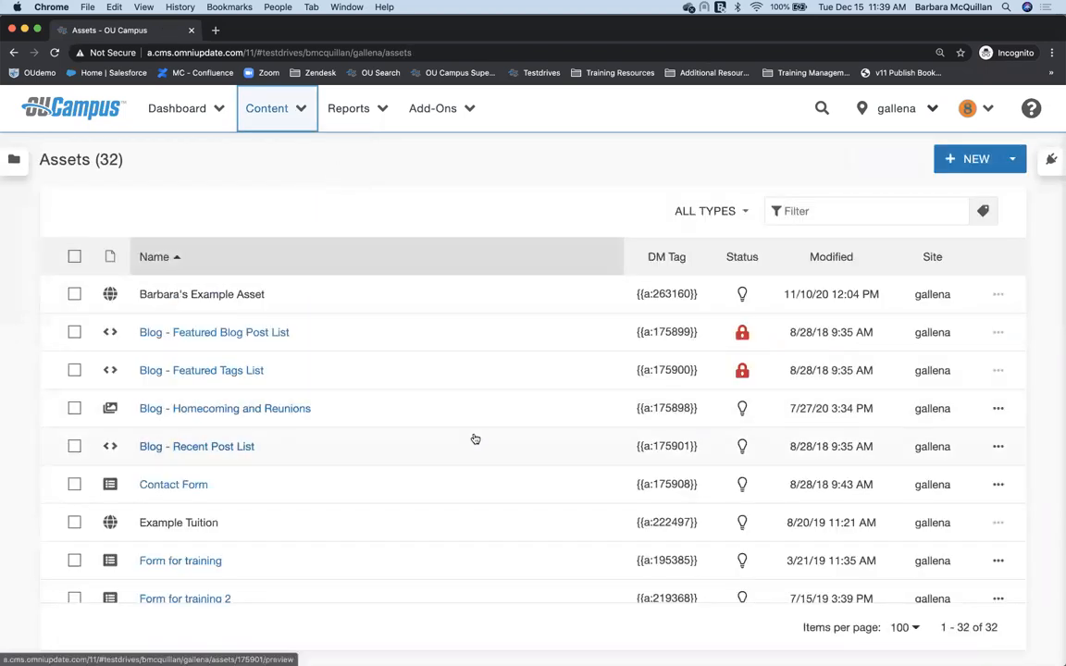
click(998, 450)
click(935, 449)
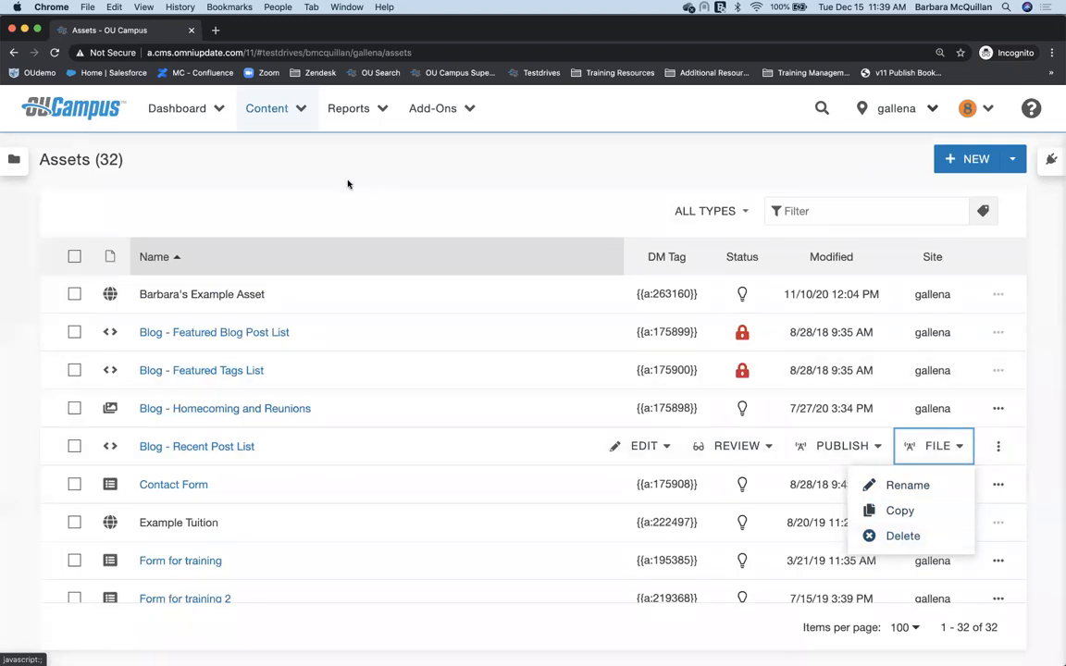
click(266, 118)
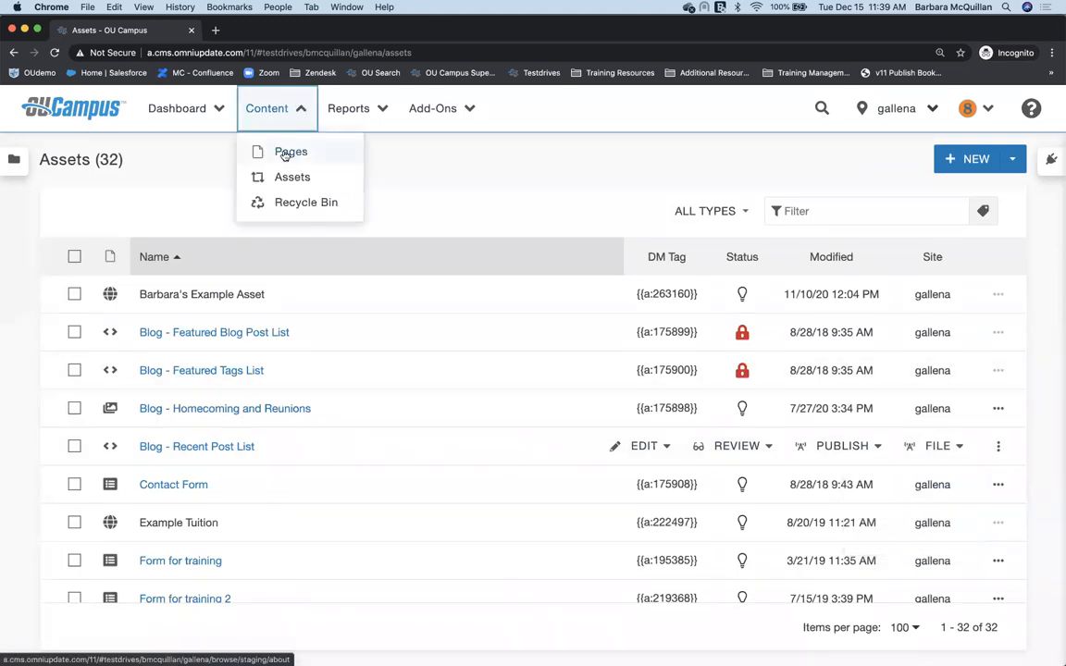
Return to the staging root through the breadcrumb and open the athletics folder
click(286, 153)
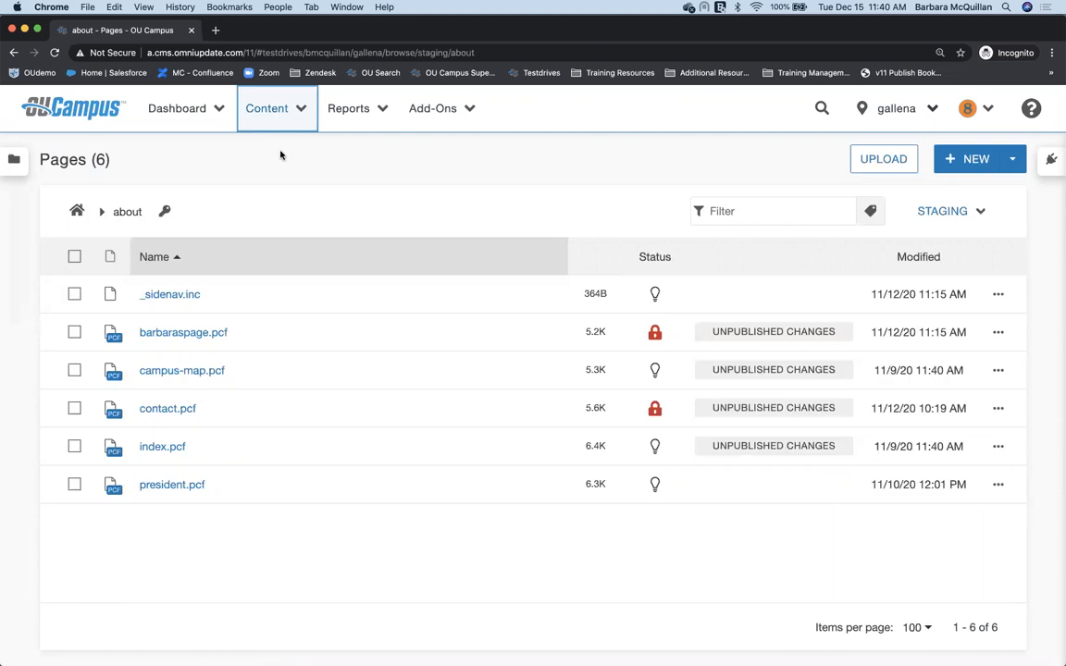
click(76, 212)
scroll(211, 381, down, 5)
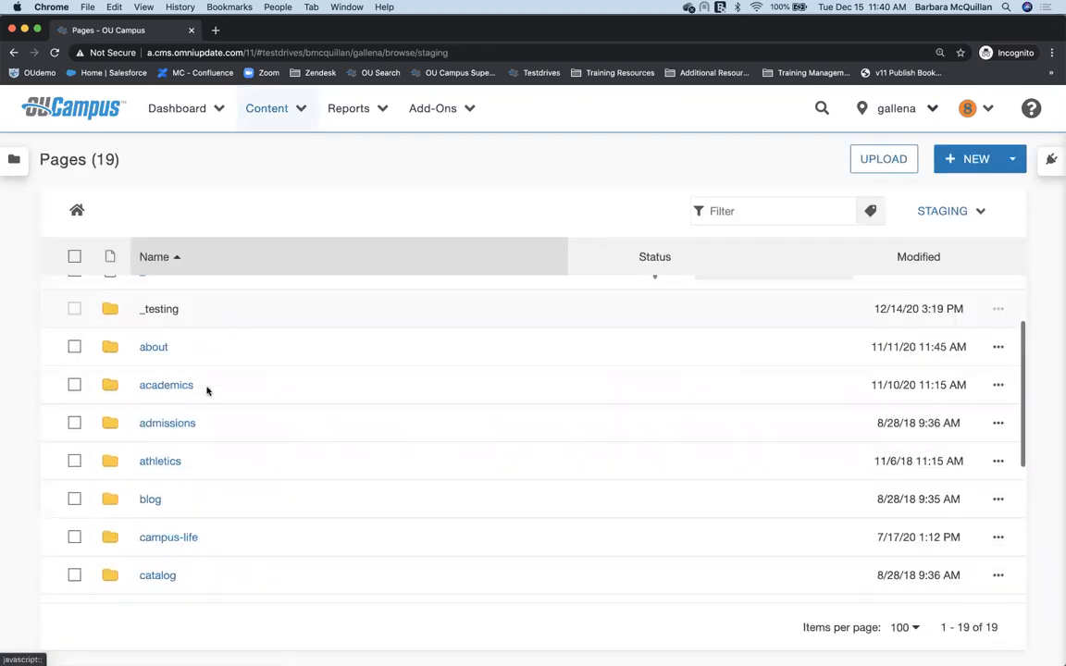
click(158, 371)
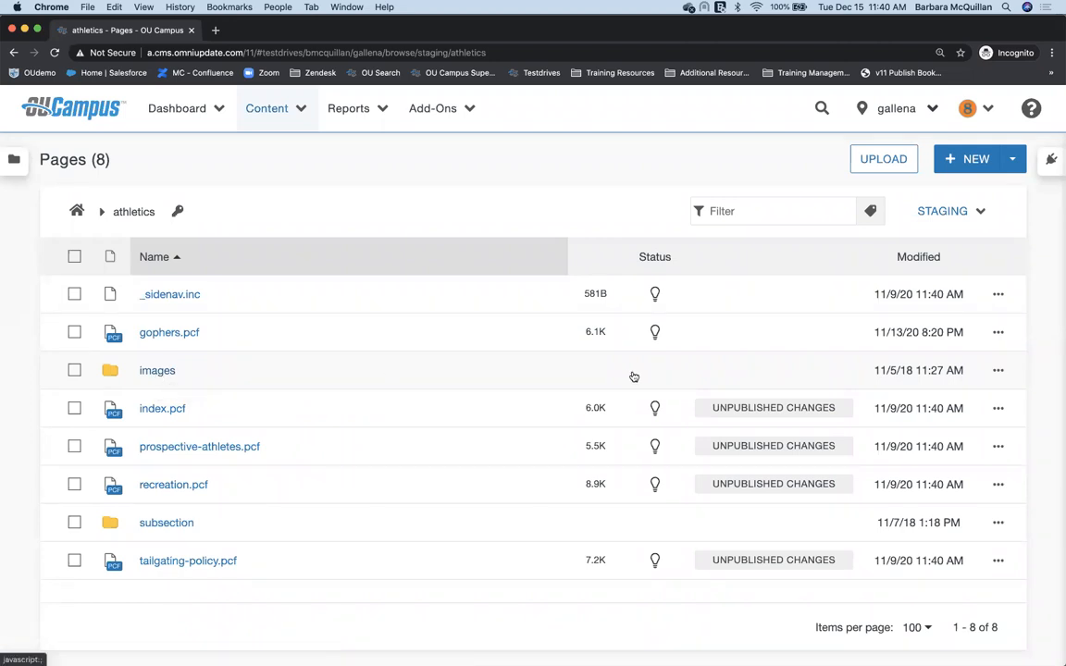
click(1000, 334)
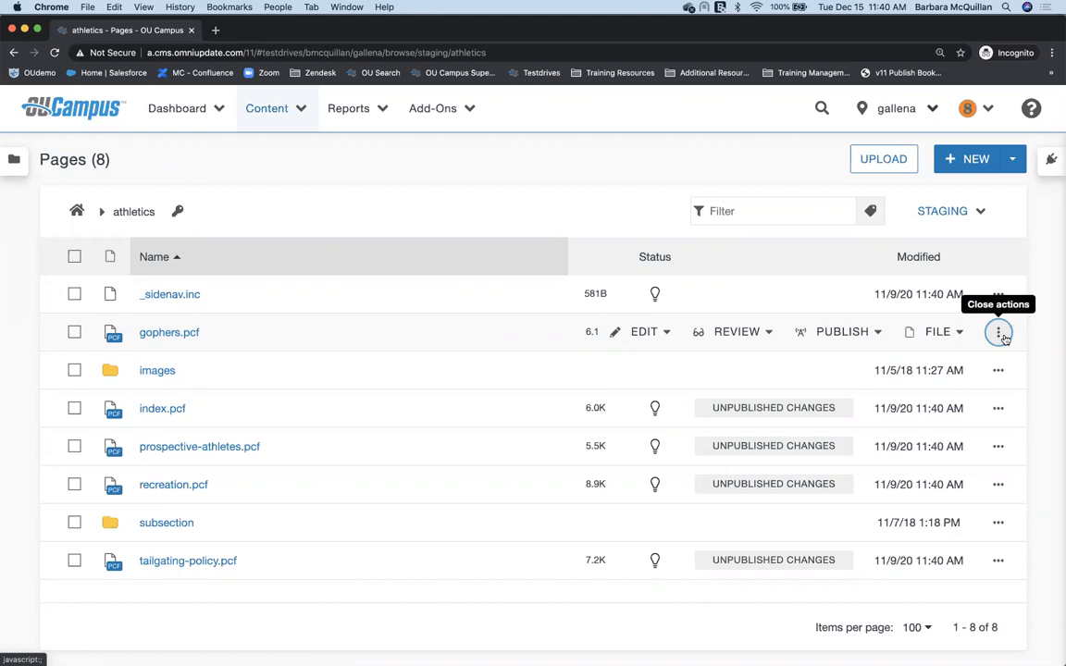
click(650, 333)
click(645, 398)
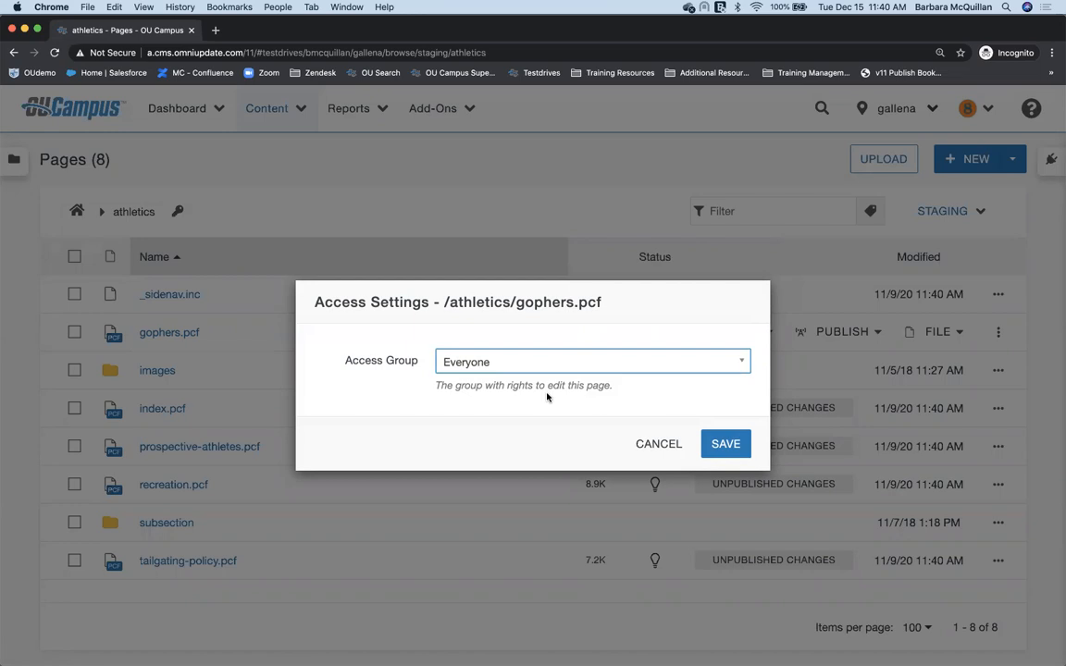
click(661, 446)
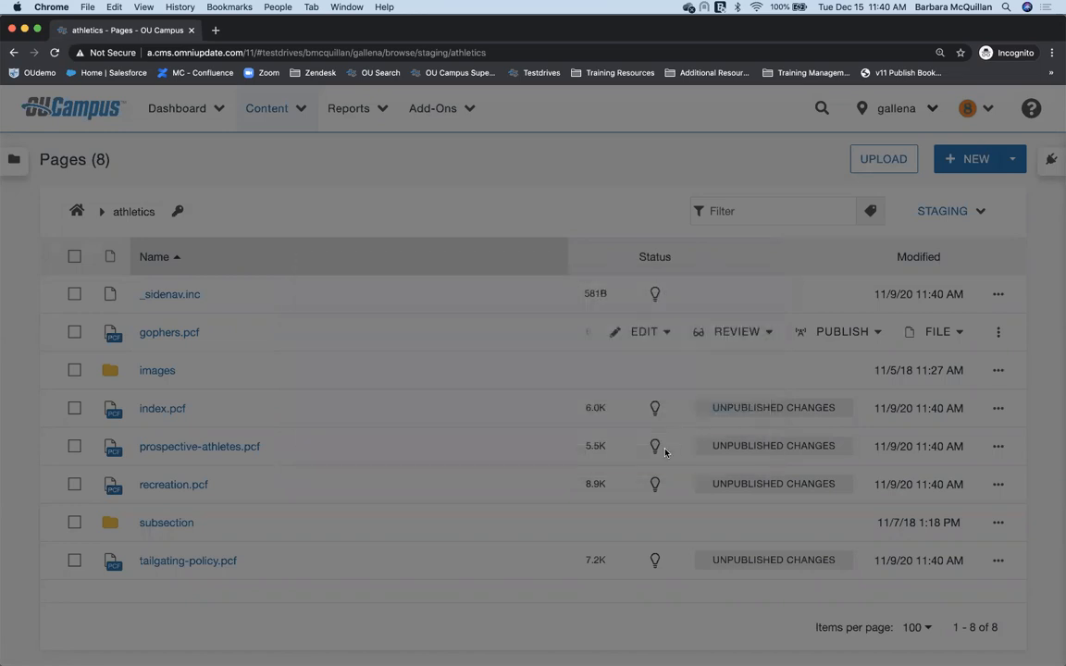
click(74, 209)
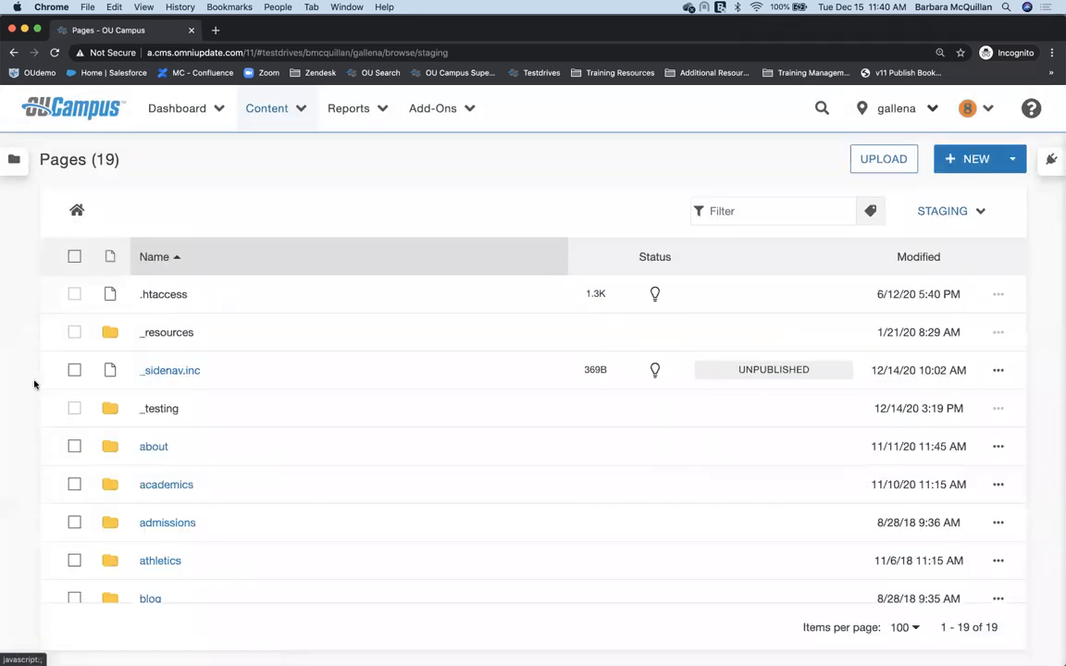
scroll(127, 421, down, 3)
scroll(127, 421, down, 3)
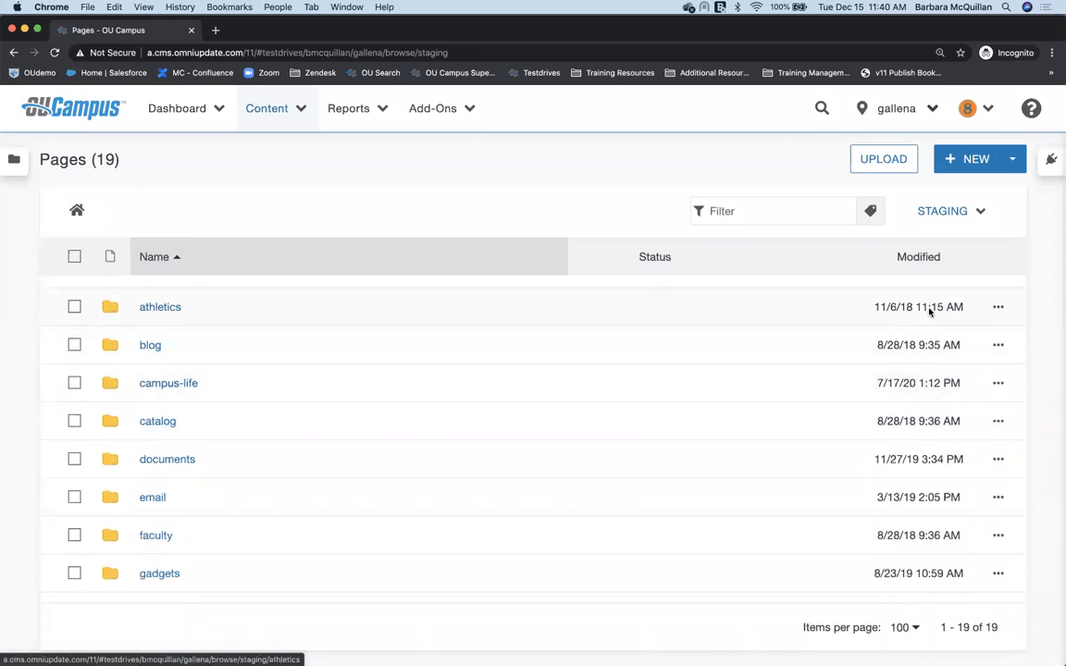
click(997, 310)
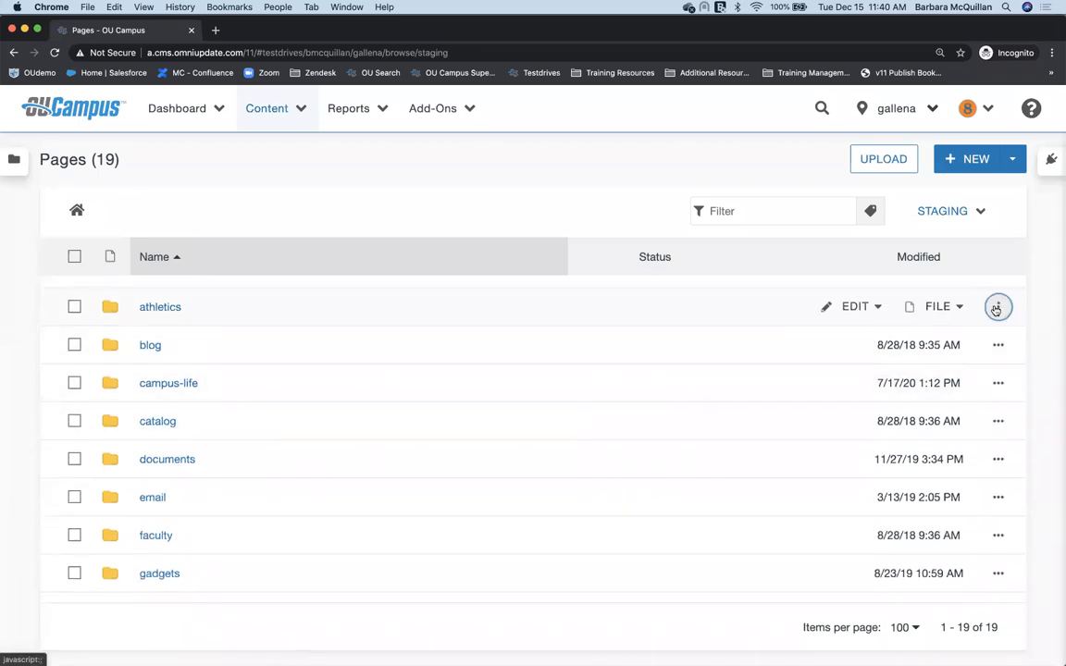
click(855, 315)
click(857, 346)
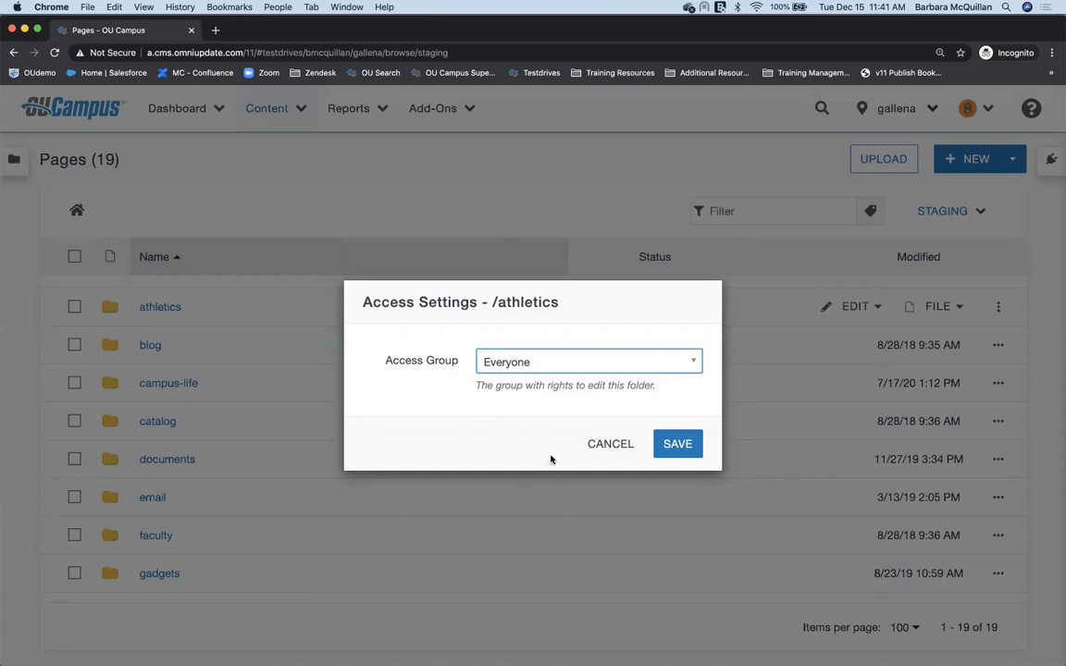
click(595, 445)
click(164, 310)
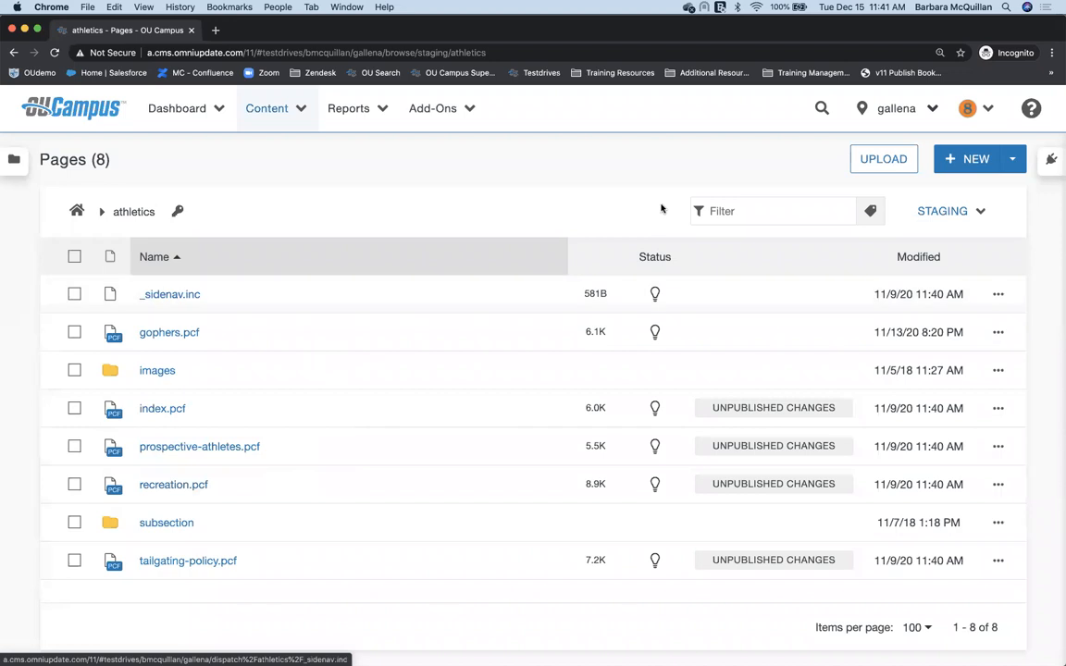
Log out, then sign in with the Level 9 account's username and password
click(967, 110)
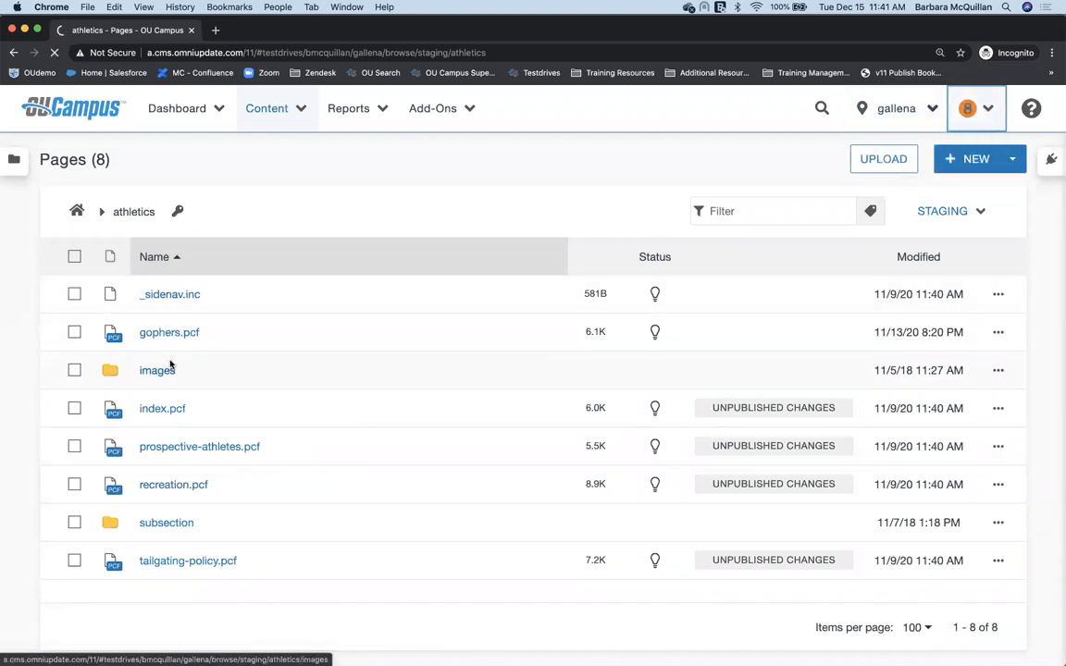
text(bmcq)
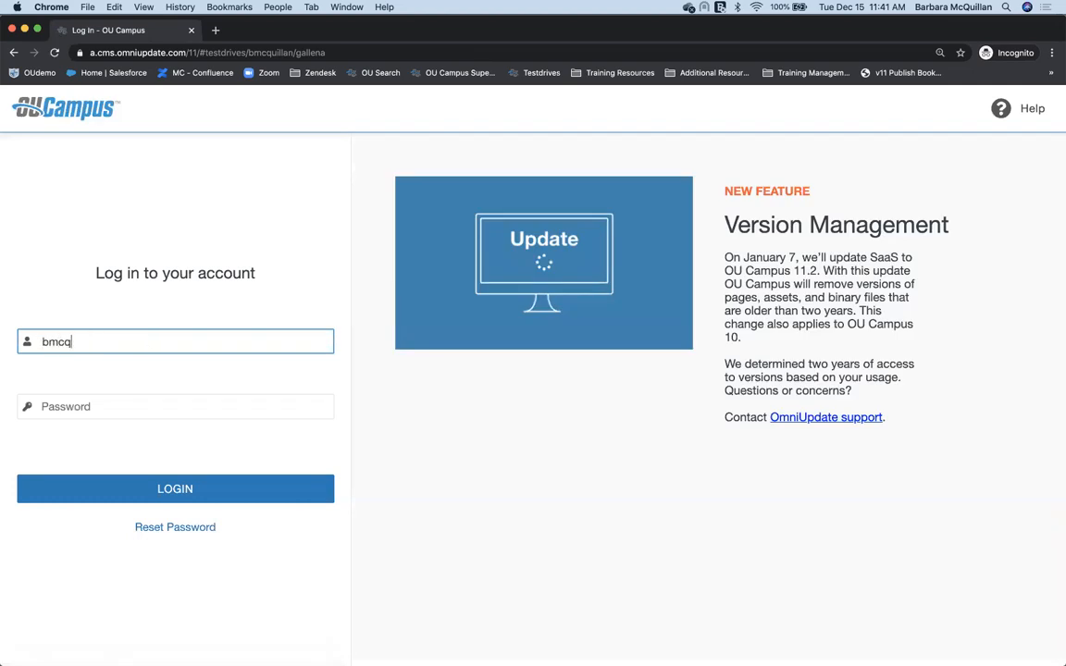
text(uillan9)
key(Tab)
text(*****)
key(Return)
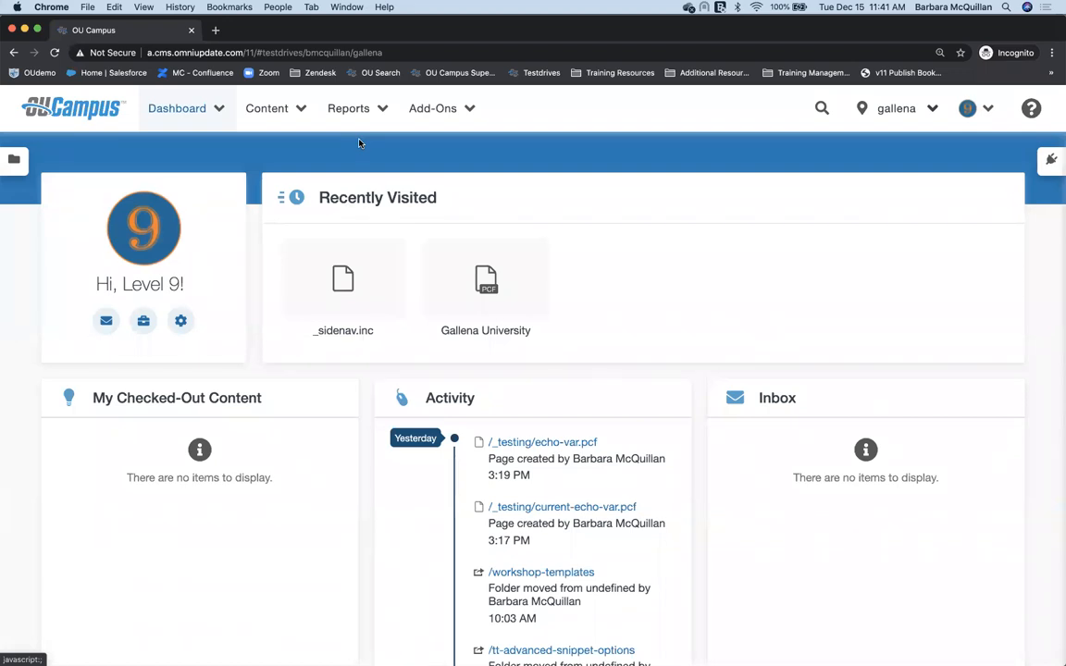
click(272, 112)
Open Content > Pages and scroll through the site's page listing
click(282, 153)
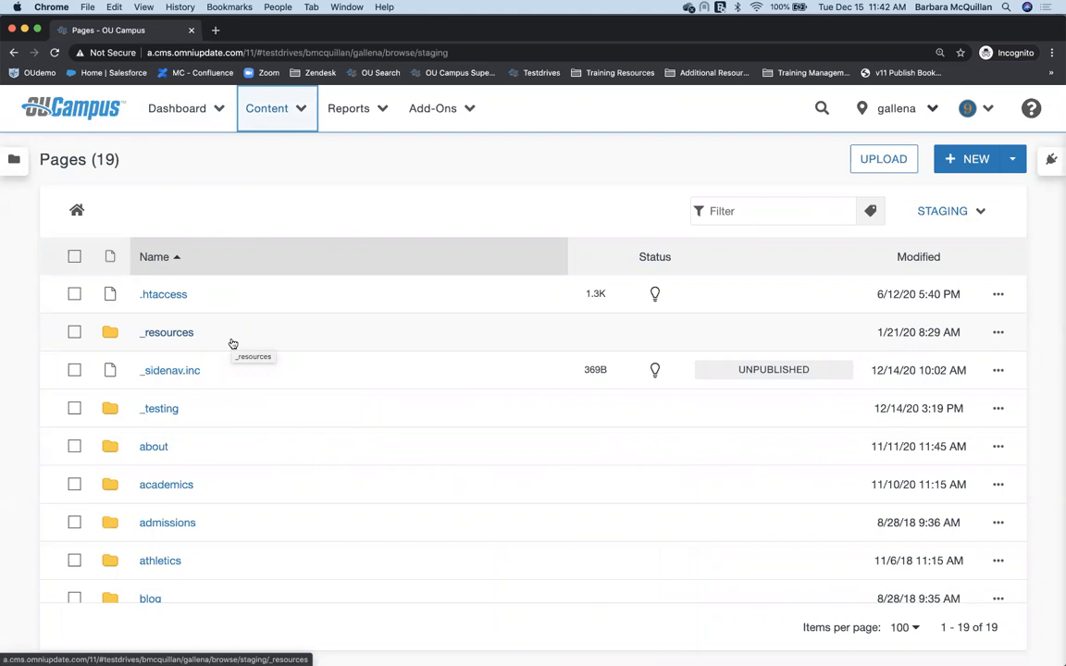
scroll(232, 344, down, 5)
scroll(232, 344, up, 5)
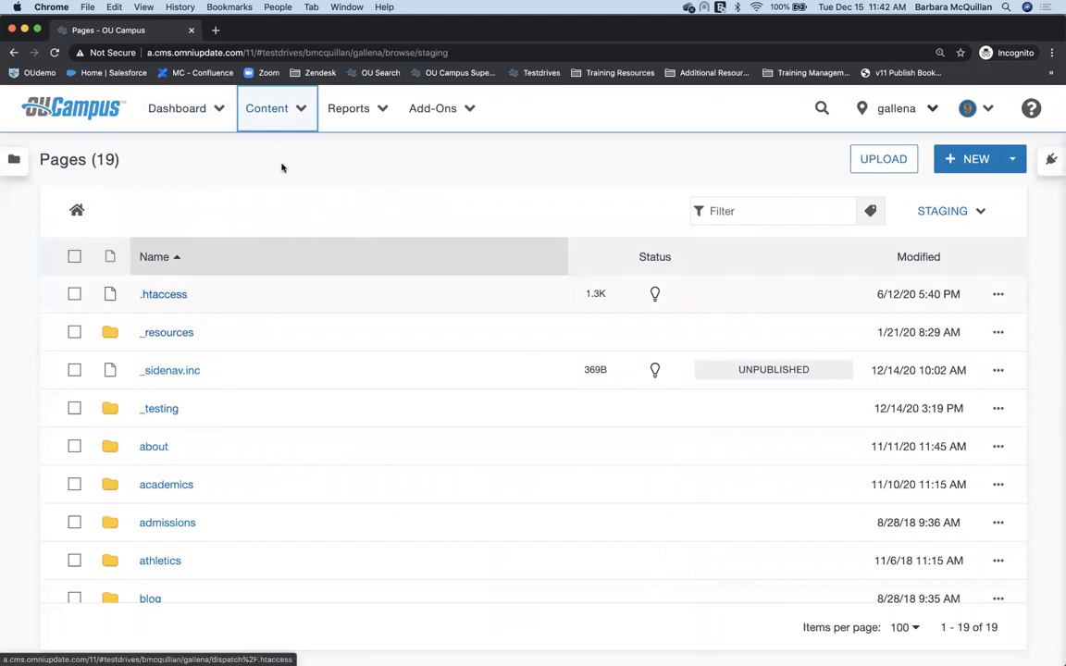
Switch to the Assets library listing its 32 assets
click(264, 110)
click(273, 174)
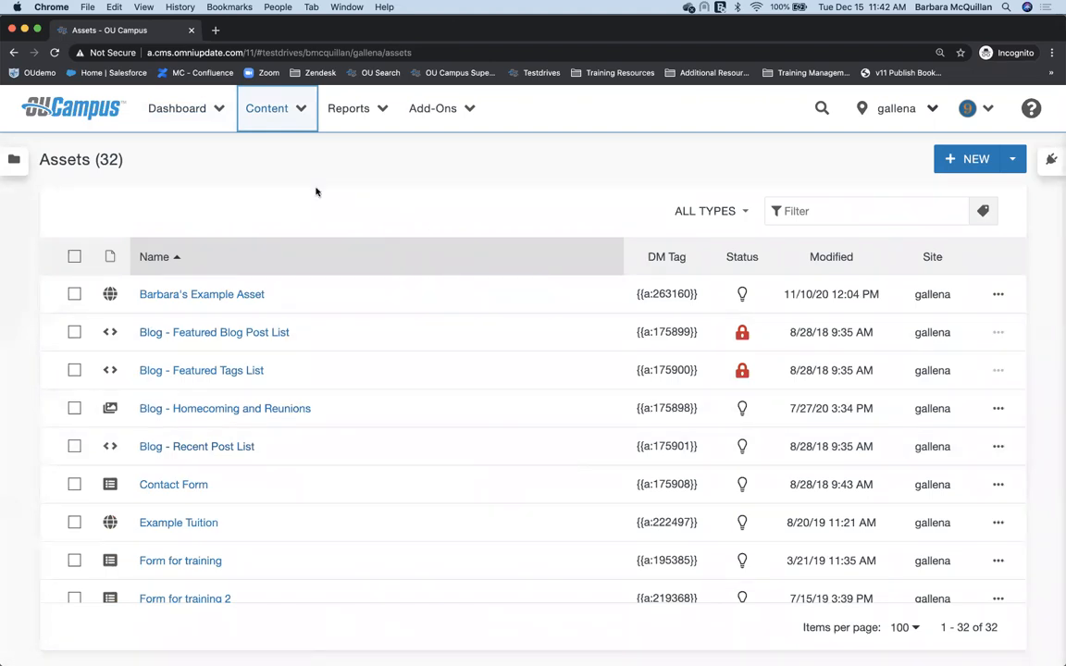
click(362, 115)
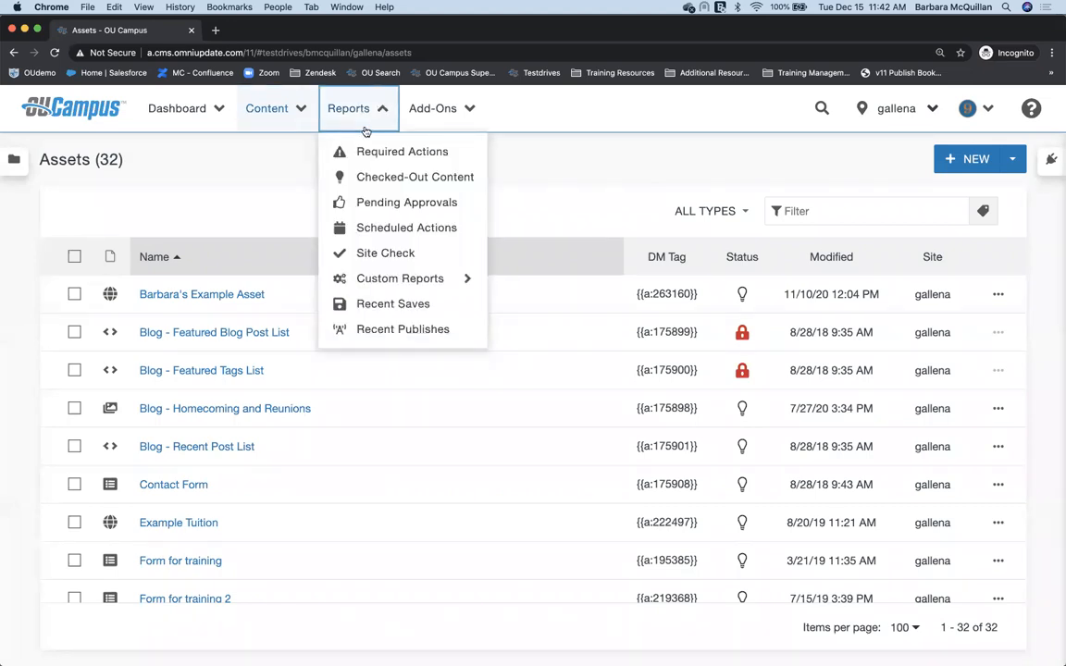
View Recent Saves, then open Site Check and scroll its 30-second link-check options and scope
click(366, 307)
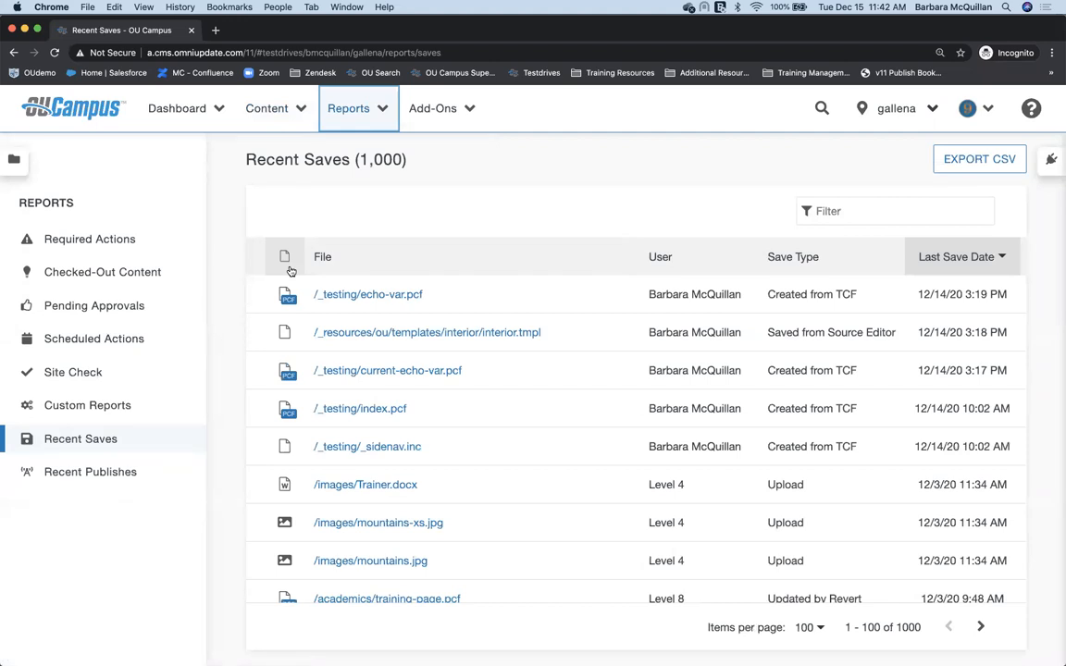
click(350, 112)
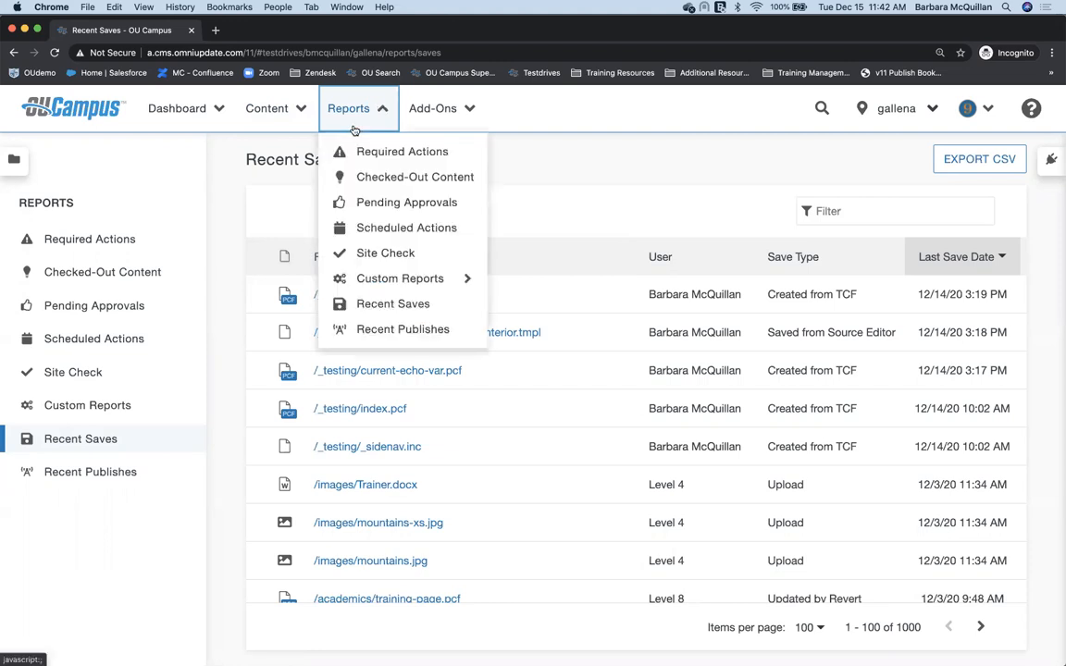
click(385, 253)
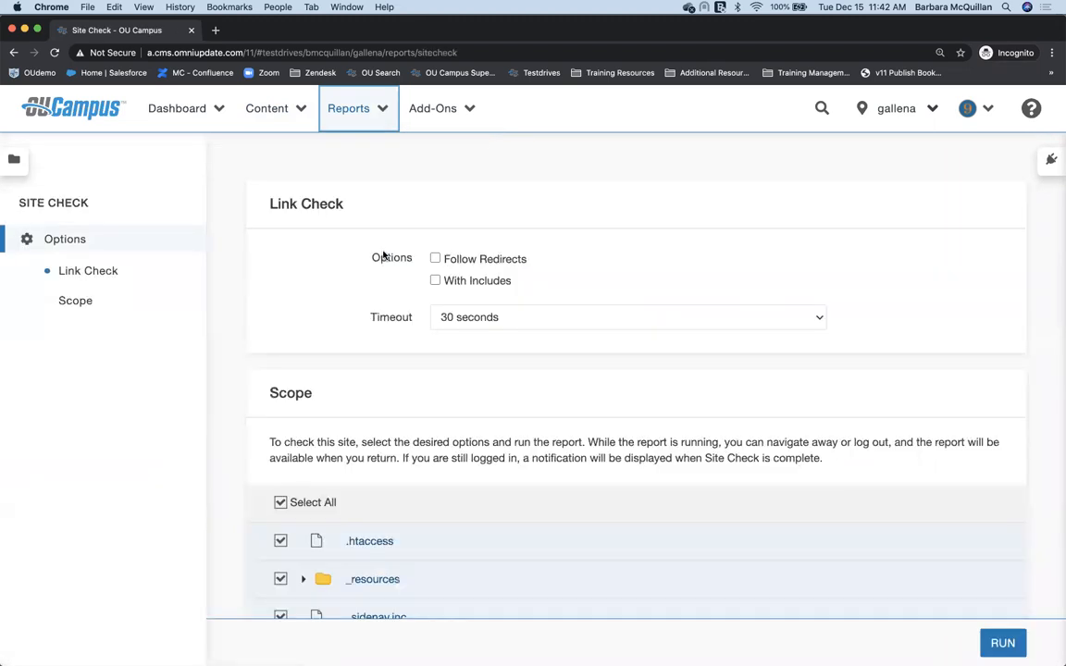
scroll(418, 464, down, 3)
scroll(371, 507, down, 3)
scroll(368, 509, down, 3)
scroll(368, 491, up, 5)
scroll(375, 329, up, 2)
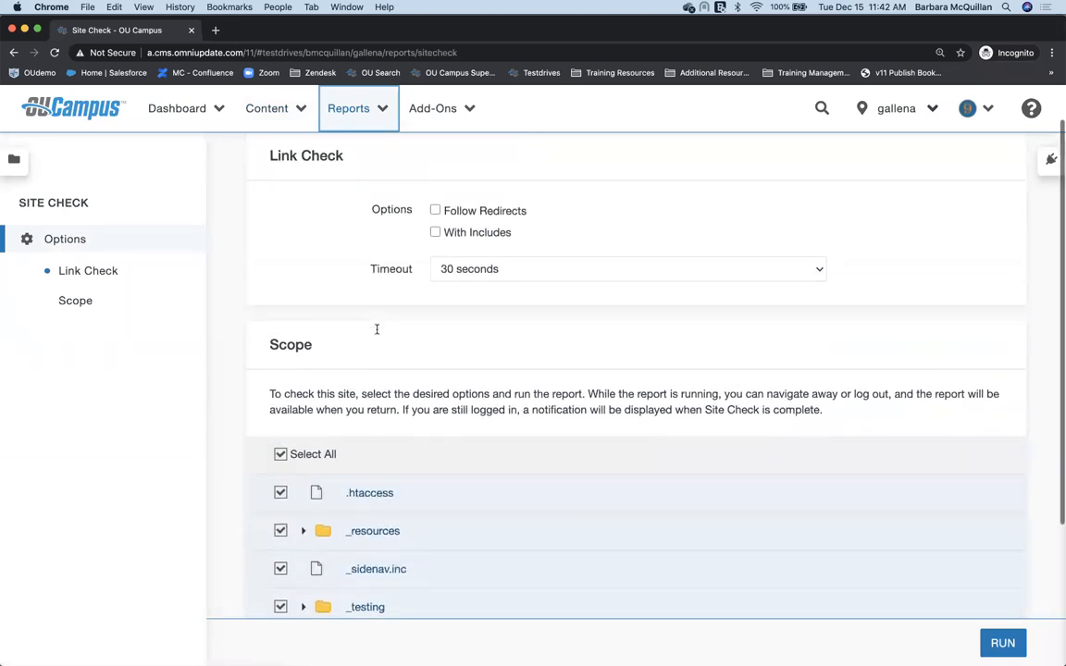
scroll(377, 329, up, 1)
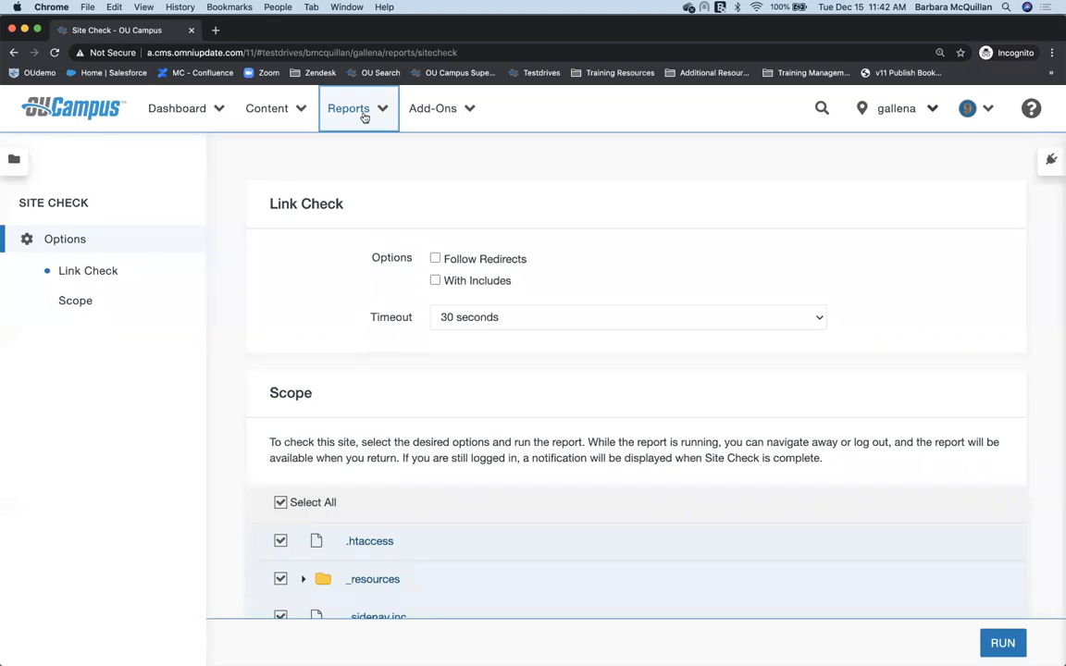
click(363, 112)
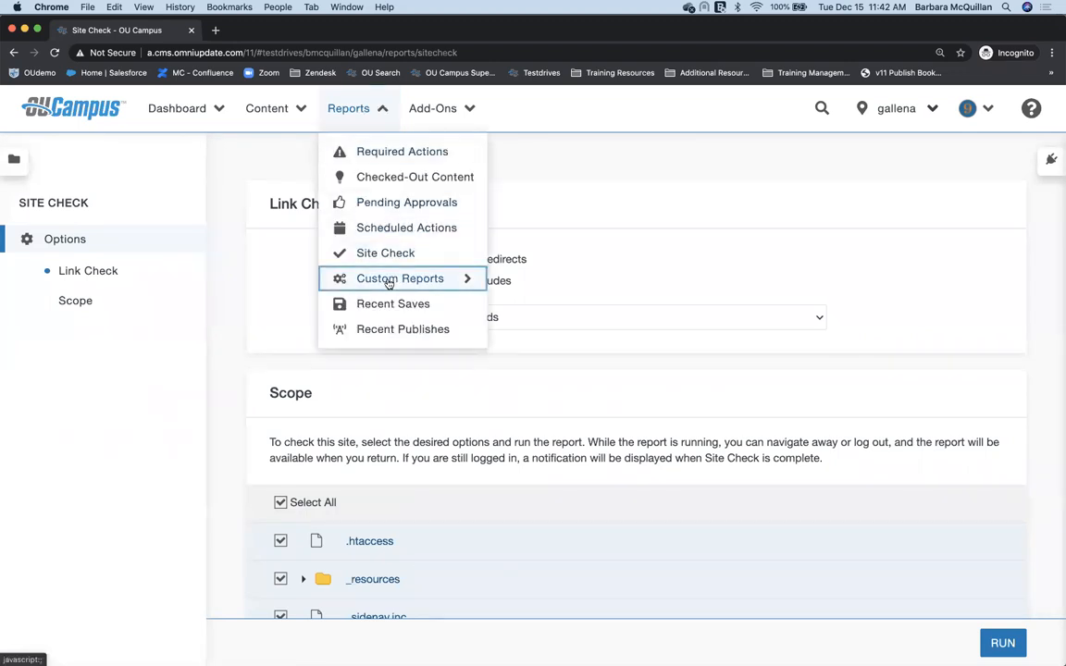
mouse_move(424, 278)
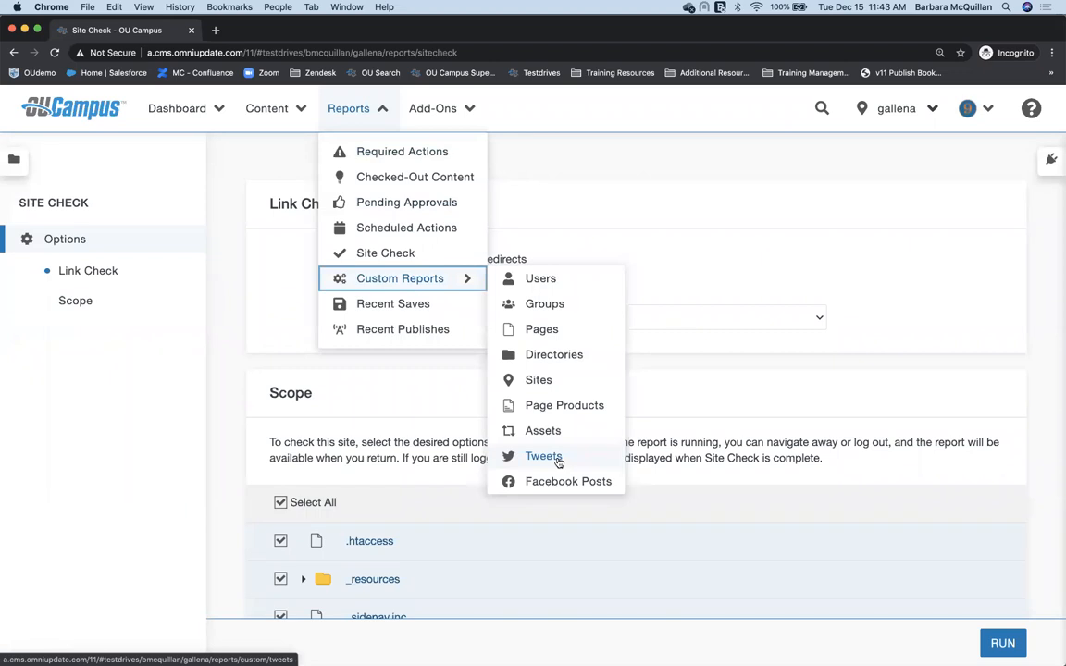
click(546, 283)
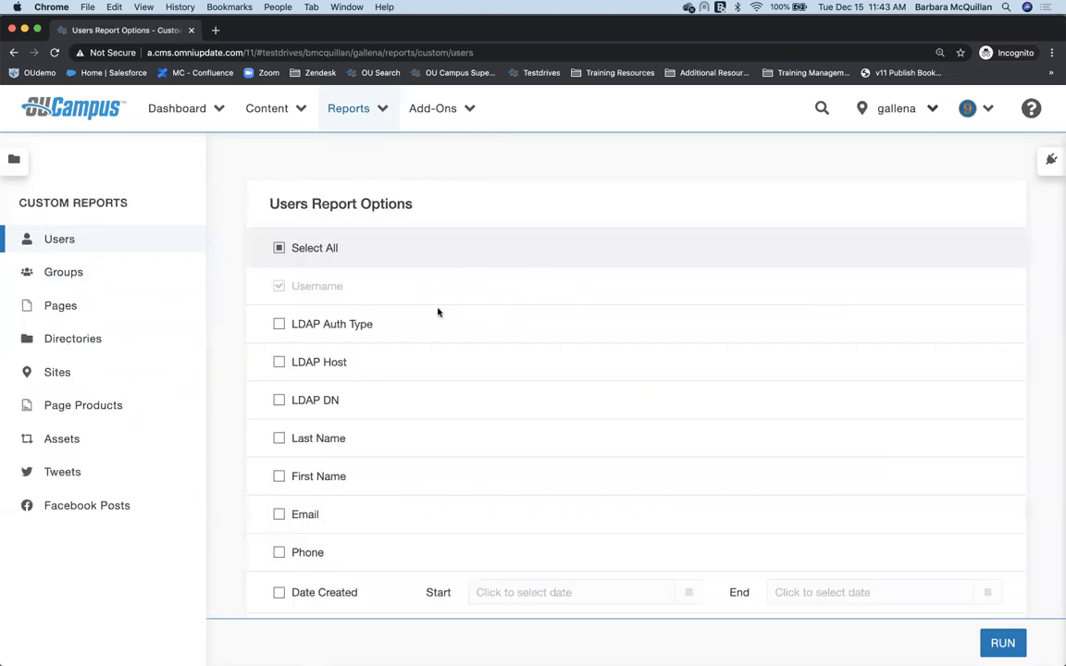
scroll(442, 381, down, 4)
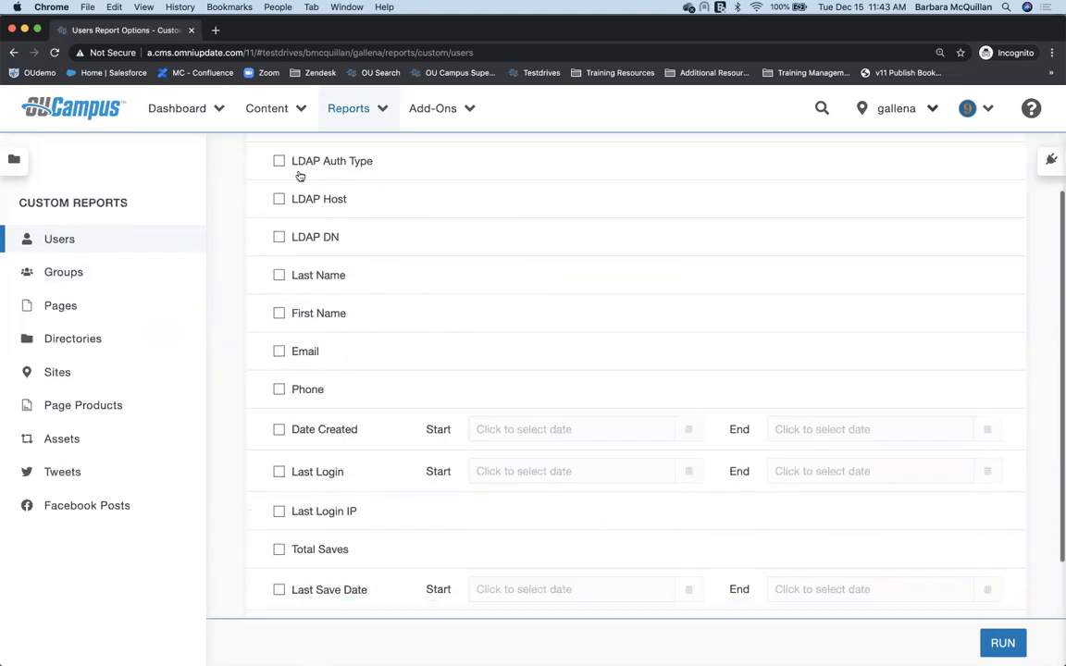
scroll(301, 424, down, 4)
scroll(305, 418, up, 6)
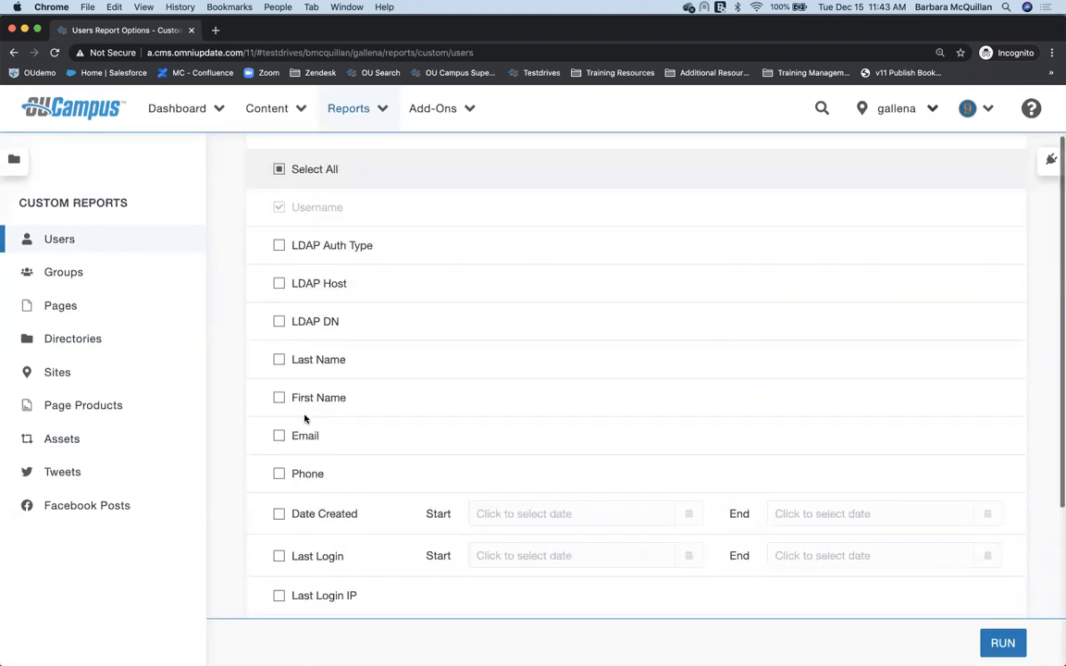
scroll(304, 418, up, 2)
click(278, 247)
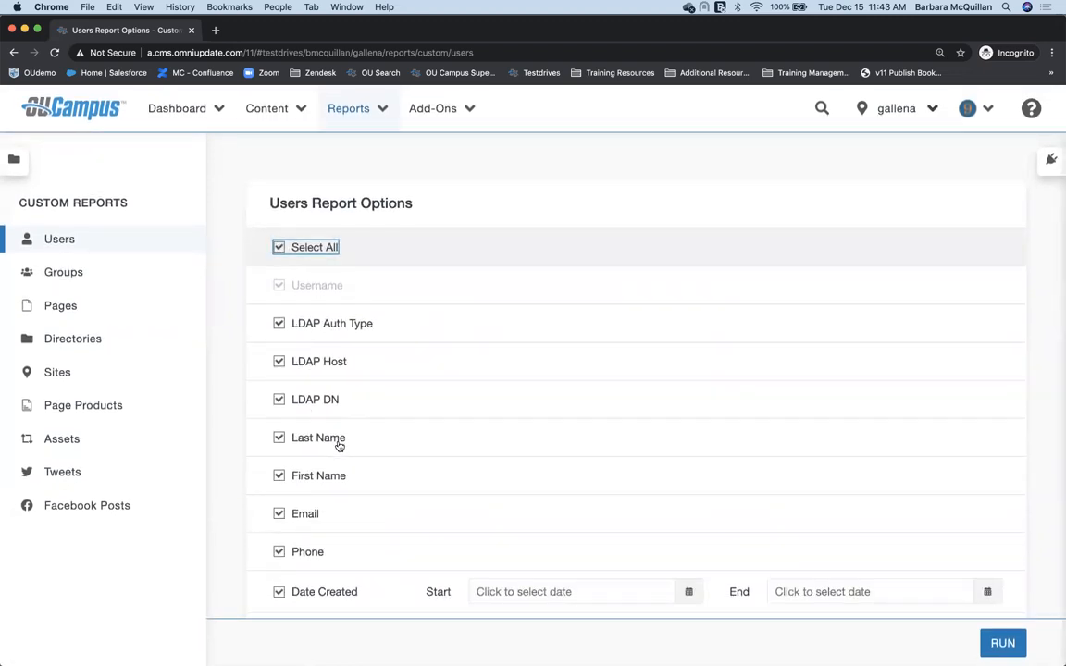
scroll(339, 446, down, 6)
click(984, 636)
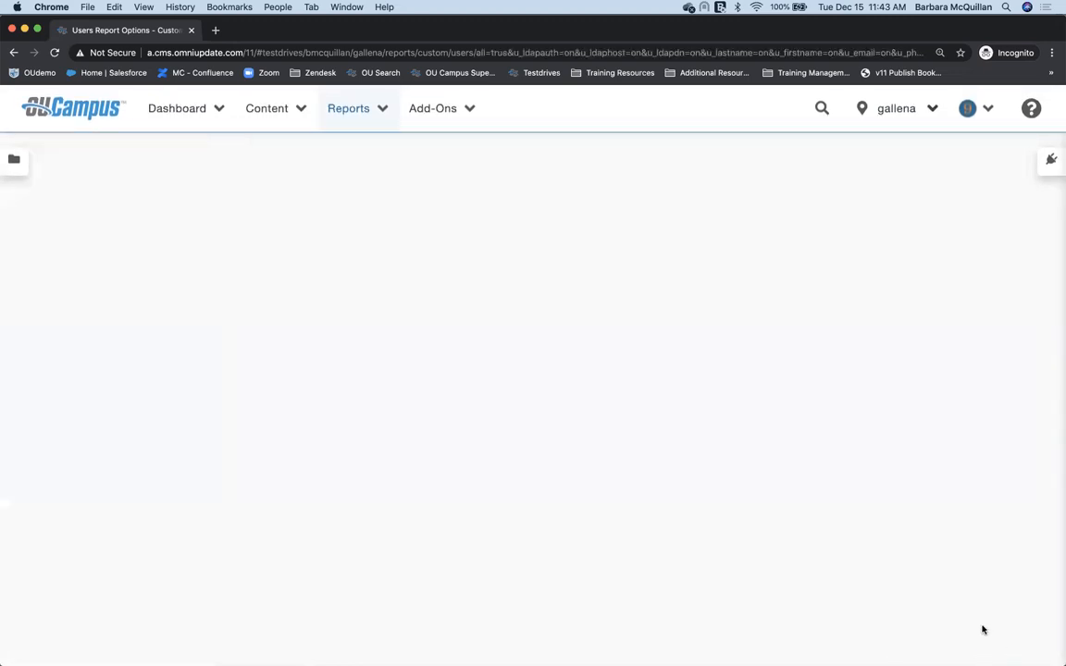
scroll(610, 391, right, 5)
scroll(609, 391, right, 6)
scroll(609, 390, left, 8)
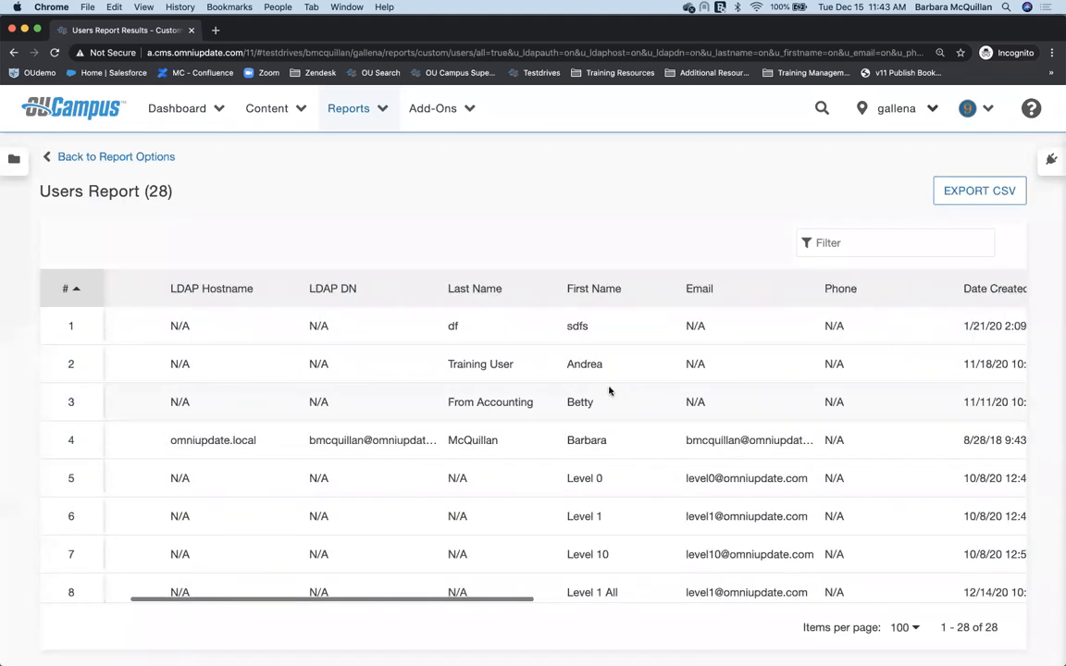
scroll(609, 391, left, 3)
scroll(609, 390, down, 10)
scroll(609, 391, up, 10)
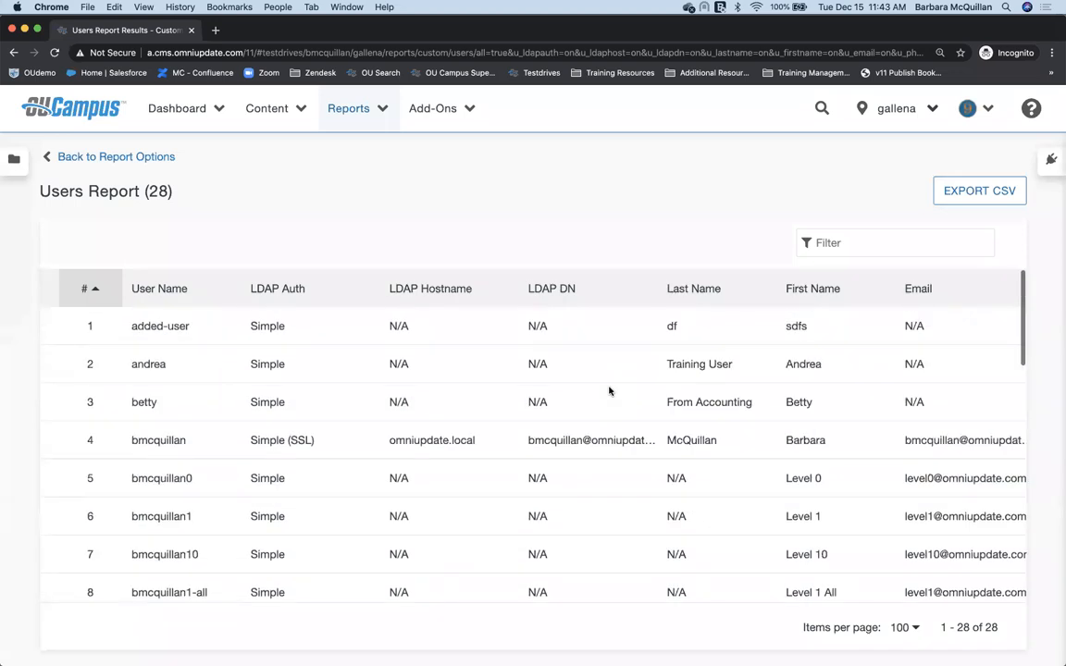
click(92, 156)
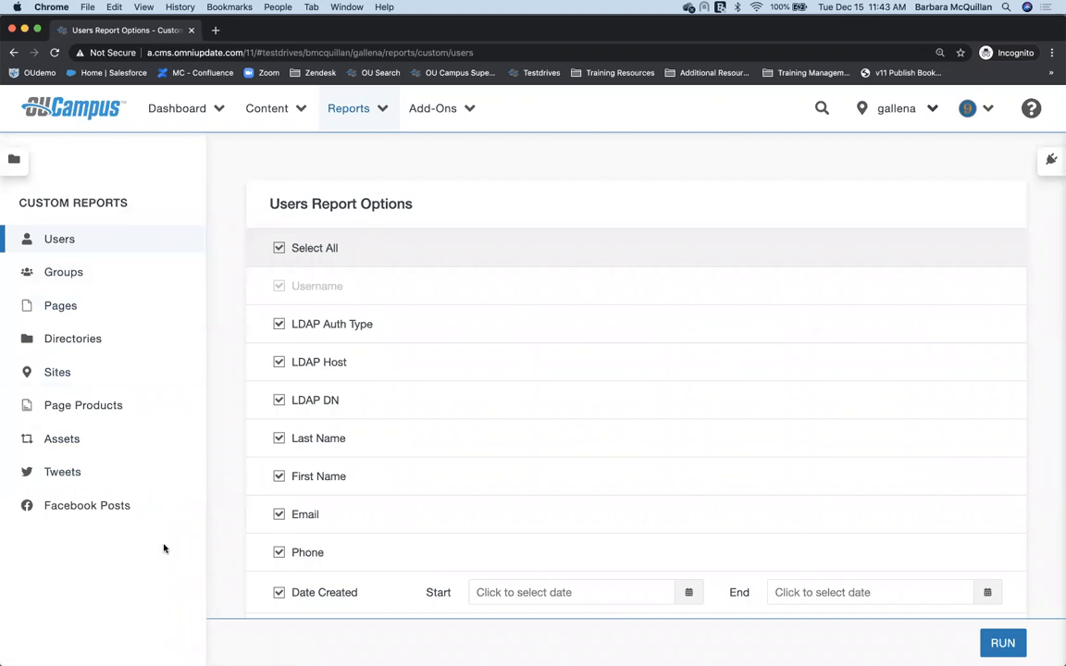
Step through the Groups, Pages, Directories, Sites, Page Products, Assets and Tweets reports to Facebook Posts
click(59, 274)
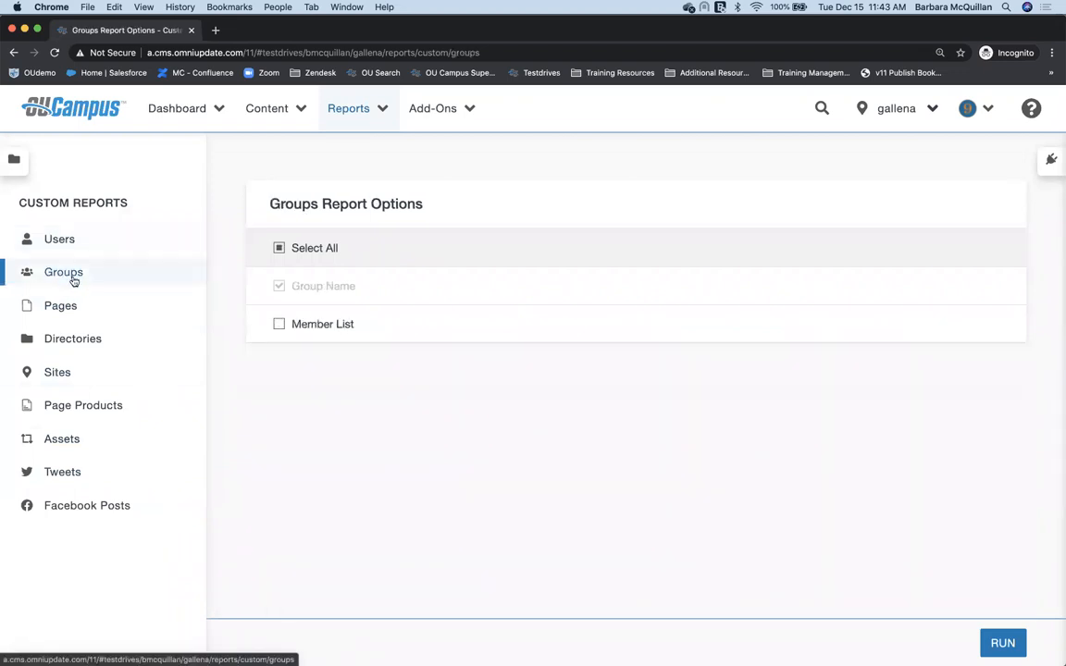
click(63, 307)
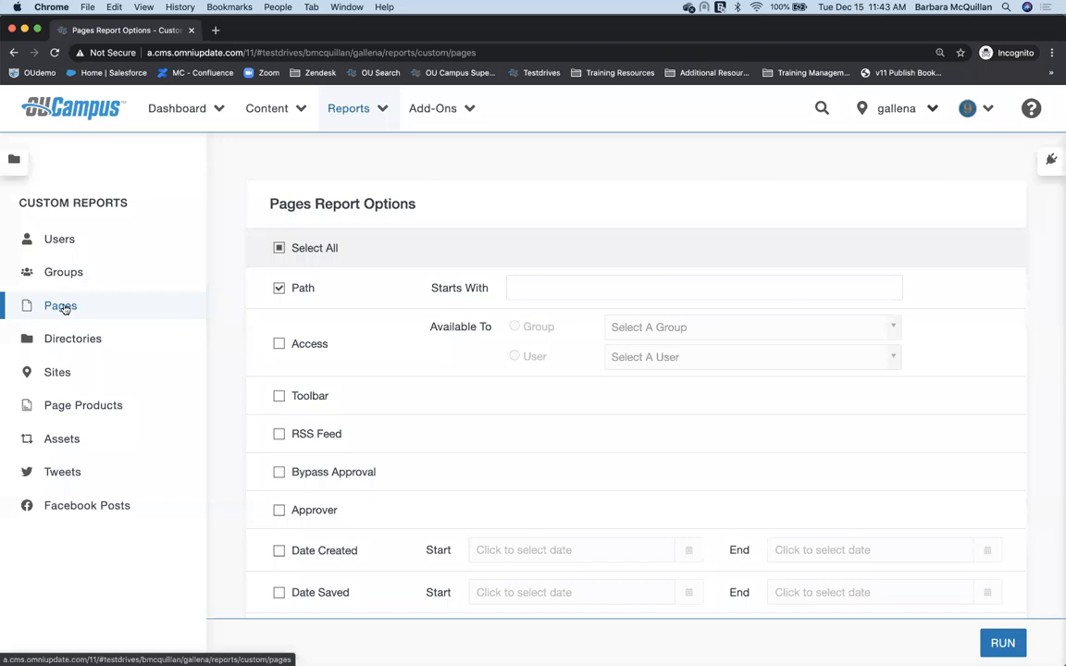
click(88, 342)
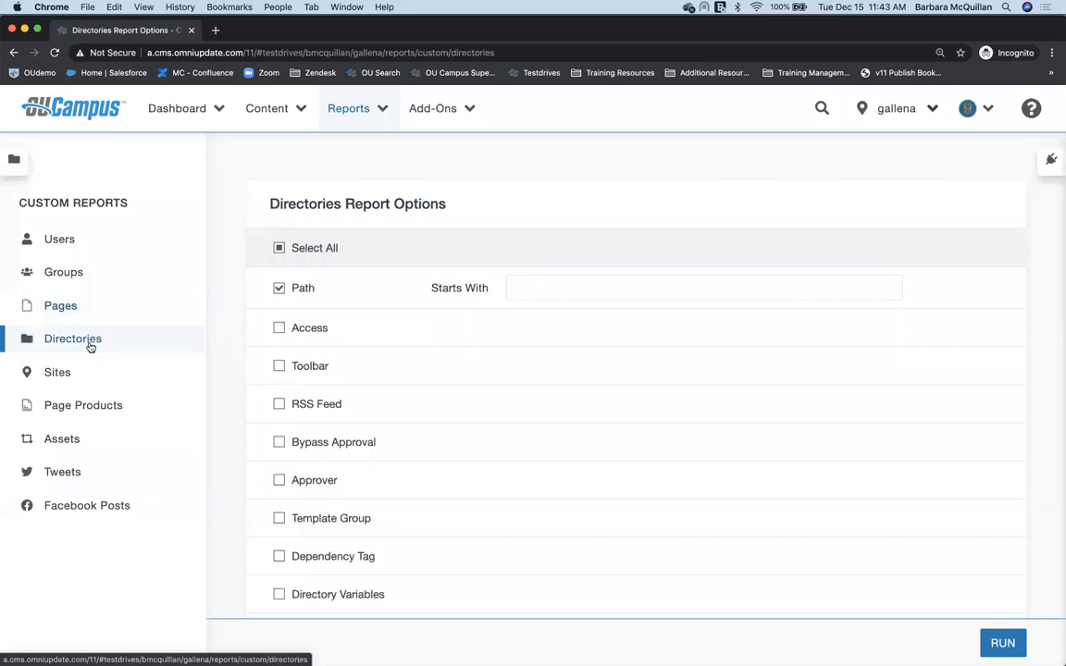
click(74, 375)
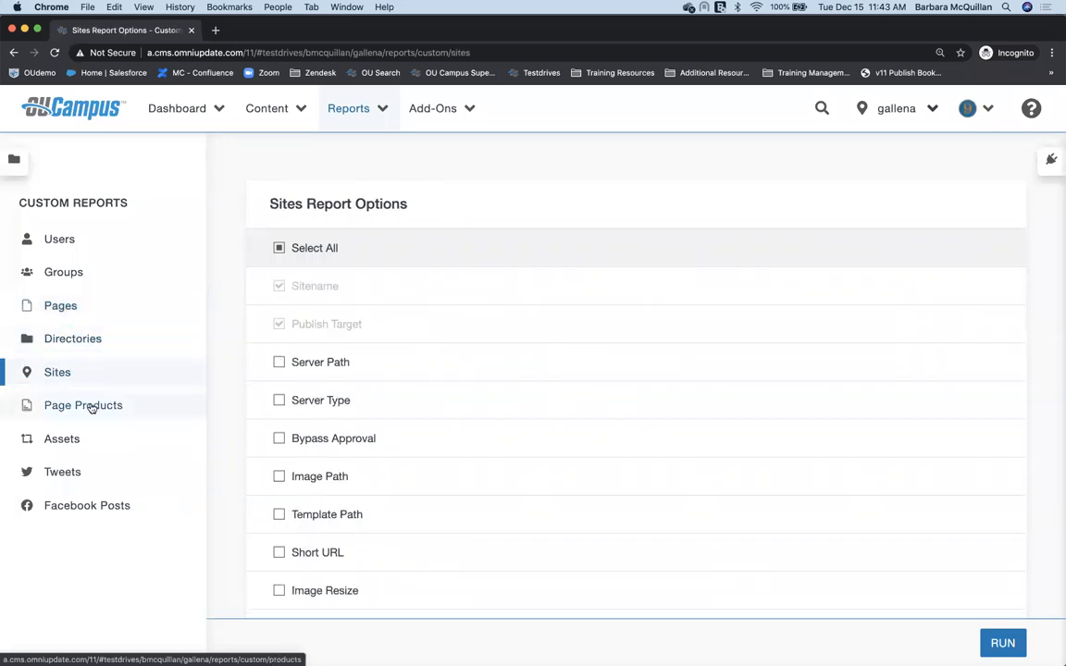
click(92, 407)
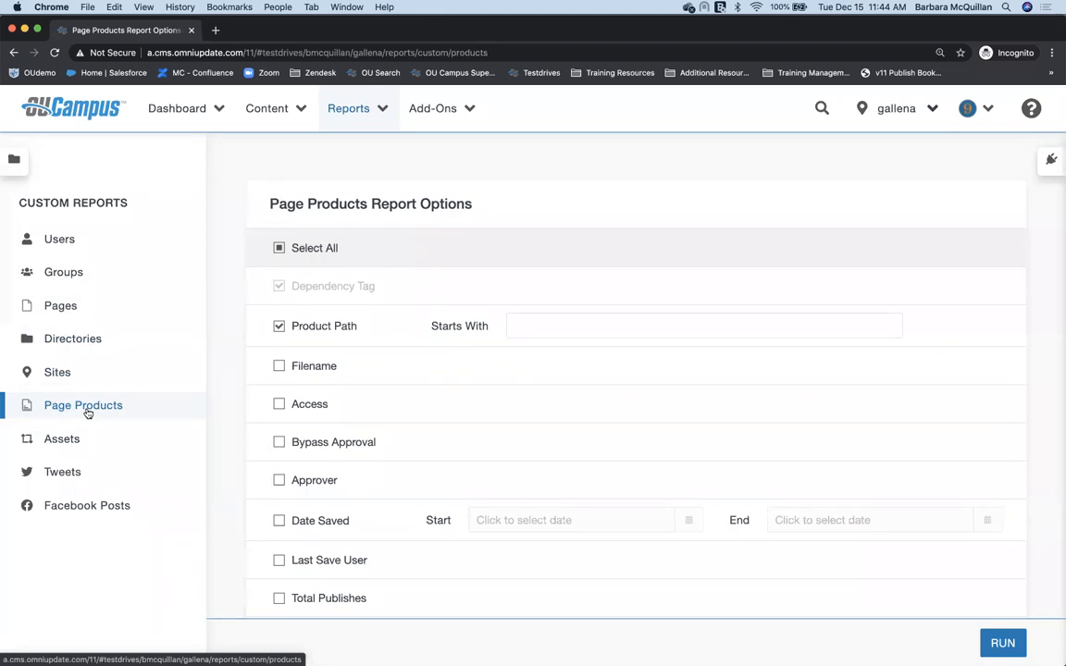
click(98, 441)
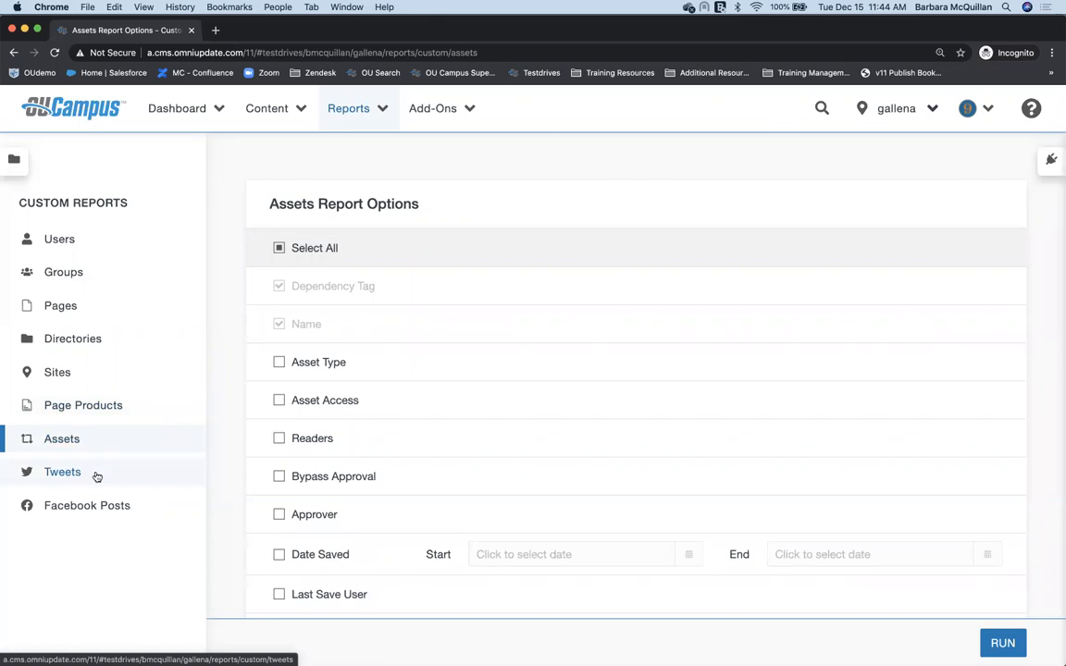
click(97, 474)
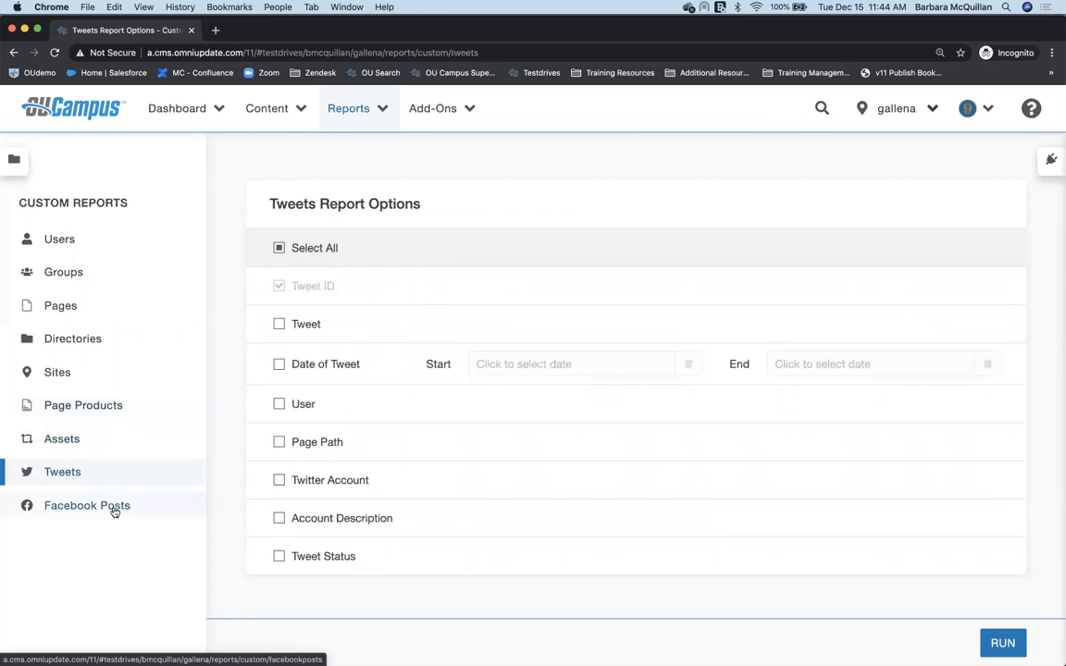
click(114, 512)
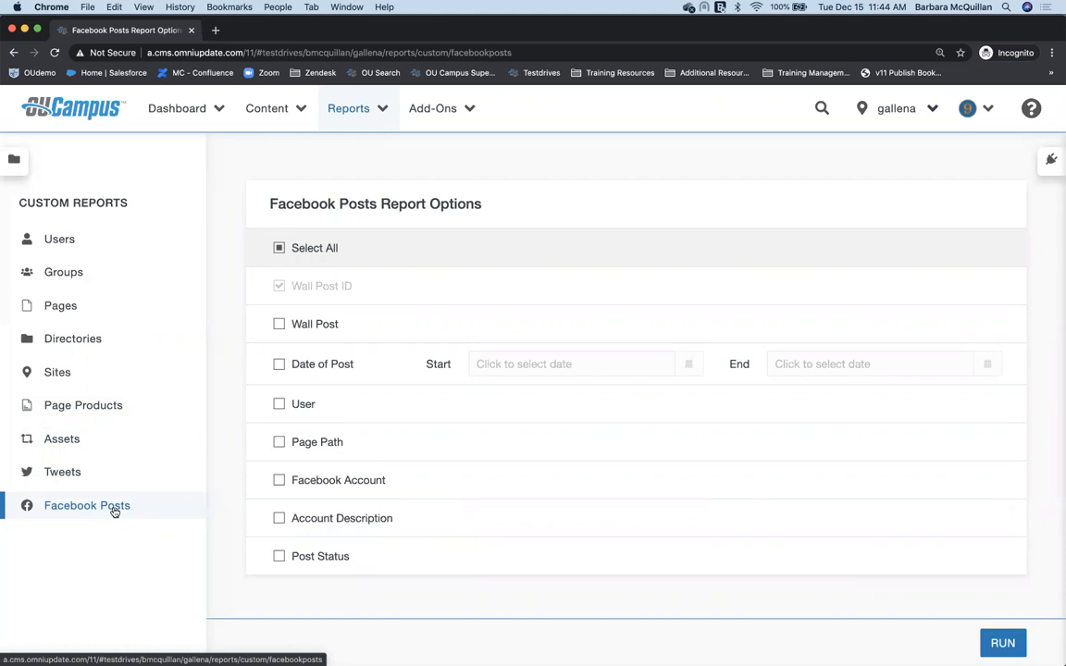
Open the Snippet Categories page, then switch to the full Snippets list
click(271, 117)
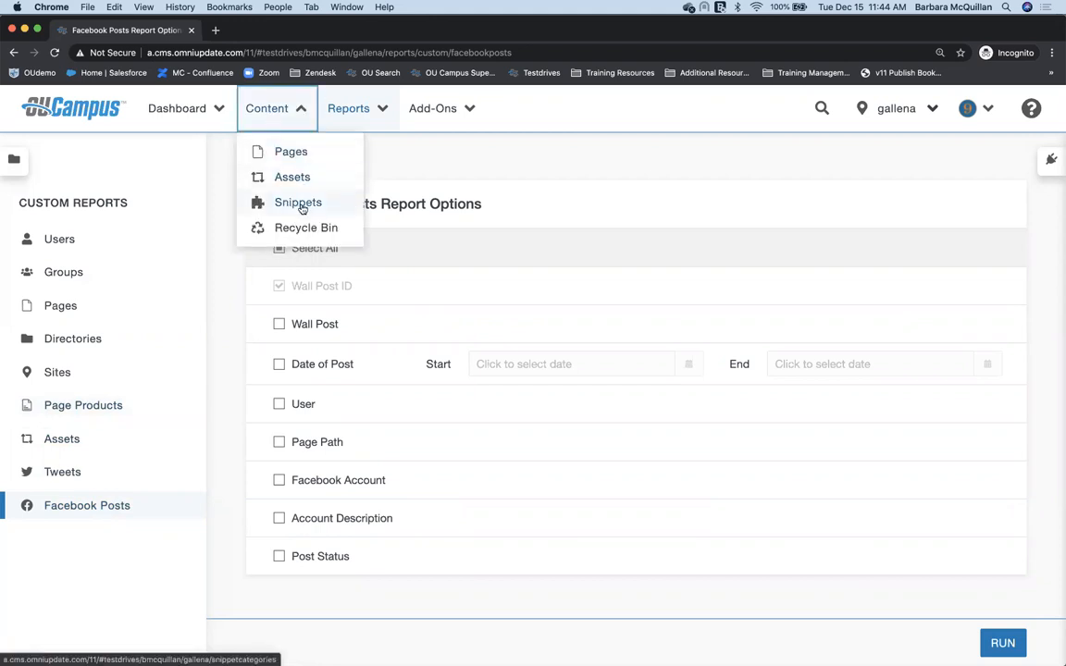
click(298, 203)
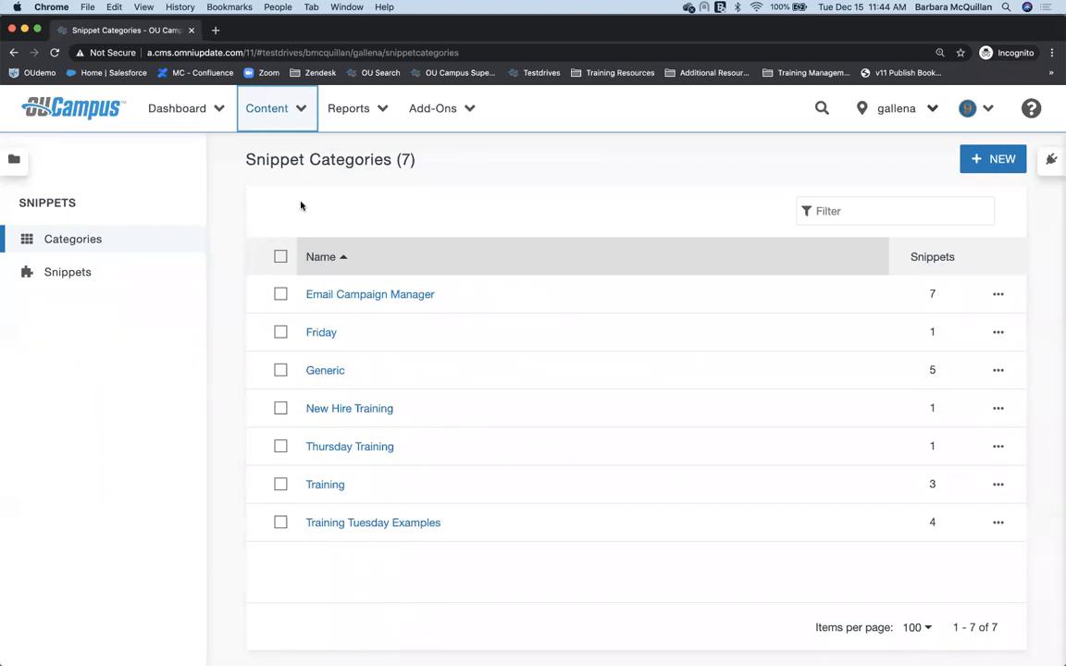
click(278, 109)
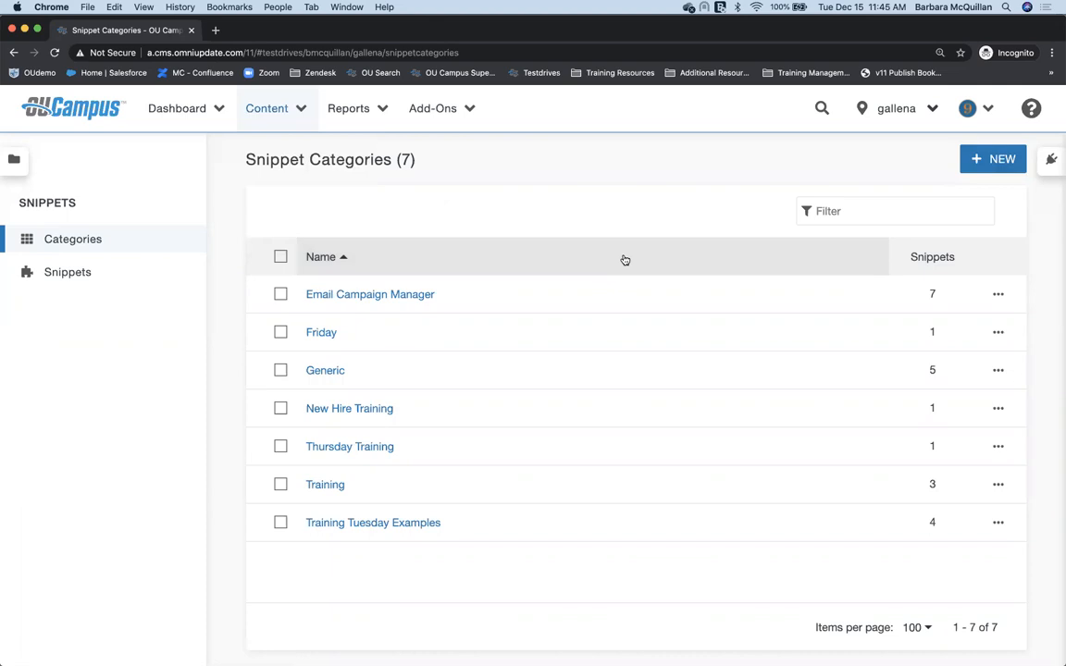
click(84, 272)
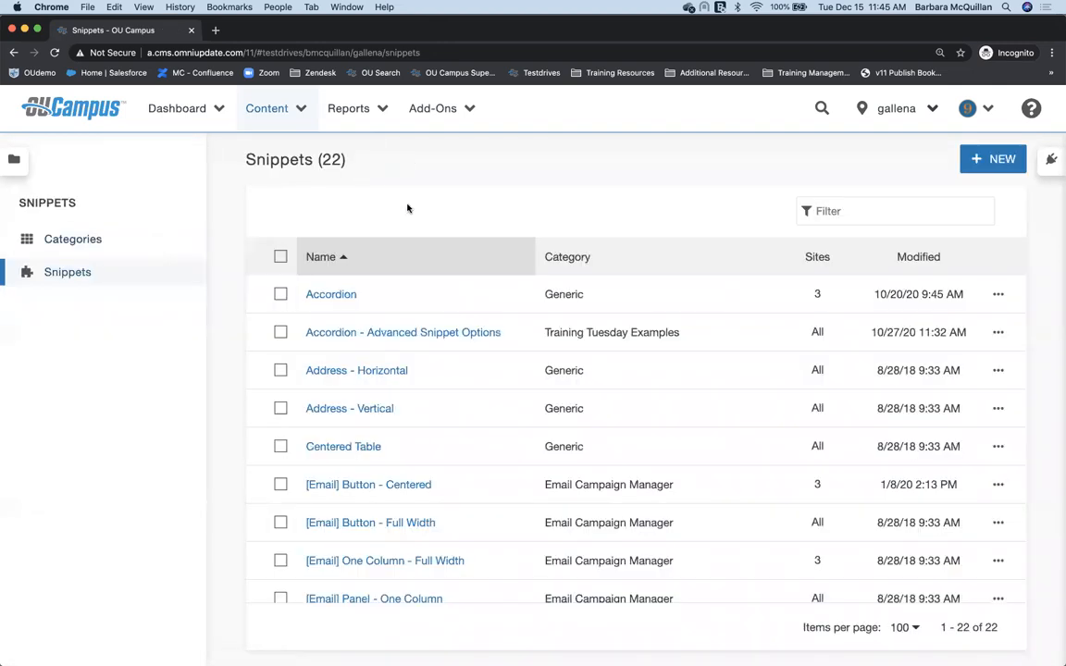
click(333, 295)
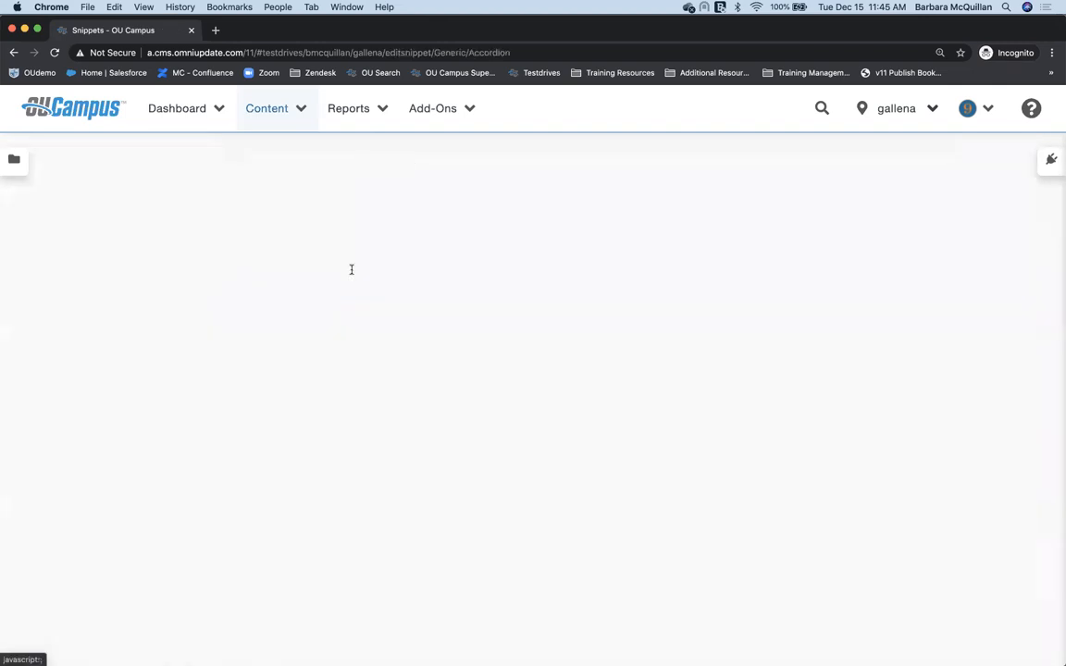
scroll(555, 306, down, 1)
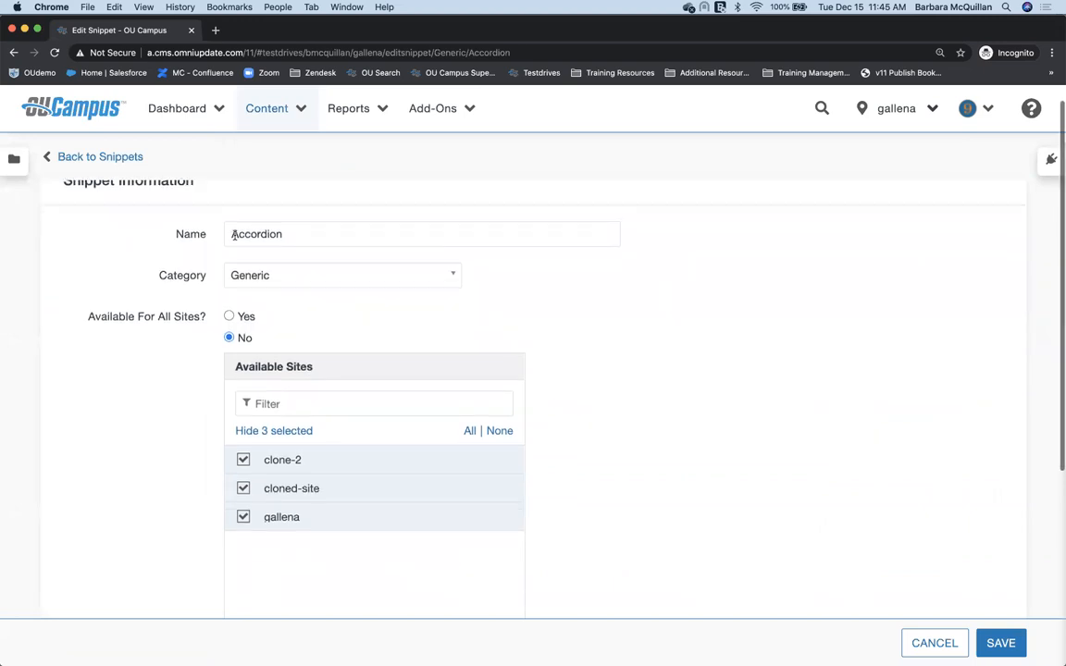
scroll(586, 338, down, 1)
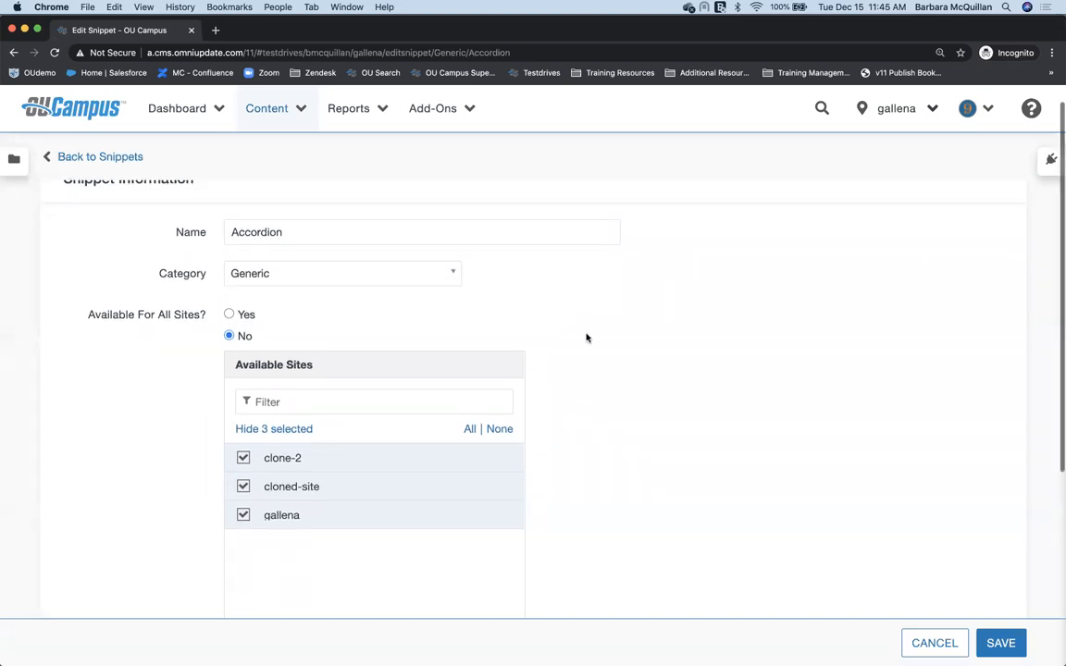
scroll(585, 338, down, 3)
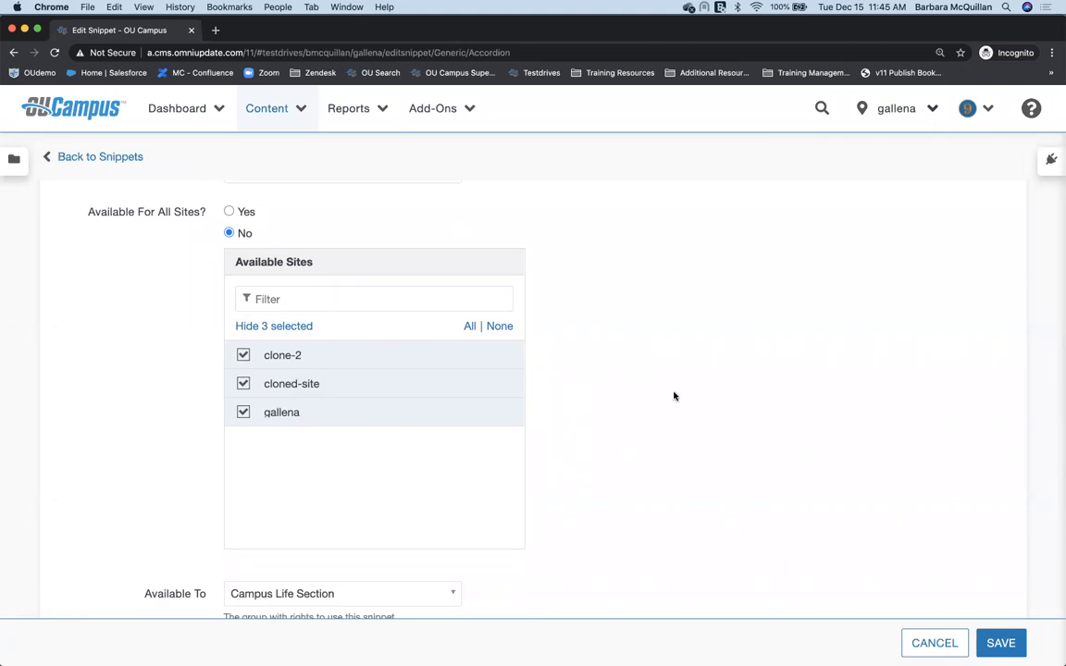
scroll(674, 396, down, 10)
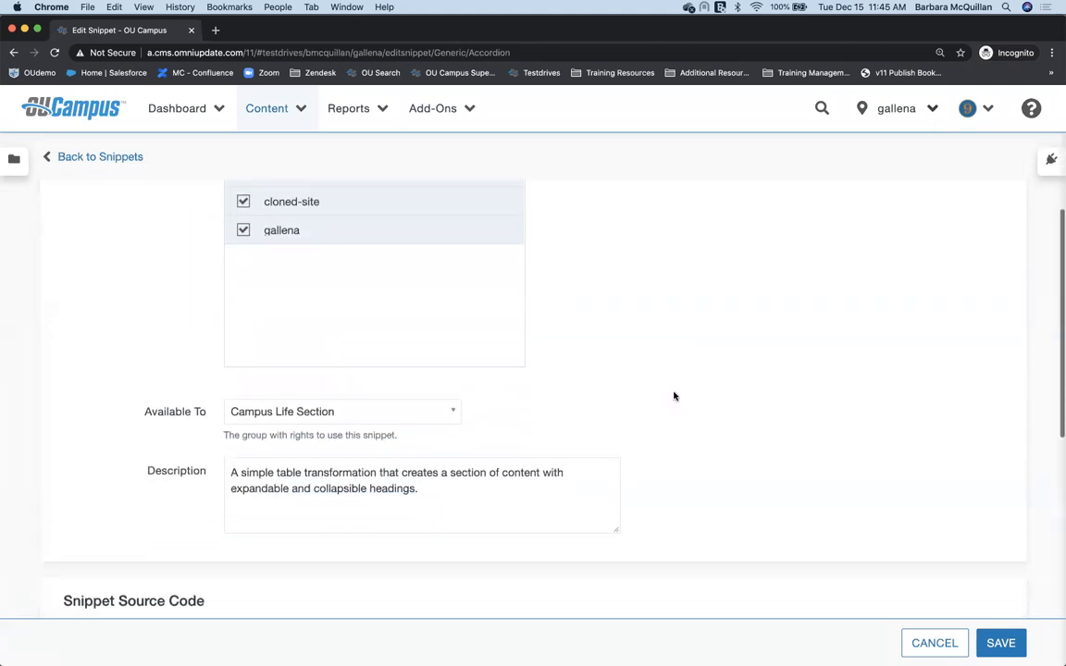
drag(143, 276, 196, 277)
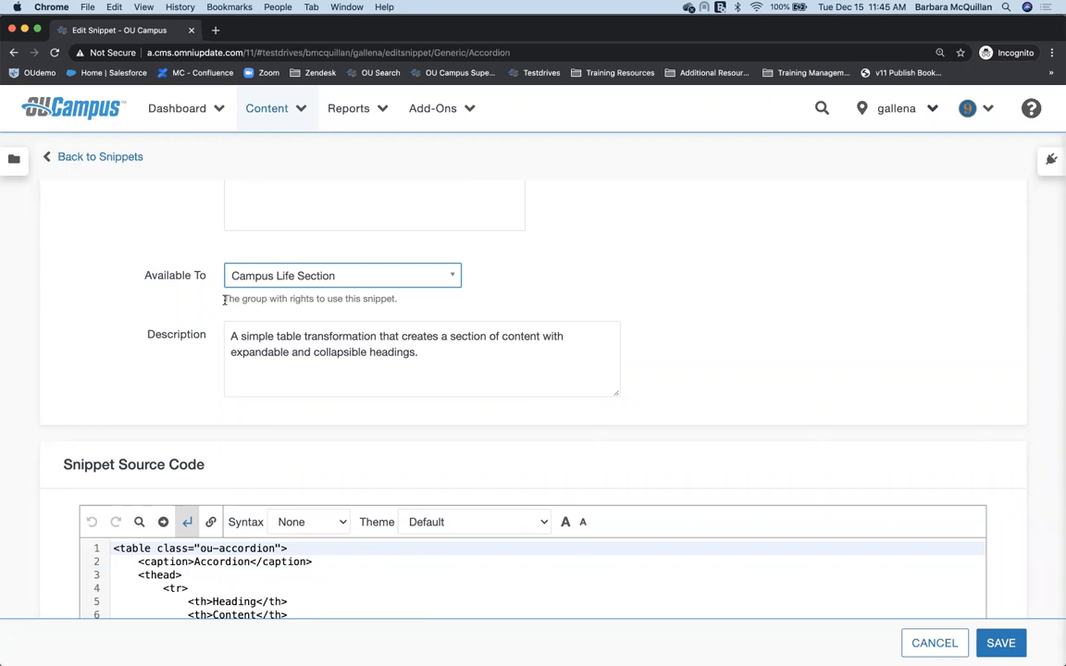
drag(147, 335, 207, 352)
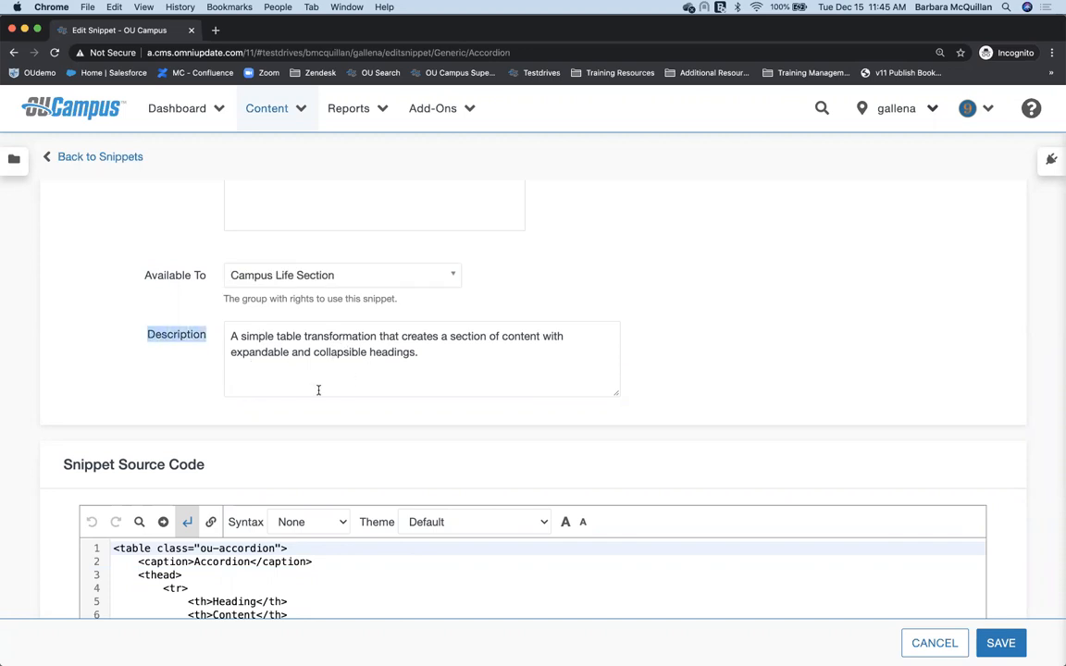
scroll(328, 409, down, 5)
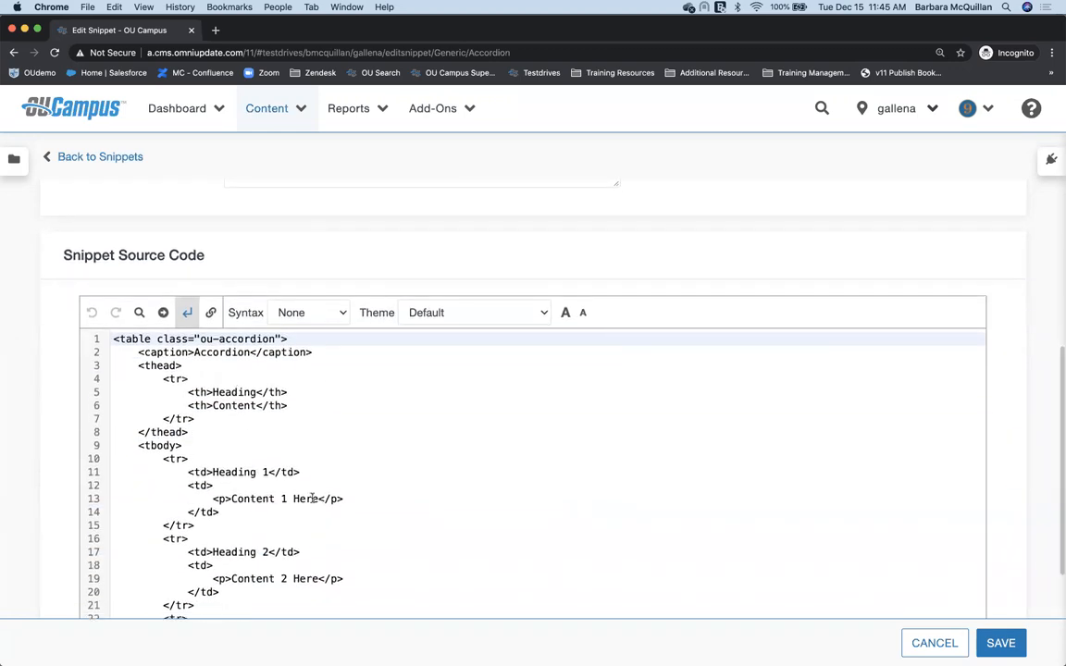
scroll(312, 500, down, 5)
scroll(312, 502, up, 10)
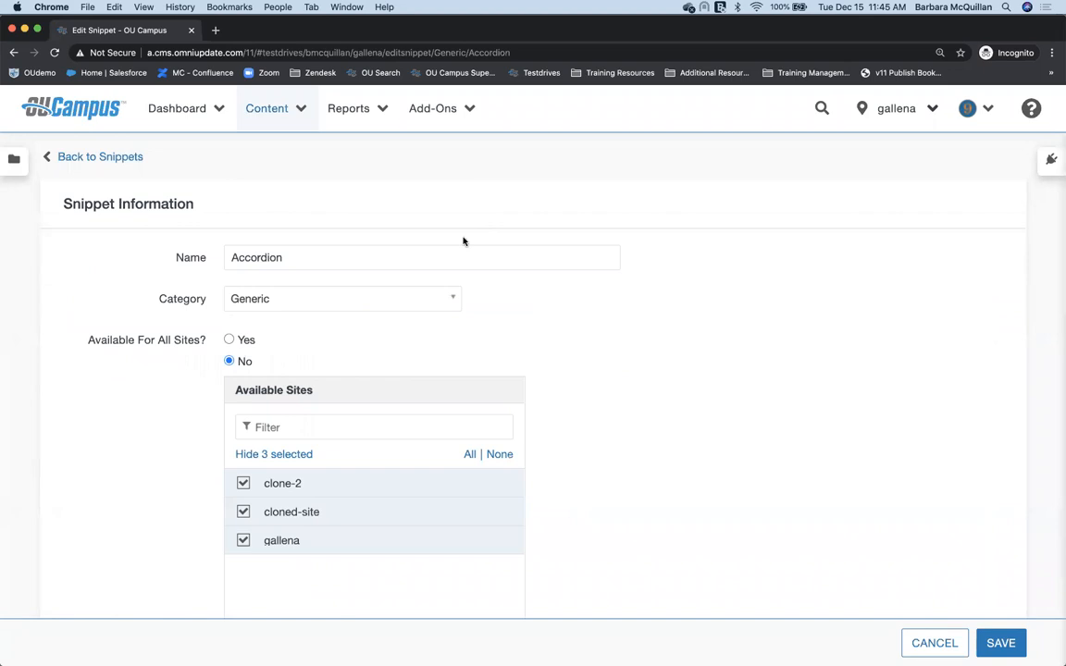
Open the Access settings of the about folder from the Pages listing
click(274, 124)
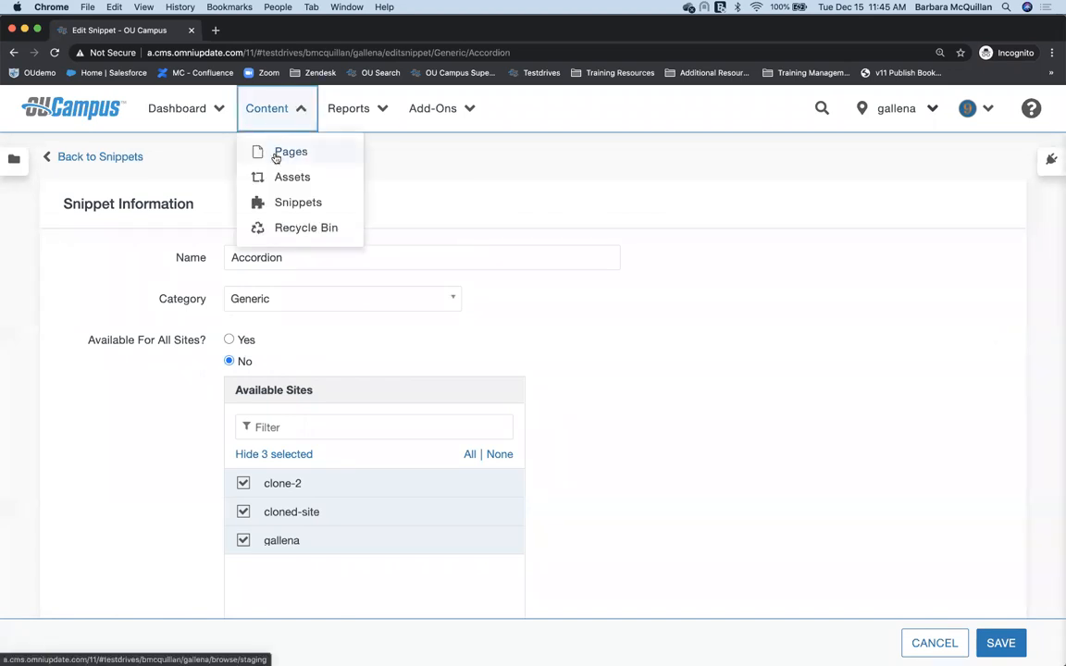
click(277, 154)
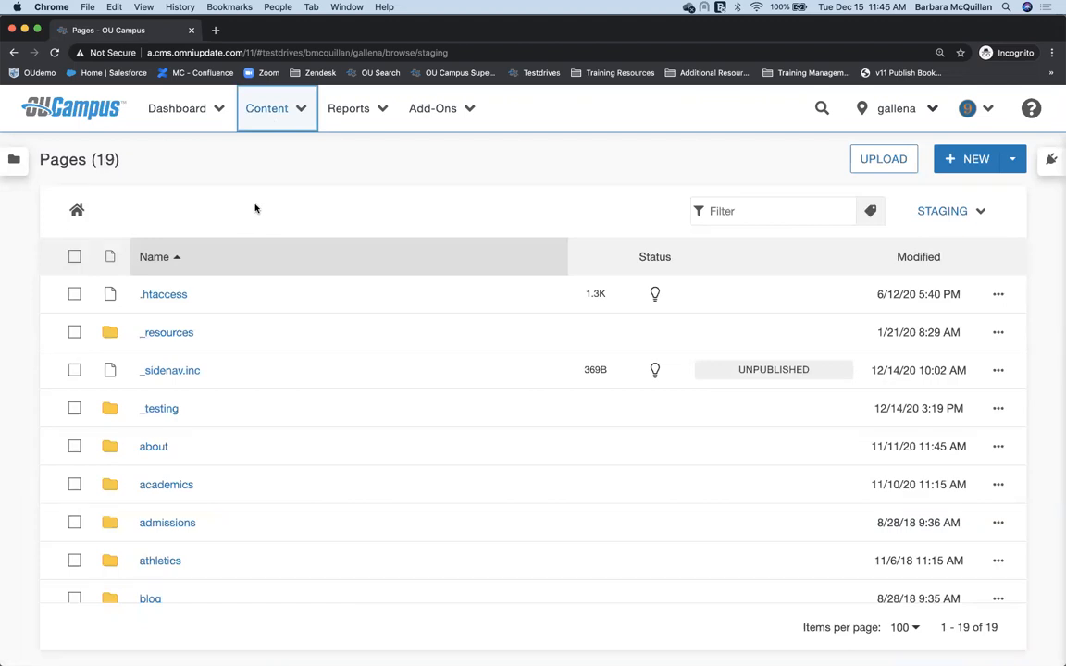
scroll(157, 398, down, 2)
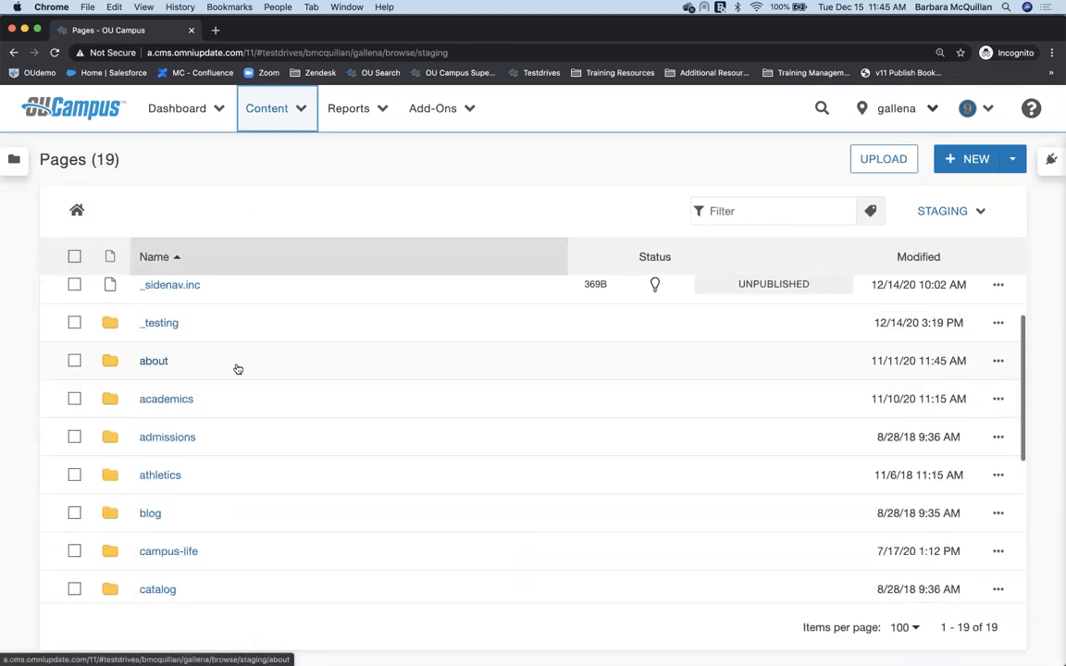
click(999, 363)
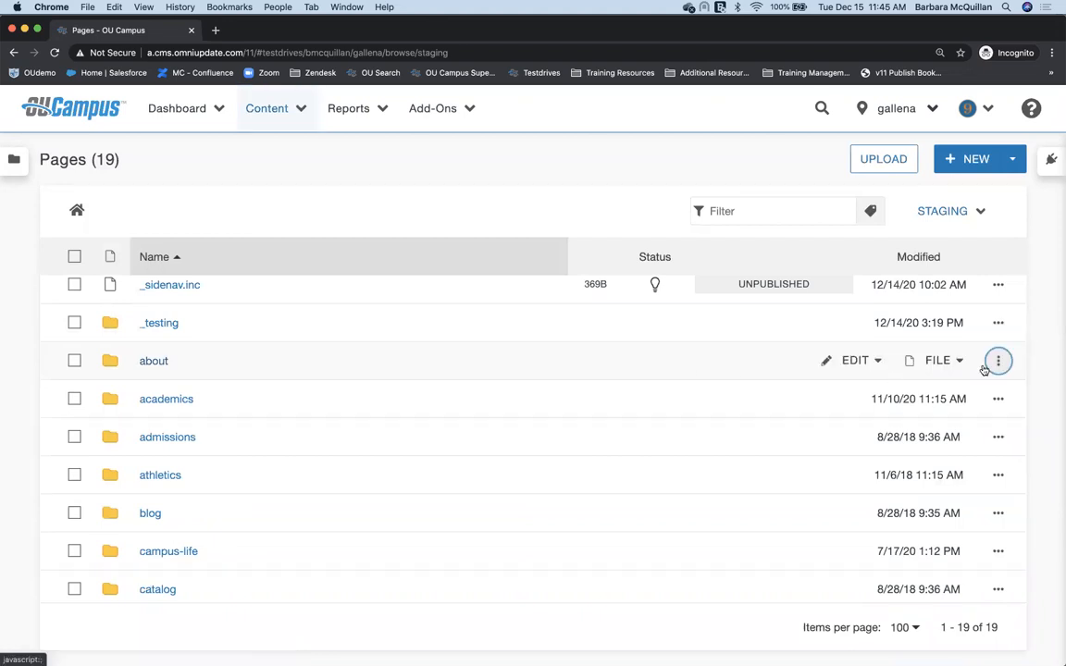
click(859, 361)
click(854, 399)
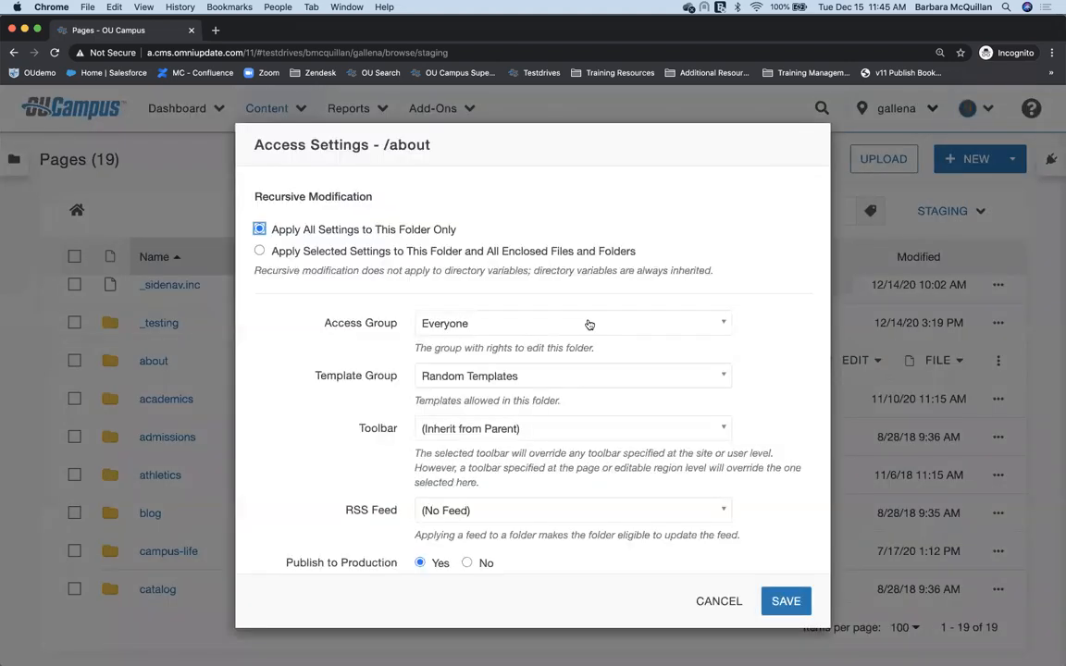
Under Recursive Modification, choose 'Apply Selected Settings to This Folder and All Enclosed Files and Folders'
drag(374, 198, 249, 197)
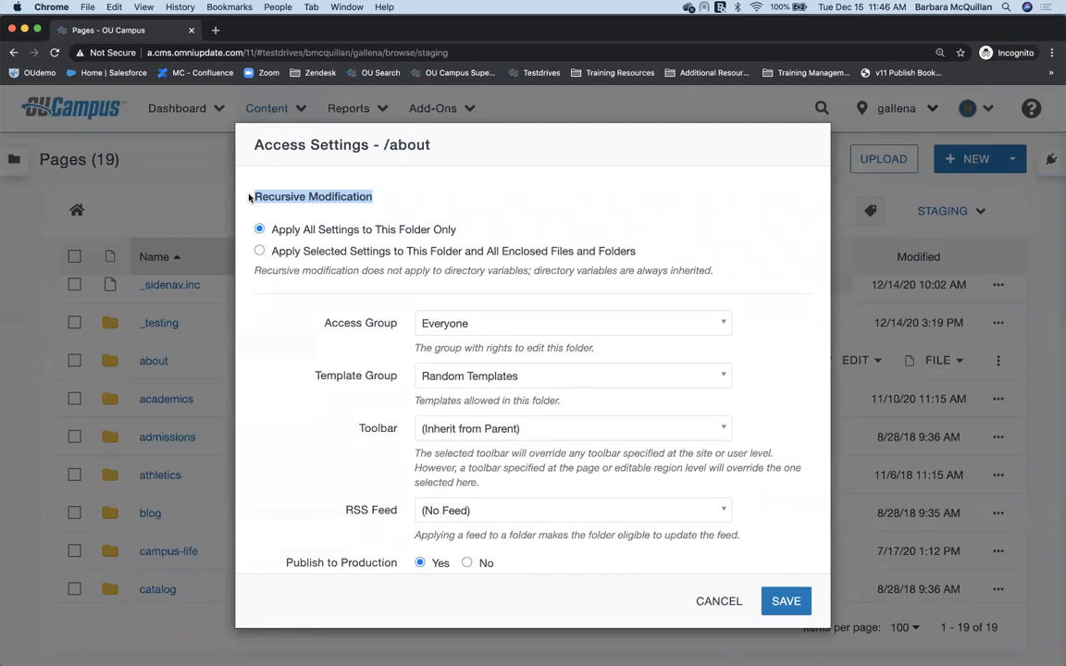
drag(433, 147, 380, 148)
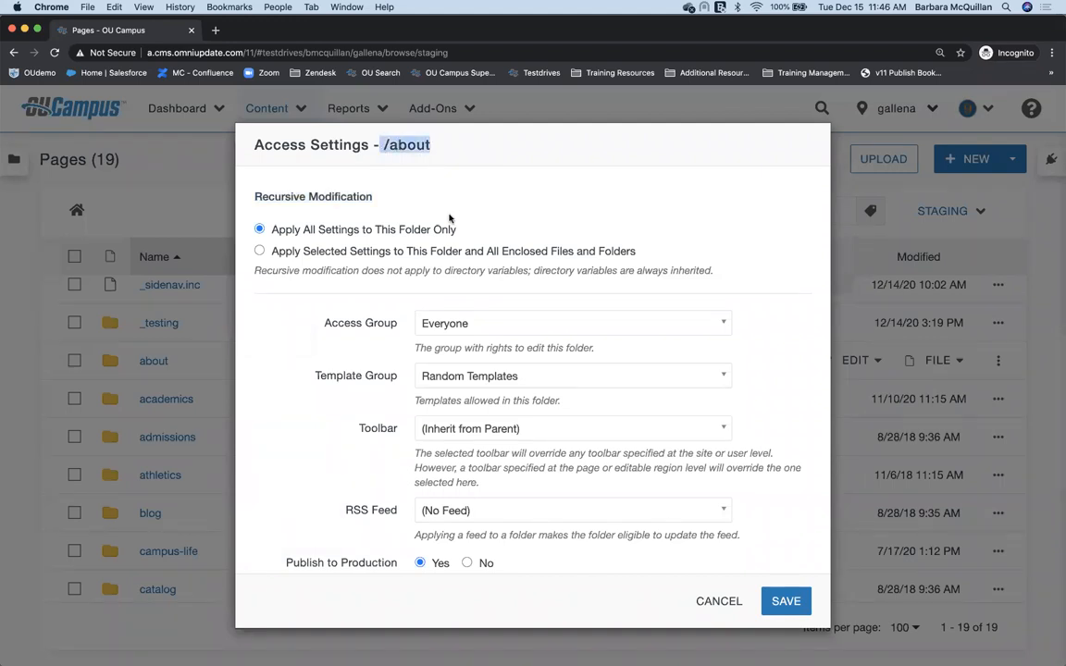
drag(457, 231, 376, 235)
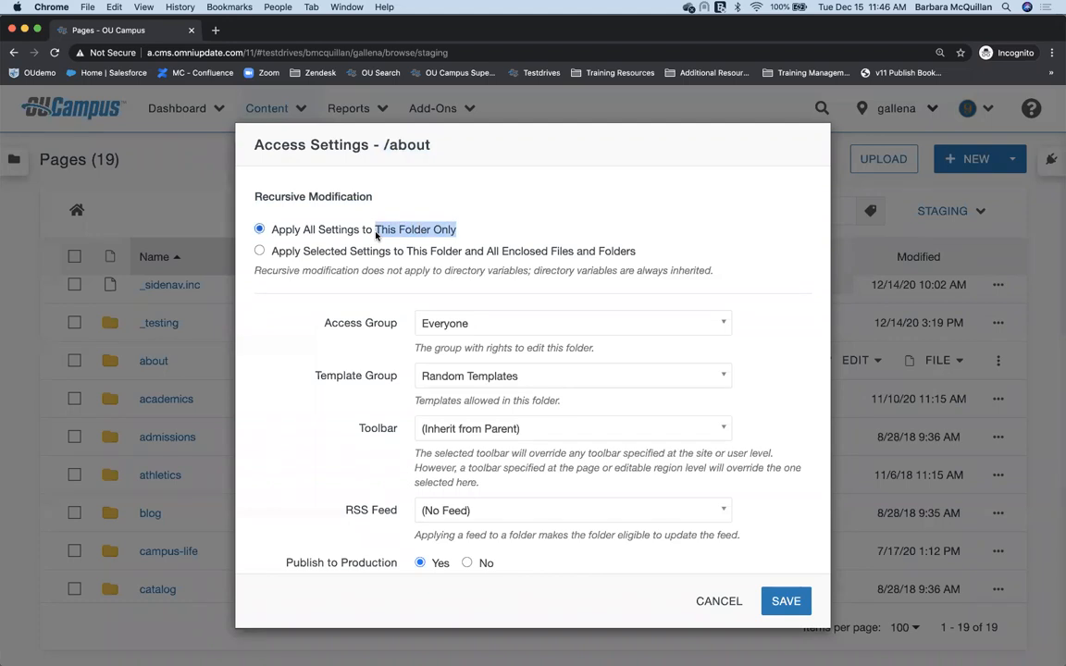
drag(407, 250, 644, 259)
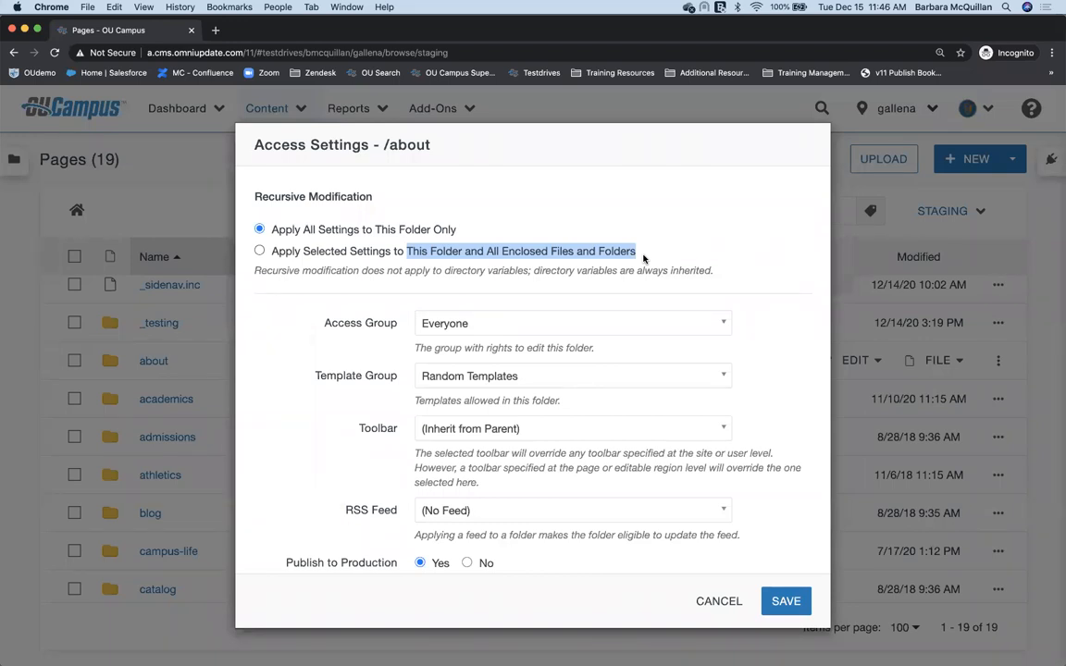
click(259, 250)
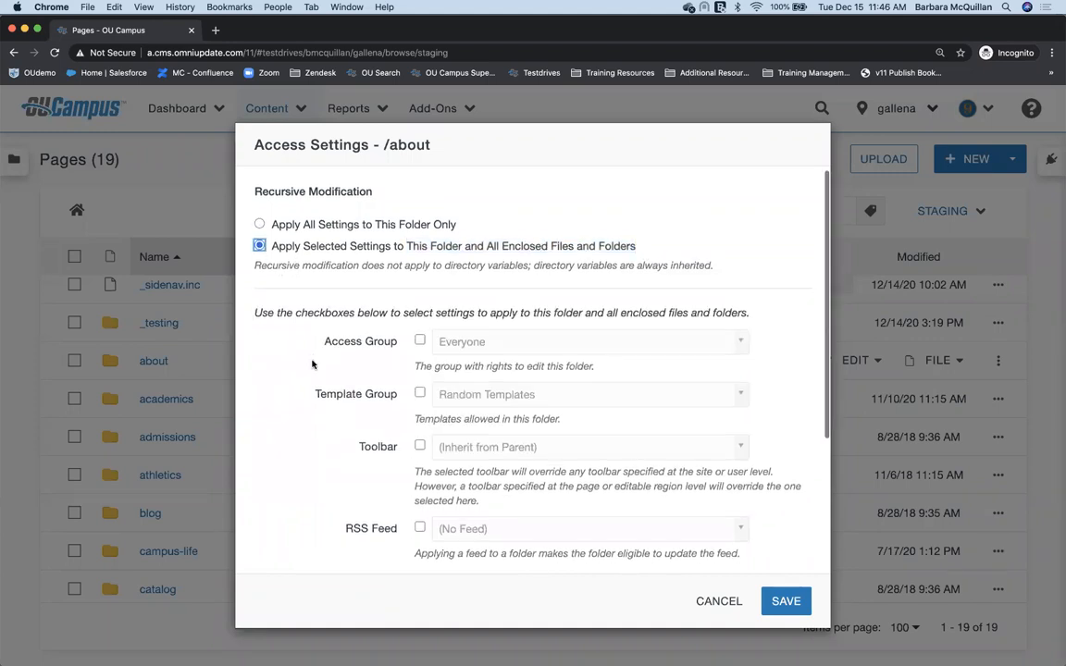
Tick Access Group, then revert to 'Apply All Settings to This Folder Only'
scroll(334, 324, down, 2)
scroll(362, 389, down, 4)
scroll(361, 421, up, 4)
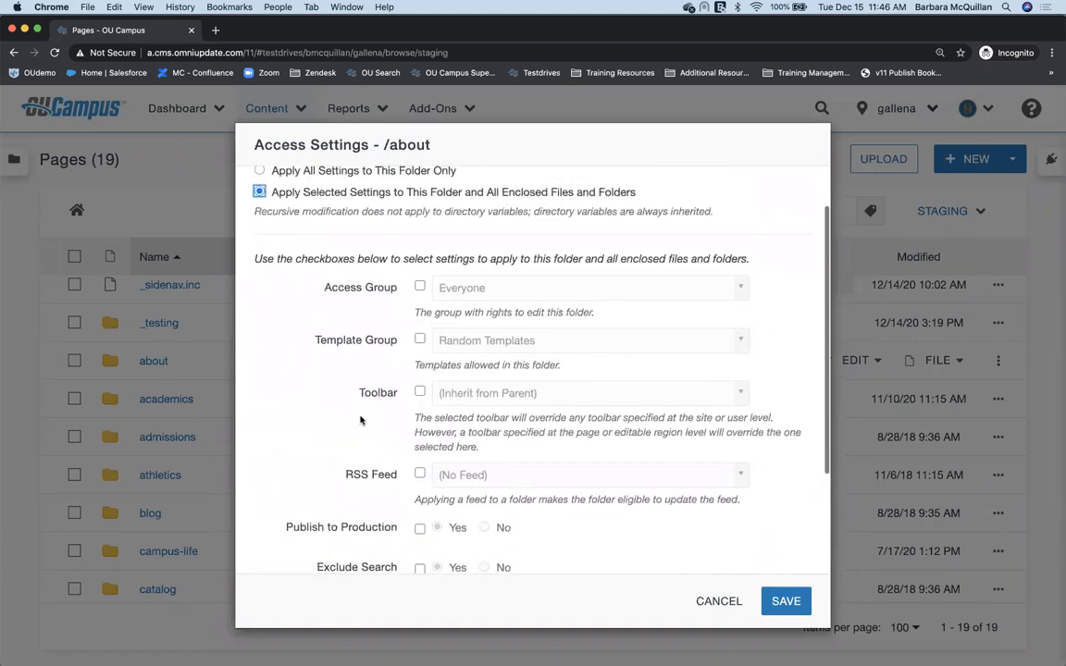
click(420, 292)
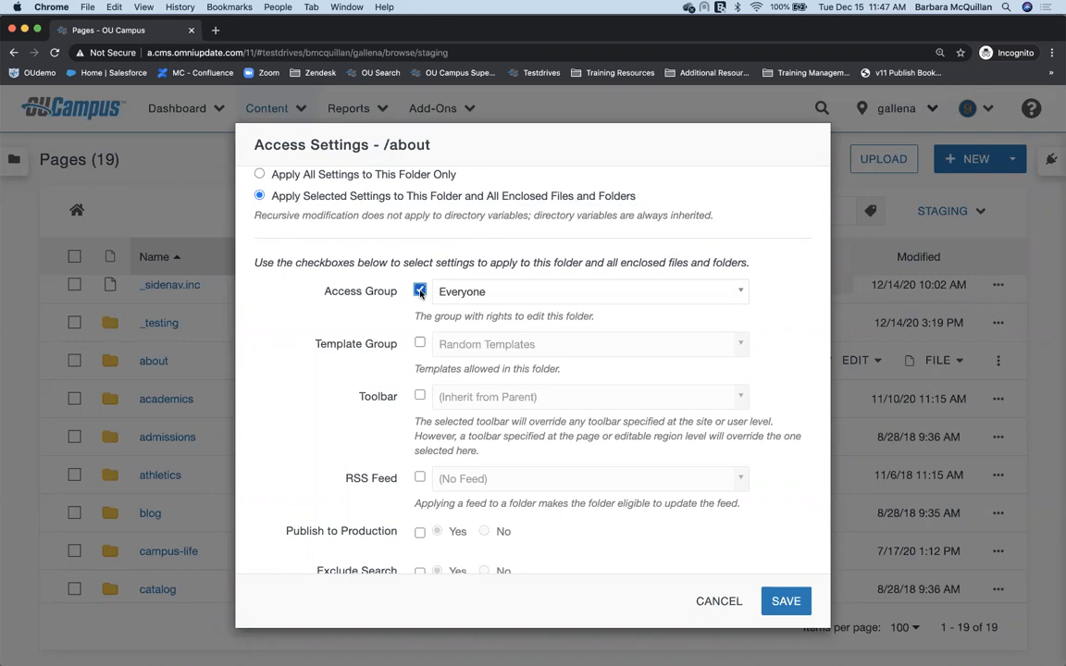
click(259, 174)
Review the Access Group and Template Group settings, then cancel without saving
drag(320, 322, 399, 328)
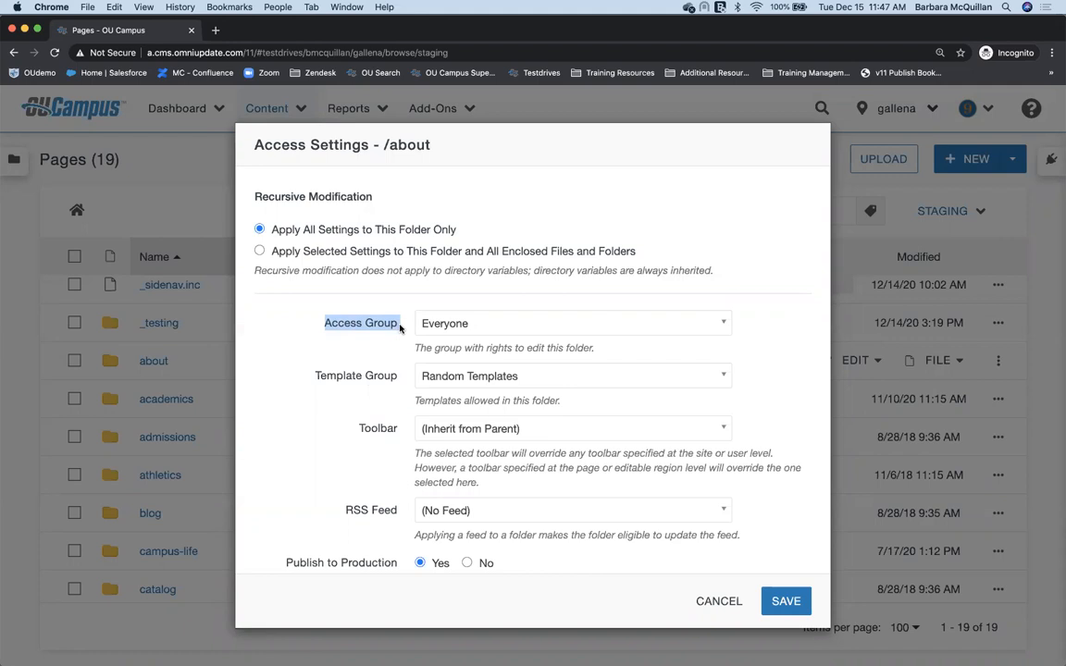
scroll(326, 367, down, 3)
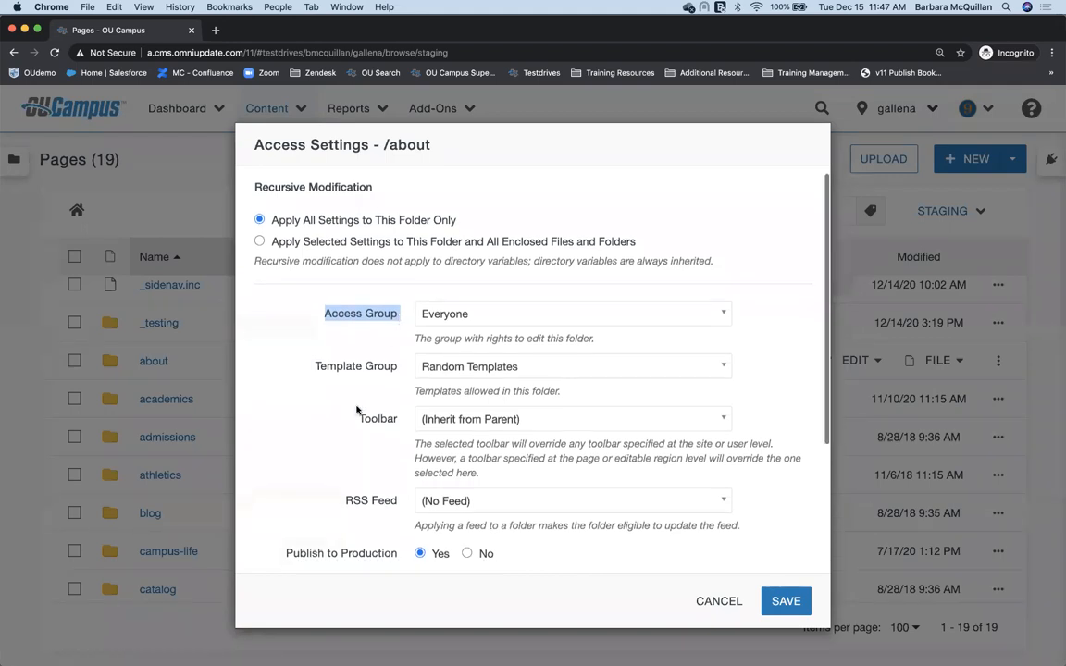
drag(312, 303, 405, 306)
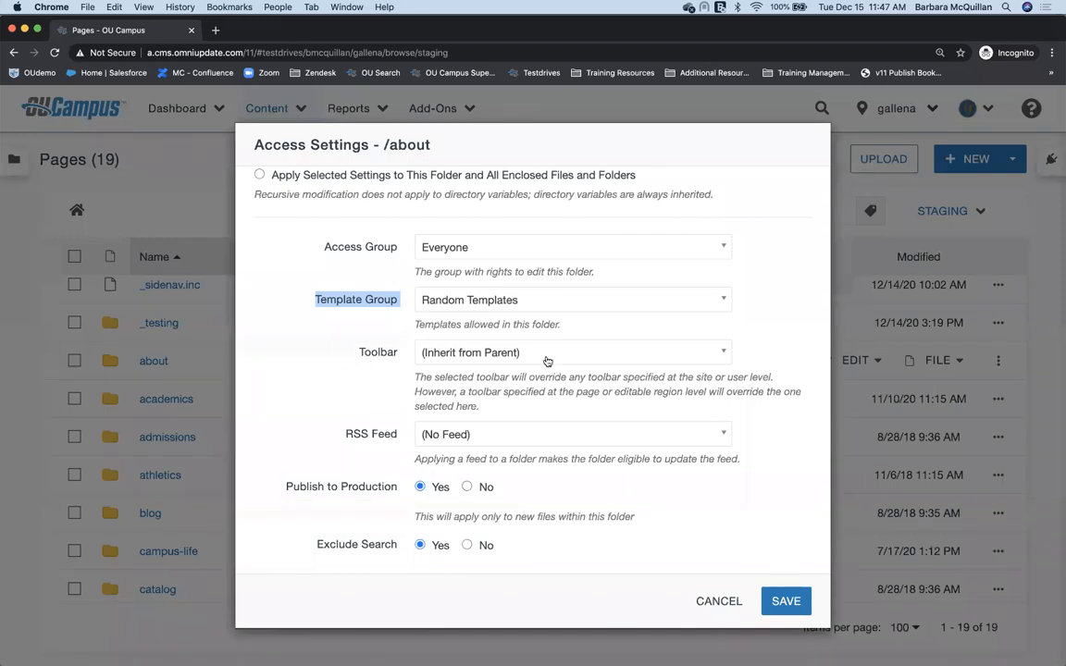
click(719, 602)
scroll(343, 486, down, 3)
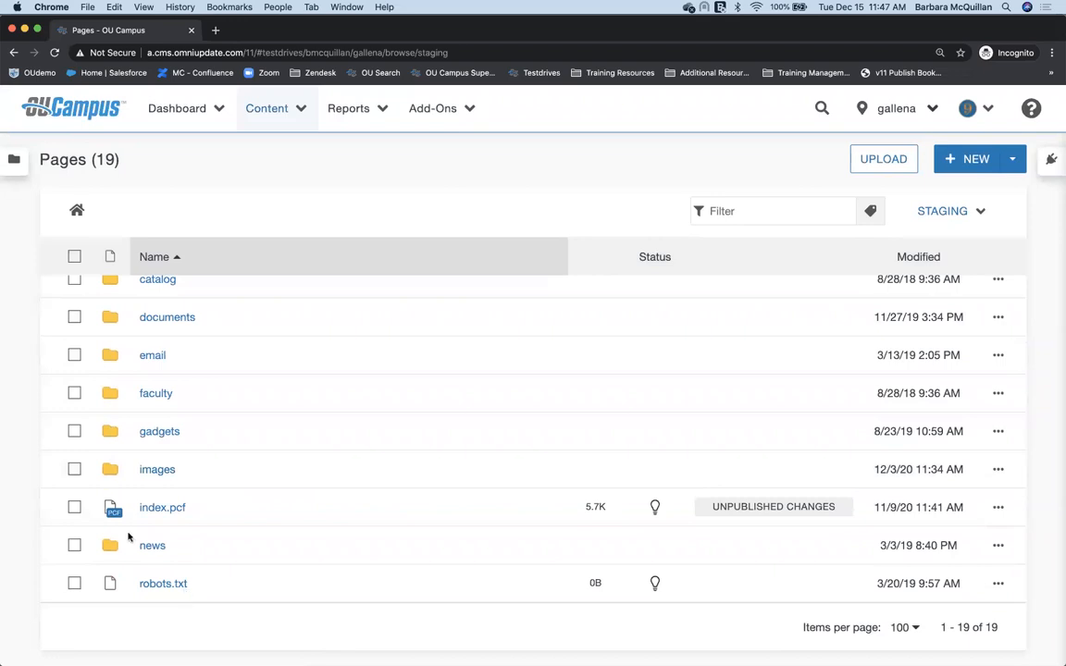
Open the Access Settings for the /news folder from its Edit menu
click(998, 546)
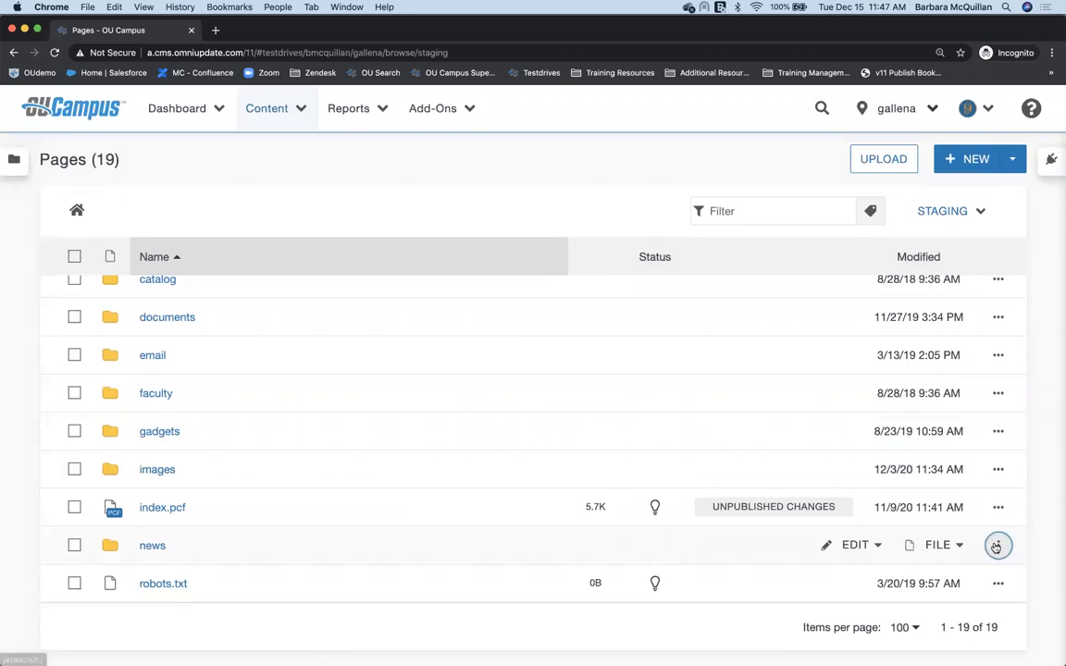
click(850, 545)
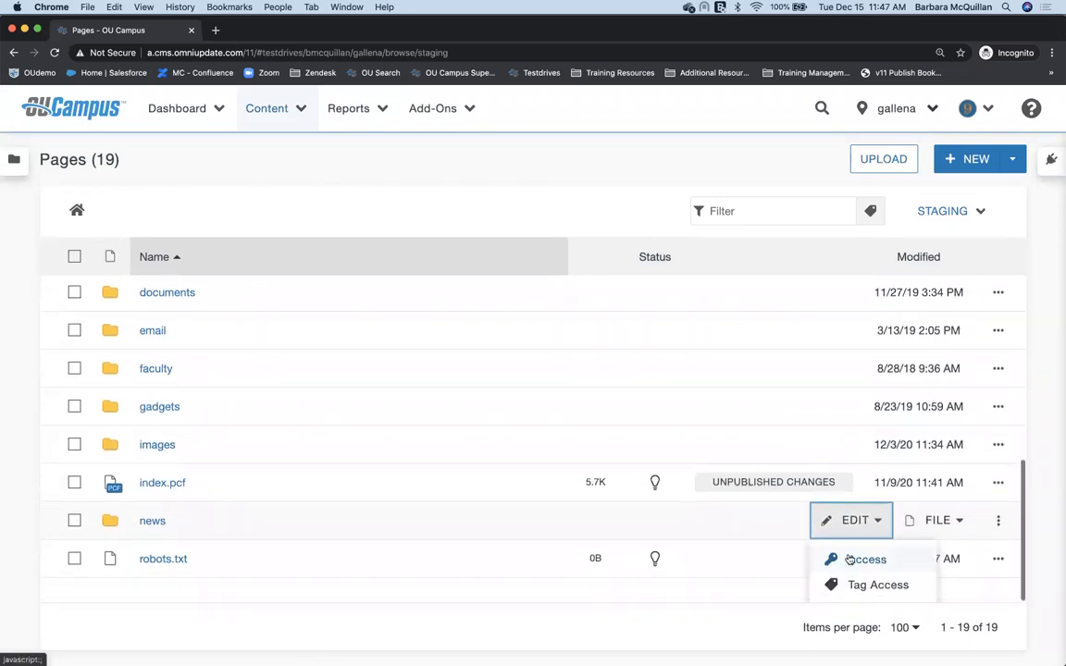
click(852, 566)
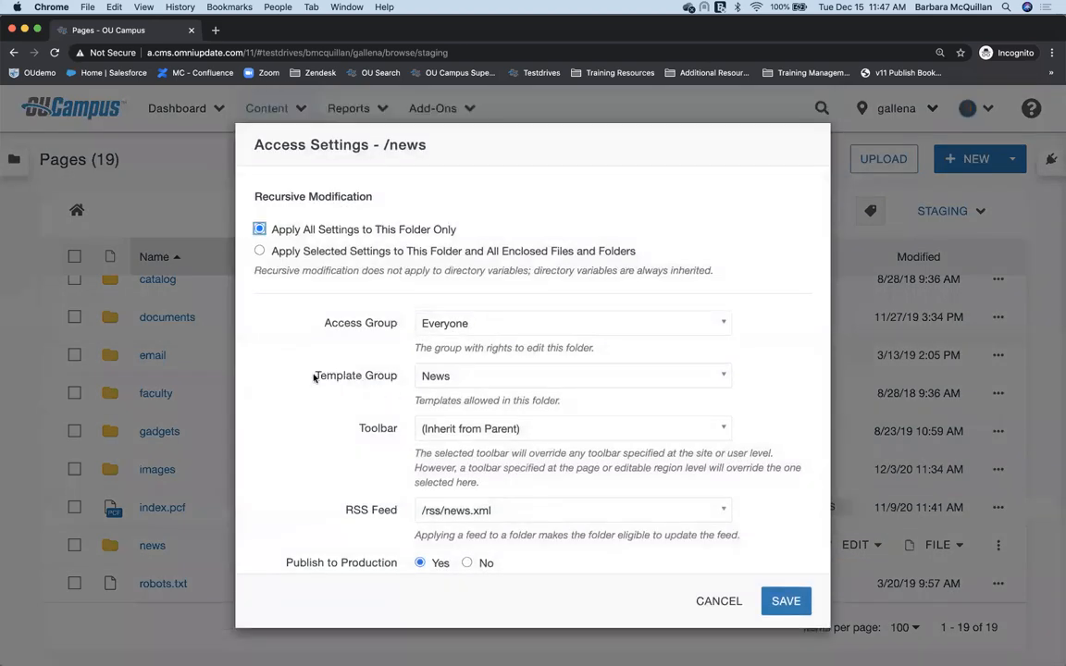
Highlight the Template Group (News), Toolbar and RSS Feed (/rss/news.xml) settings
drag(314, 376, 404, 379)
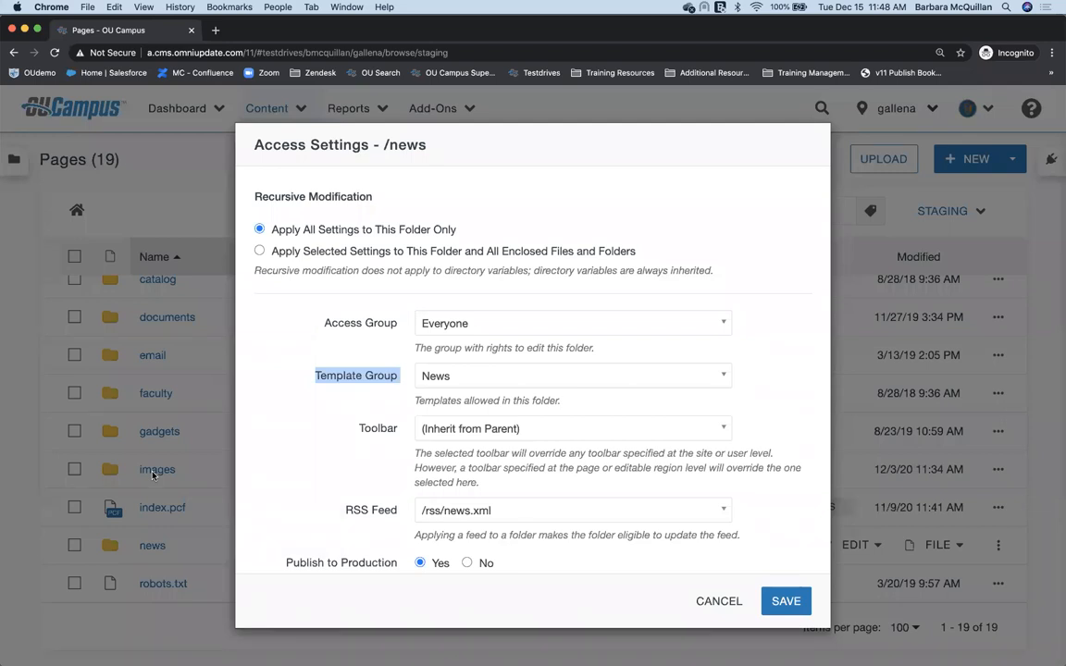
click(360, 428)
drag(360, 428, 400, 430)
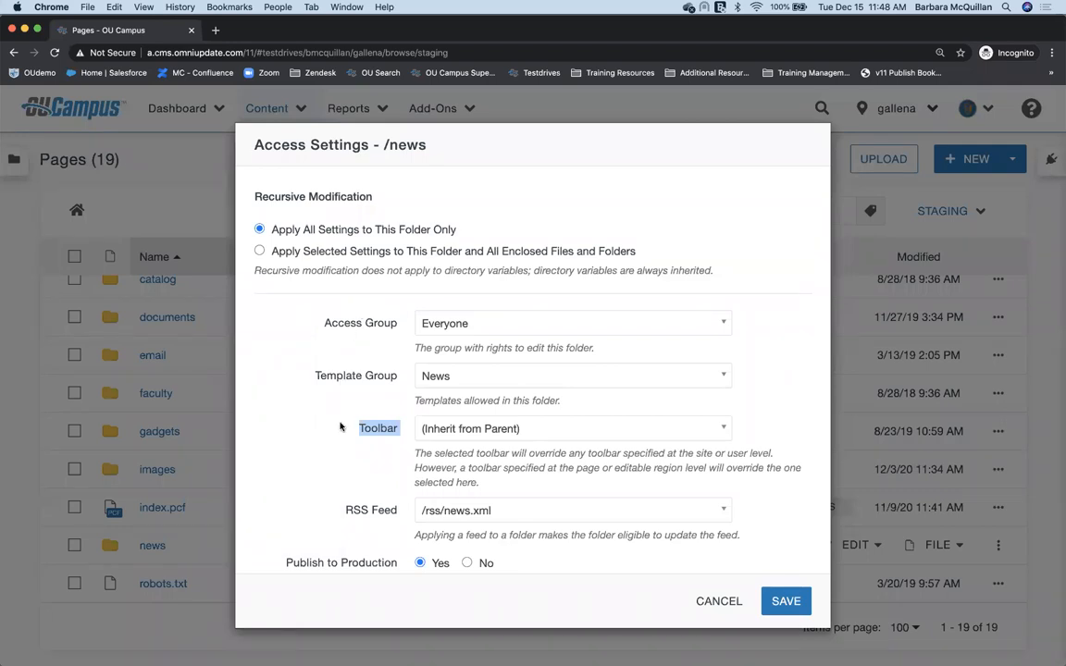
scroll(315, 389, down, 2)
click(379, 427)
triple_click(378, 427)
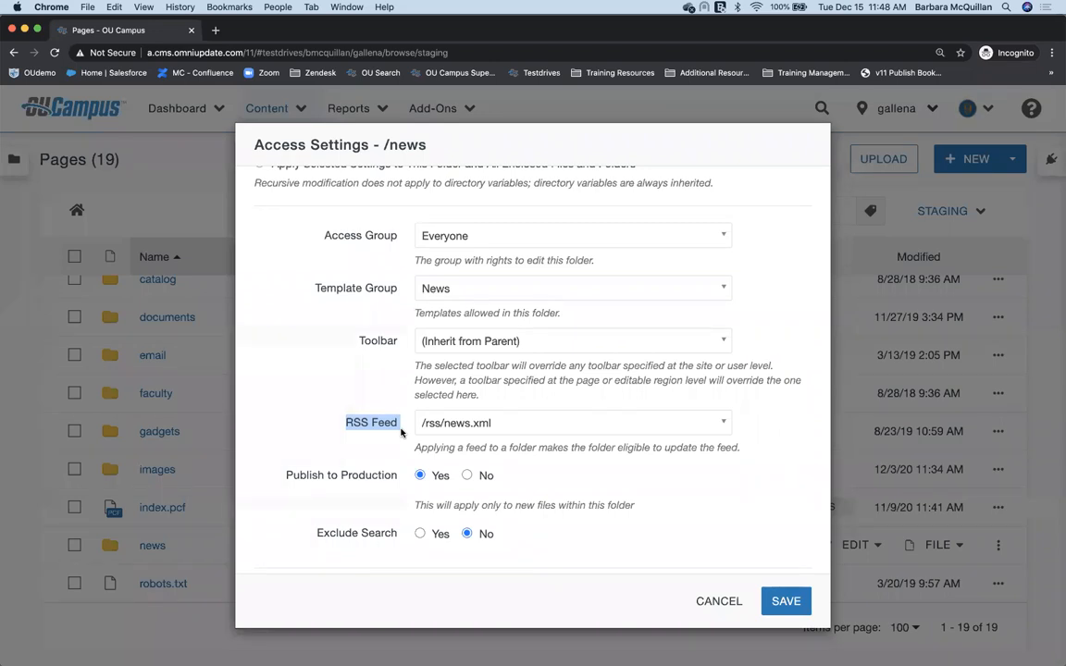
Review Publish to Production and Exclude Search, then cancel the /news Access Settings without saving
scroll(401, 432, down, 2)
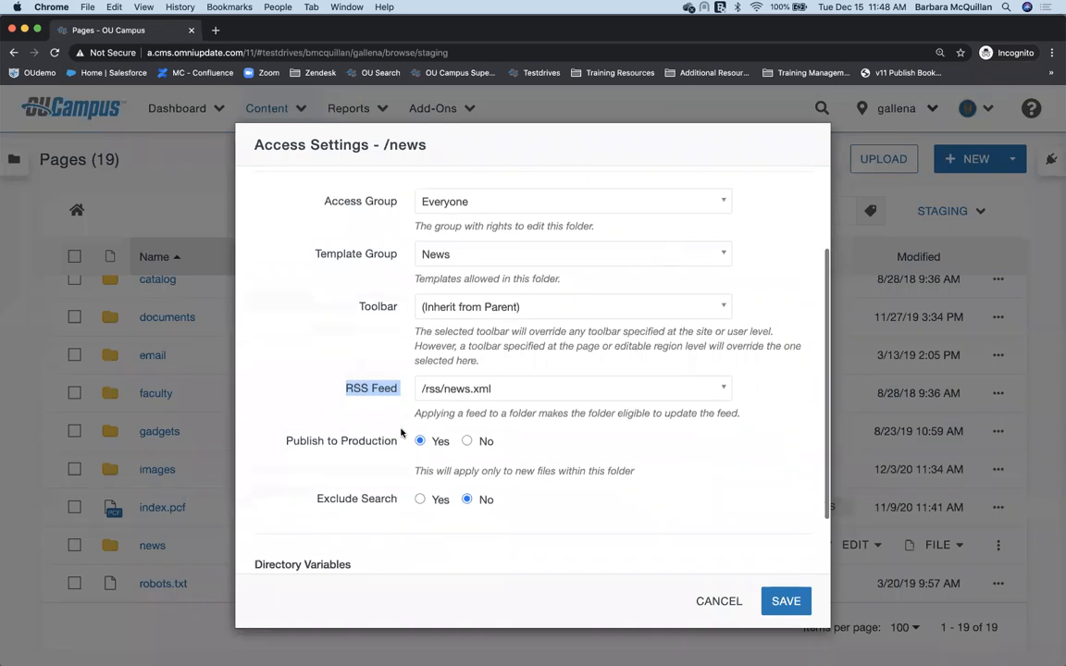
drag(278, 425, 400, 426)
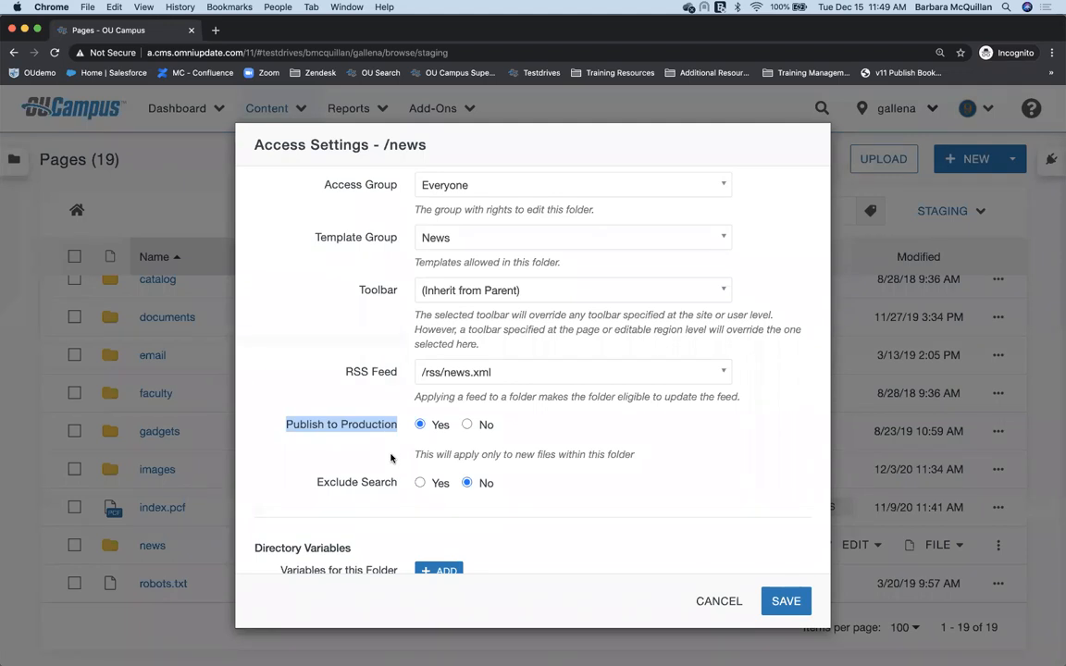
scroll(316, 459, down, 2)
drag(314, 433, 402, 436)
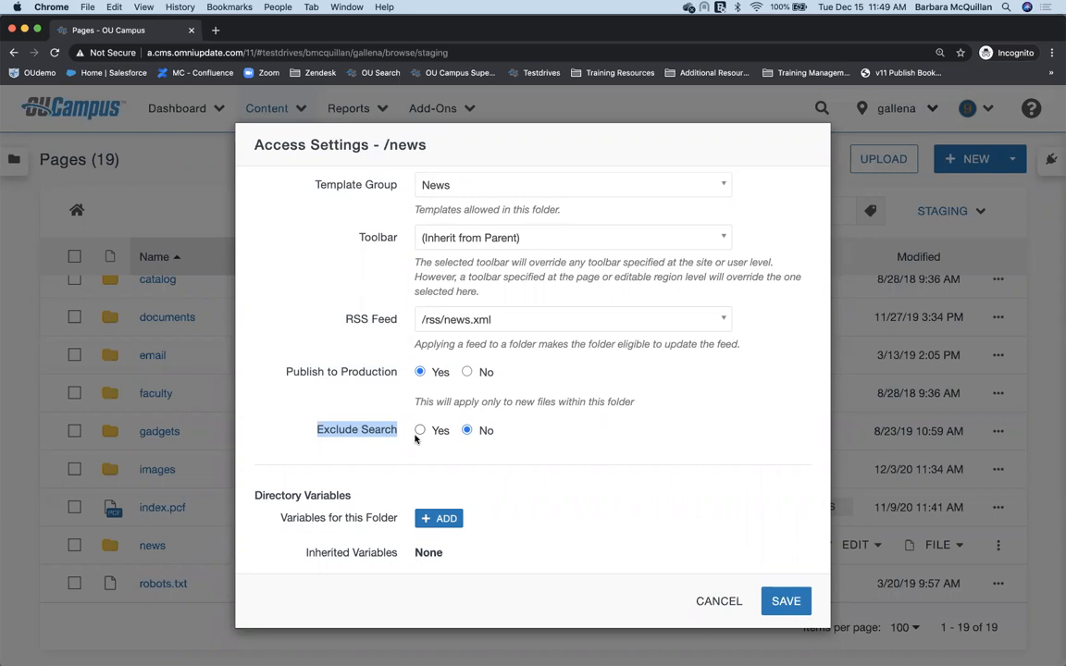
click(715, 604)
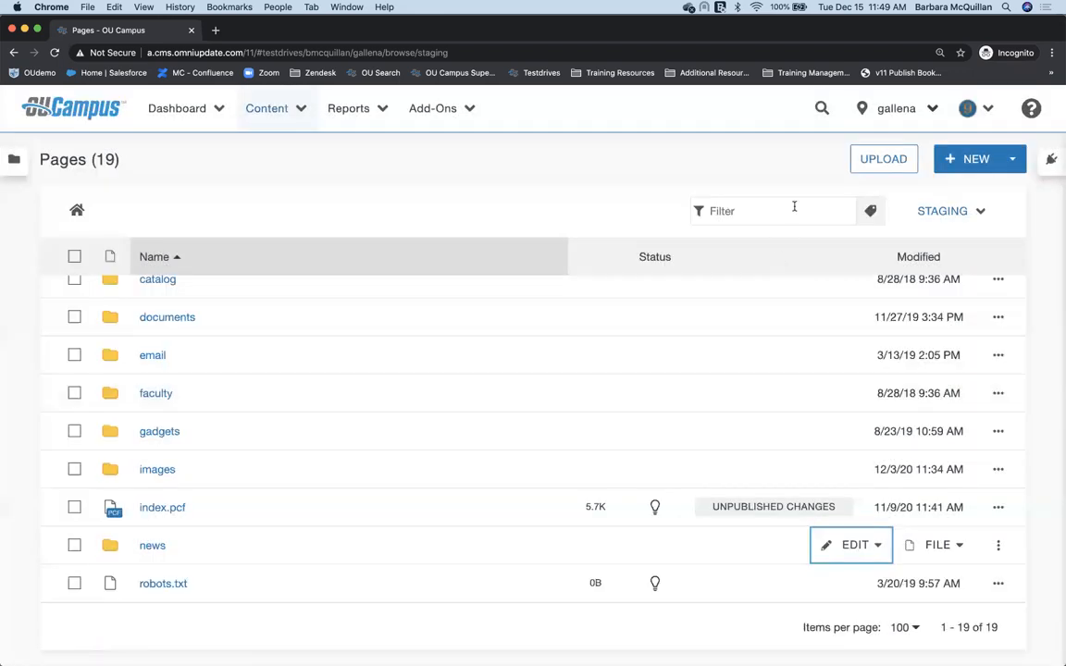
Open and dismiss Global Search, then reopen the /news folder's Access Settings
click(822, 109)
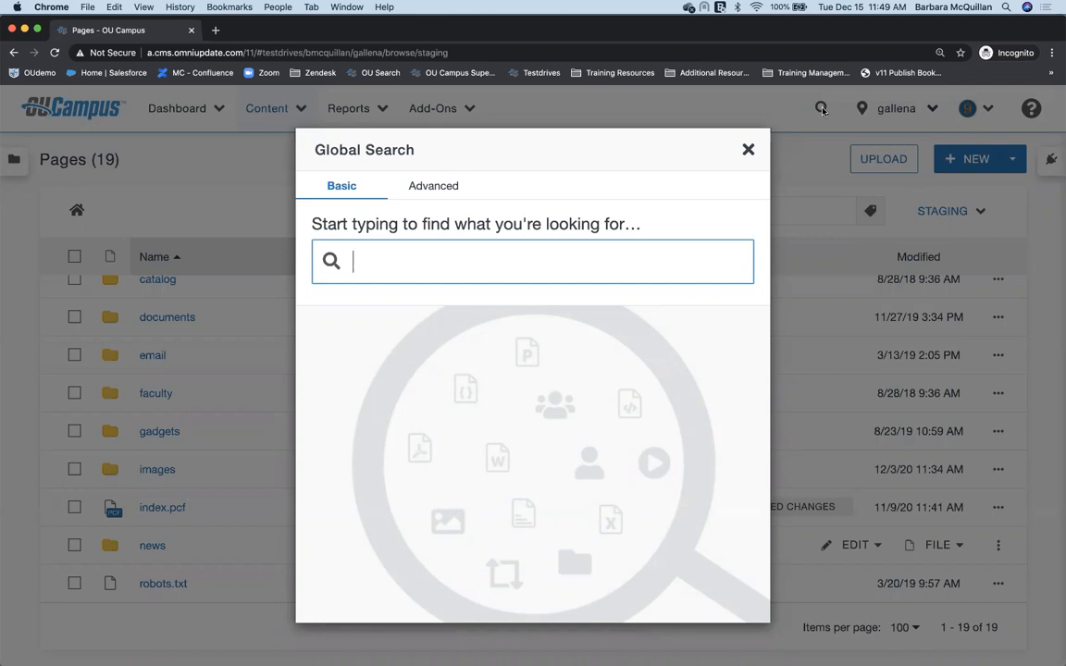
click(750, 150)
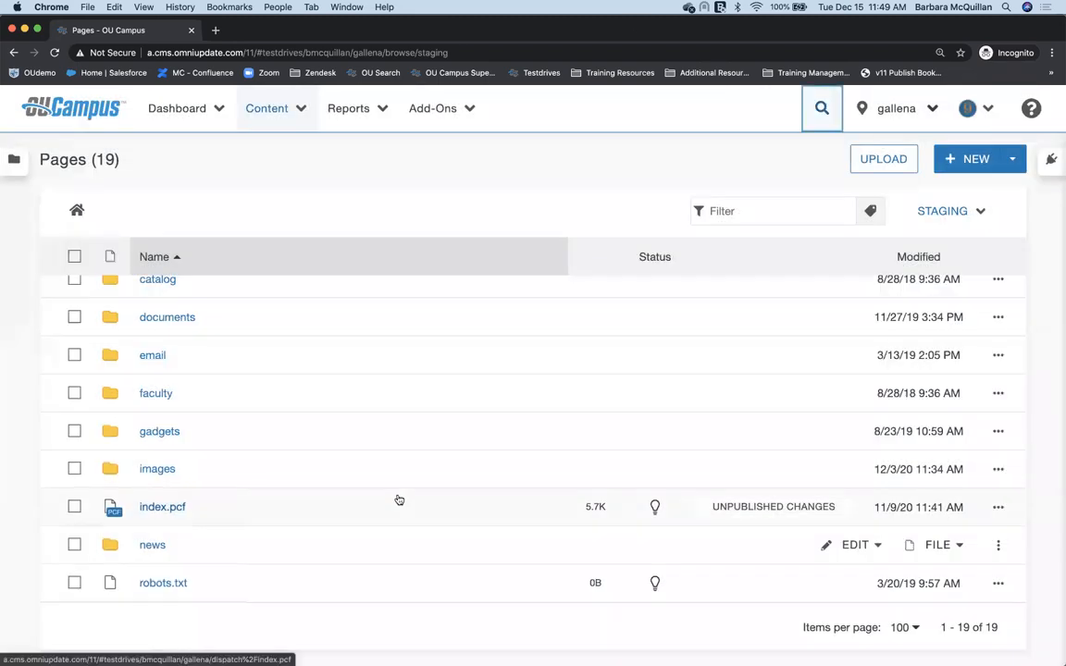
click(857, 553)
click(847, 560)
Highlight Exclude Search set to No and the empty Directory Variables section
scroll(486, 449, down, 3)
drag(312, 422, 396, 419)
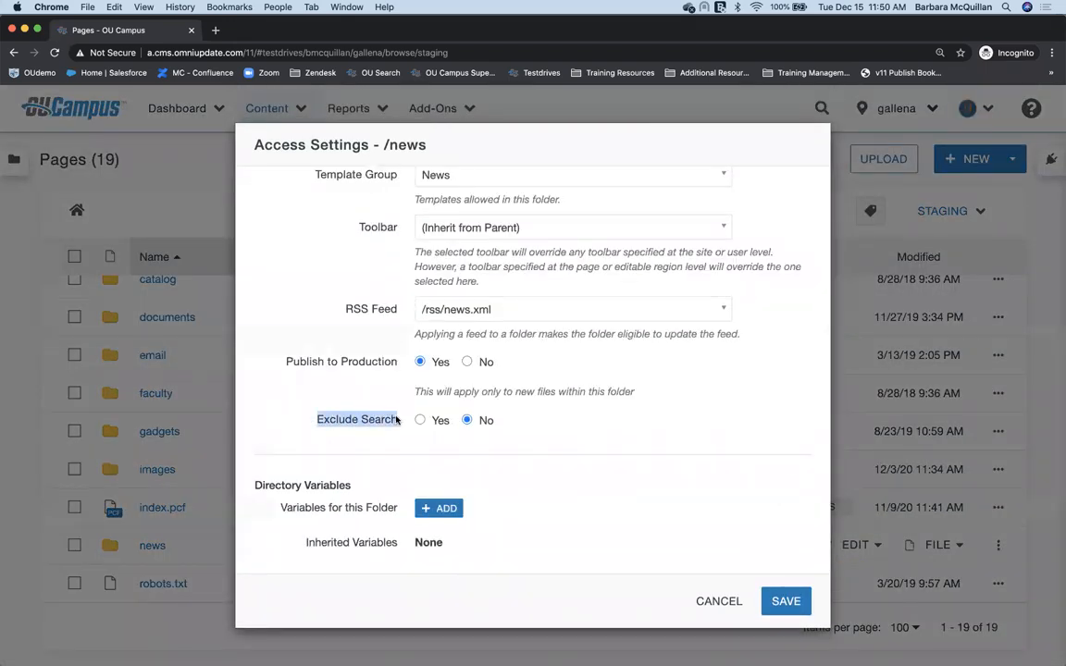
drag(351, 485, 250, 491)
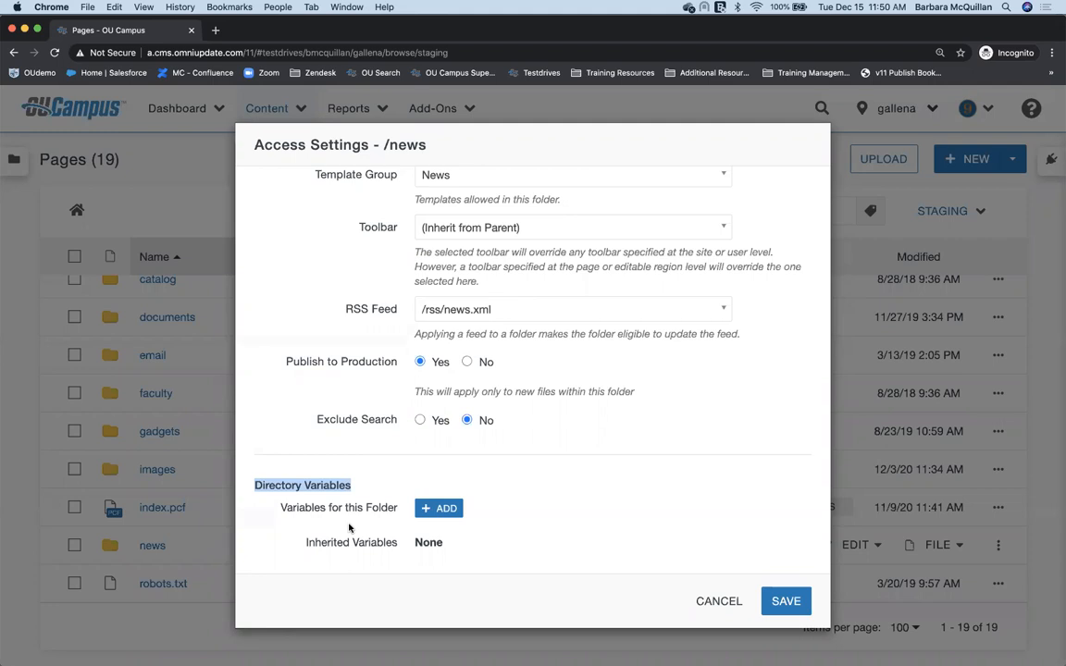
Cancel the /news Access Settings unsaved and open the news row's Edit access choices
click(720, 607)
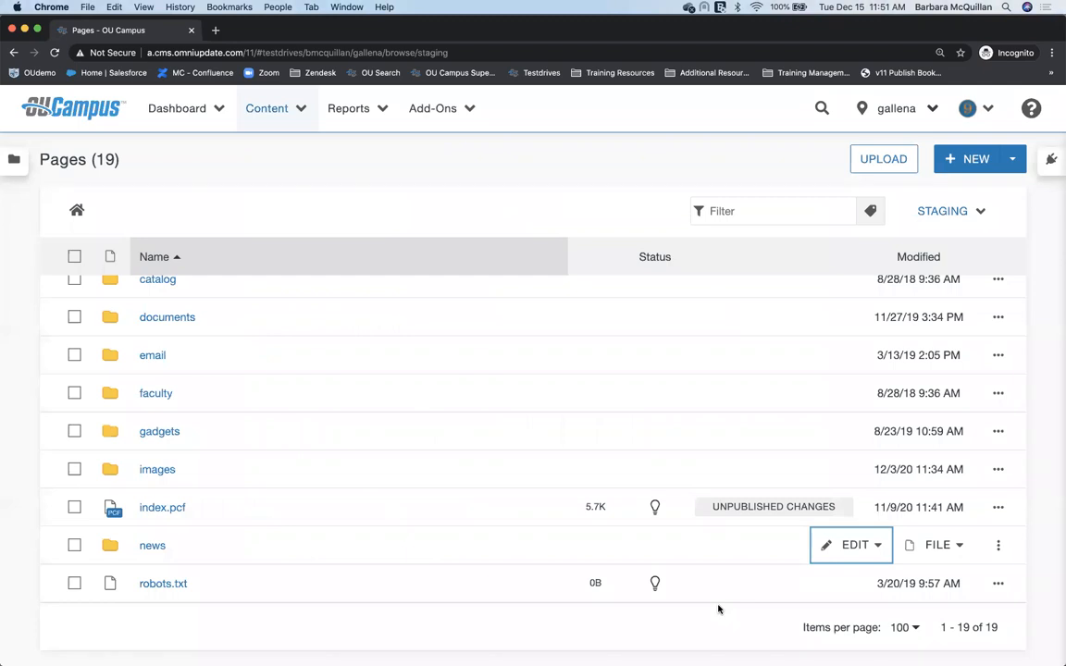
click(859, 553)
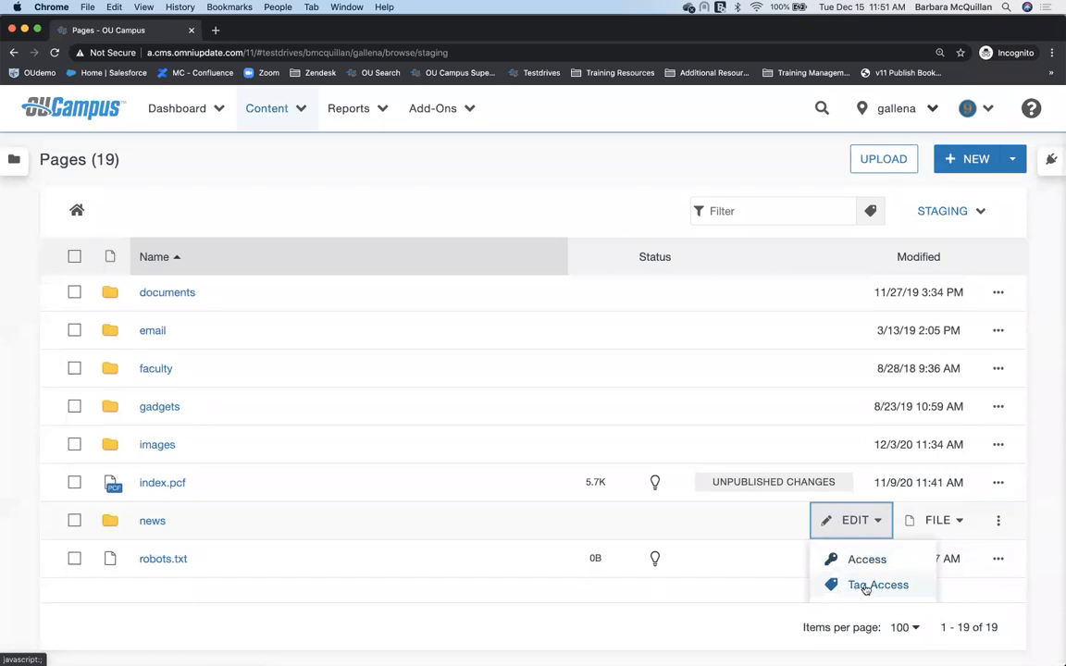
click(870, 585)
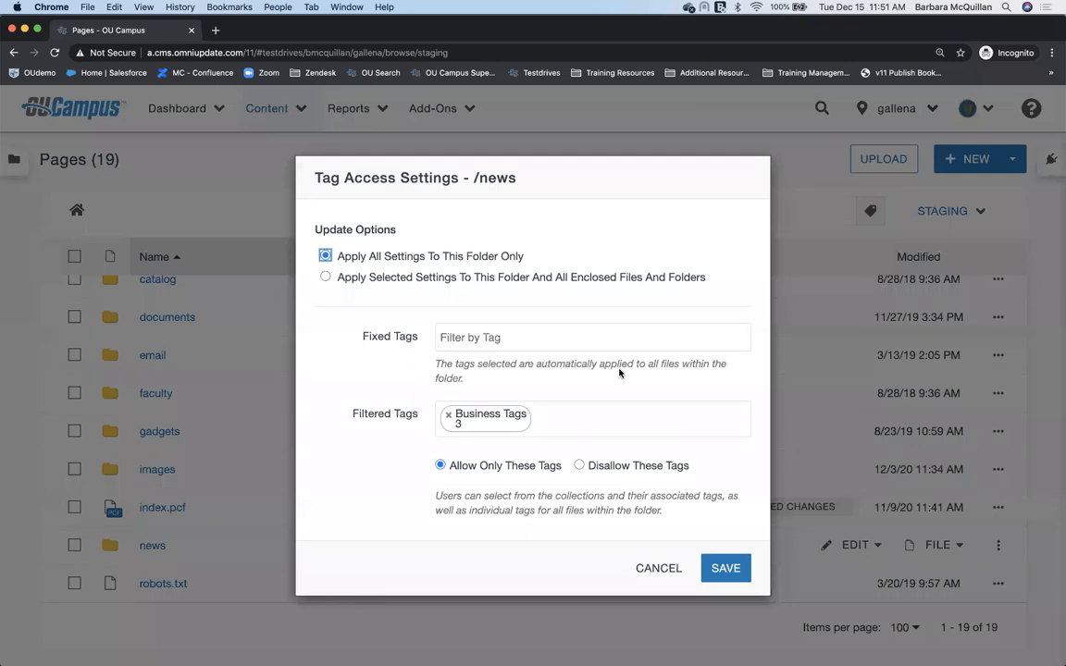
drag(361, 337, 424, 340)
click(326, 278)
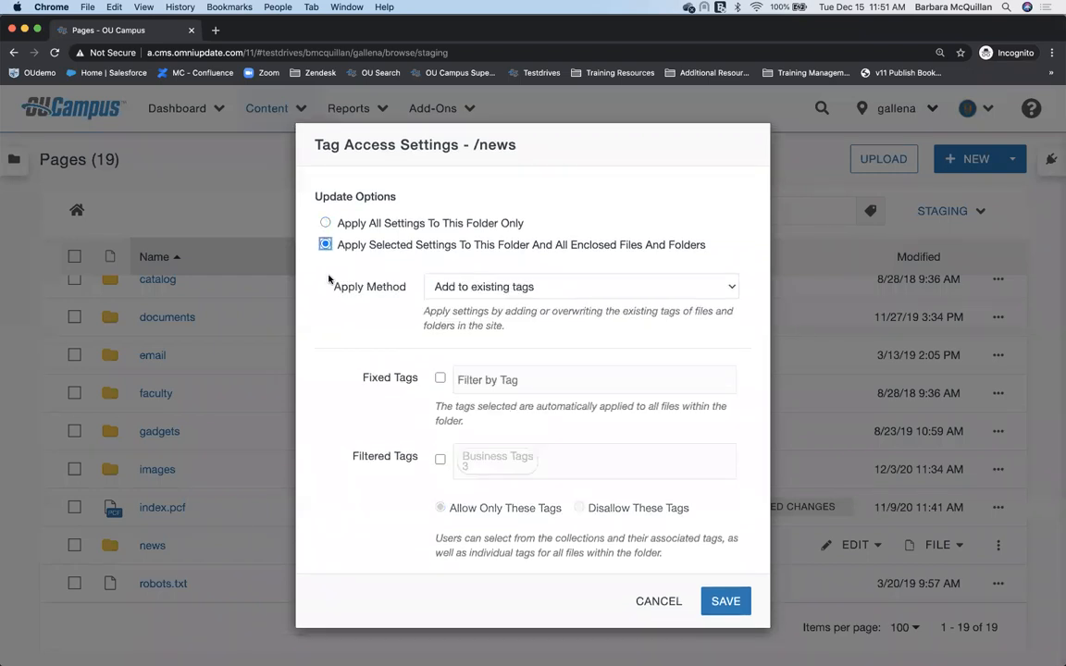
drag(460, 246, 711, 245)
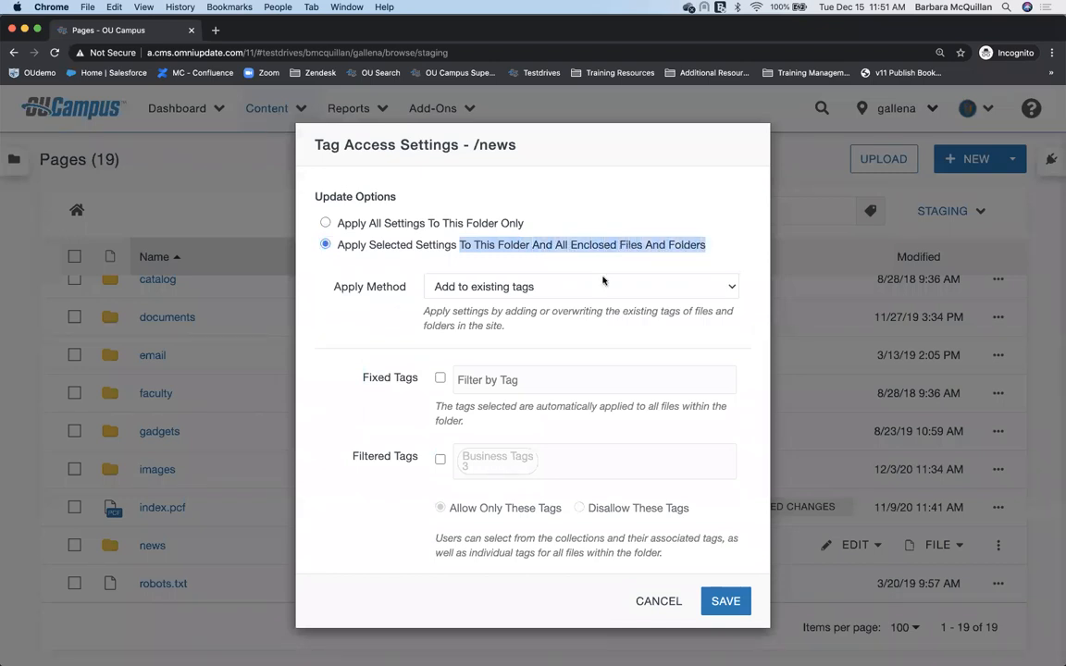
click(463, 289)
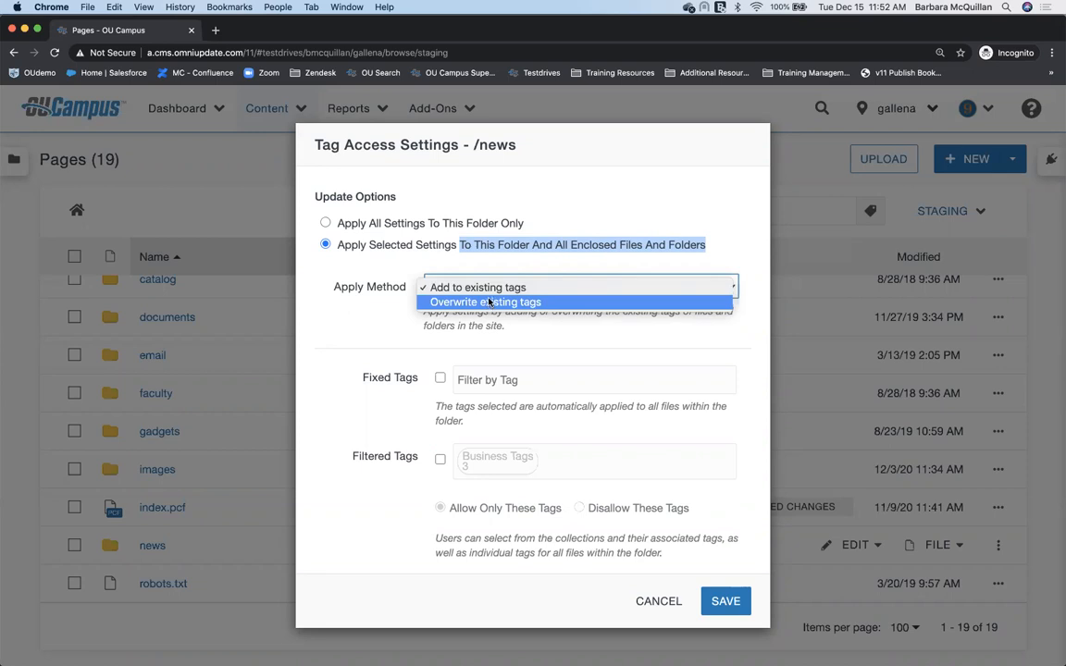
click(326, 224)
click(325, 223)
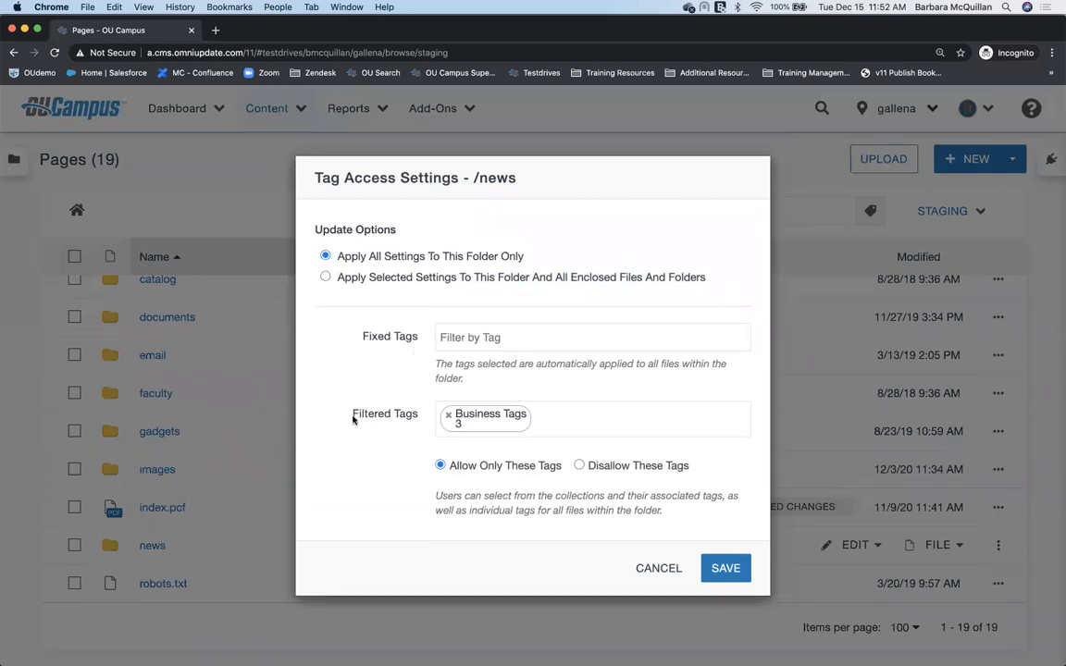
drag(351, 417, 424, 425)
click(646, 570)
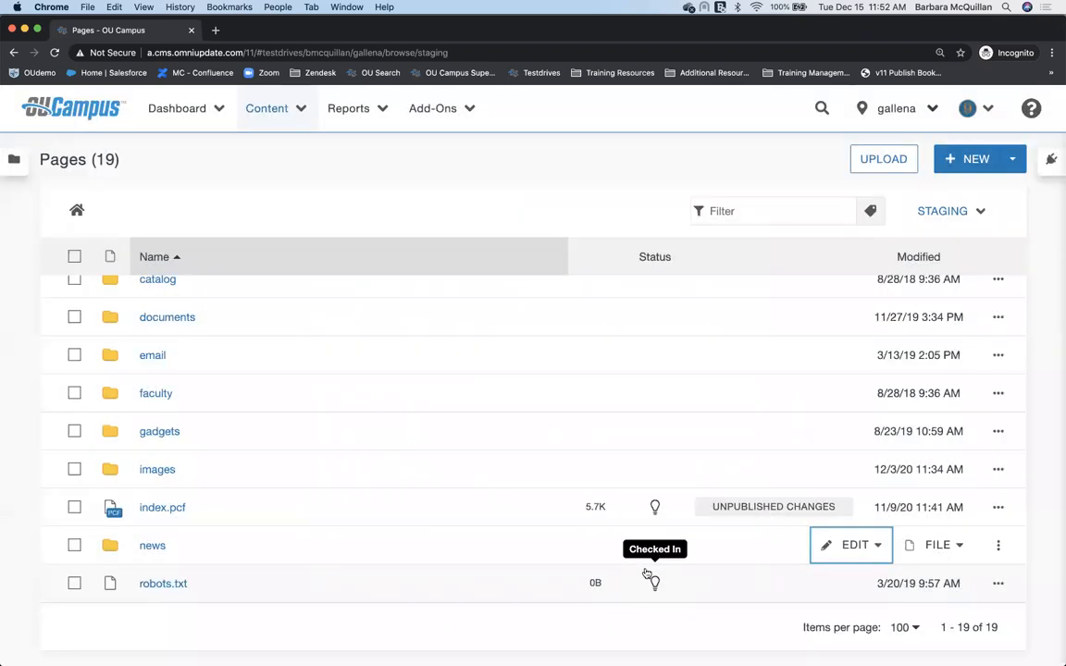
Review the Level 9 user's Disallow Source and Allow WebDAV Access restrictions, then log out
click(971, 112)
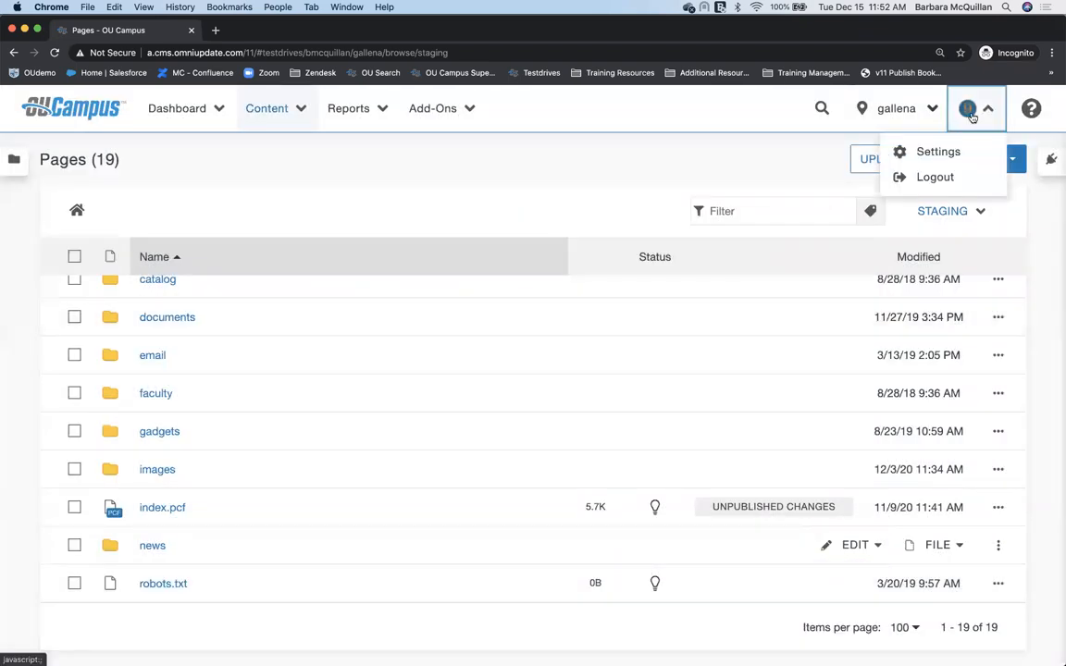
click(938, 152)
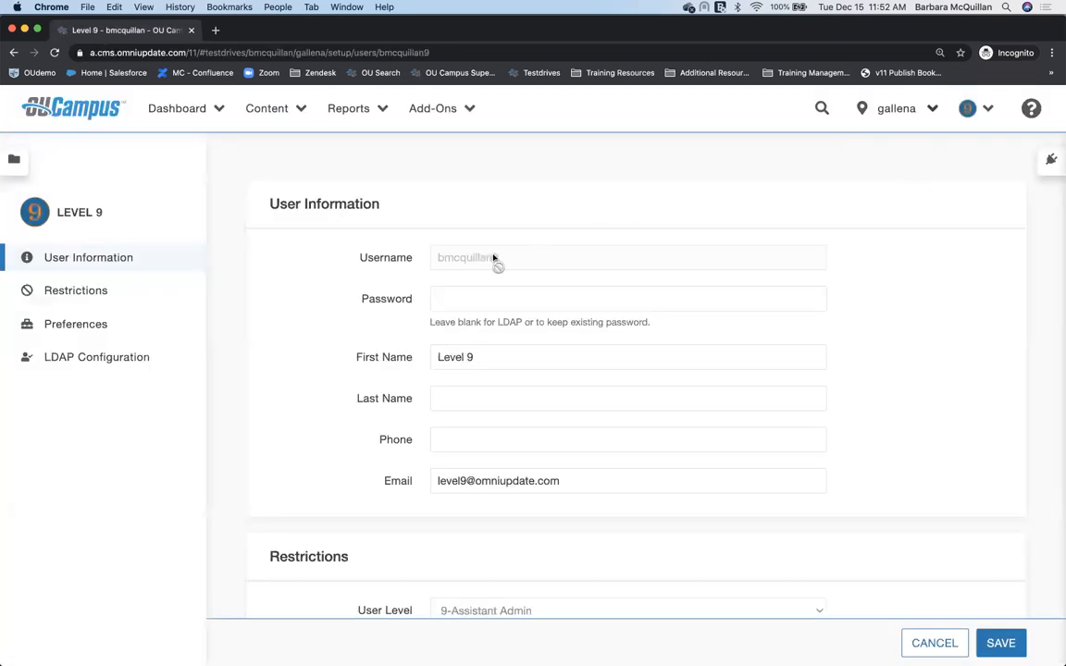
scroll(351, 480, down, 2)
scroll(351, 479, down, 8)
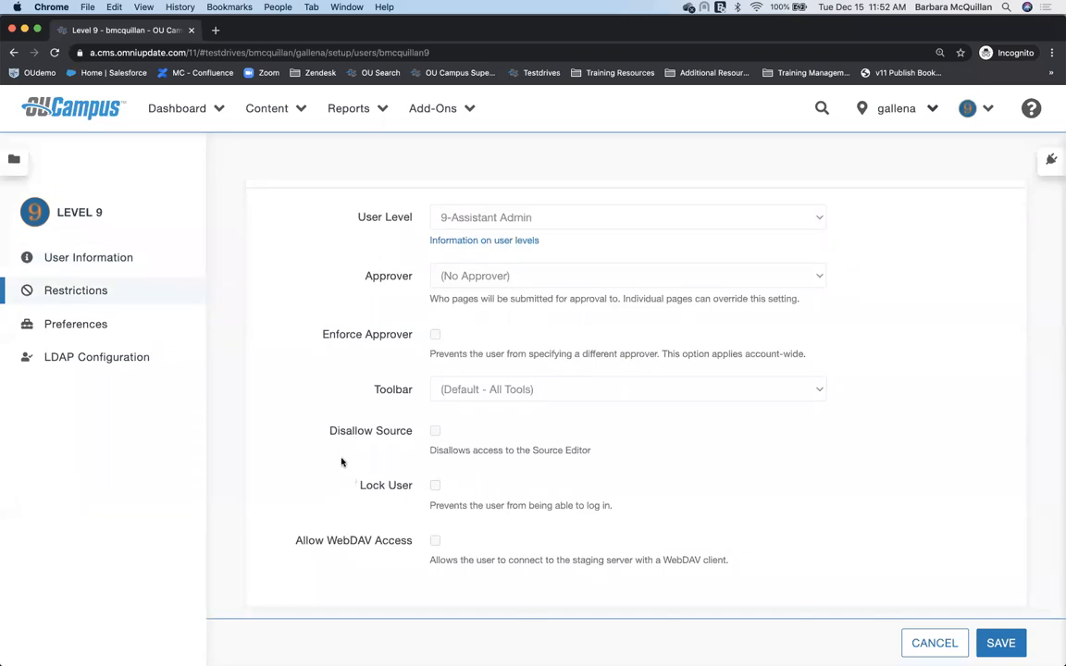
drag(331, 430, 412, 434)
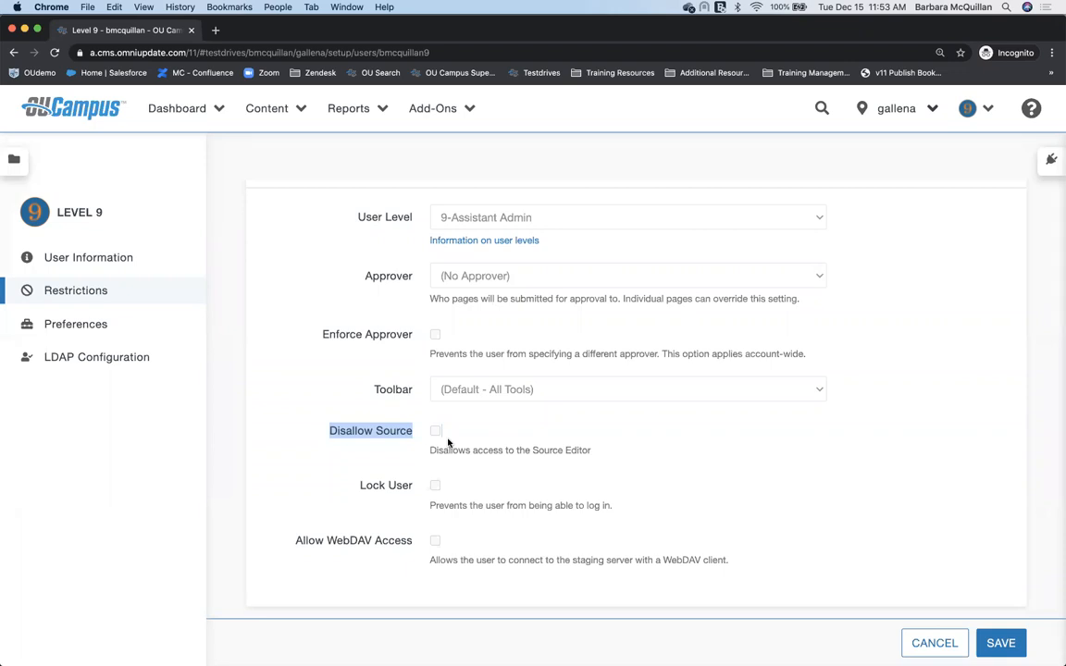
drag(292, 542, 414, 545)
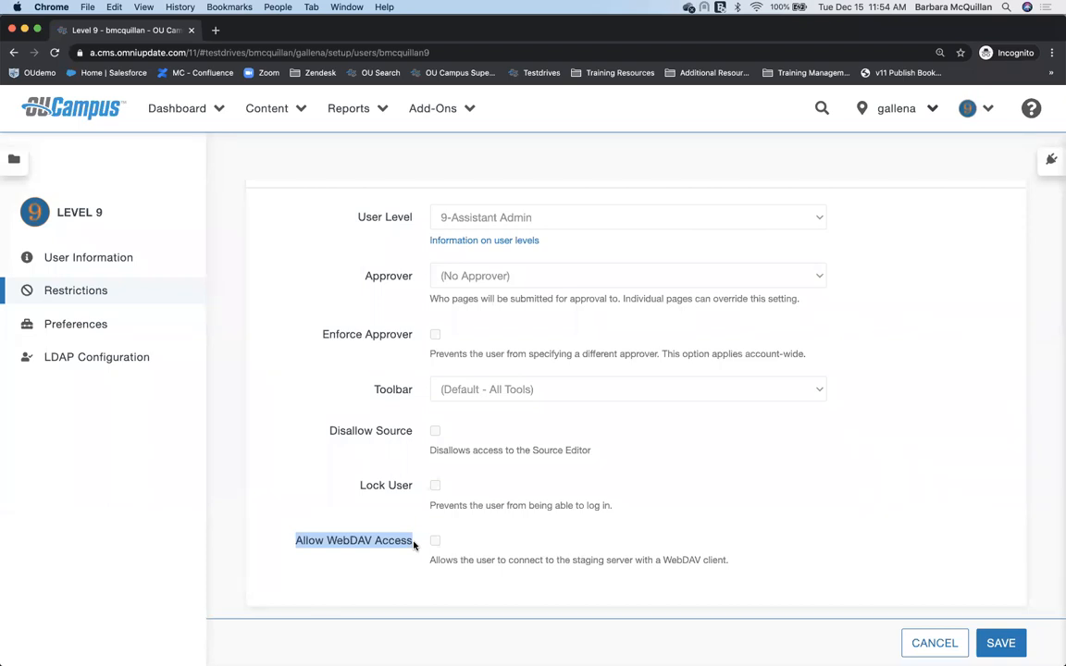
click(975, 125)
click(918, 177)
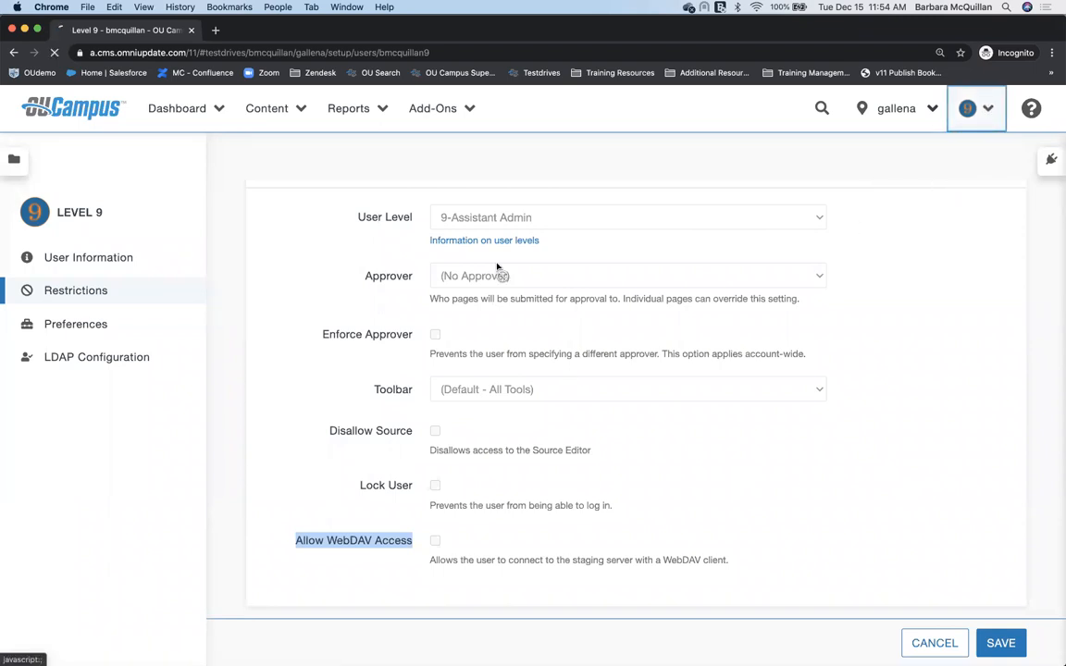
Log in with the Level 10 username and password, then open the staging Pages list
text(bmcquillan10)
key(Tab)
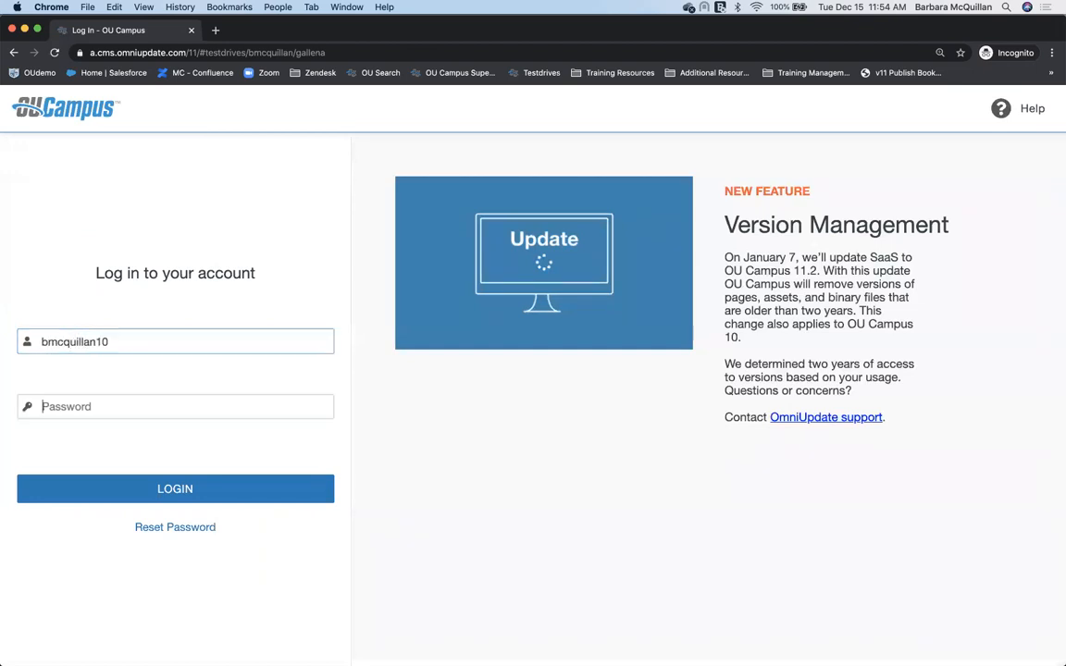
text(••)
key(BackSpace)
key(BackSpace)
text(•••••••)
key(Return)
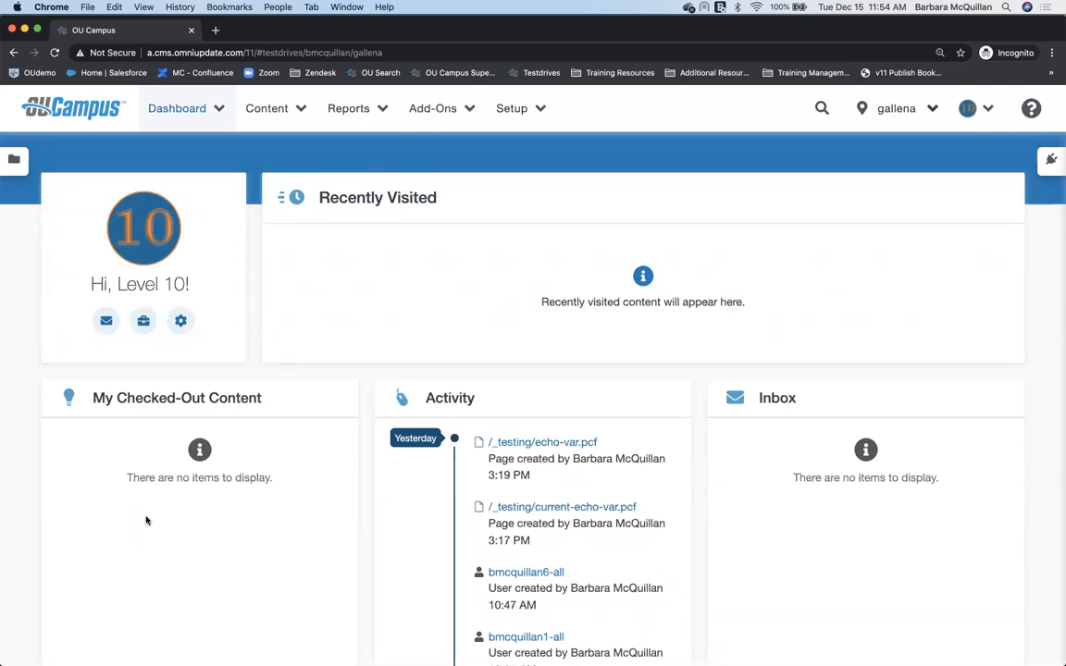
click(267, 104)
click(288, 154)
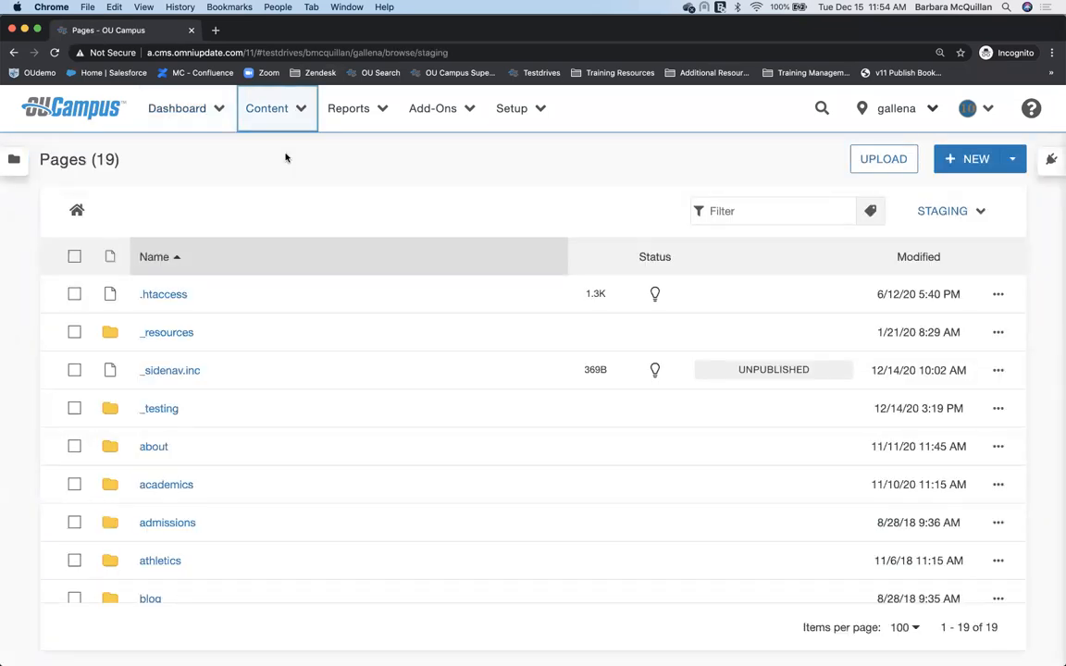
Show the Add-ons menu, then open the about folder in the staging Pages list
click(445, 111)
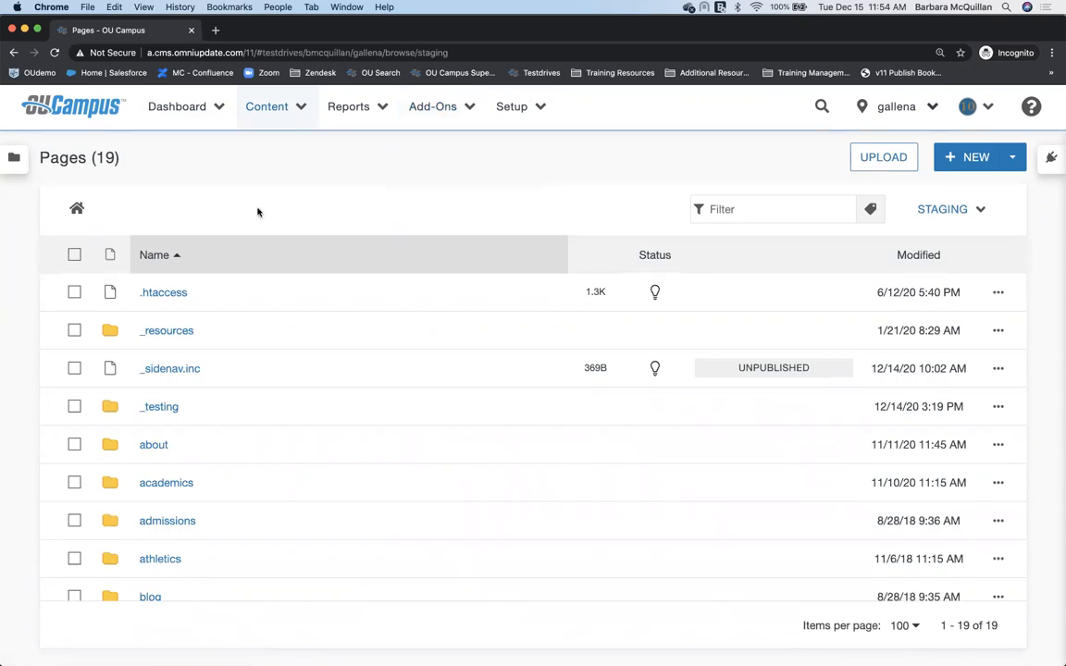
scroll(245, 370, down, 2)
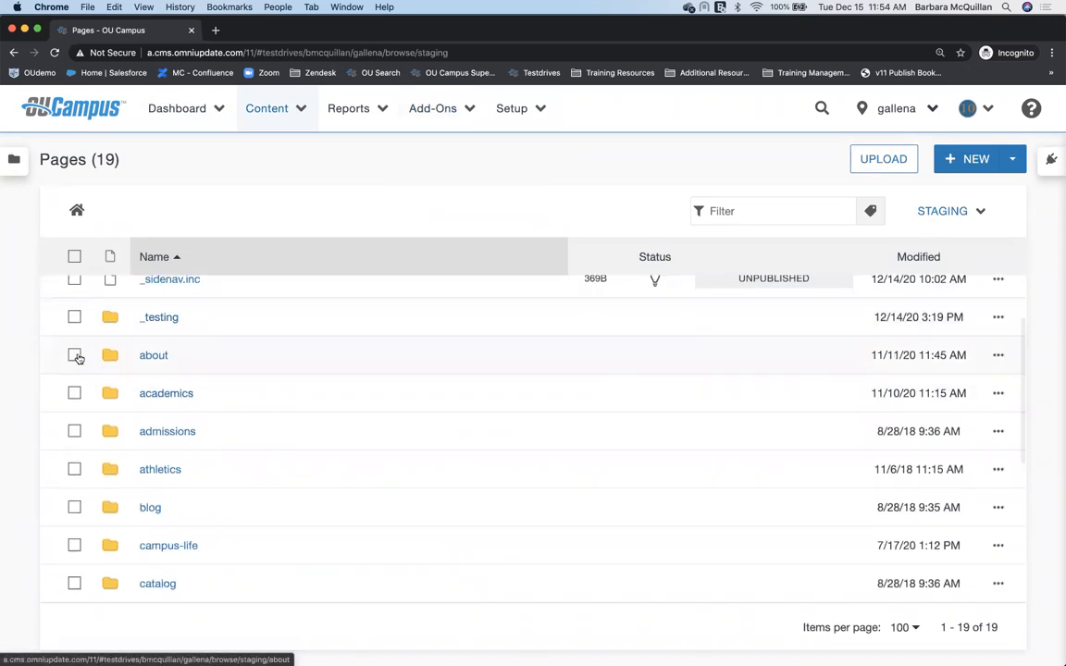
click(75, 356)
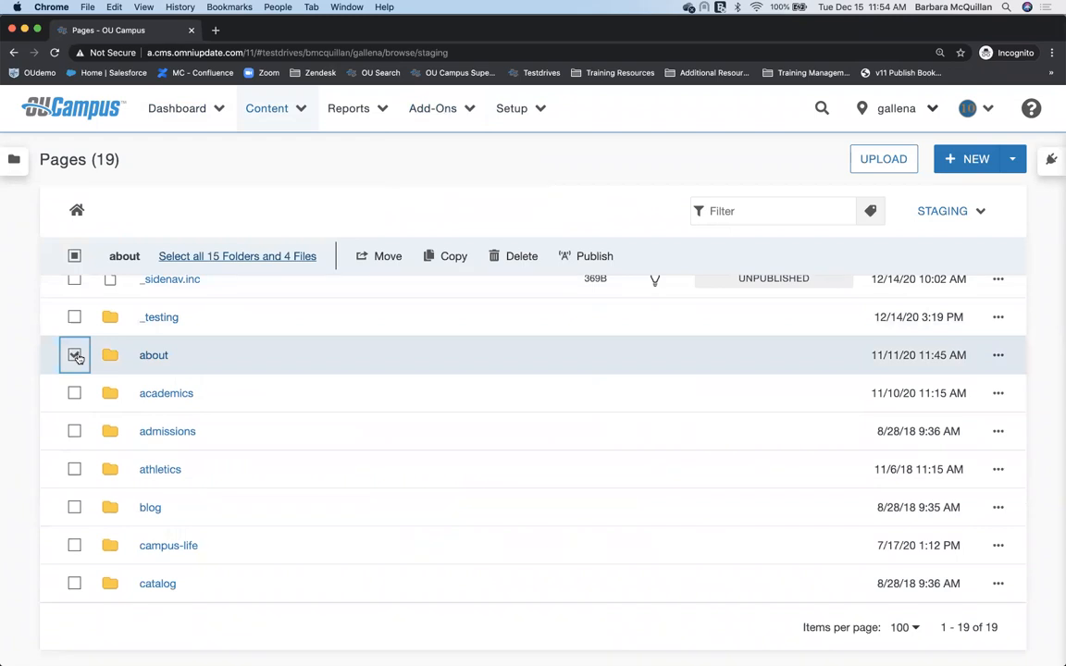
click(77, 358)
click(147, 356)
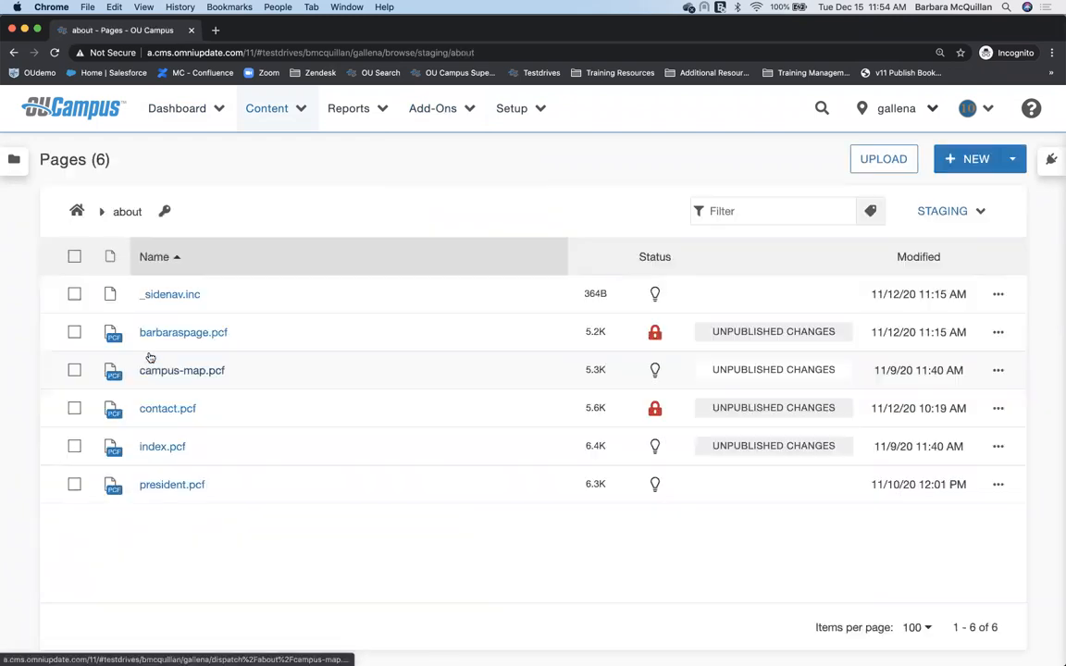
Select campus-map.pcf, index.pcf and president.pcf, then return to staging and select about
click(75, 334)
click(74, 337)
click(74, 370)
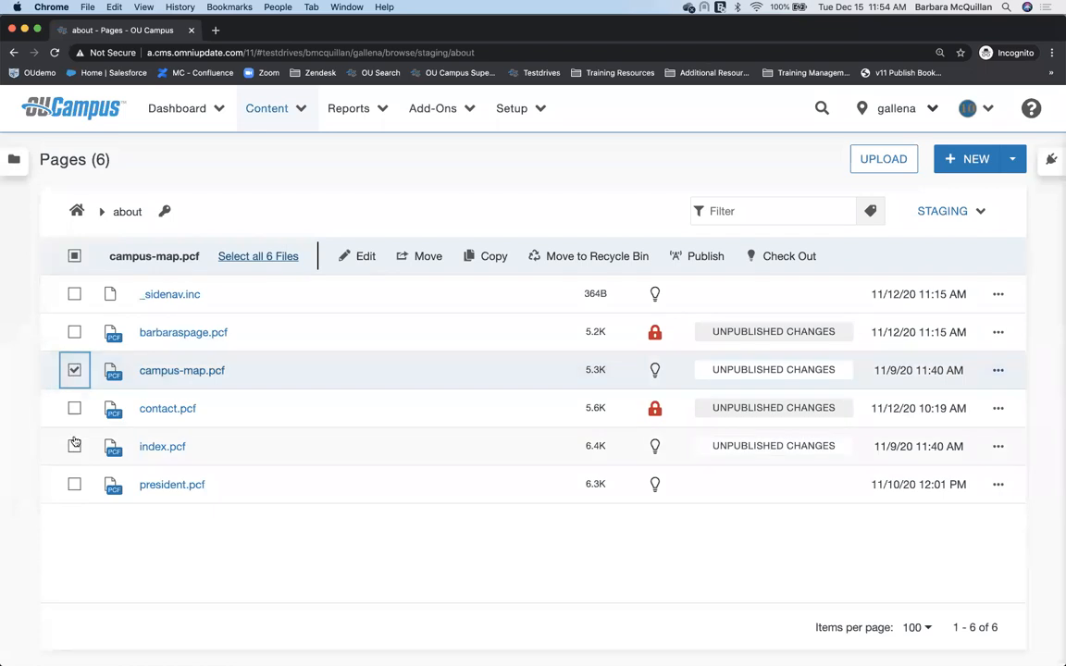
click(74, 445)
click(74, 484)
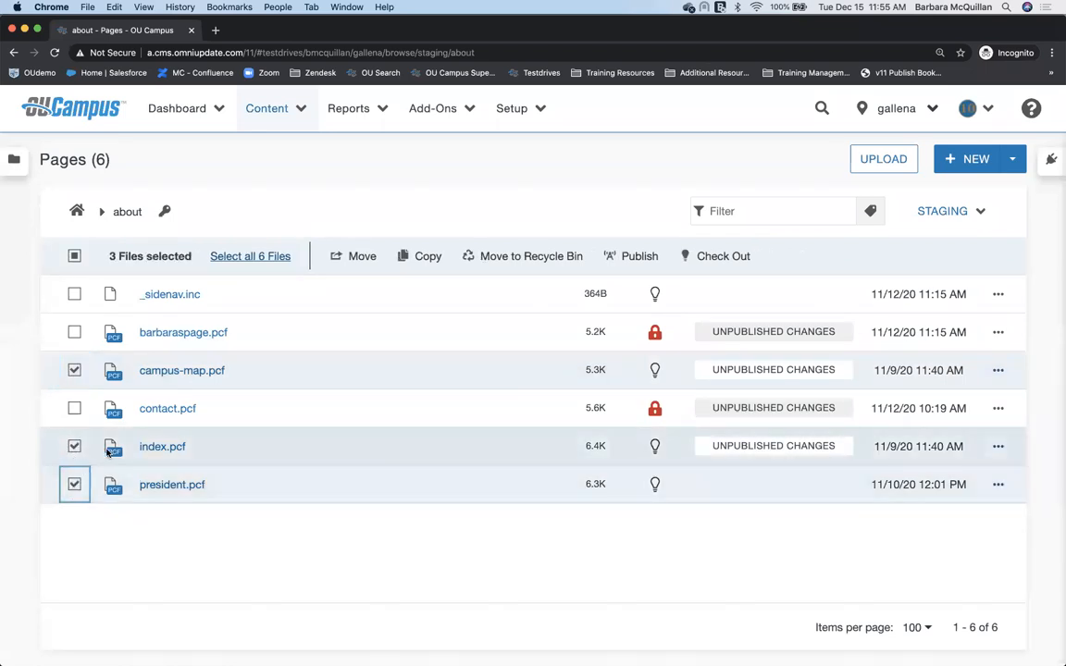
click(76, 209)
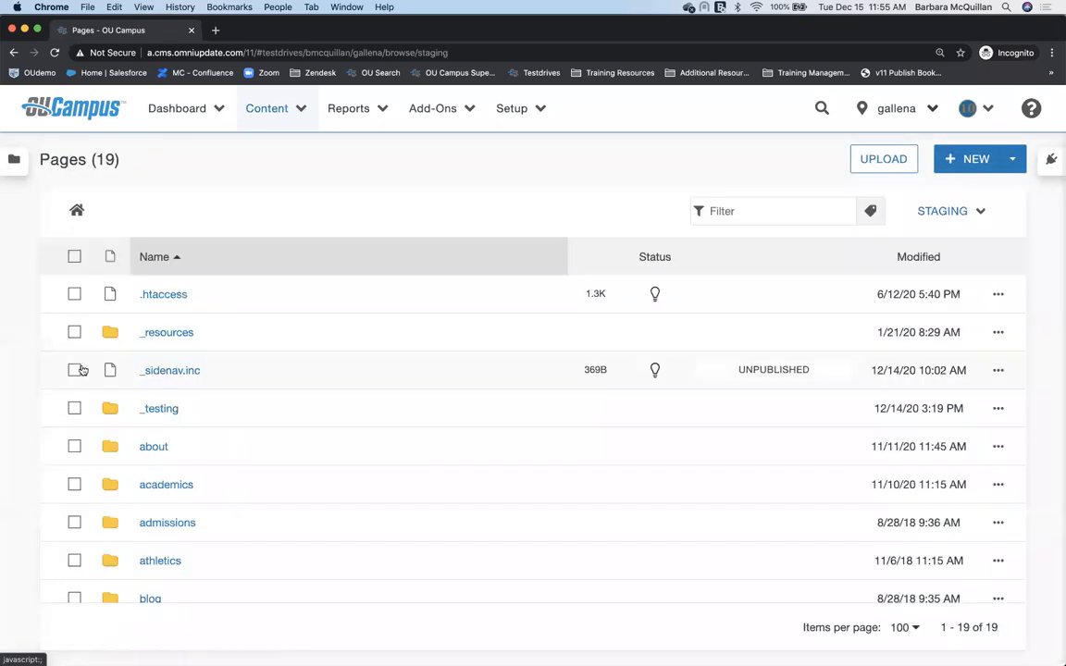
click(74, 447)
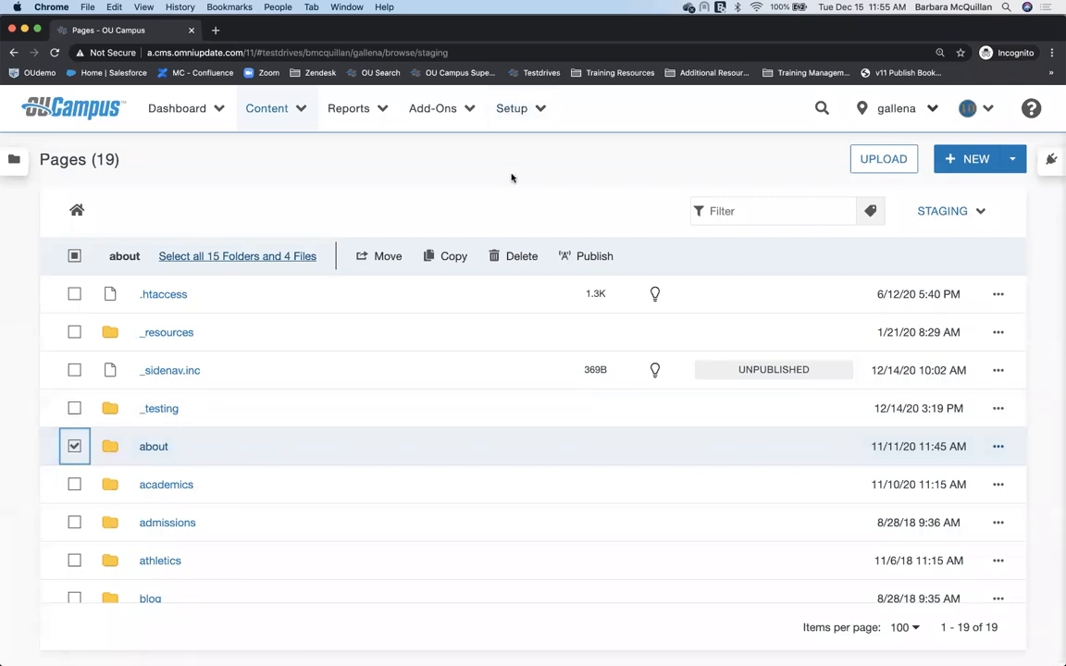
In Setup > Sites, view gallena's Publish choices, then open its Site Access settings
click(520, 115)
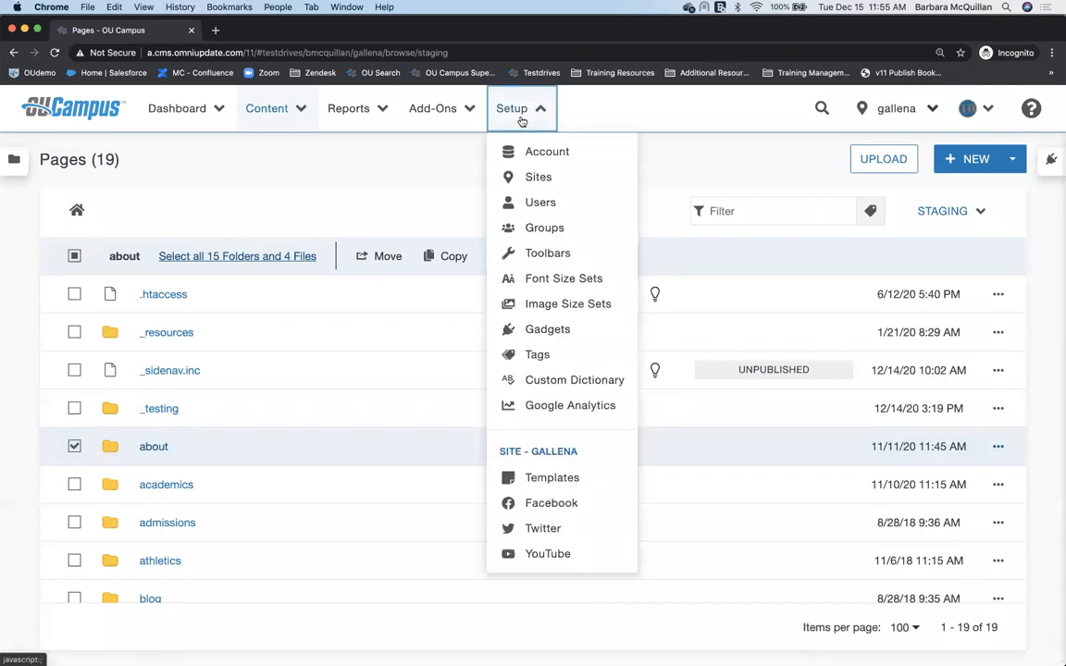
click(545, 181)
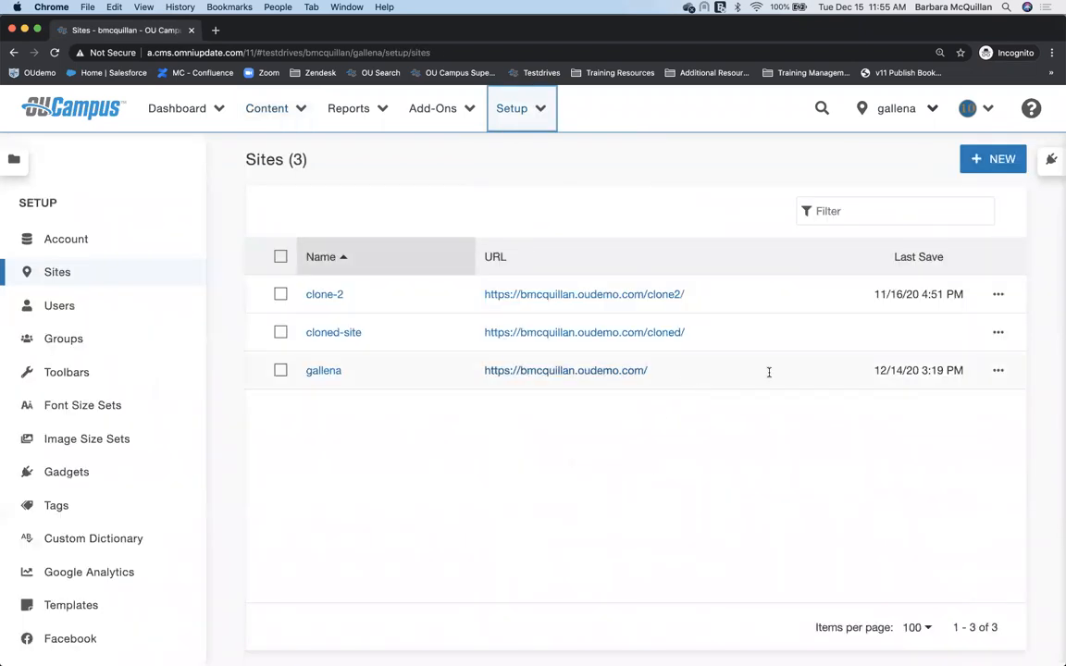
click(999, 373)
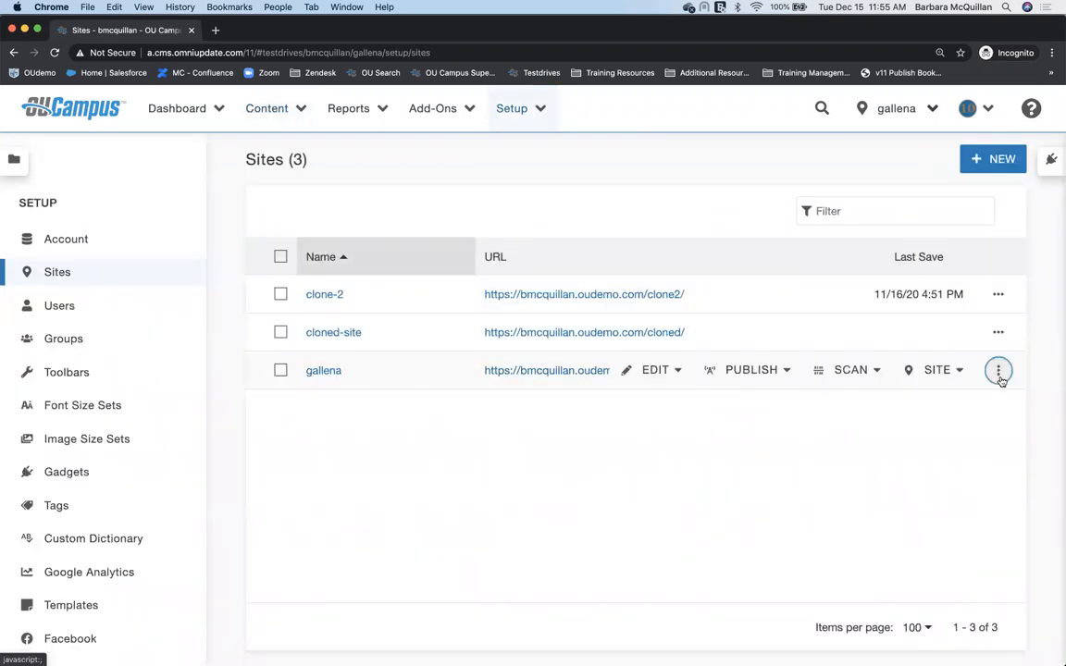
click(742, 378)
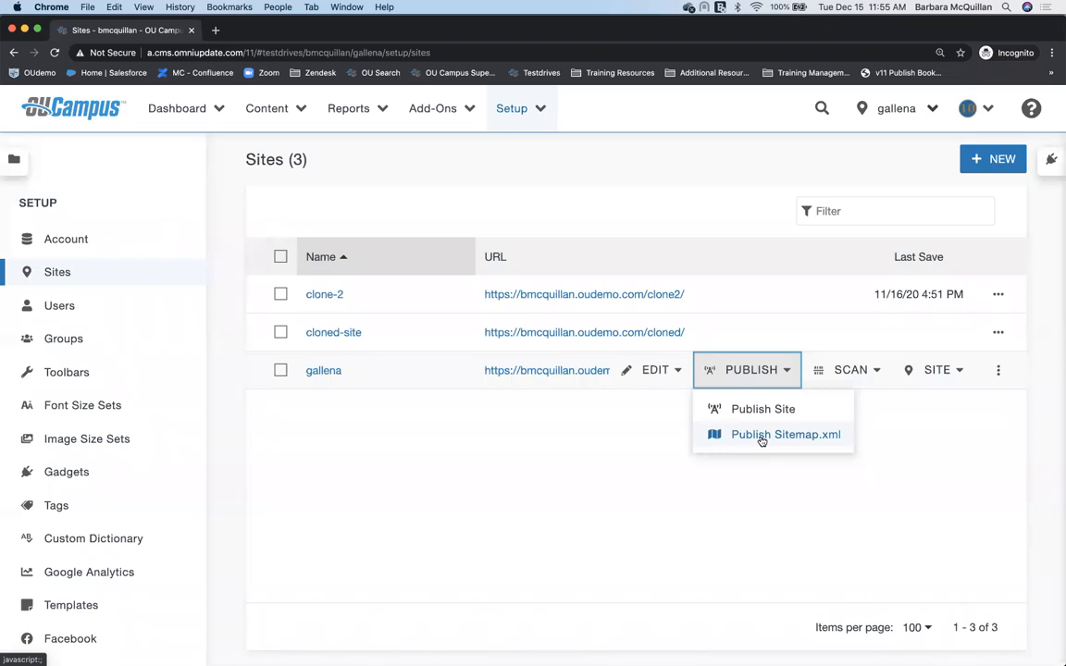
click(673, 374)
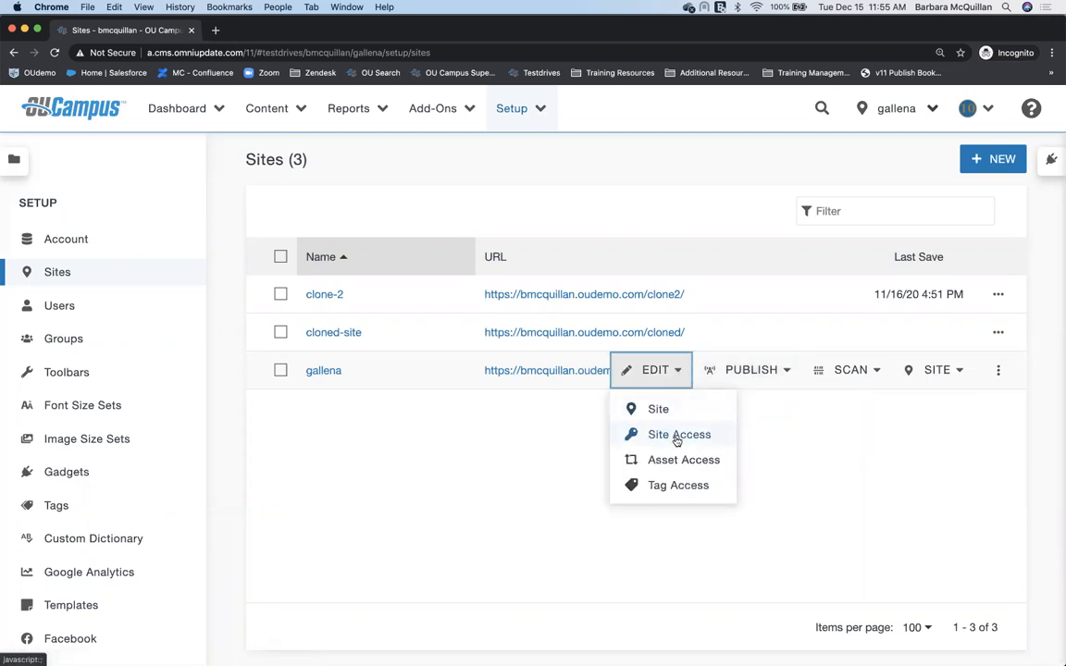
click(676, 436)
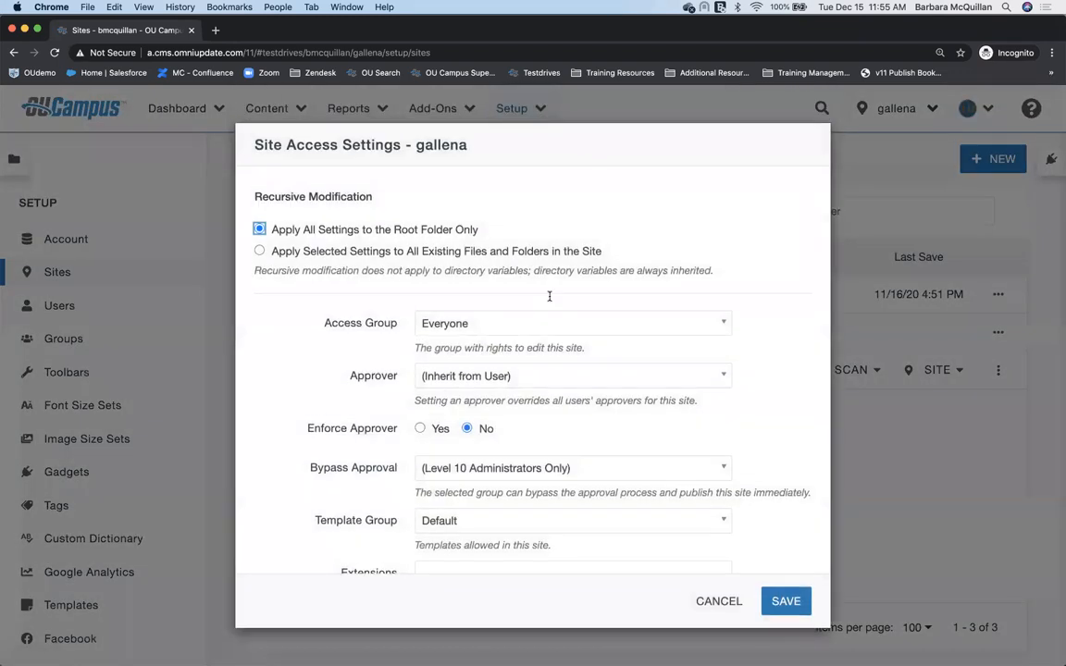
Choose applying to all existing files, check Toolbar as Inherit from User, then cancel
click(260, 251)
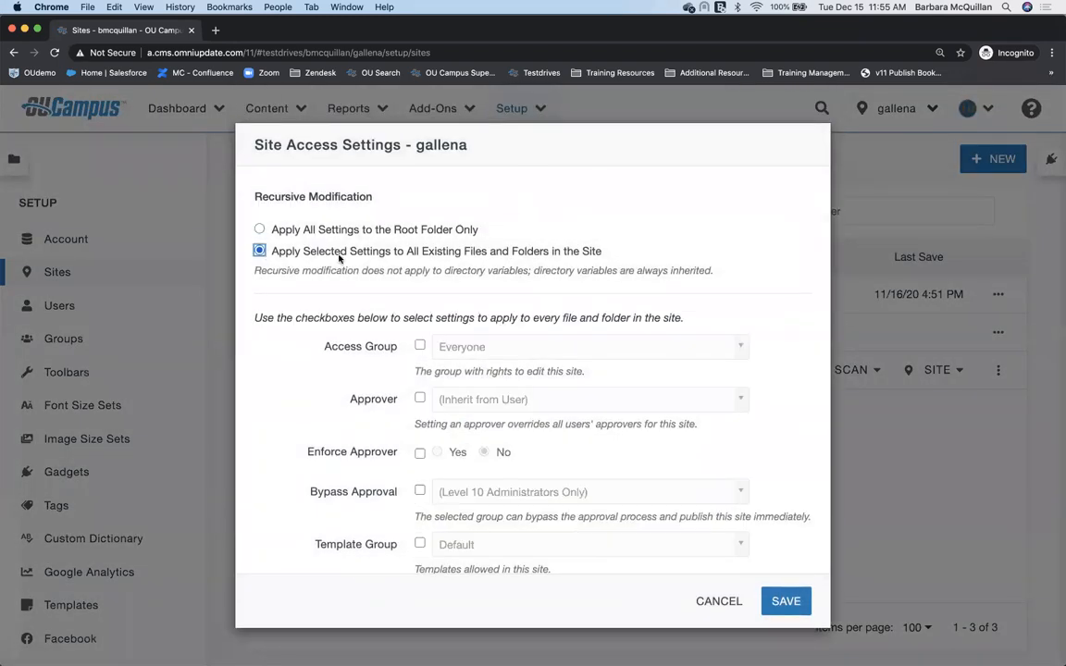
drag(364, 255, 608, 254)
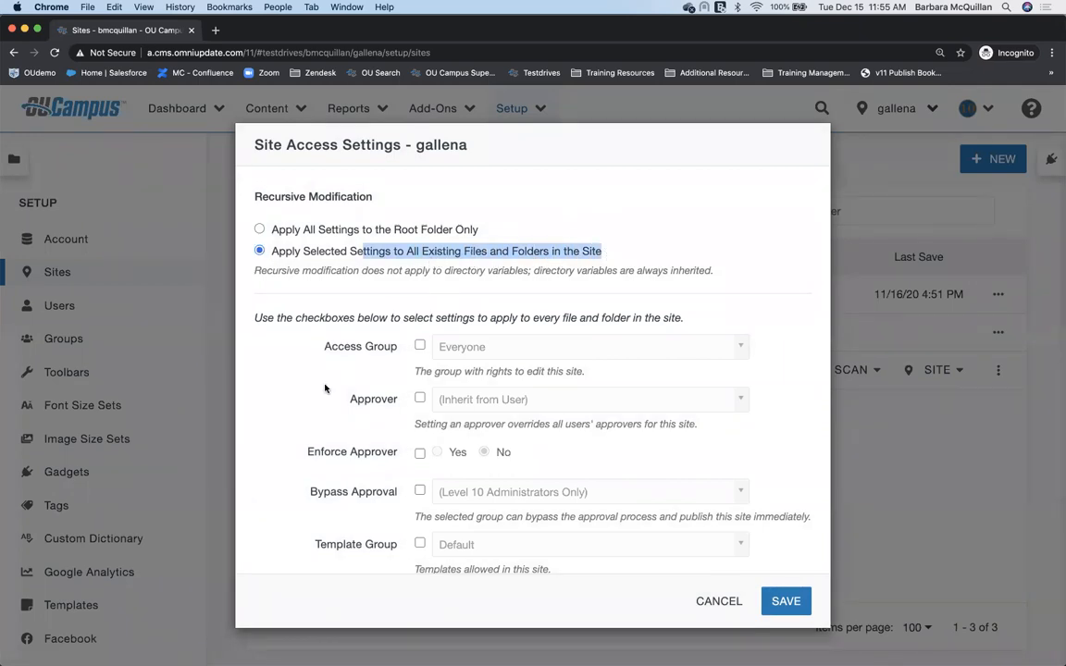
scroll(325, 389, down, 5)
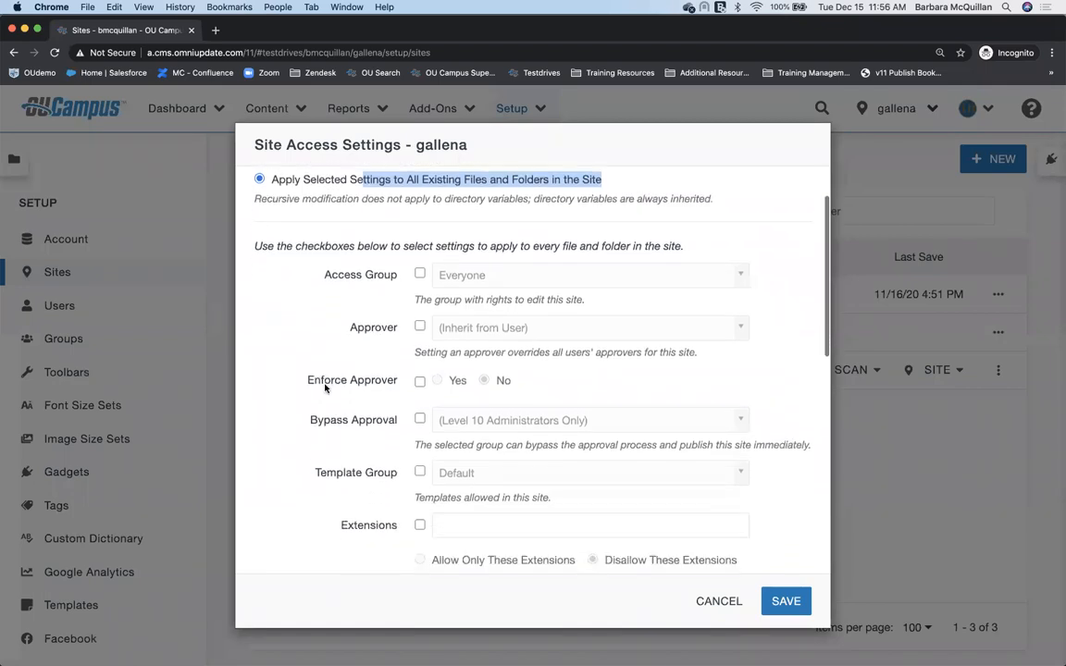
scroll(324, 388, down, 3)
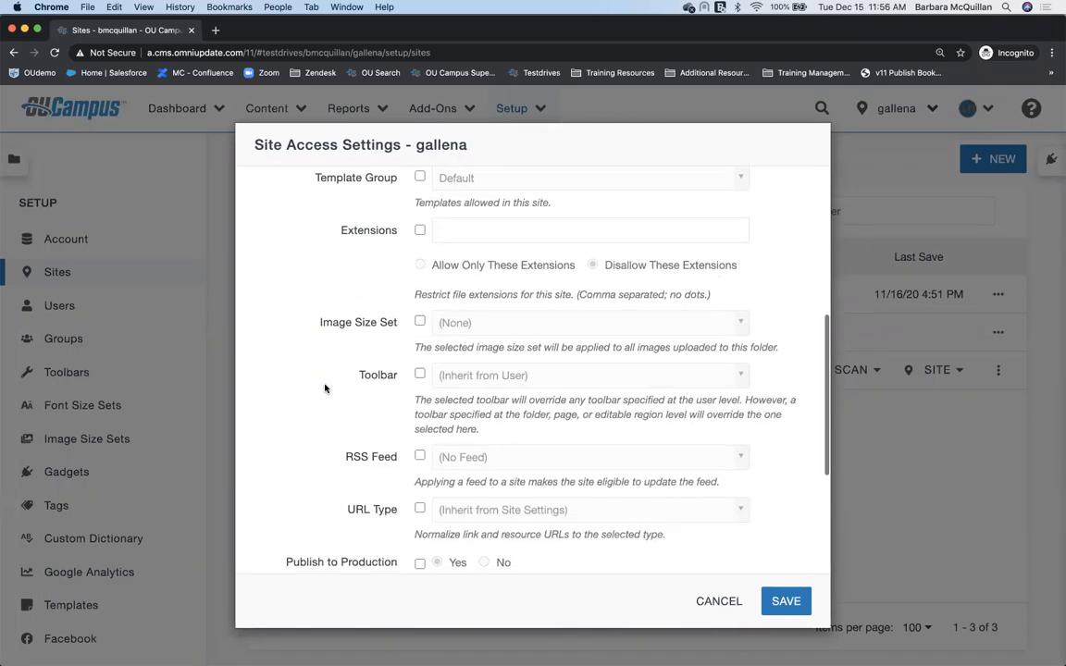
click(420, 341)
click(453, 344)
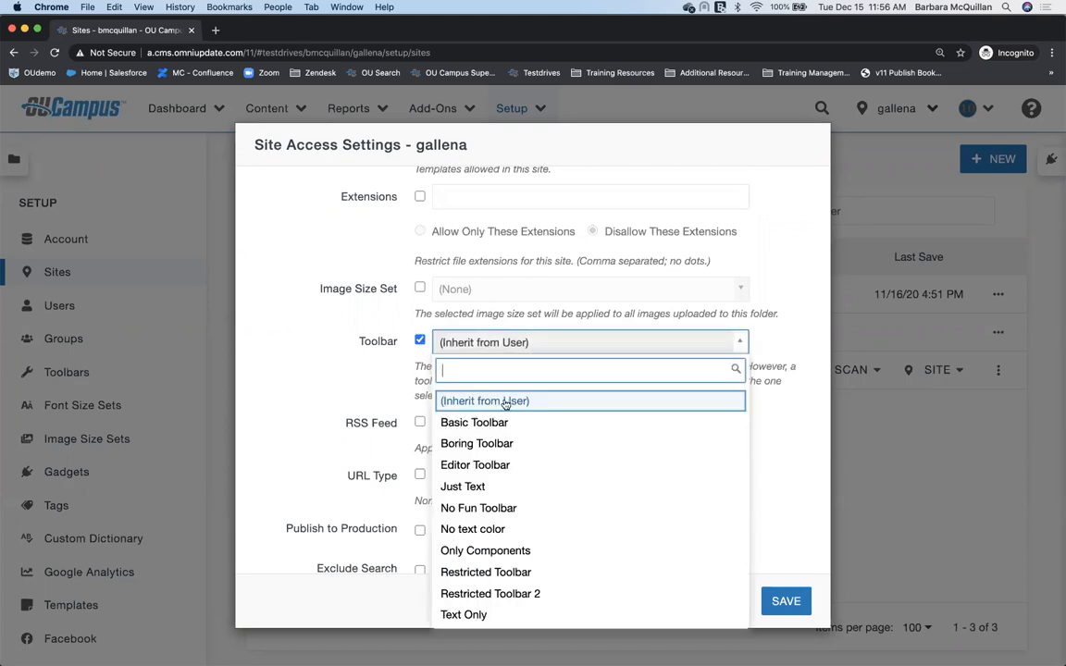
click(467, 406)
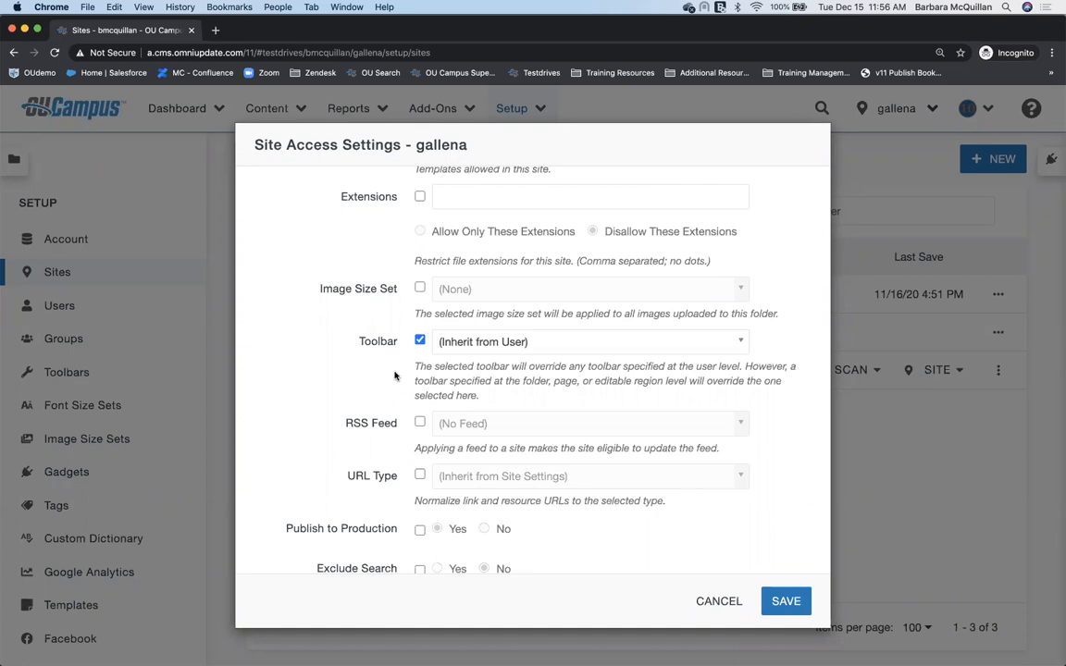
click(719, 602)
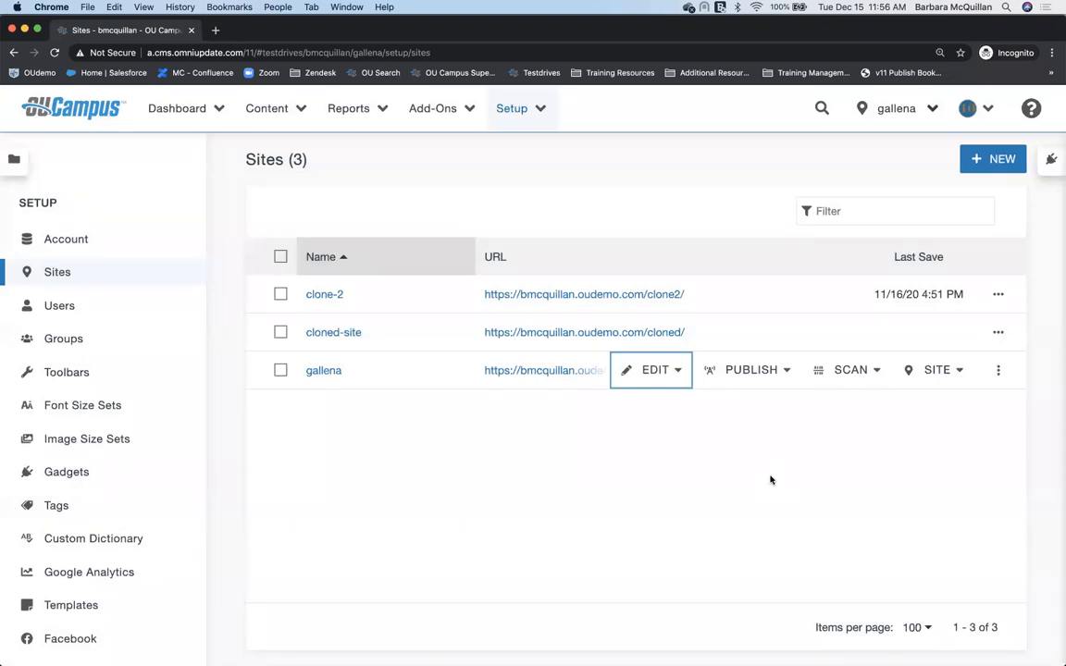
Open gallena's Asset Access settings and choose applying settings to existing assets too
click(667, 373)
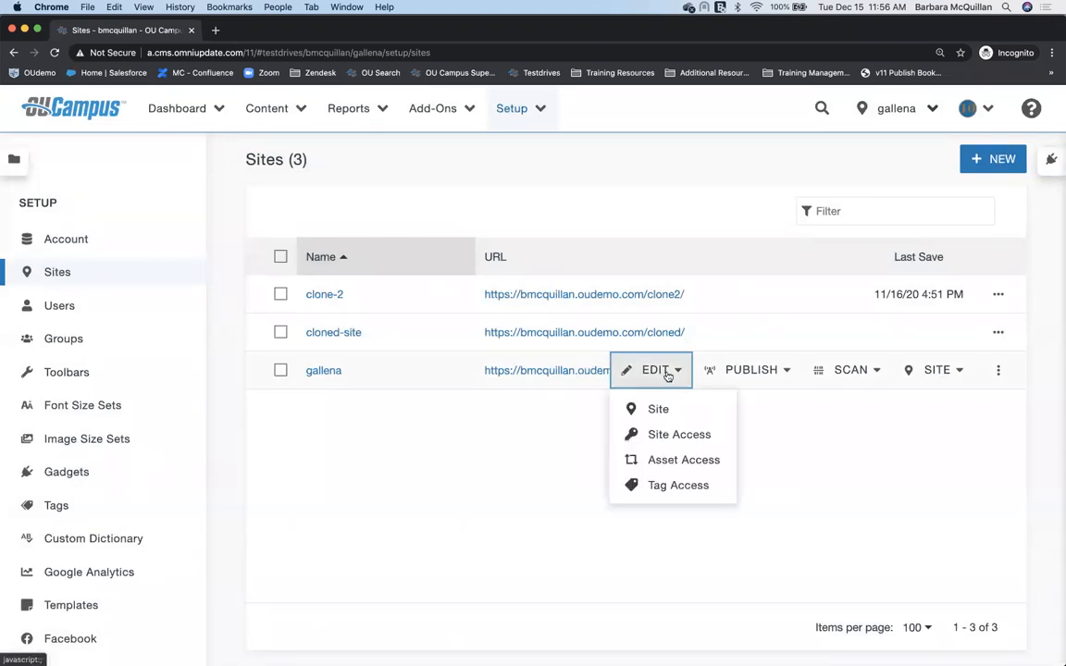
click(700, 462)
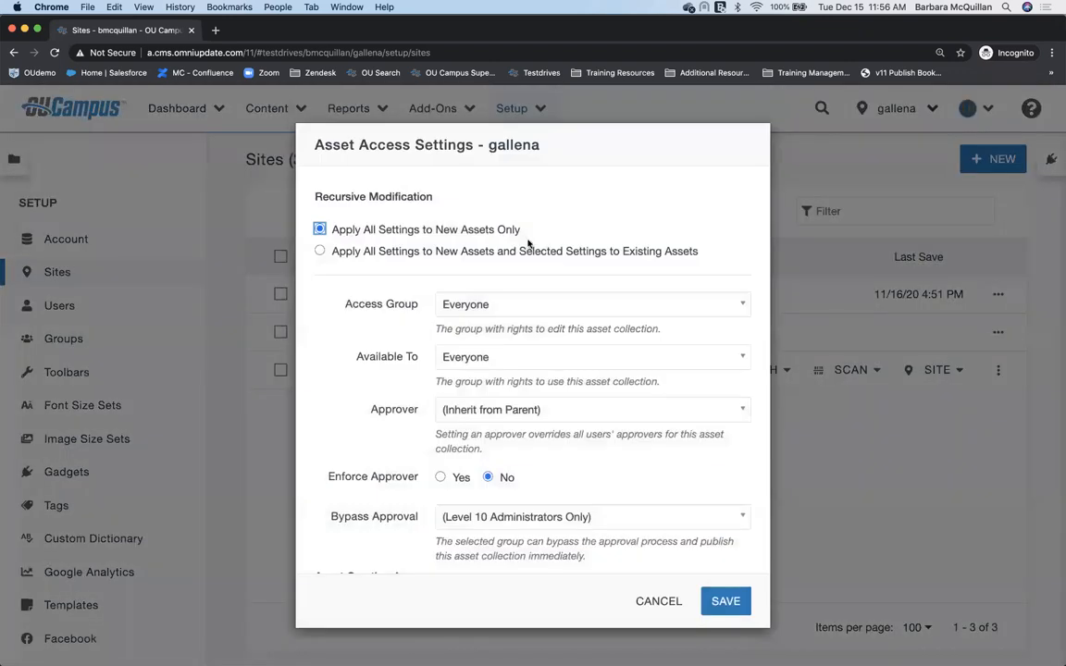
drag(521, 236, 334, 231)
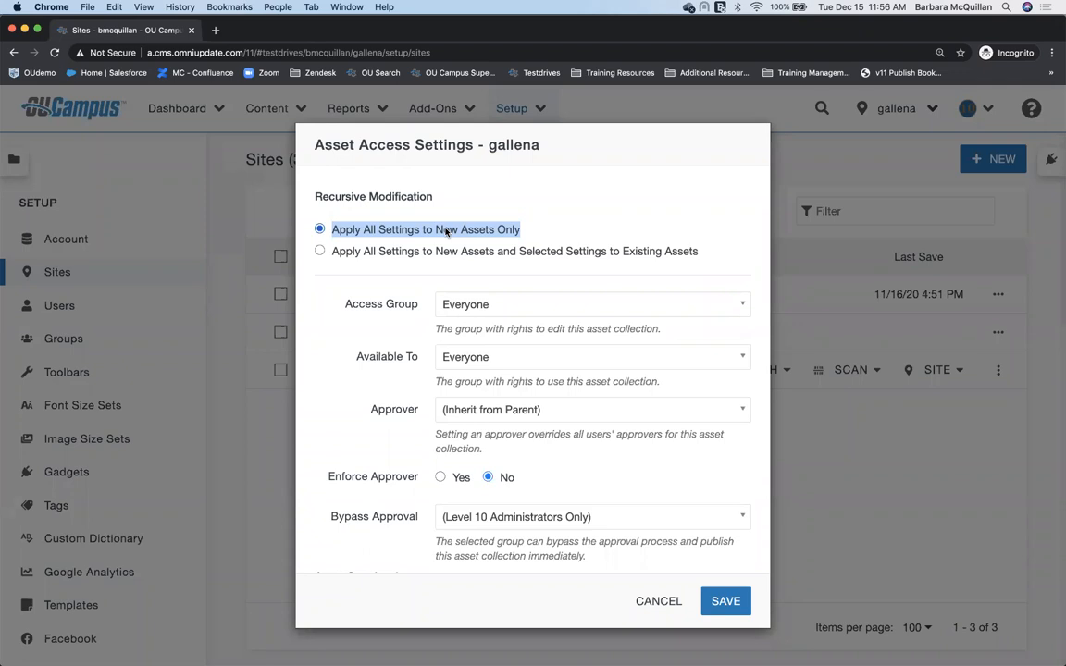
click(320, 251)
drag(421, 252, 705, 256)
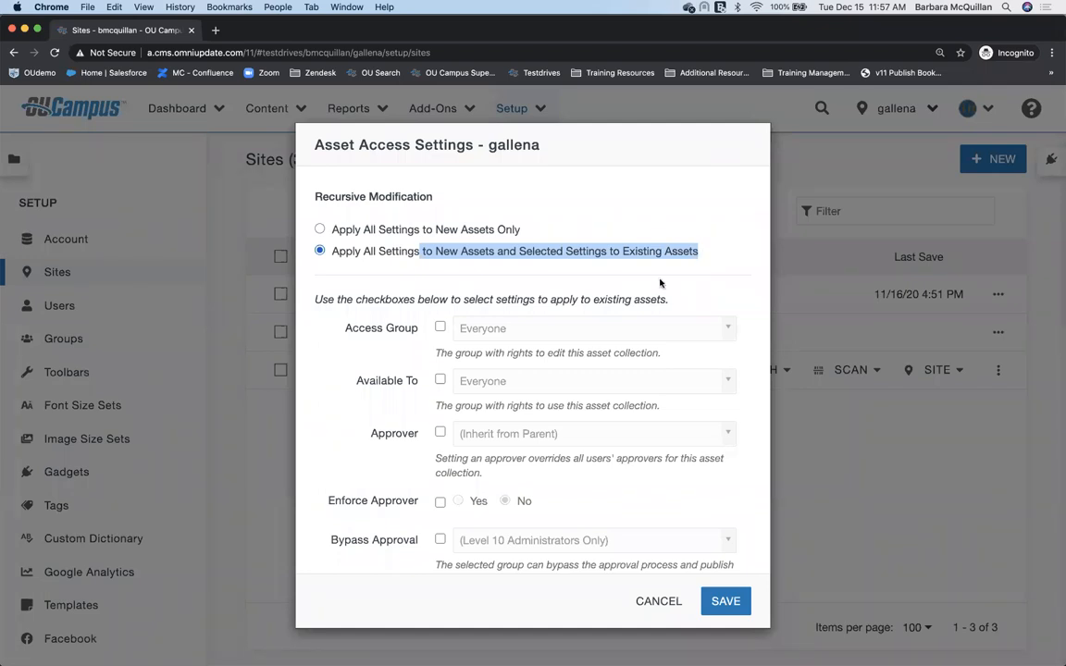
Check Access Group with Everyone kept, then cancel the Asset Access settings unsaved
click(440, 328)
click(477, 331)
scroll(490, 555, down, 4)
scroll(477, 567, up, 10)
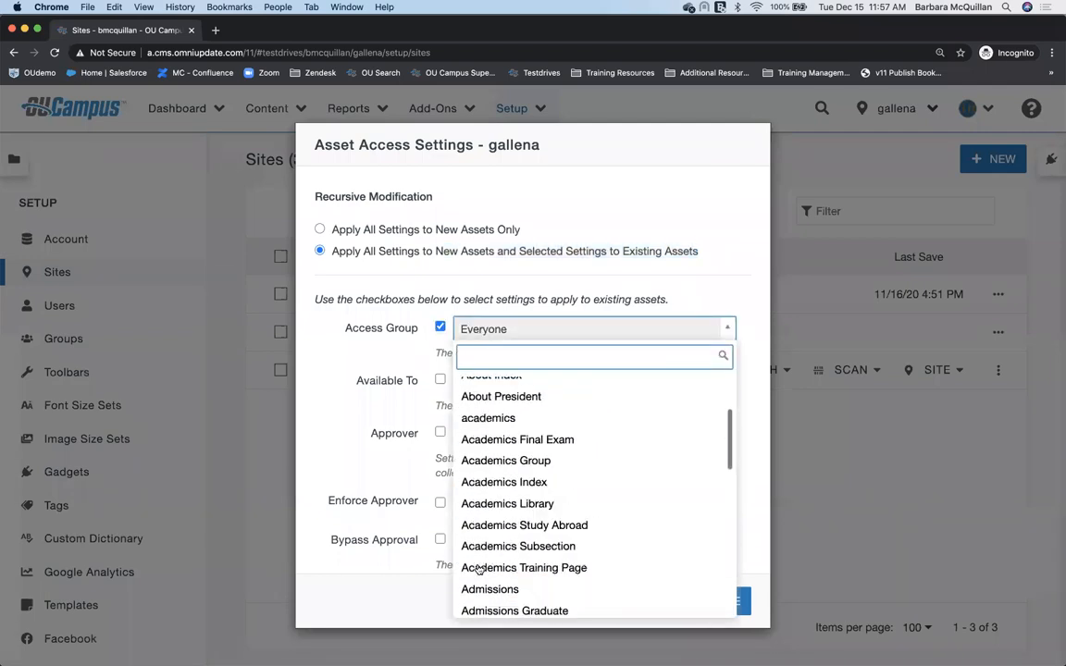
click(384, 333)
drag(344, 330, 419, 334)
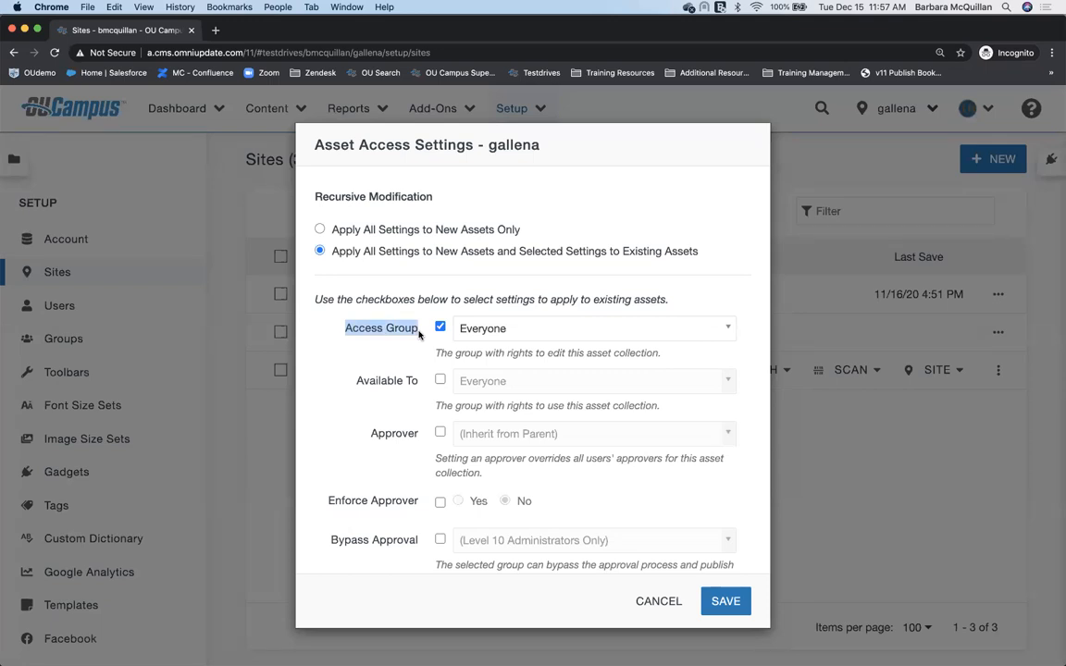
click(657, 604)
click(274, 113)
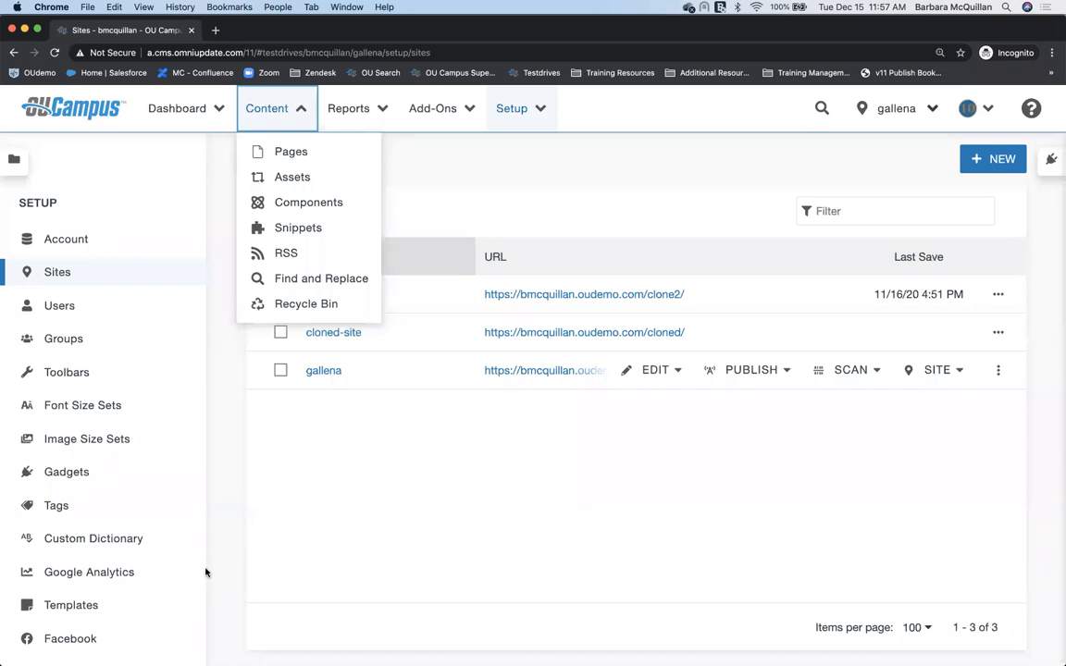
Dismiss the Content menu and open the Setup menu over the gallena Sites list
click(501, 212)
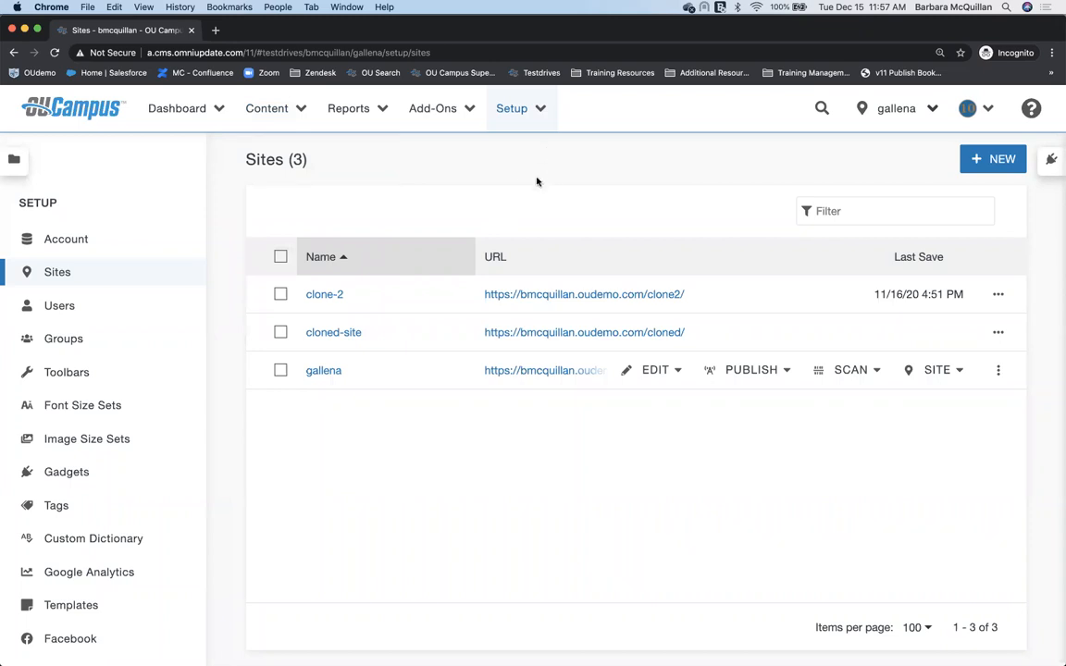
click(519, 110)
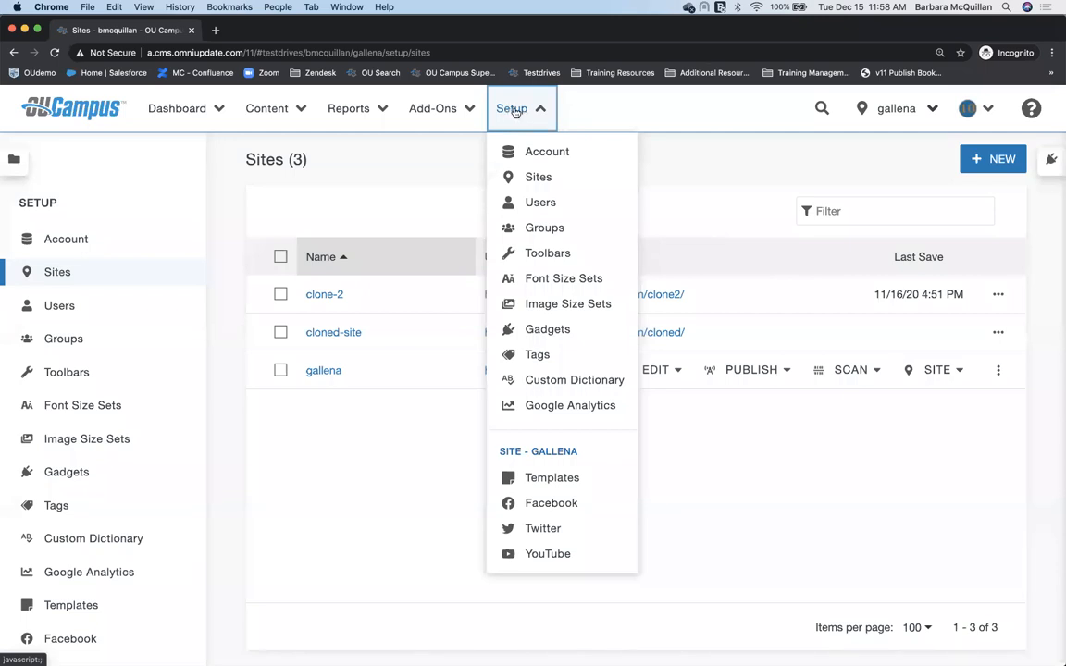
click(555, 478)
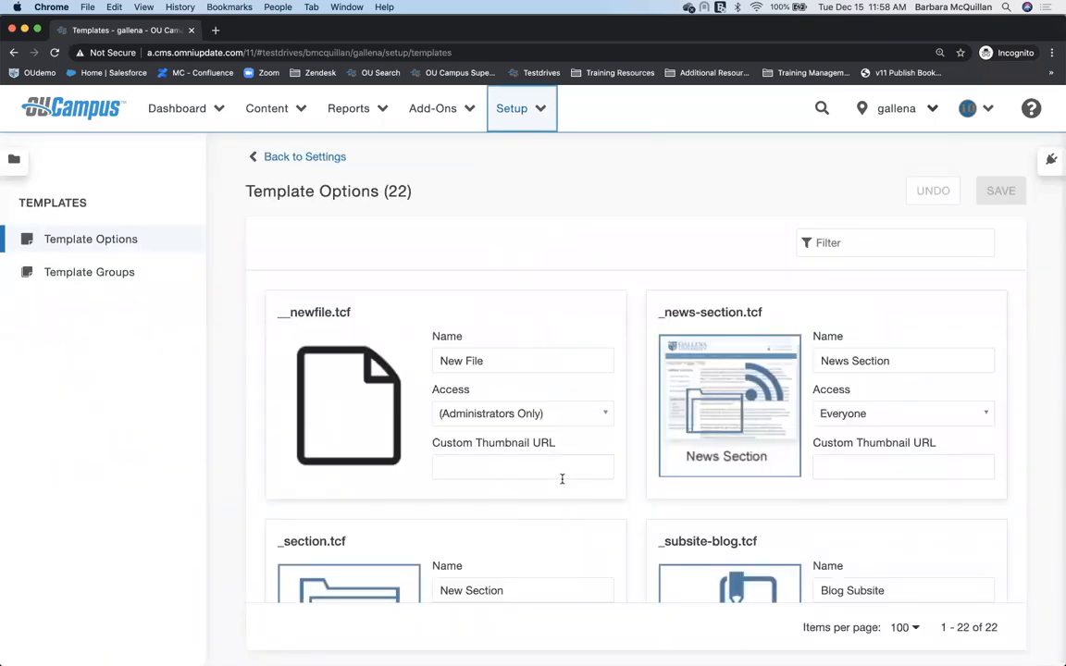
scroll(612, 524, down, 3)
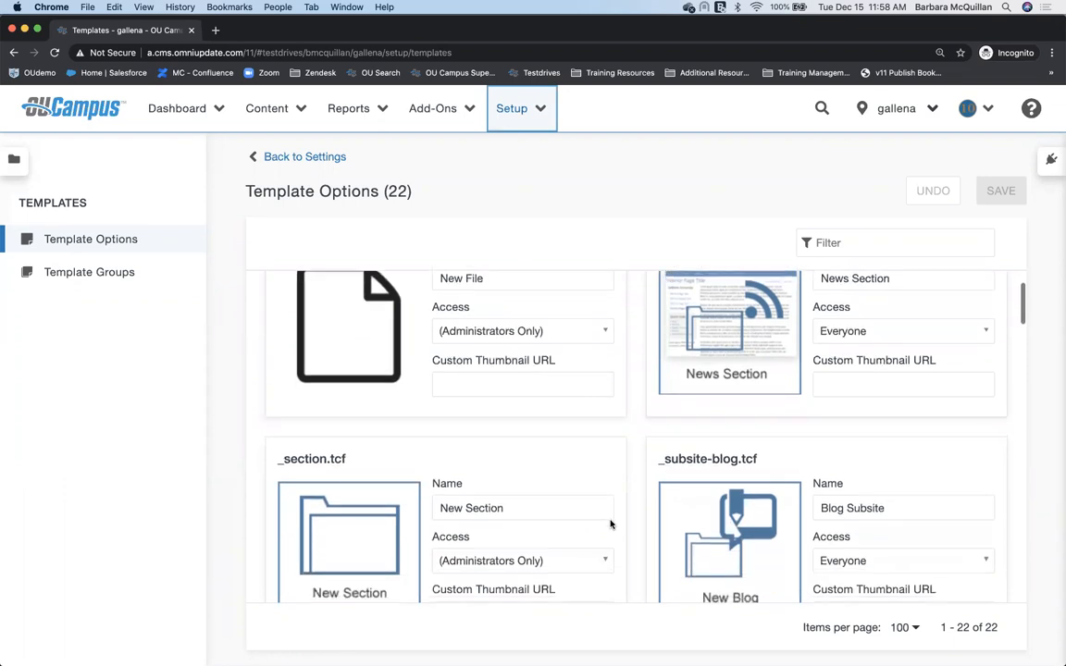
scroll(611, 525, down, 2)
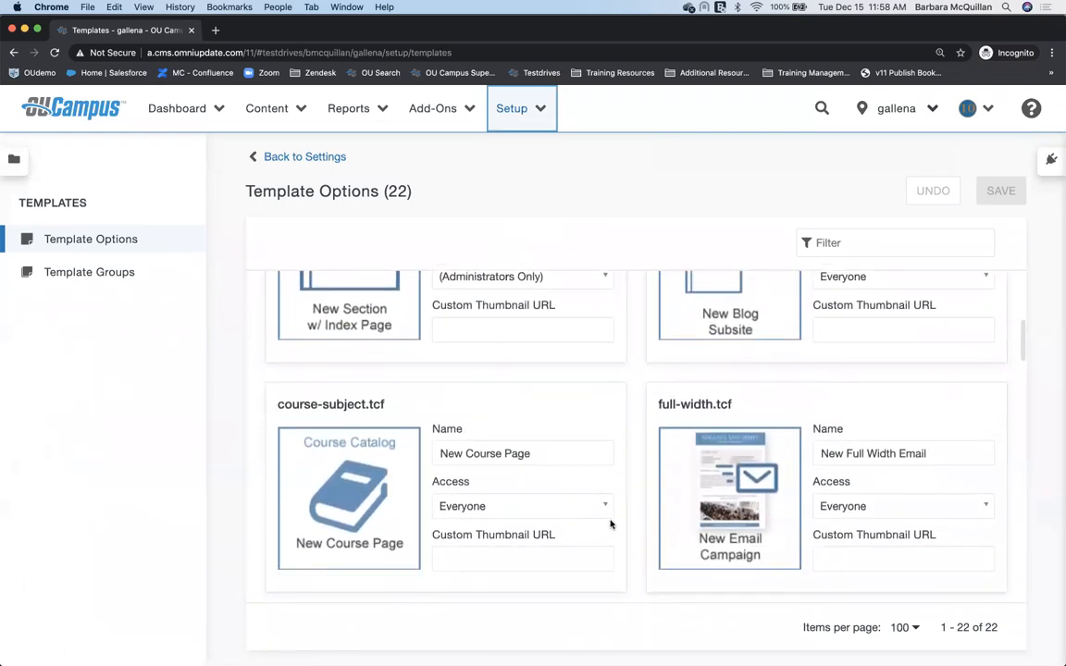
scroll(611, 522, down, 1)
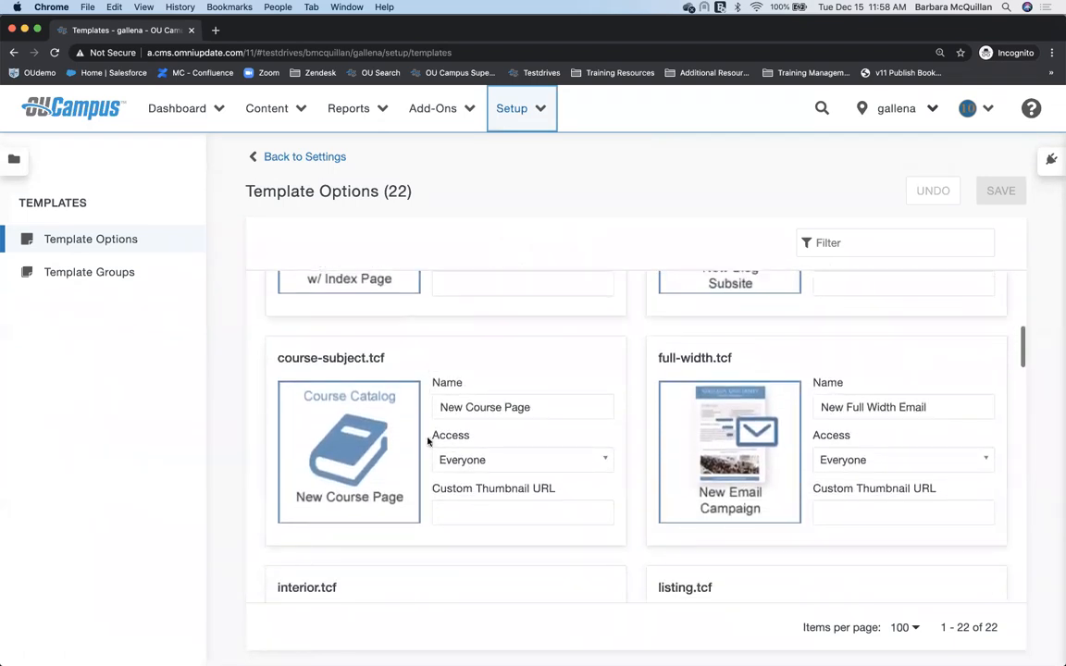
drag(428, 435, 470, 441)
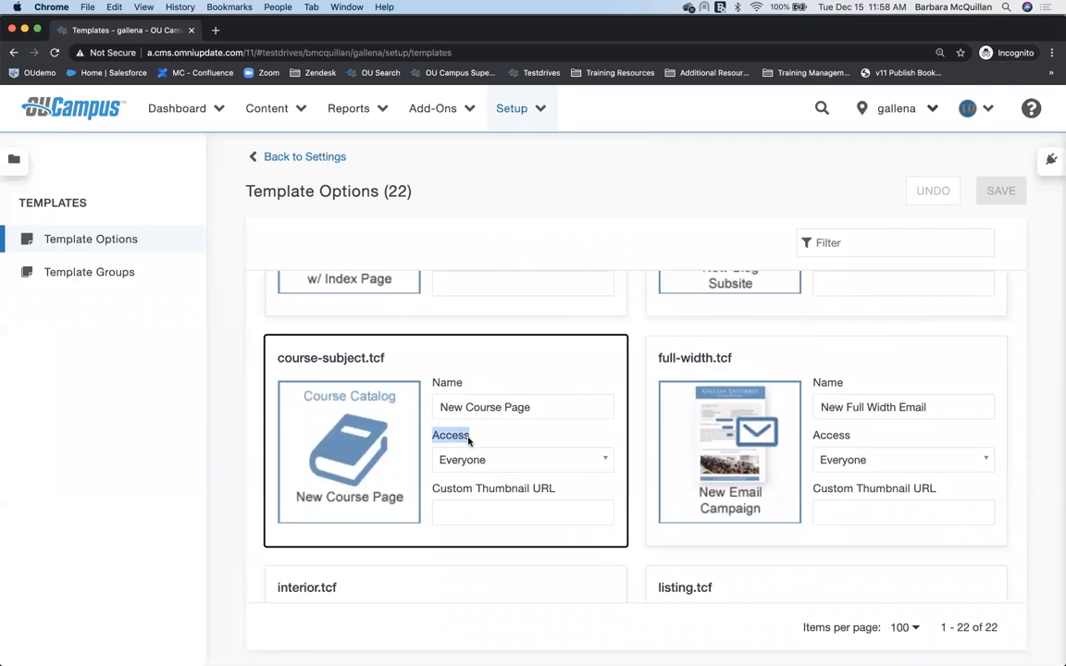
drag(276, 358, 432, 369)
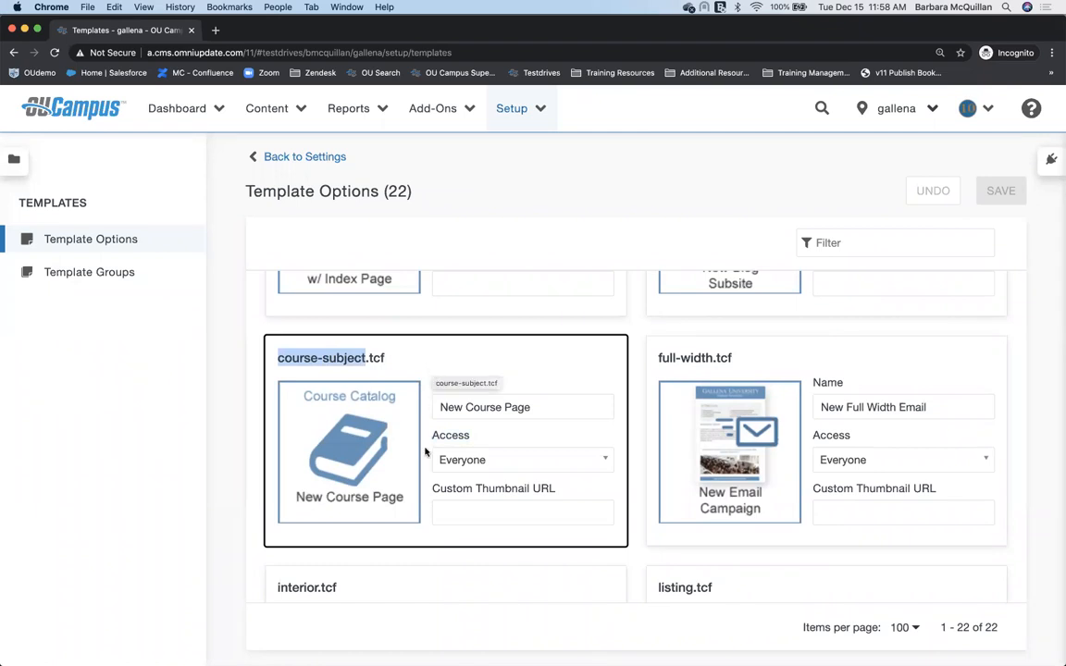
click(500, 460)
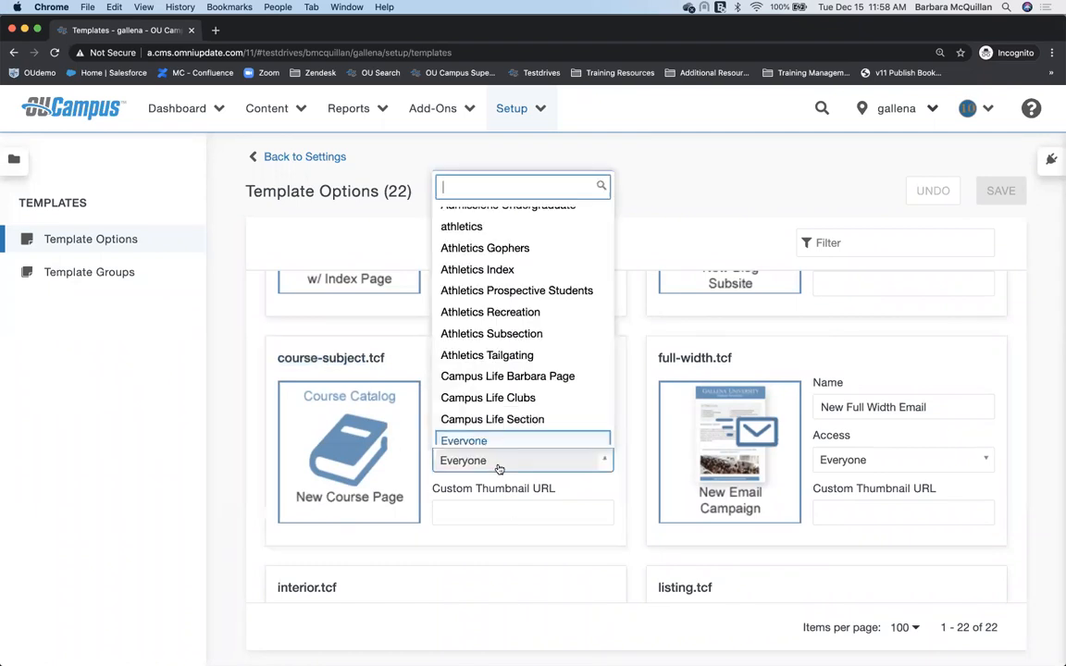
scroll(500, 345, up, 3)
scroll(500, 345, up, 5)
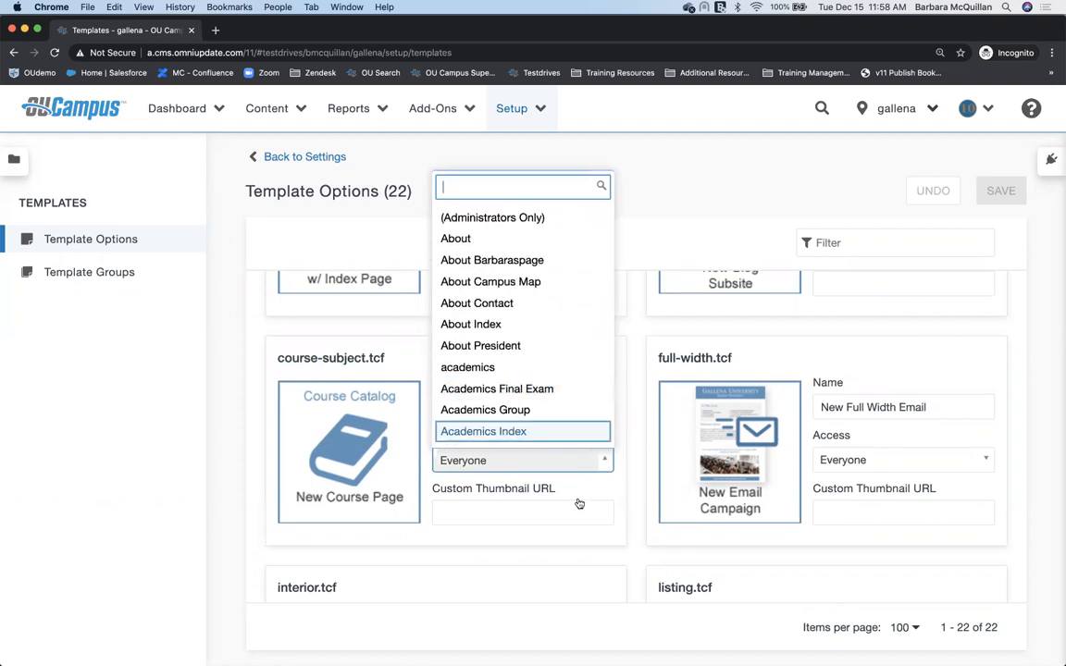
key(Escape)
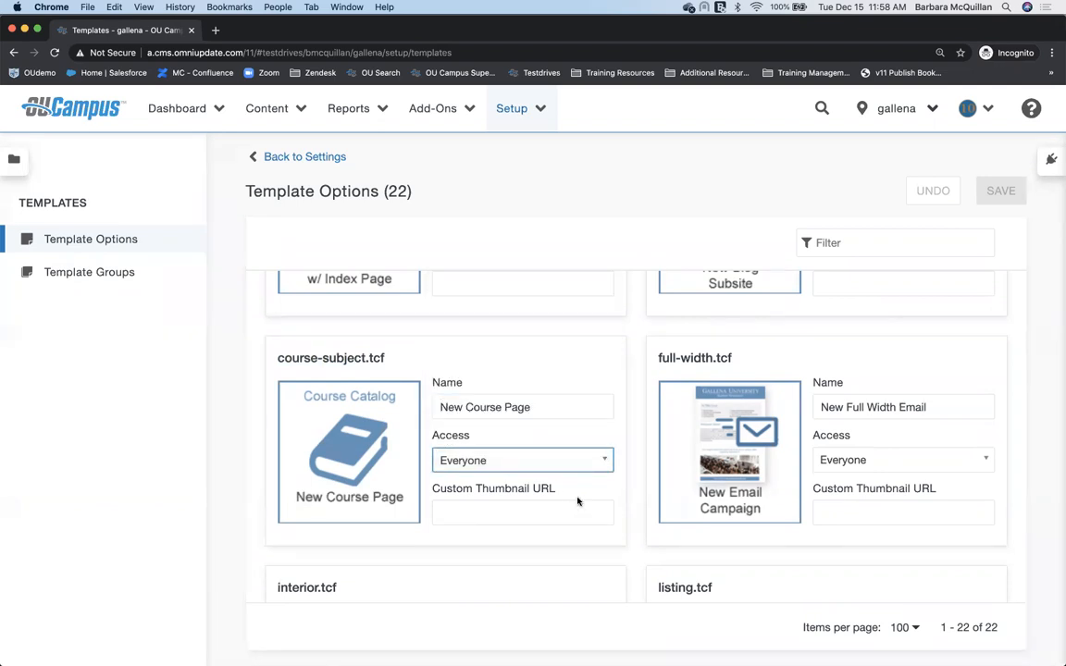
View the Components list, then the RSS Feeds list with news.xml and training.xml
click(273, 114)
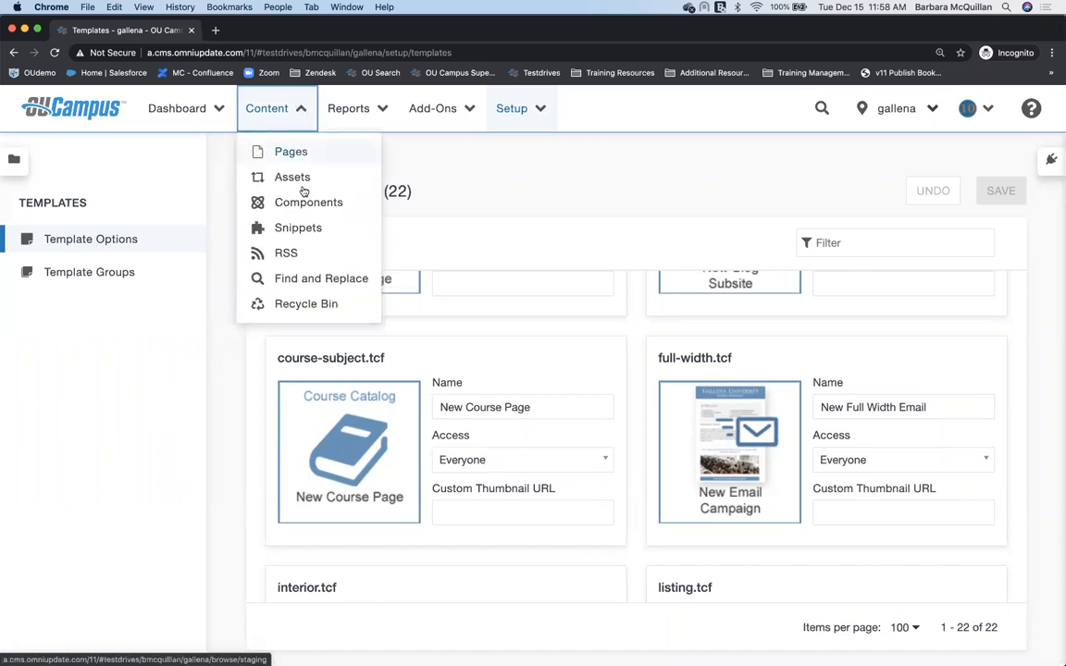
click(270, 203)
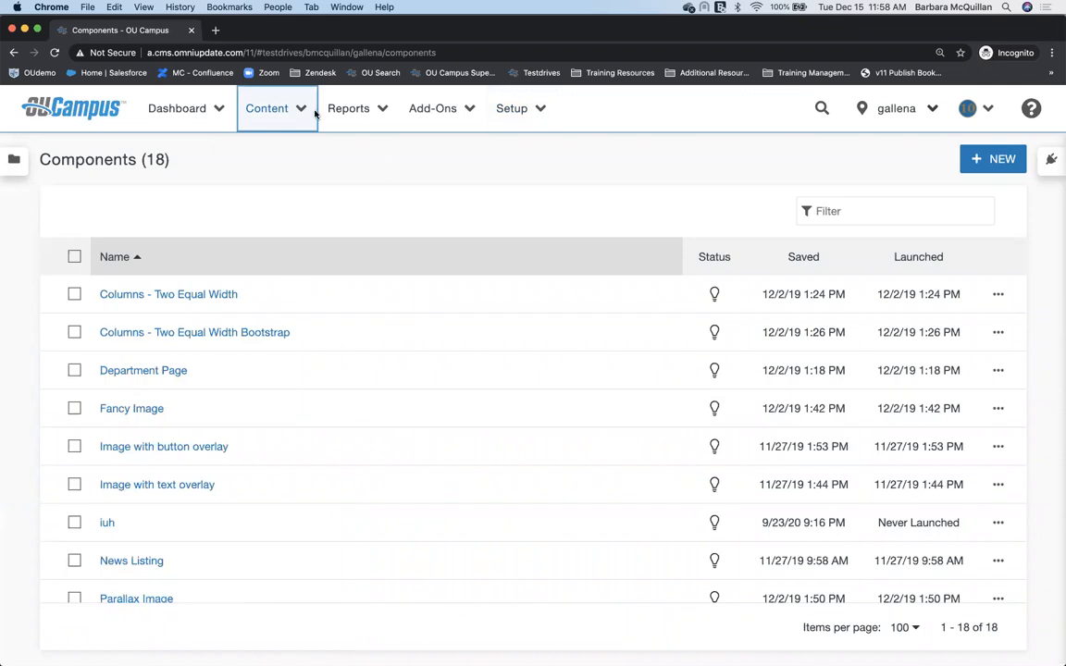
click(267, 122)
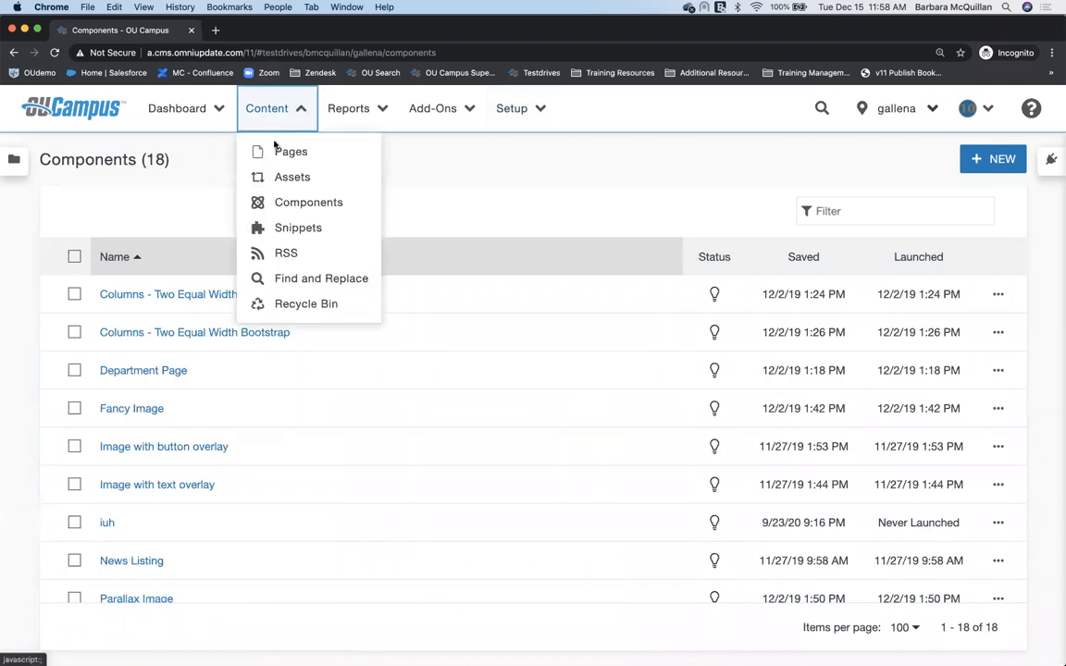
click(301, 259)
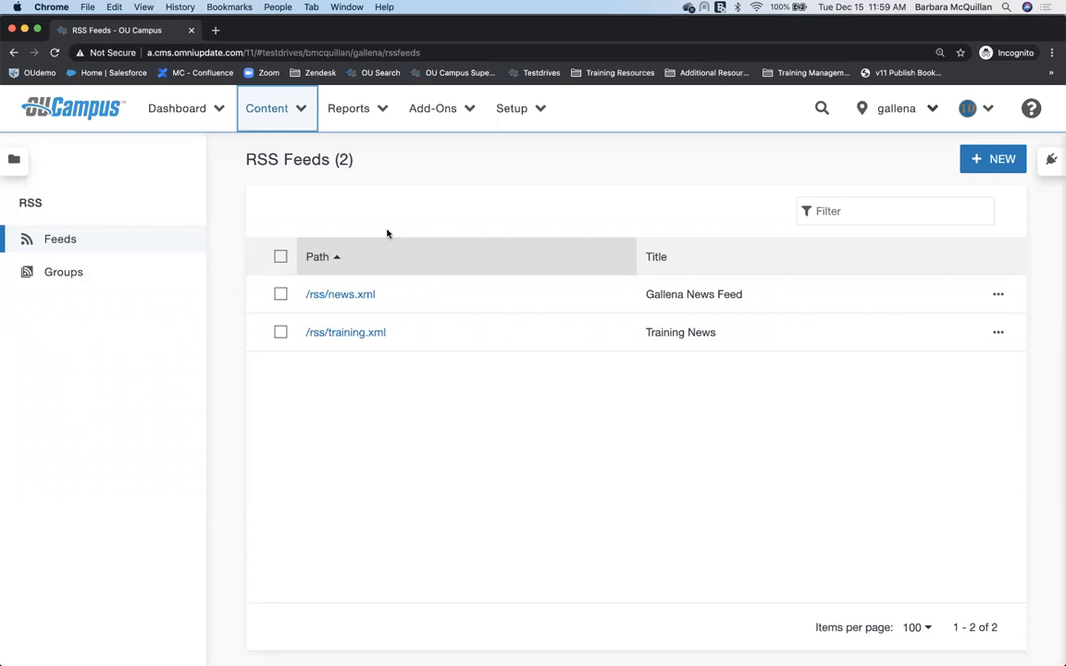
Open gallena's Find and Replace page, set to Literal Text with empty fields
click(282, 117)
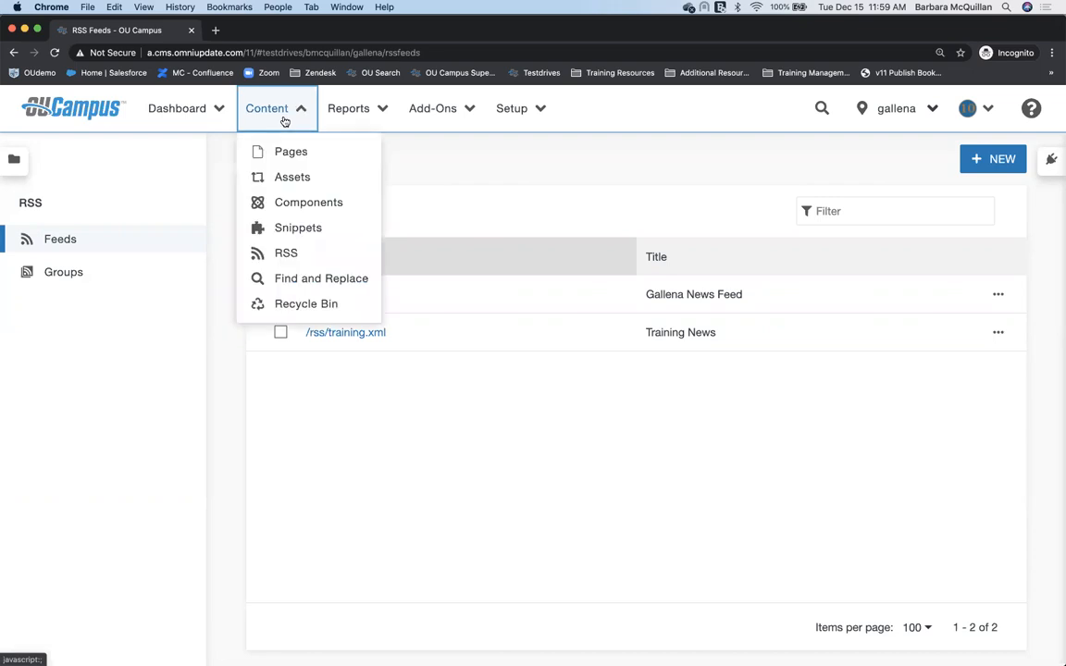
click(324, 280)
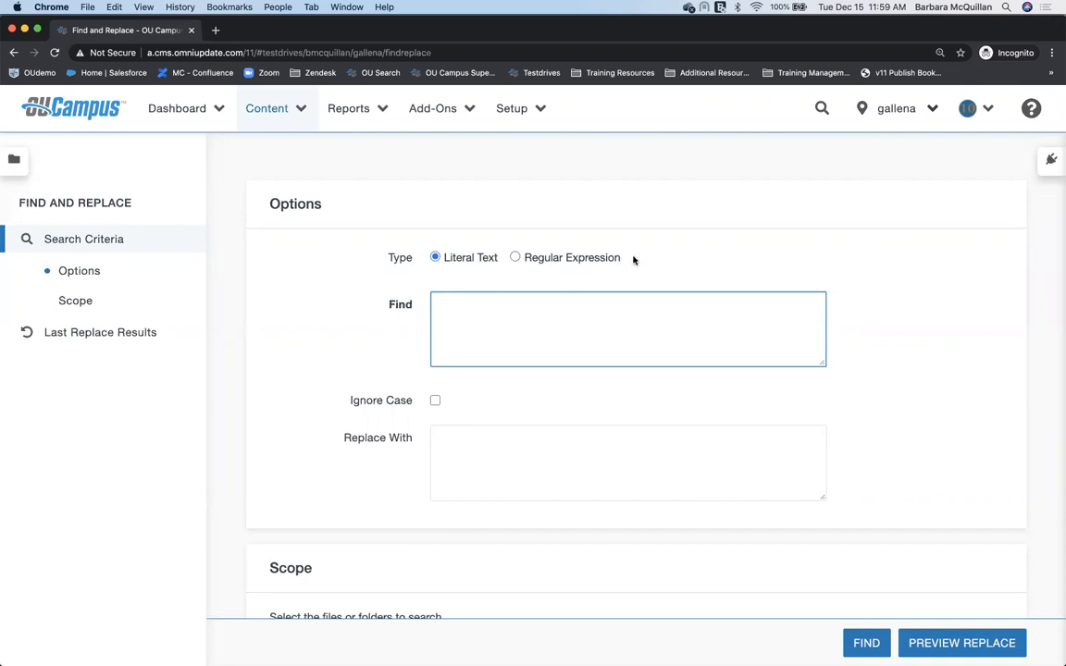
click(268, 111)
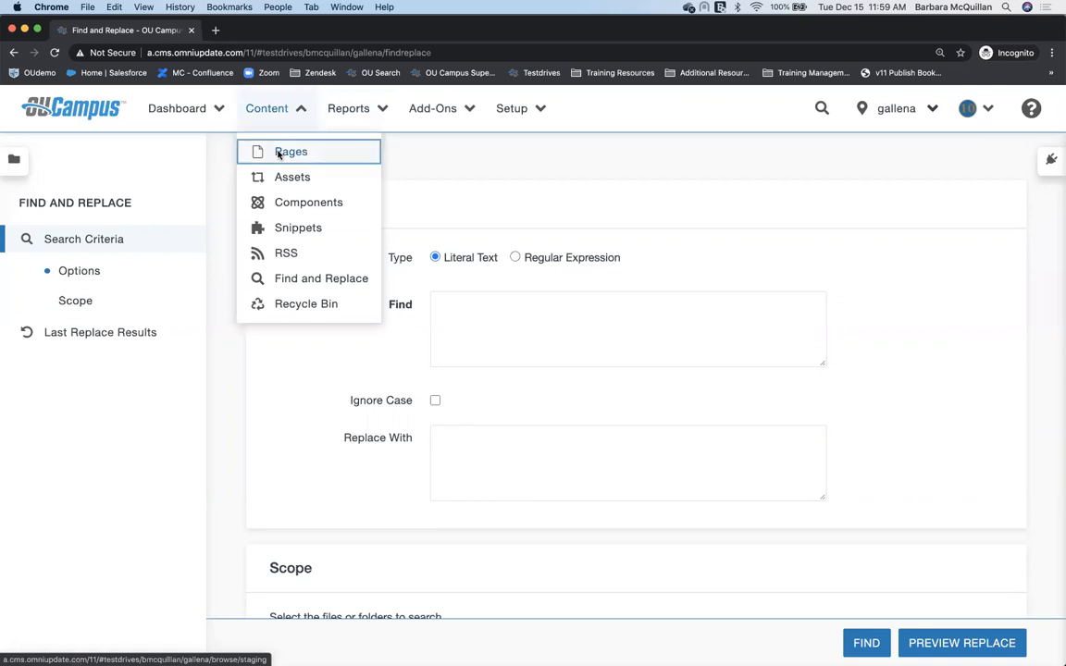
From Content > Pages, open Access settings for the about folder via its row's Edit options
click(278, 152)
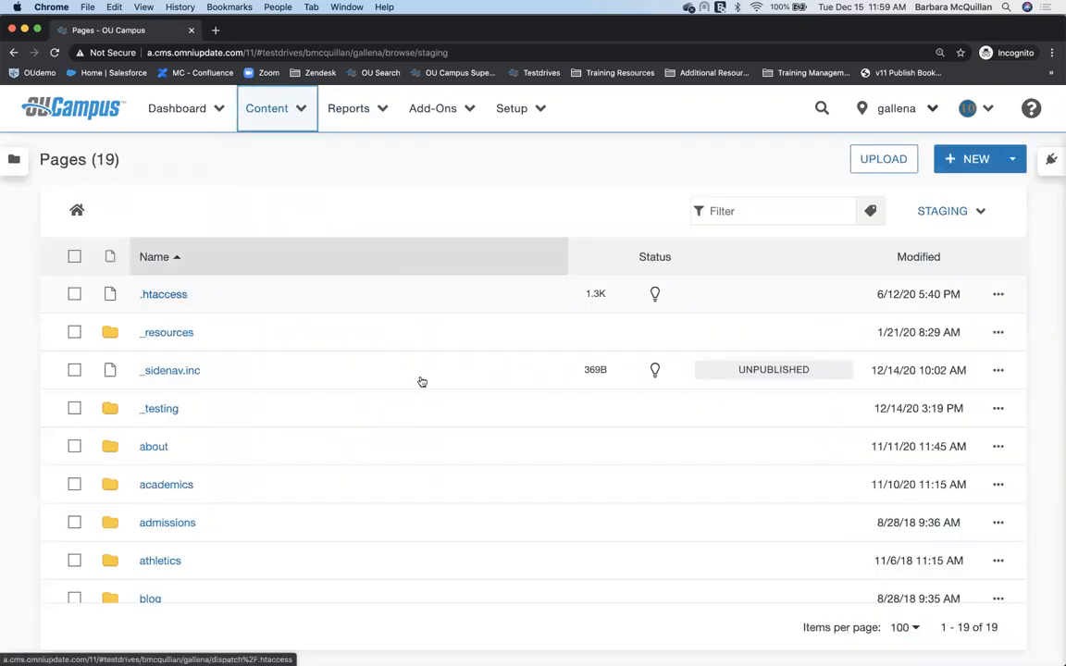
scroll(421, 380, down, 2)
scroll(421, 387, down, 3)
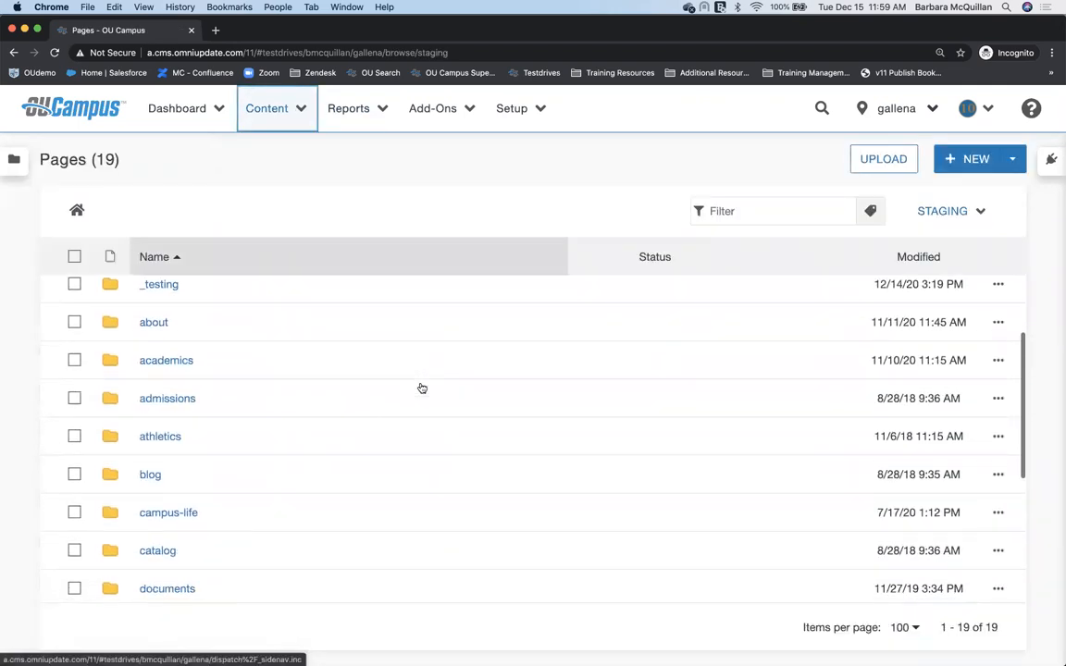
click(999, 324)
click(742, 322)
click(750, 371)
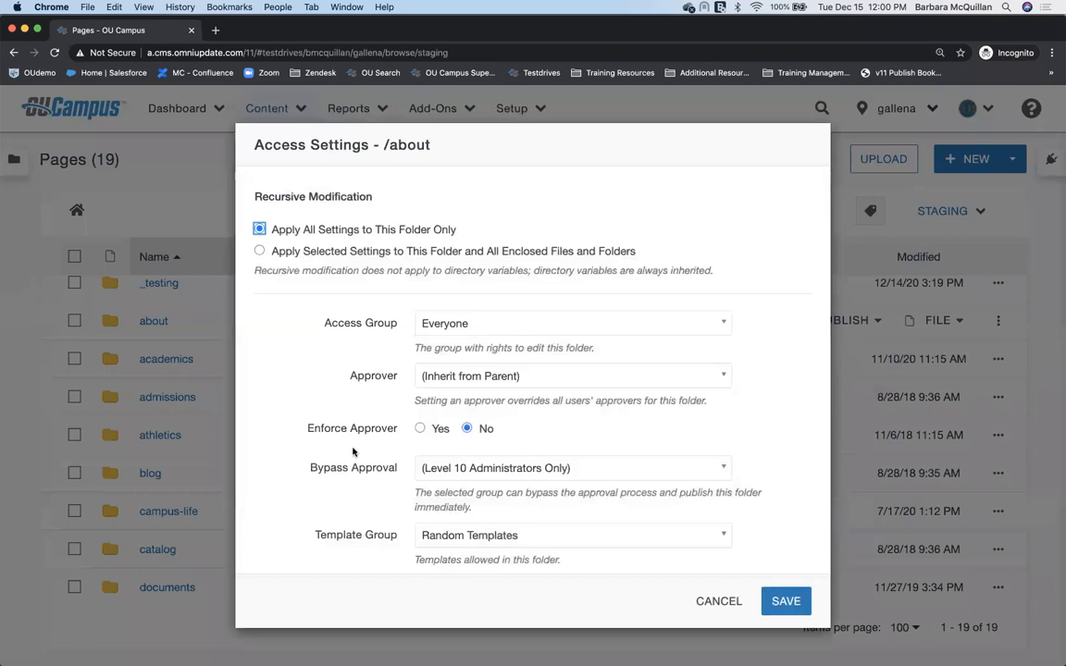
Highlight the Approver, Enforce Approver and Bypass Approval settings in the about folder's access settings
scroll(353, 452, down, 2)
drag(345, 342, 403, 340)
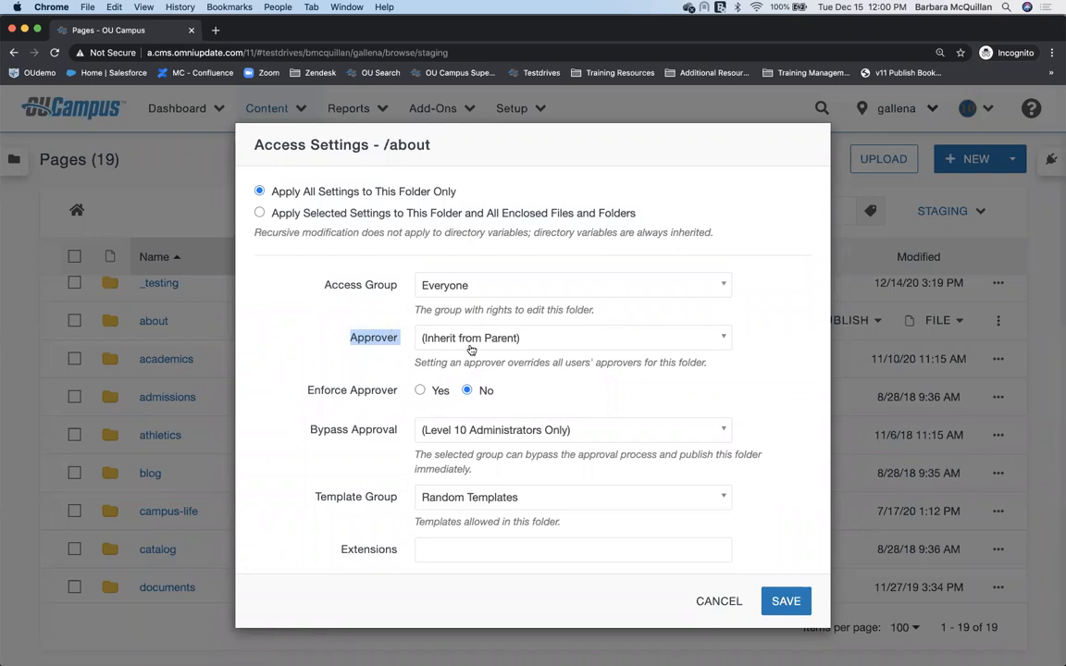
drag(309, 394, 388, 387)
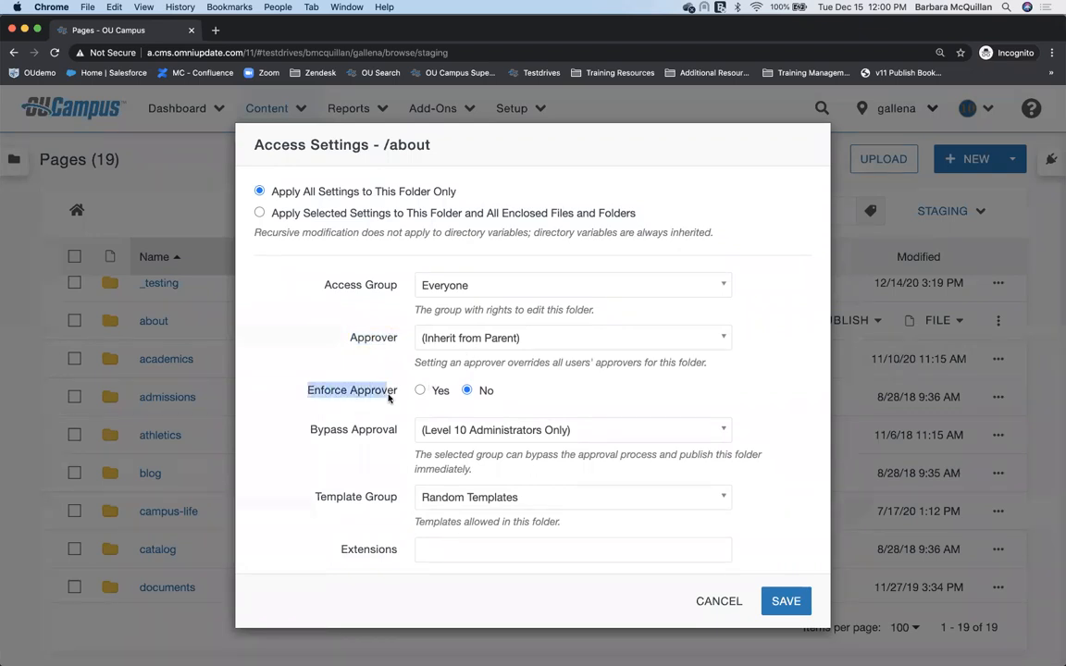
drag(302, 436, 399, 438)
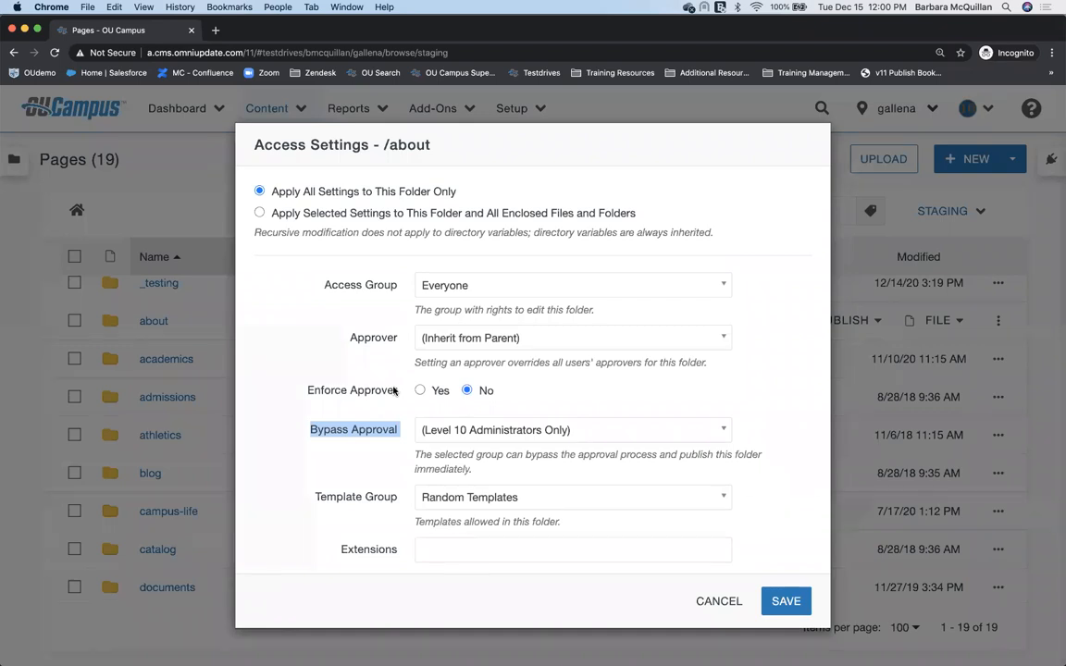
Enter gif as a disallowed extension, then highlight the Image Size Set setting
scroll(380, 463, down, 2)
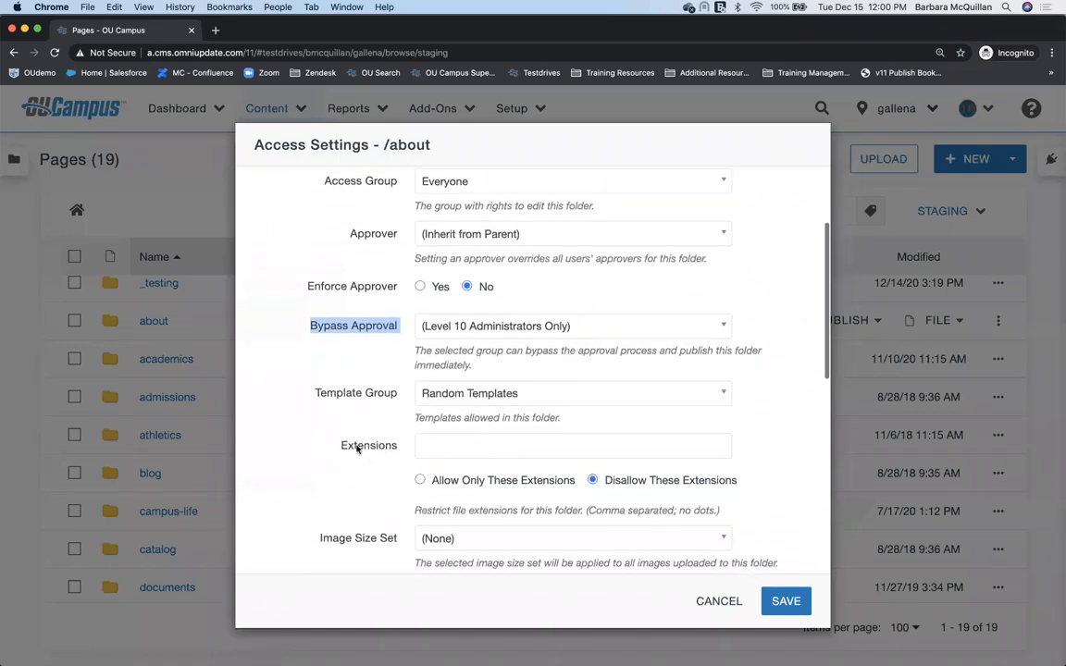
drag(337, 445, 398, 447)
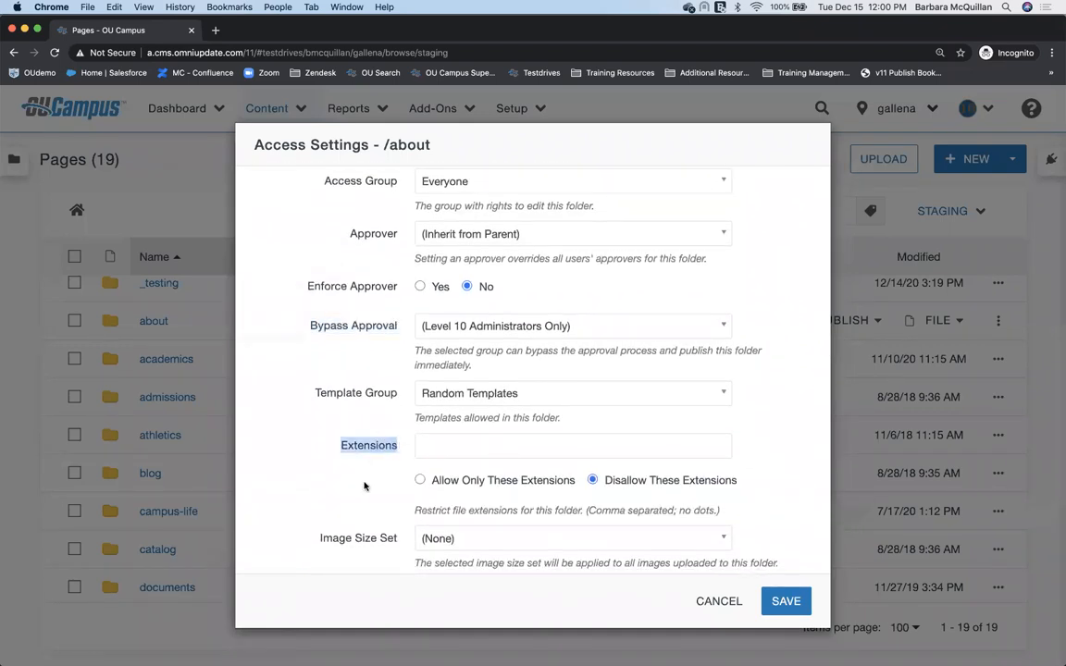
scroll(364, 486, down, 1)
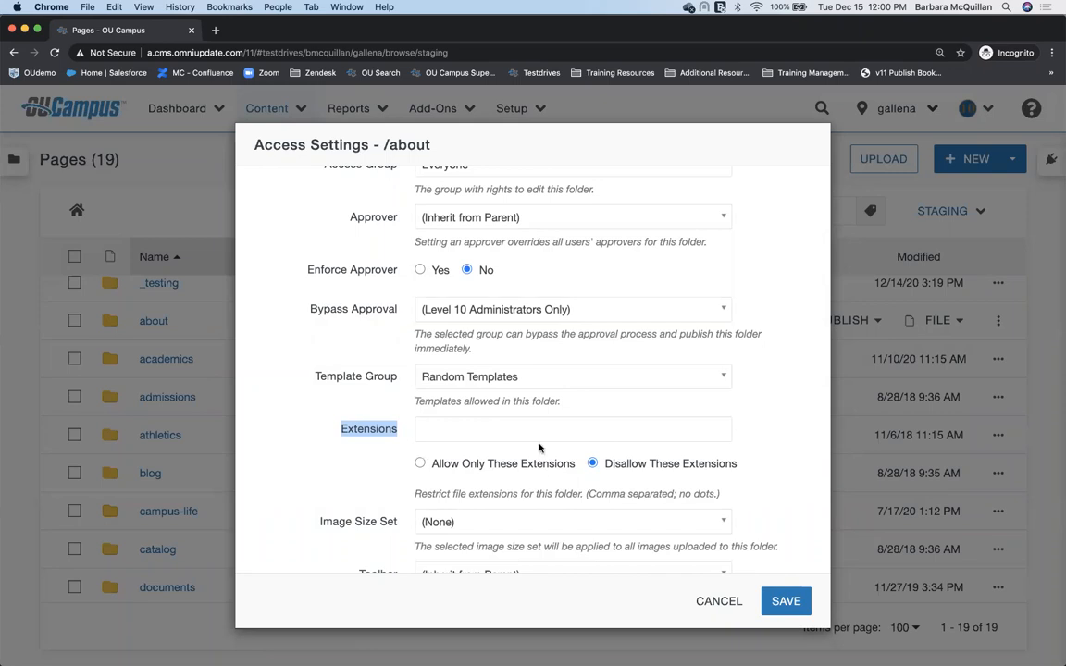
click(512, 430)
text(gif)
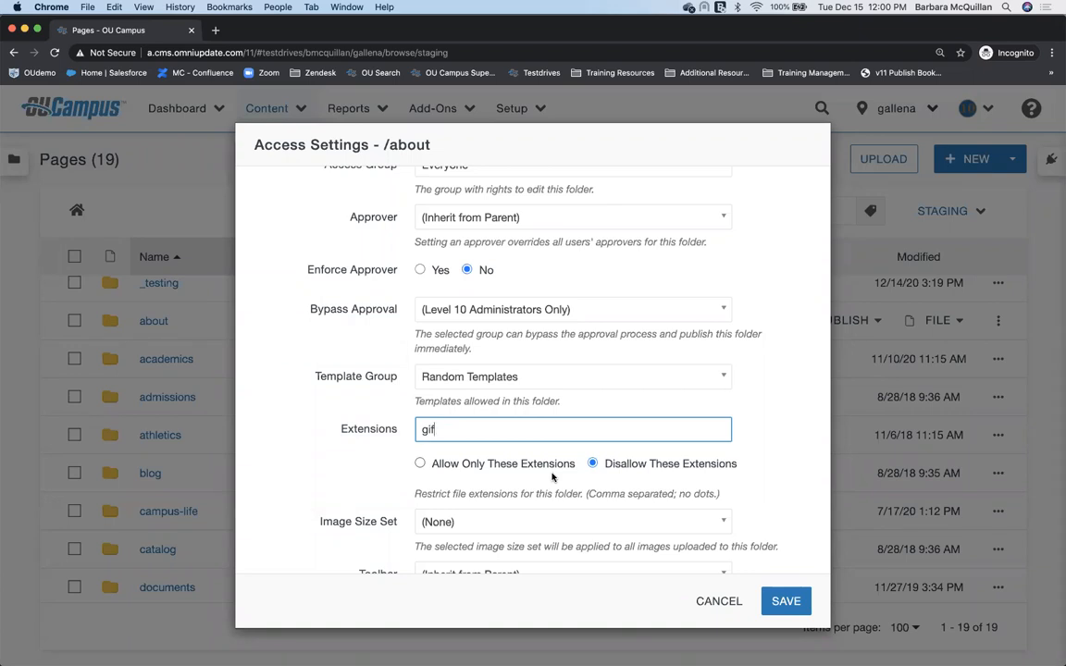
scroll(552, 476, down, 2)
drag(316, 450, 404, 451)
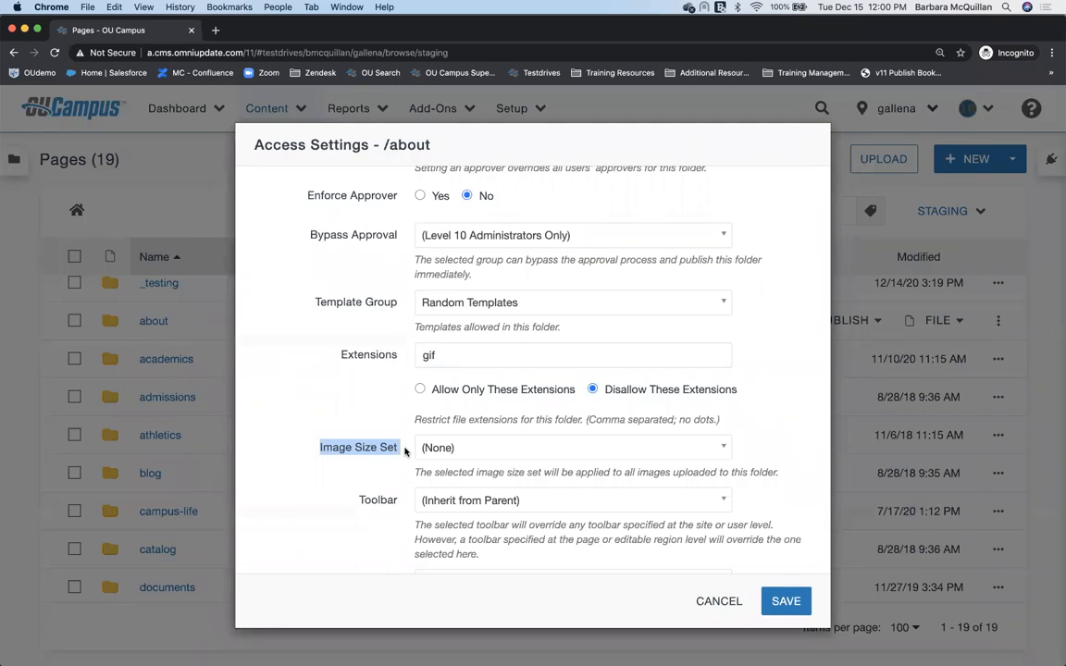
Highlight the URL Type and Exclude Search settings in the access settings
scroll(405, 451, down, 5)
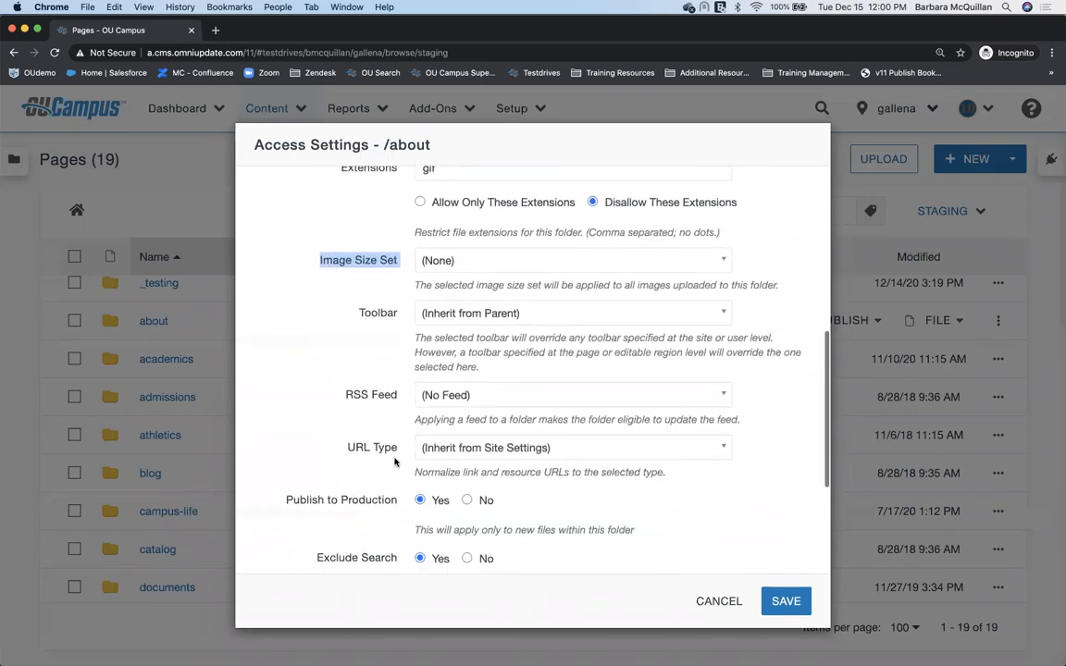
drag(347, 455, 403, 455)
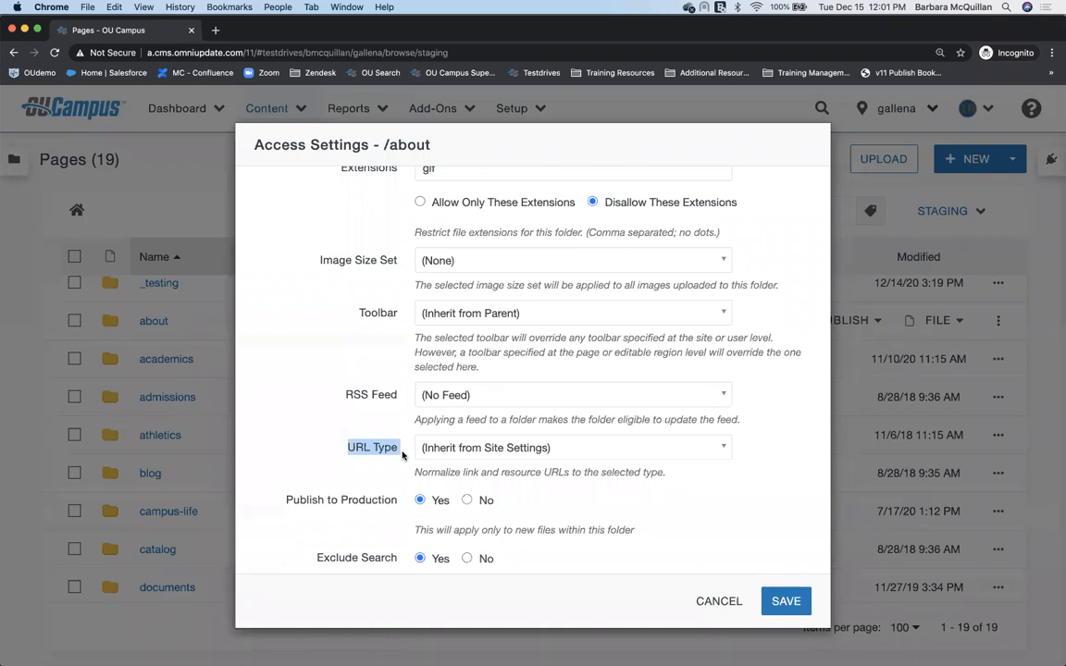
scroll(402, 454, down, 3)
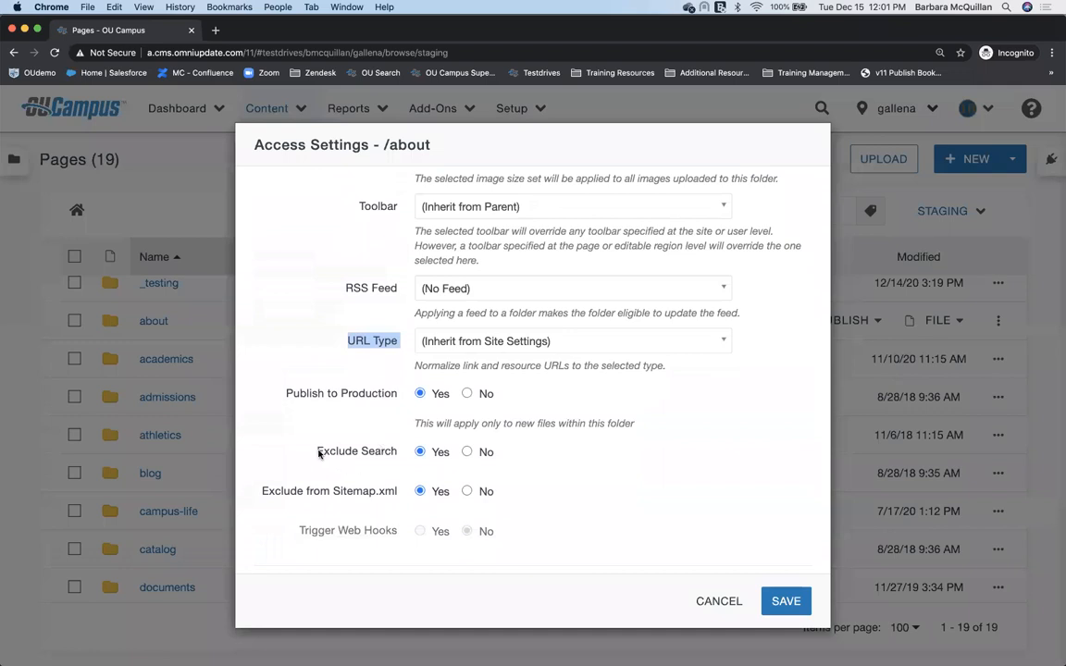
drag(319, 452, 400, 458)
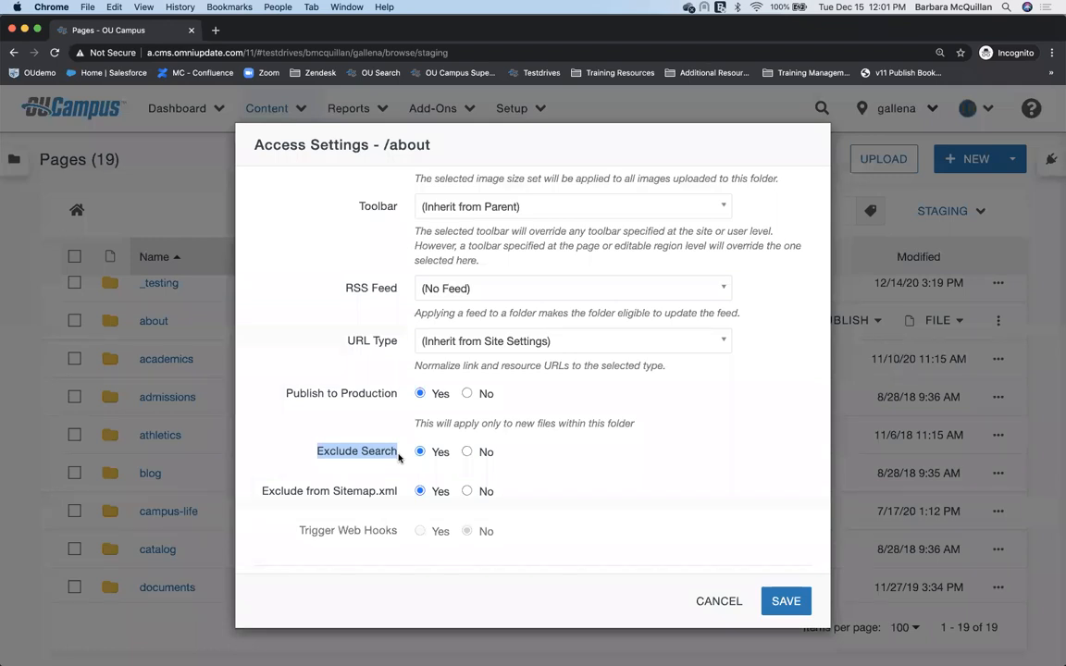
Cancel the access settings, open and close Global Search, and reopen the about row's Edit options
click(716, 602)
click(820, 109)
click(748, 150)
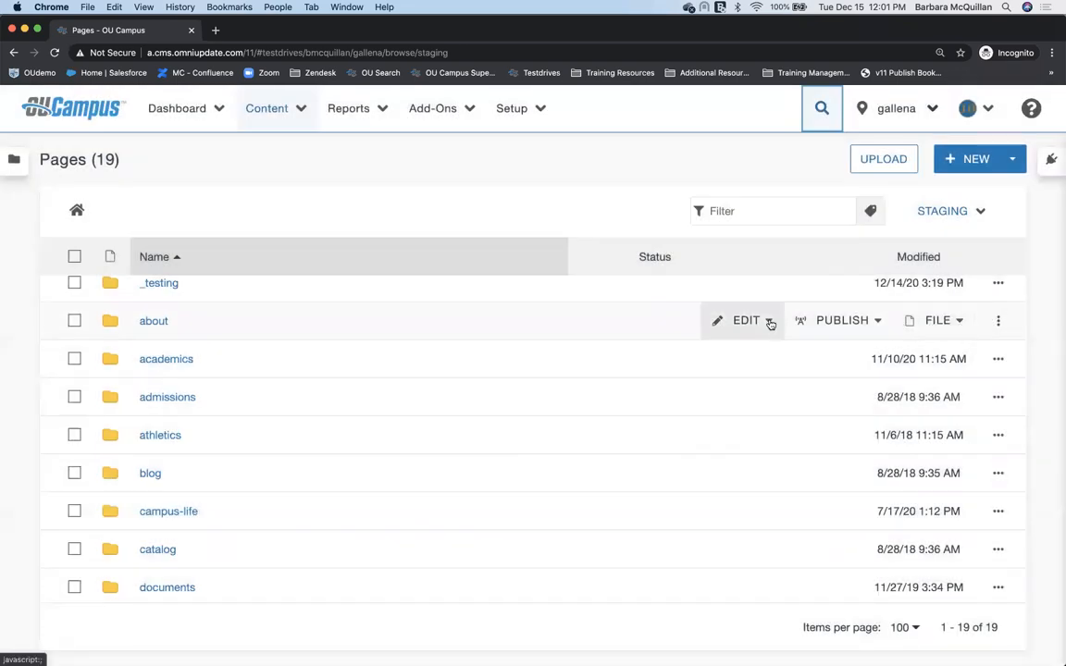
click(770, 324)
click(753, 360)
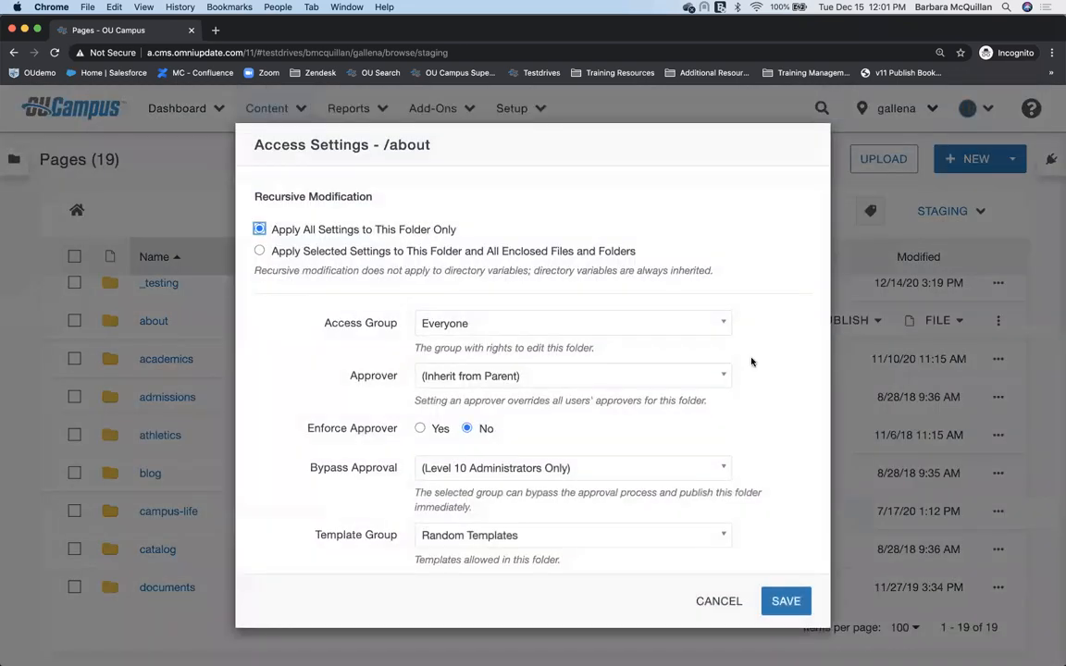
scroll(357, 433, down, 10)
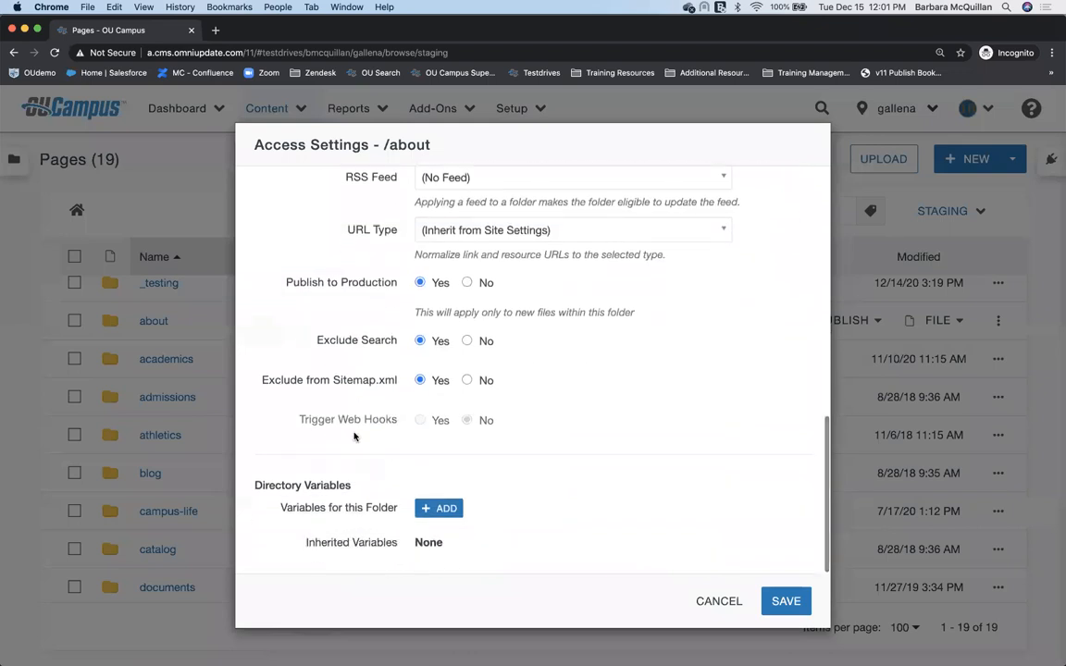
scroll(357, 435, up, 1)
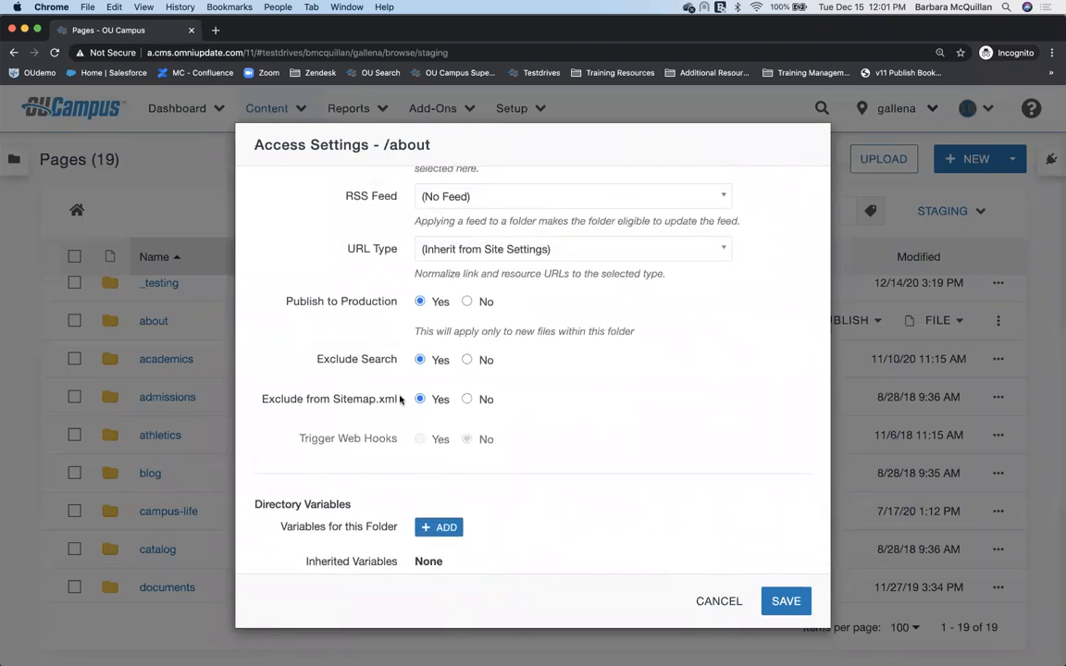
drag(398, 399, 262, 399)
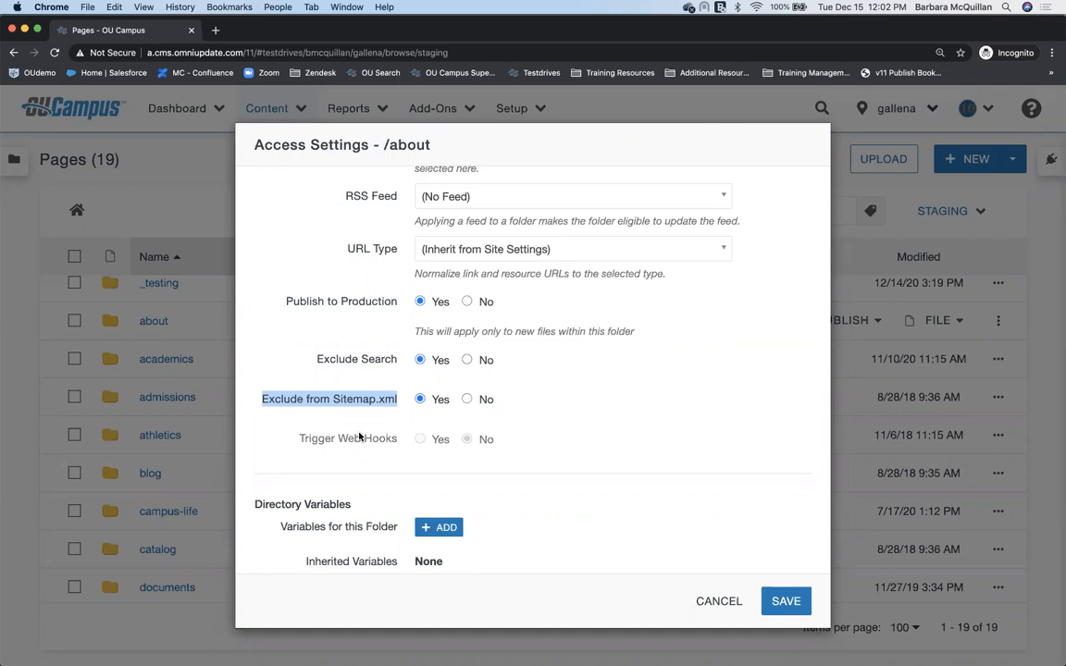
drag(297, 439, 401, 443)
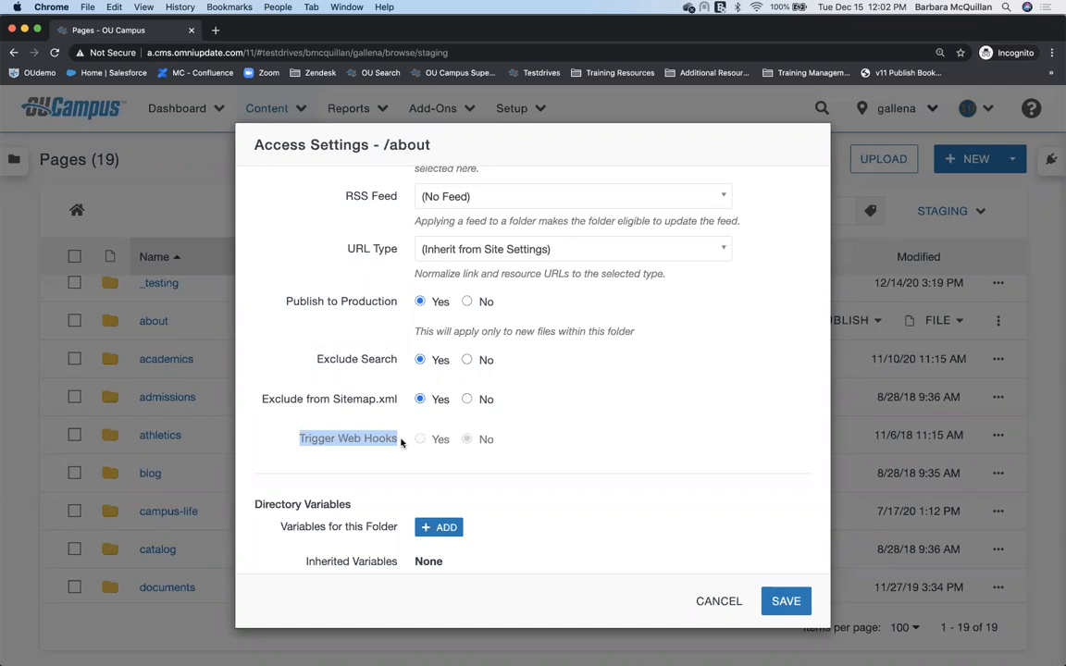
click(710, 602)
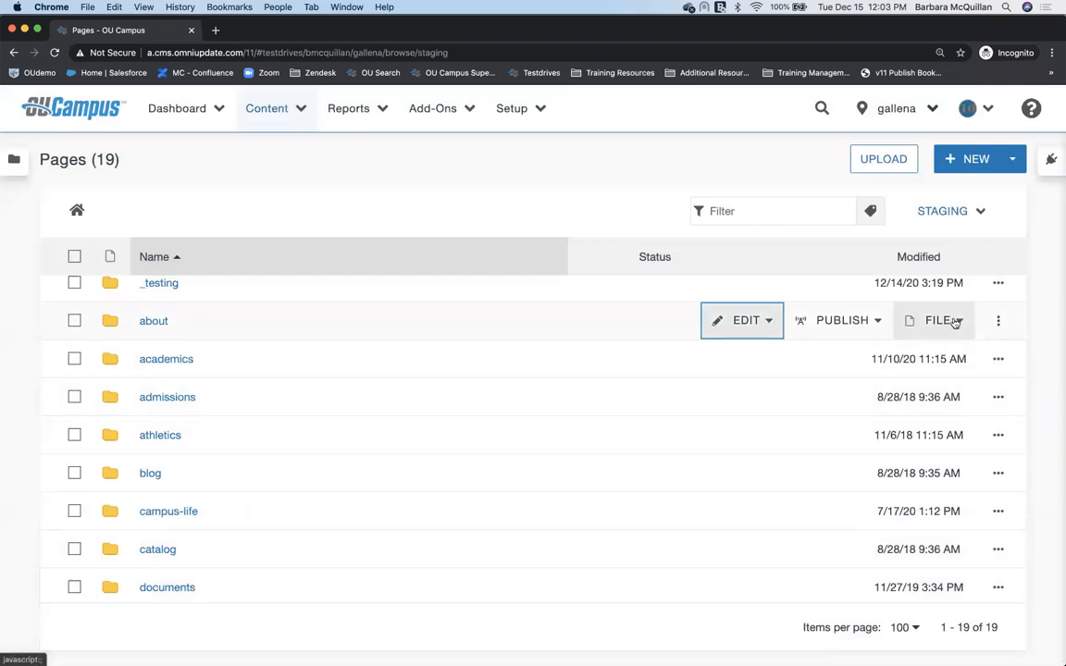
Show and dismiss the about row's File actions, then open the about folder
click(951, 321)
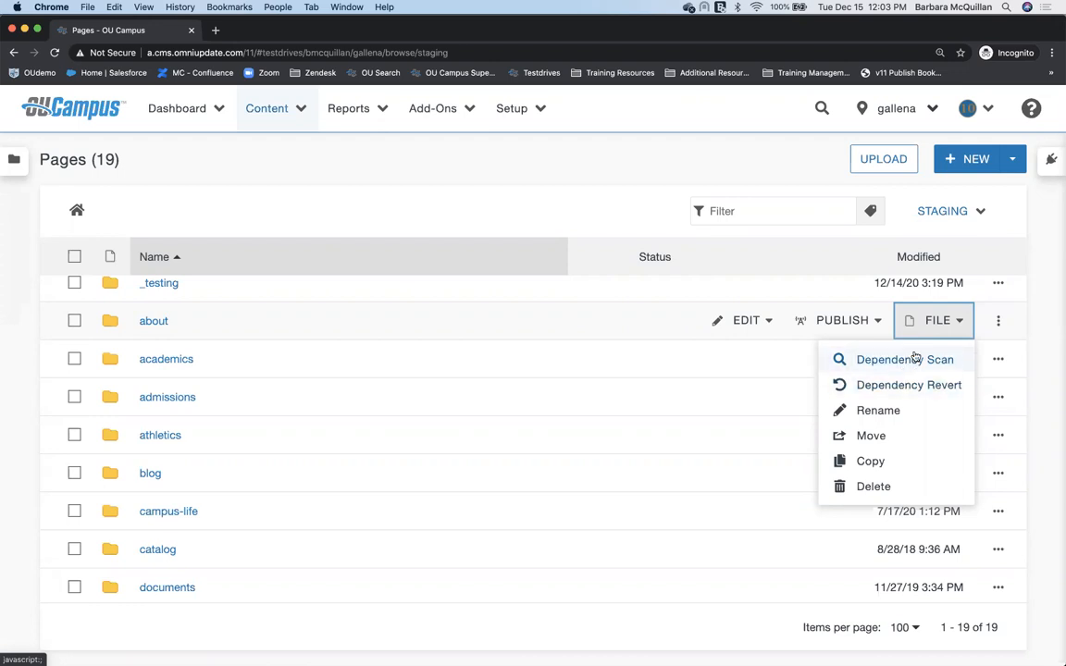
click(1002, 322)
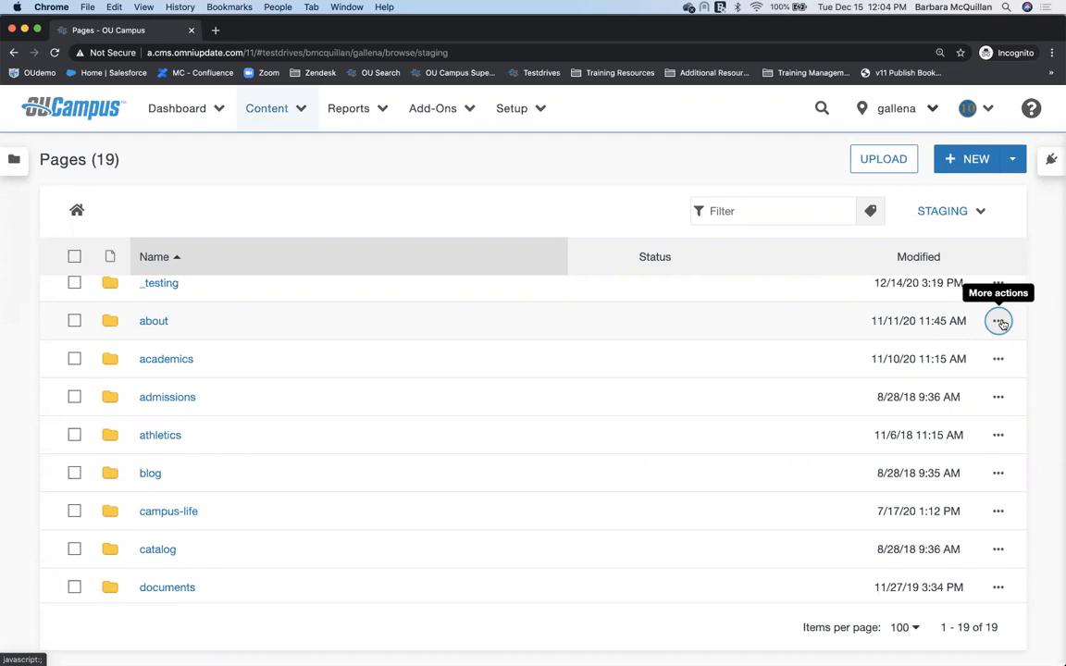
click(148, 320)
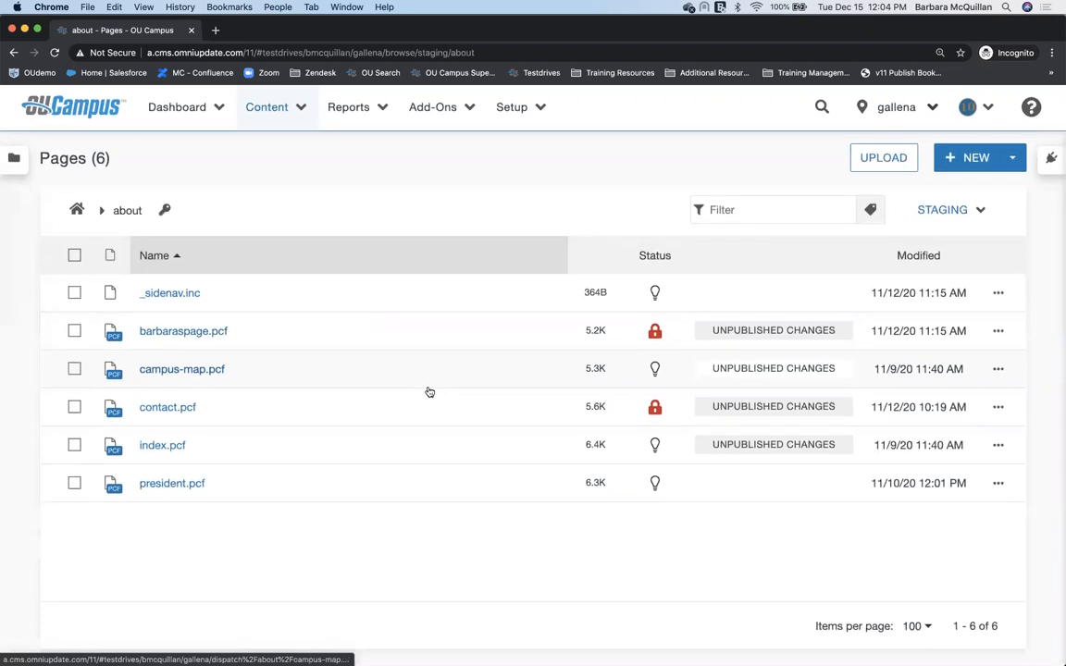
Open president.pcf from the about folder in the editor
click(165, 486)
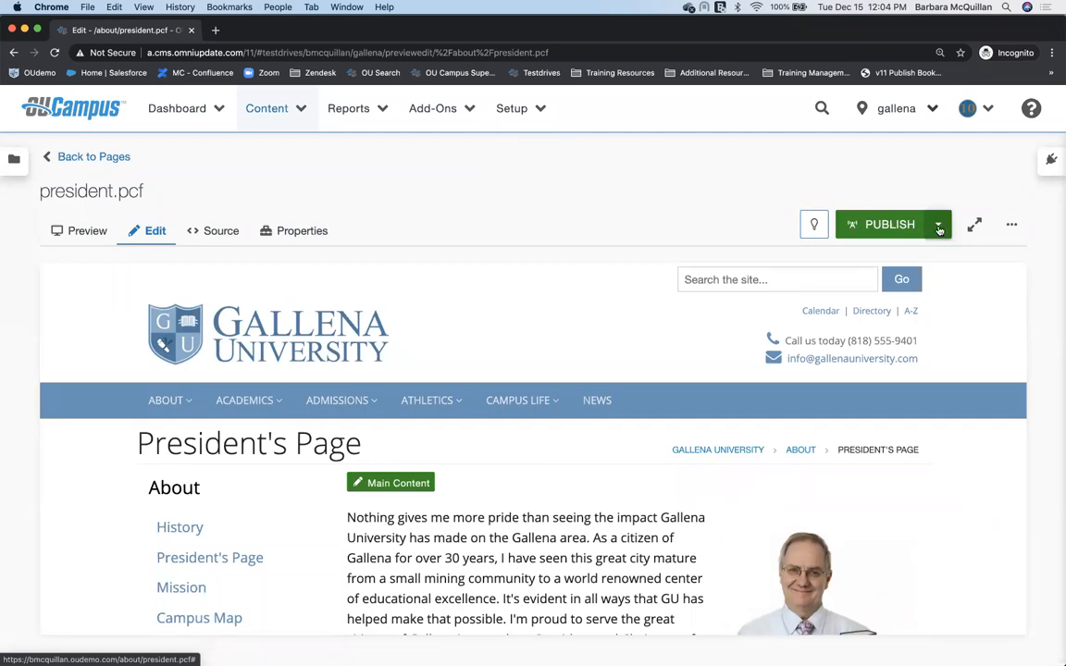
Start an Expire schedule for president.pcf and switch it to the Recycle option
click(939, 227)
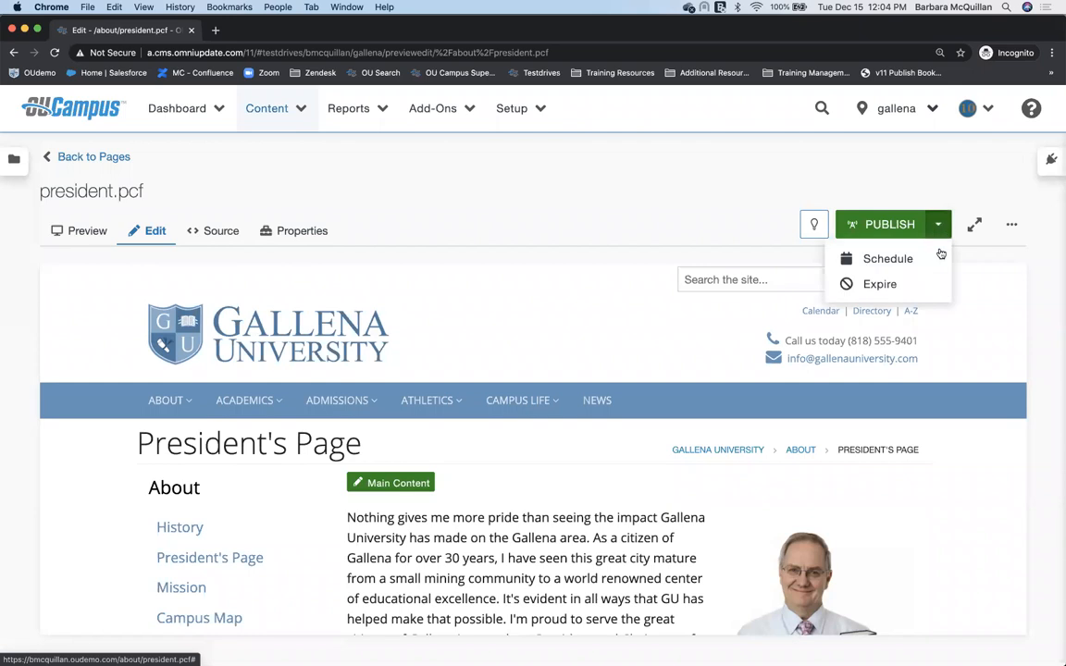
click(880, 286)
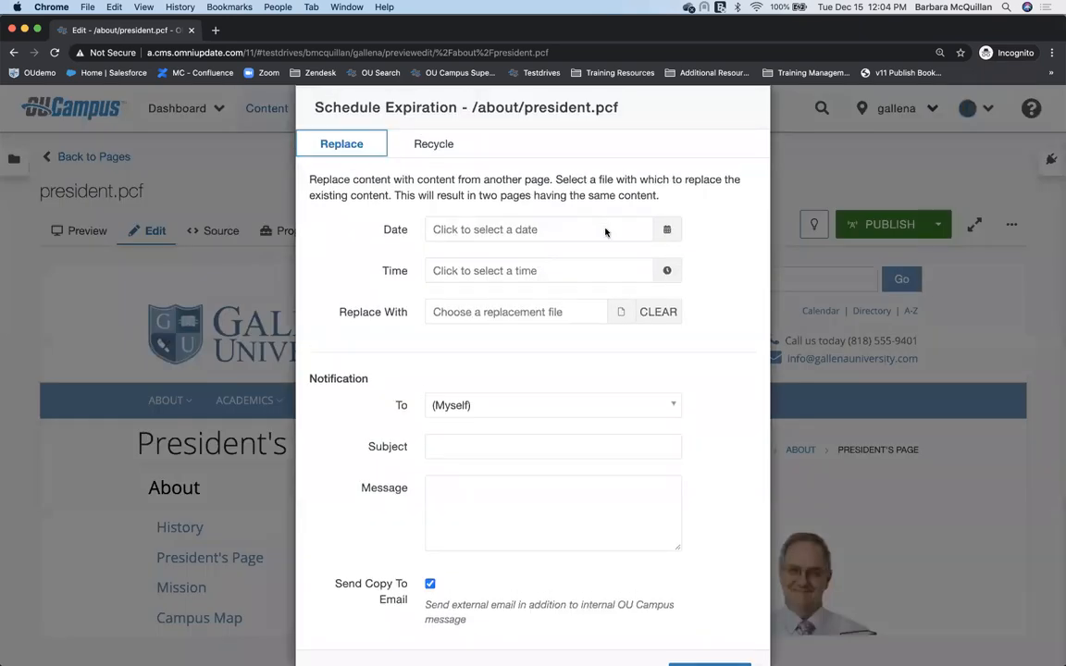
click(666, 231)
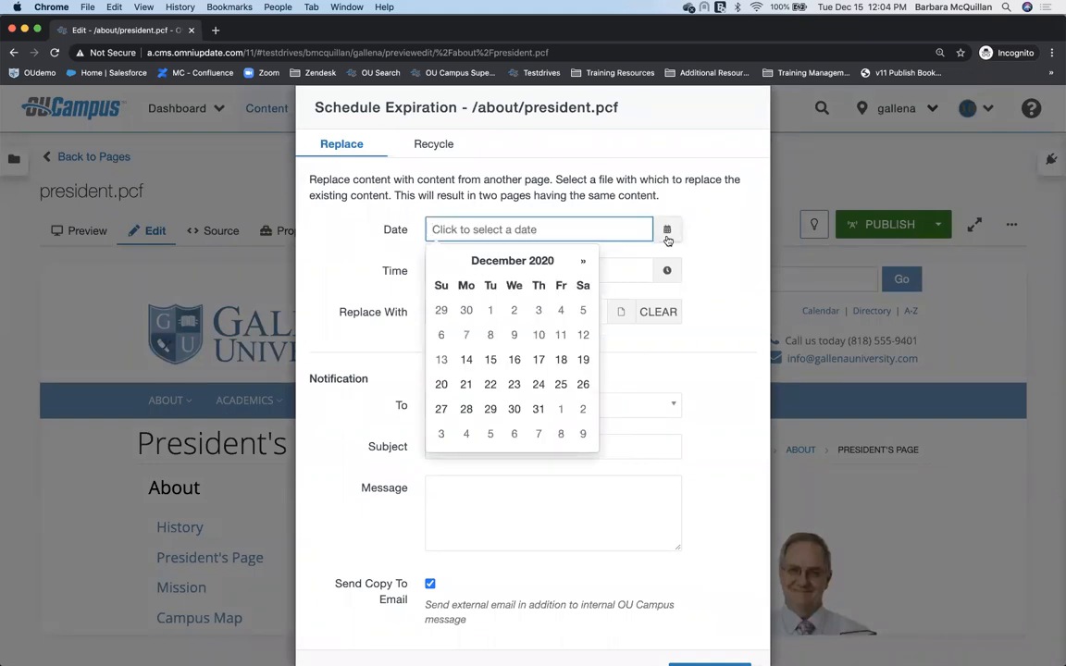
click(427, 147)
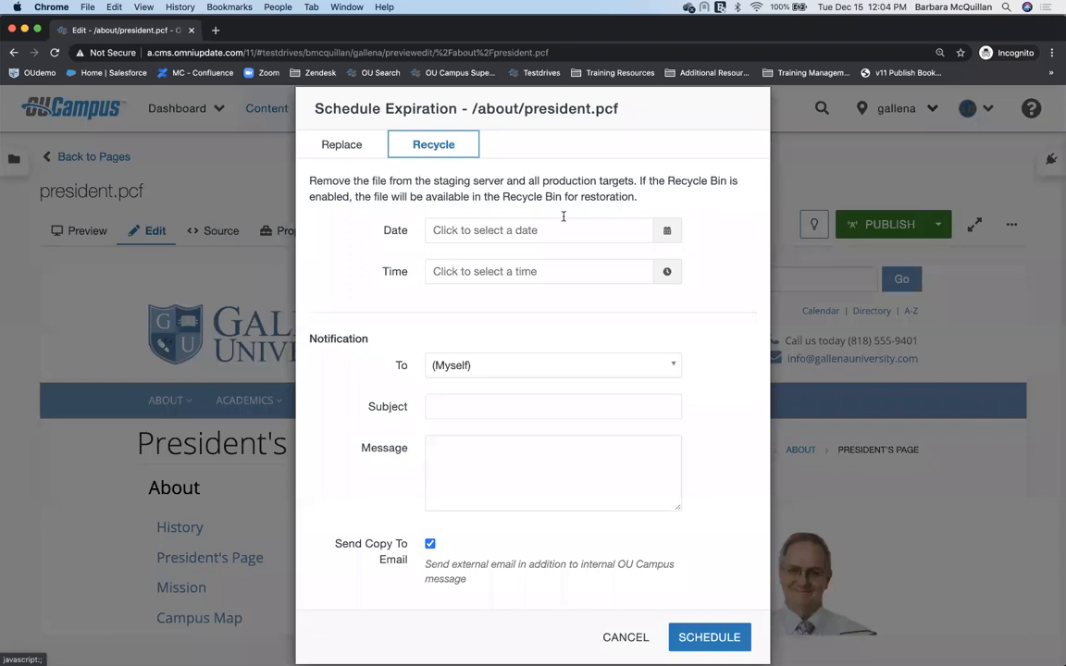
Schedule president.pcf's removal for 12/21/2020 with subject 'This page came down', then switch to Search Console
click(667, 230)
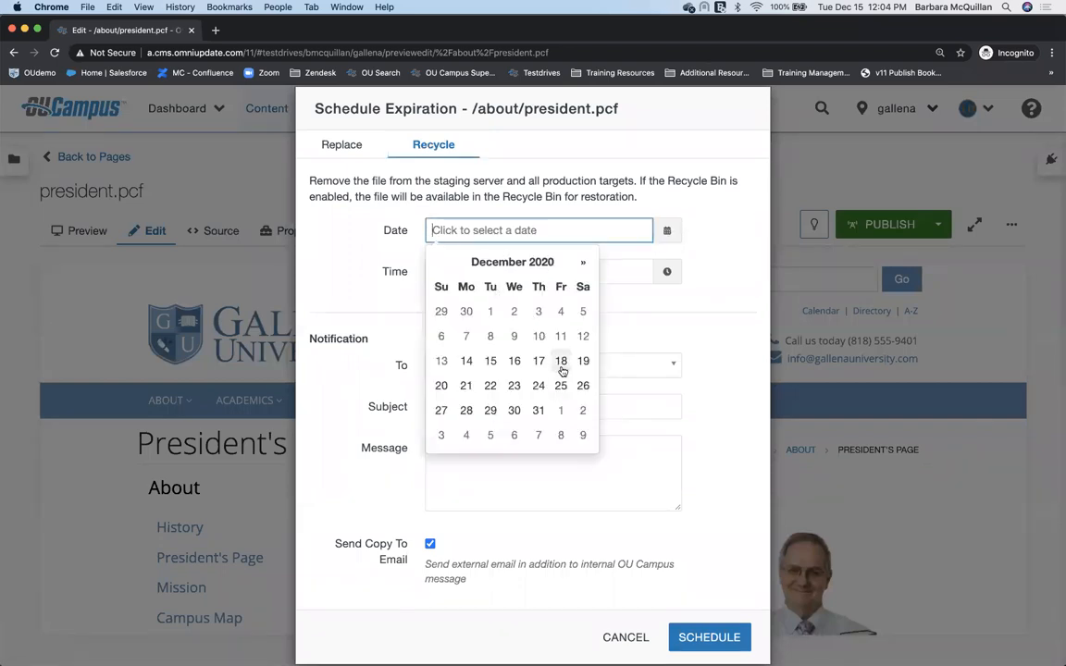
click(466, 386)
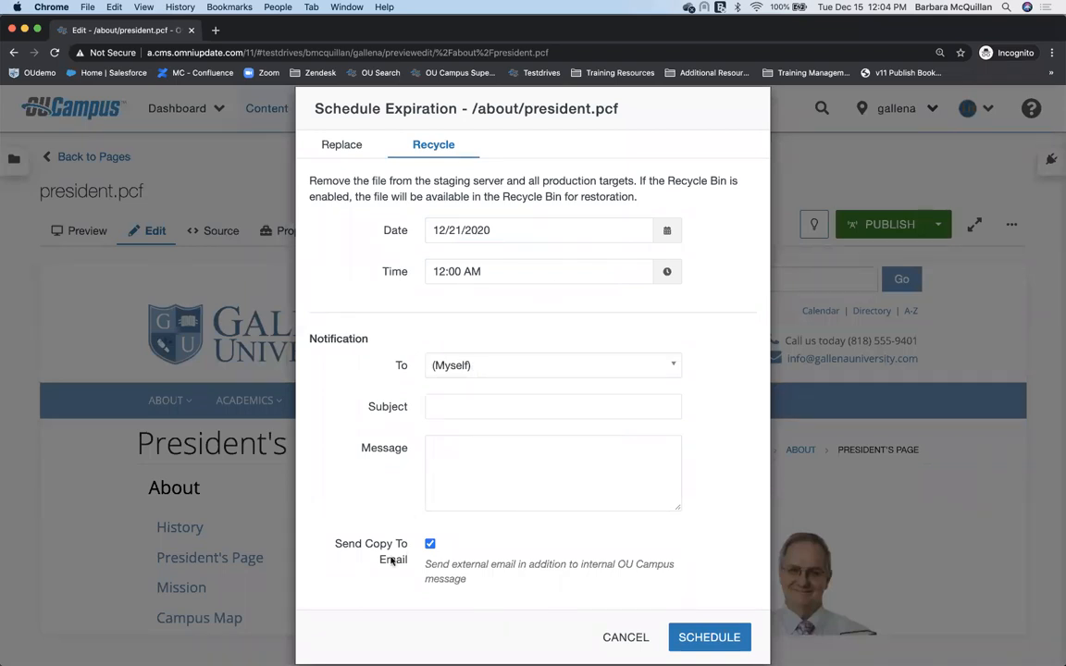
click(459, 401)
text(This page came down)
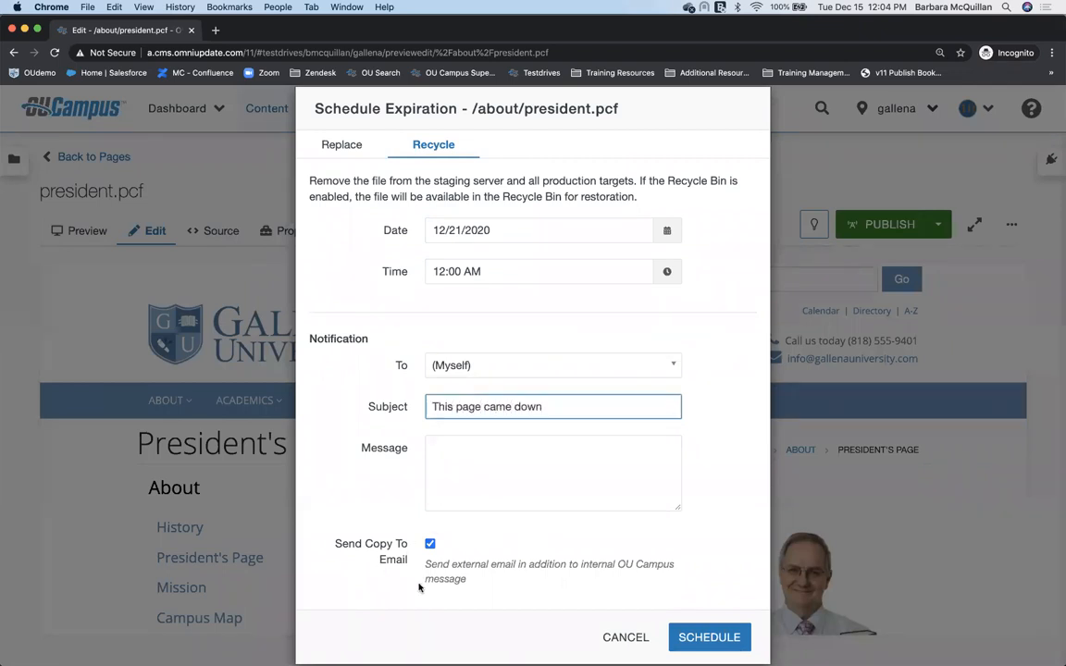
click(707, 637)
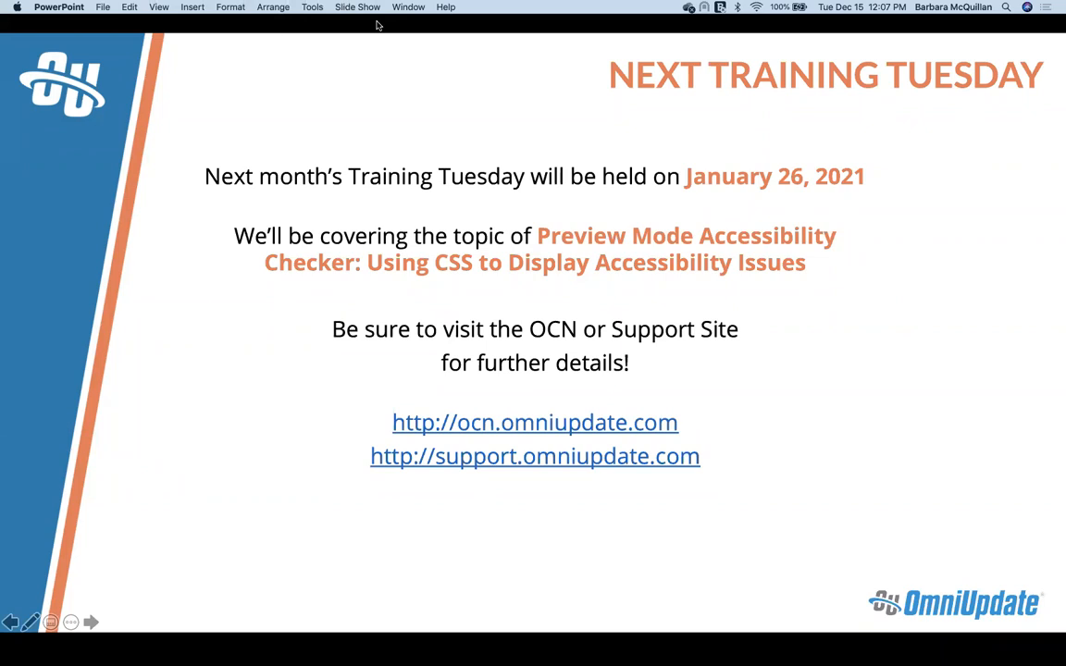
key(super+Tab)
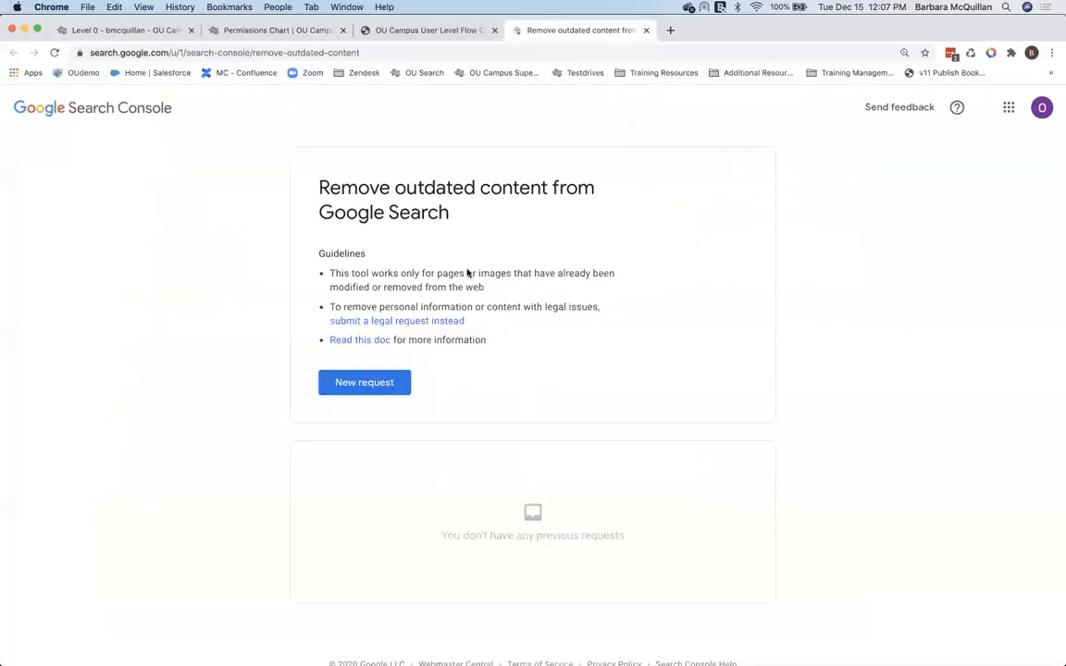